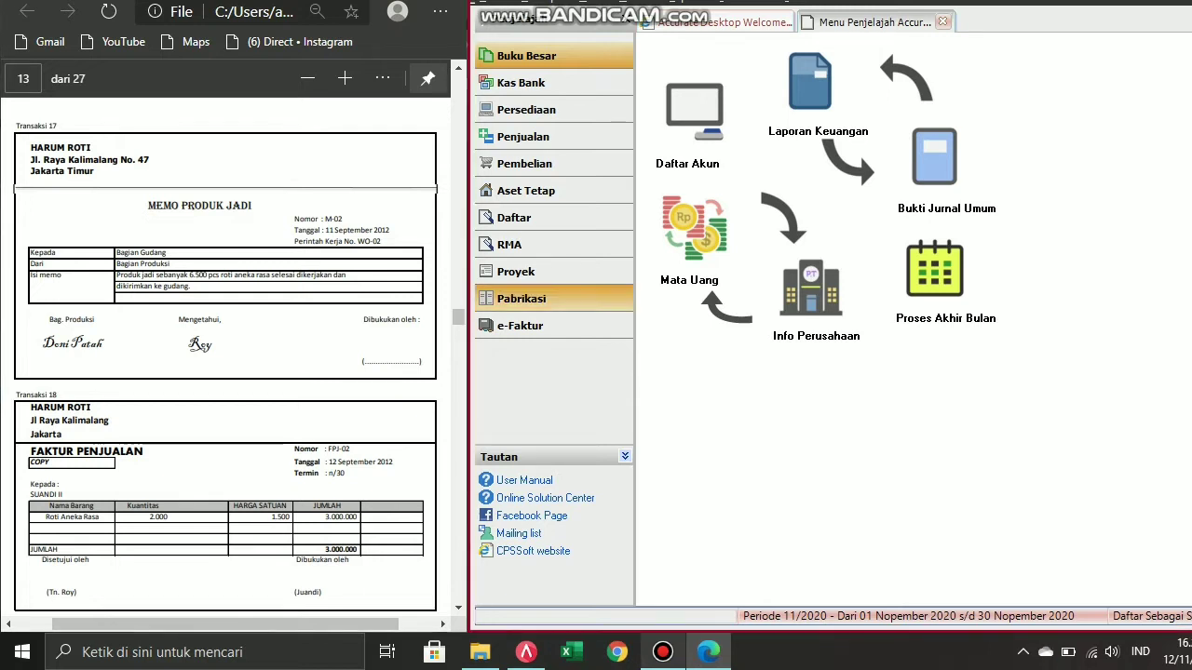
Start a Product and Material Result in Pabrikasi dated 11/09/2012 and select the work order named in the finished-product memo.
left_click(521, 297)
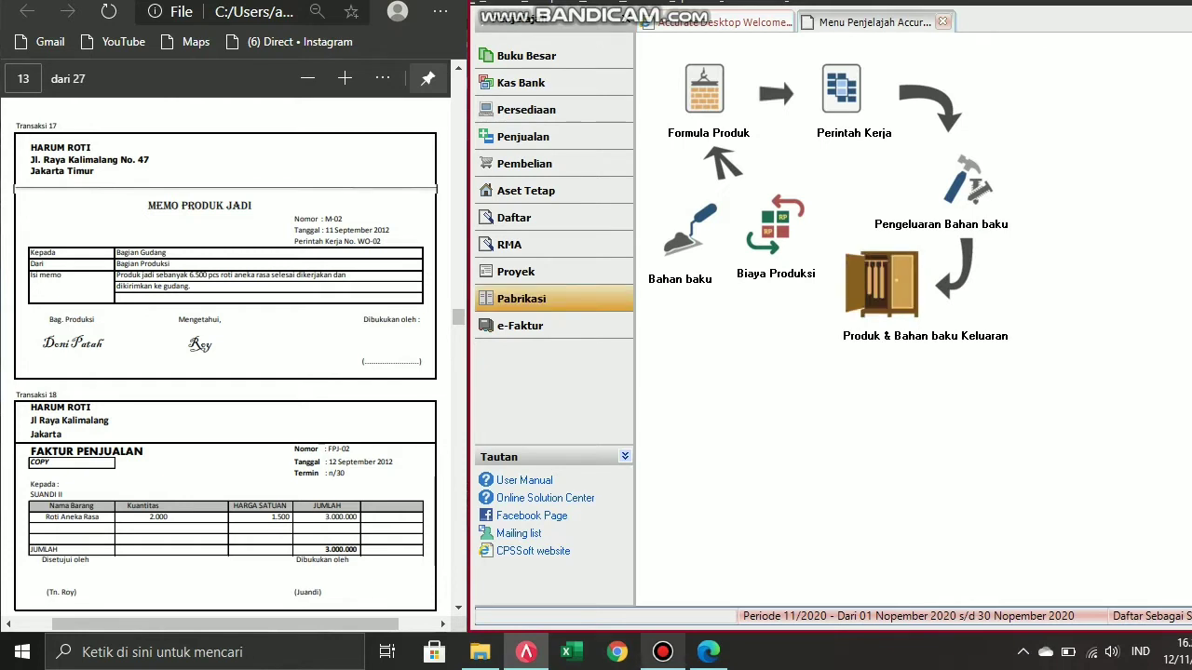
left_click(881, 285)
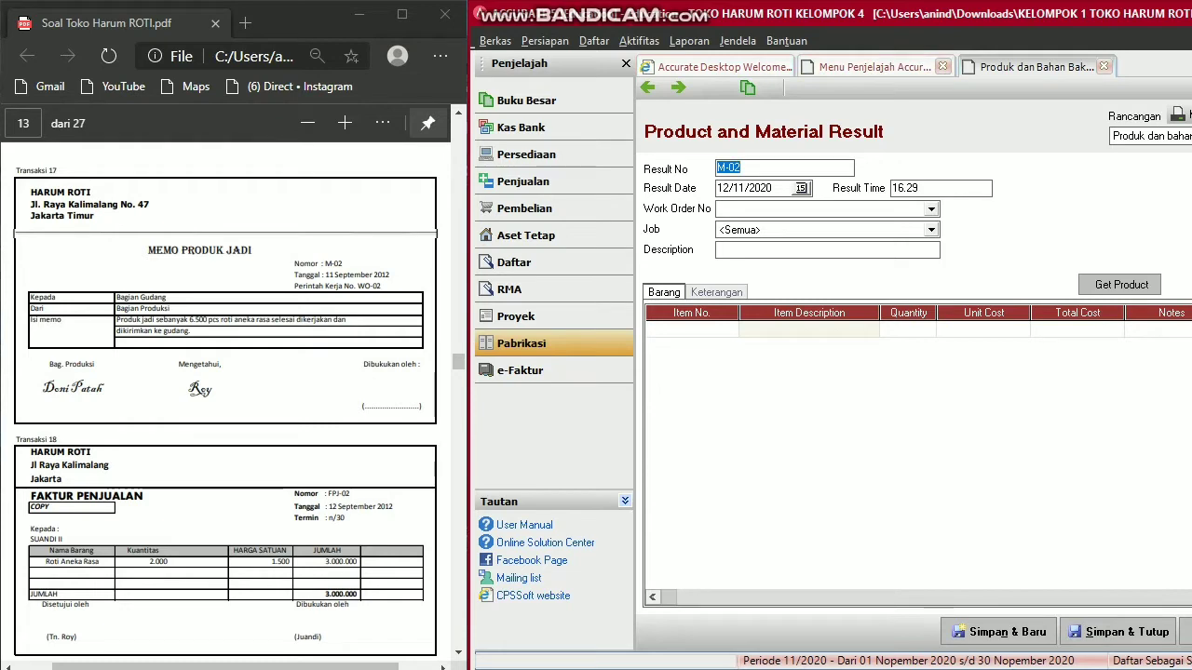
key("Tab")
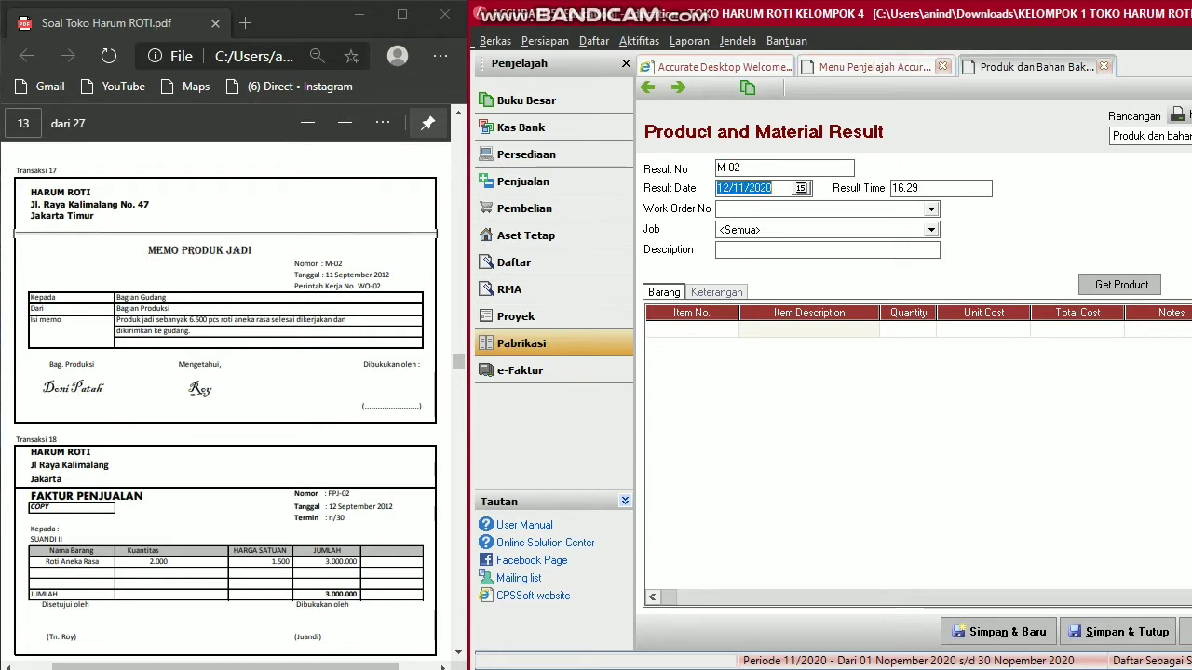
type("11/09/2012")
key("Tab")
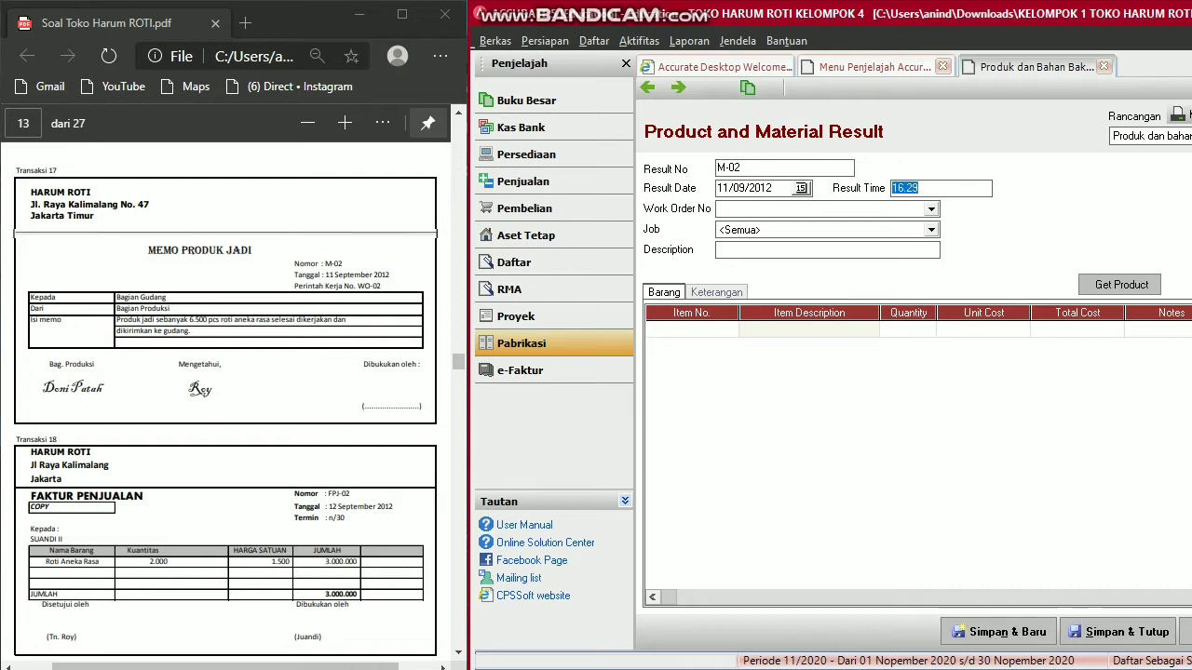
key("Tab")
key("alt+Down")
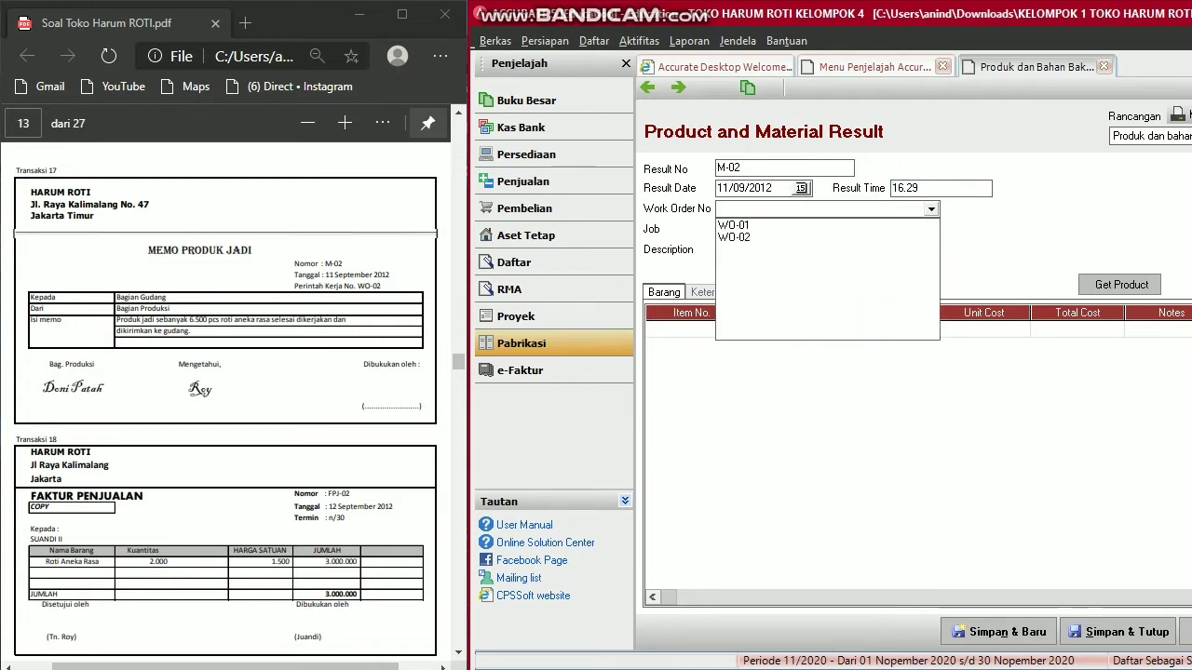
key("Down")
key("Down")
key("Return")
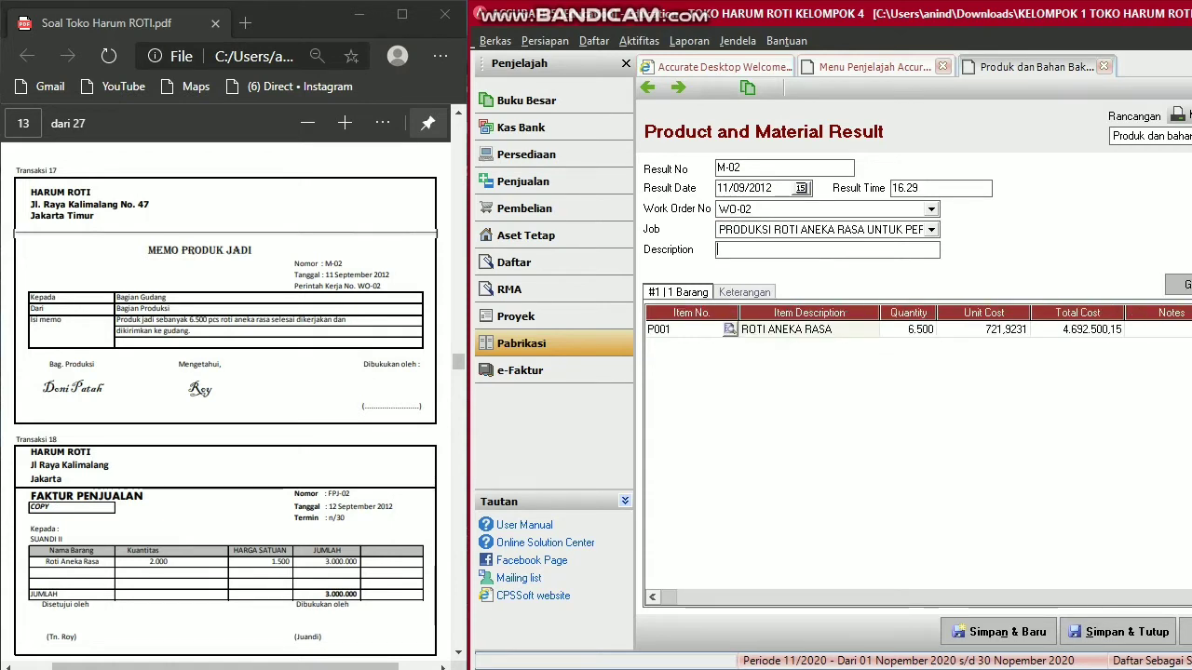
Describe the product result as "PRODUK SELESAI 6.500 PCS DAN TELAH DIKIRIM KE GUDANG PENYIMPANAN", then save and close it.
type("PRODUK")
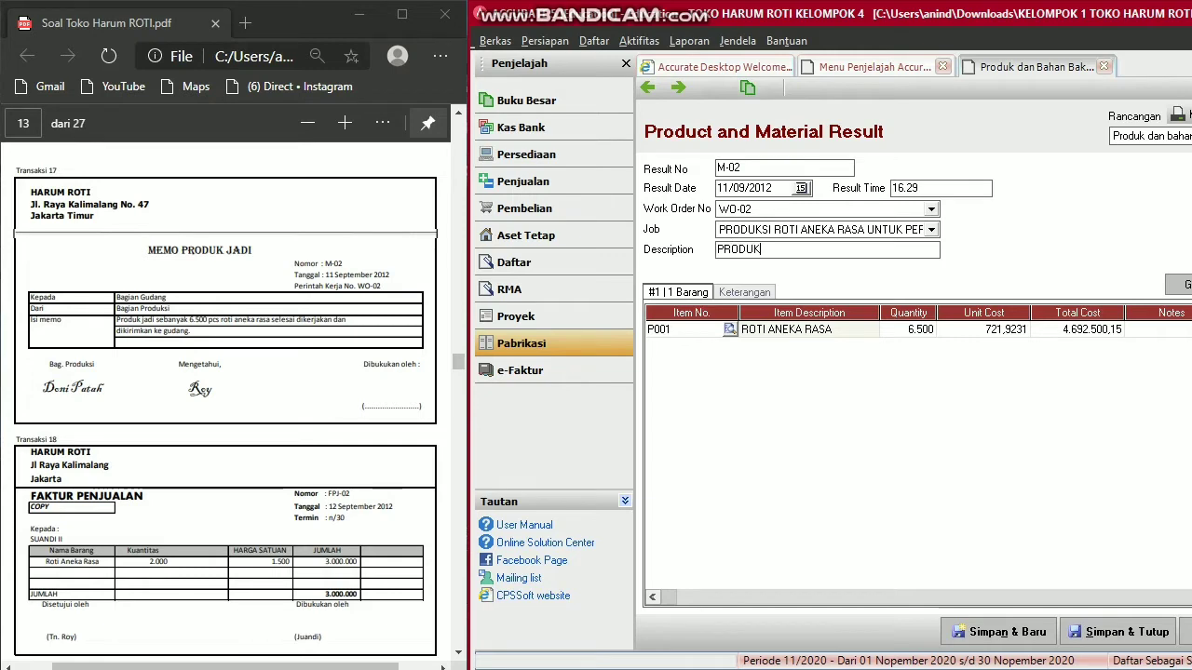
type(" SELESAI 6.500 PCS")
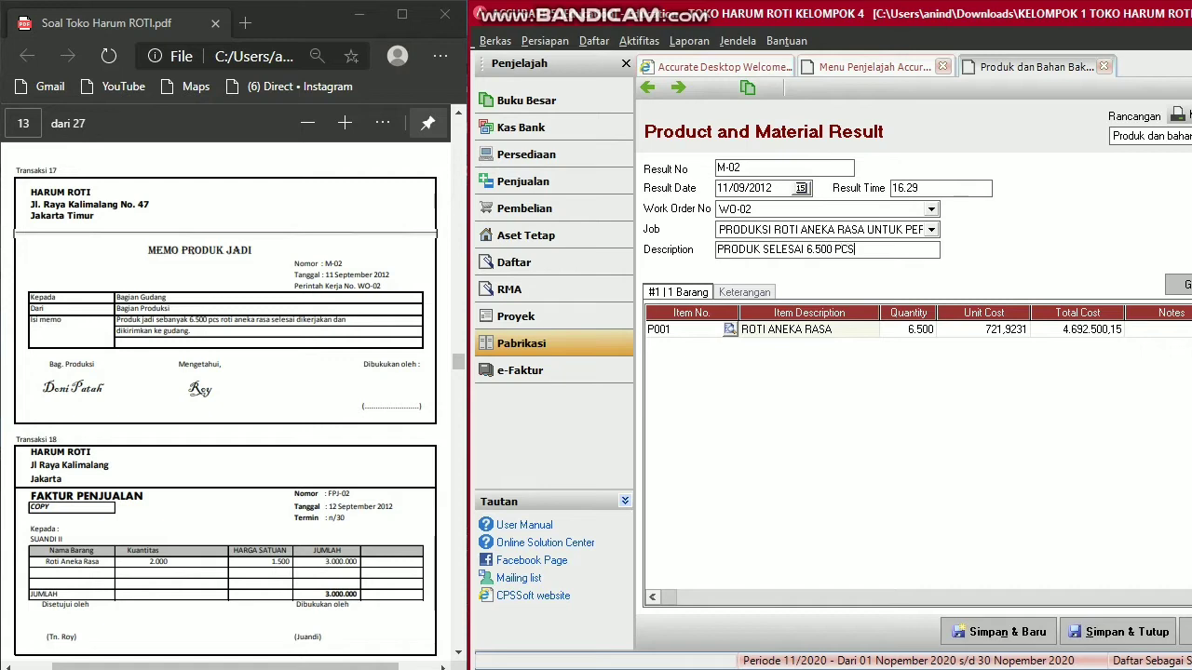
type(" DAN TELAH DIKIRIM")
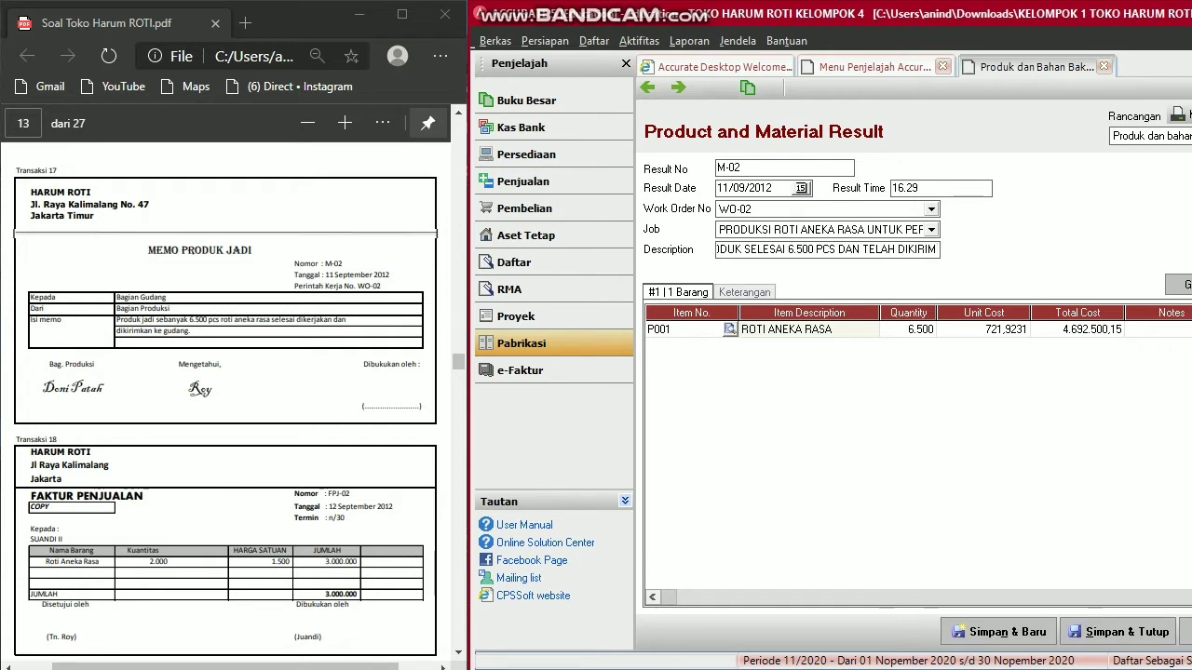
type(" KE GUDANG")
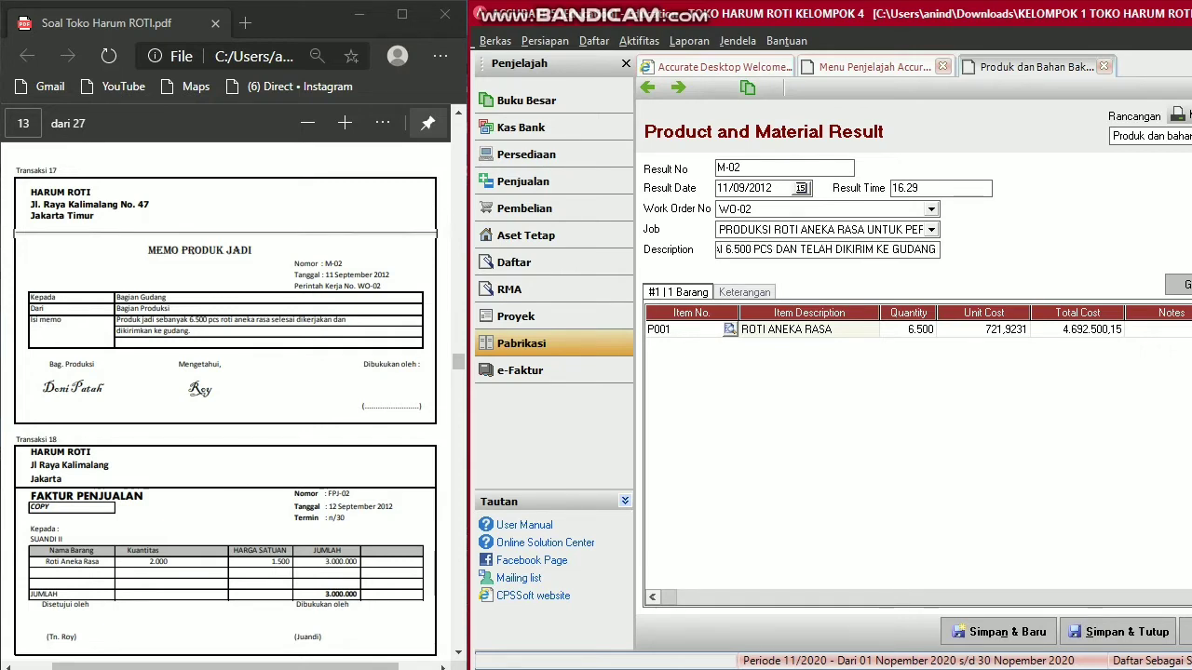
type(" PENY")
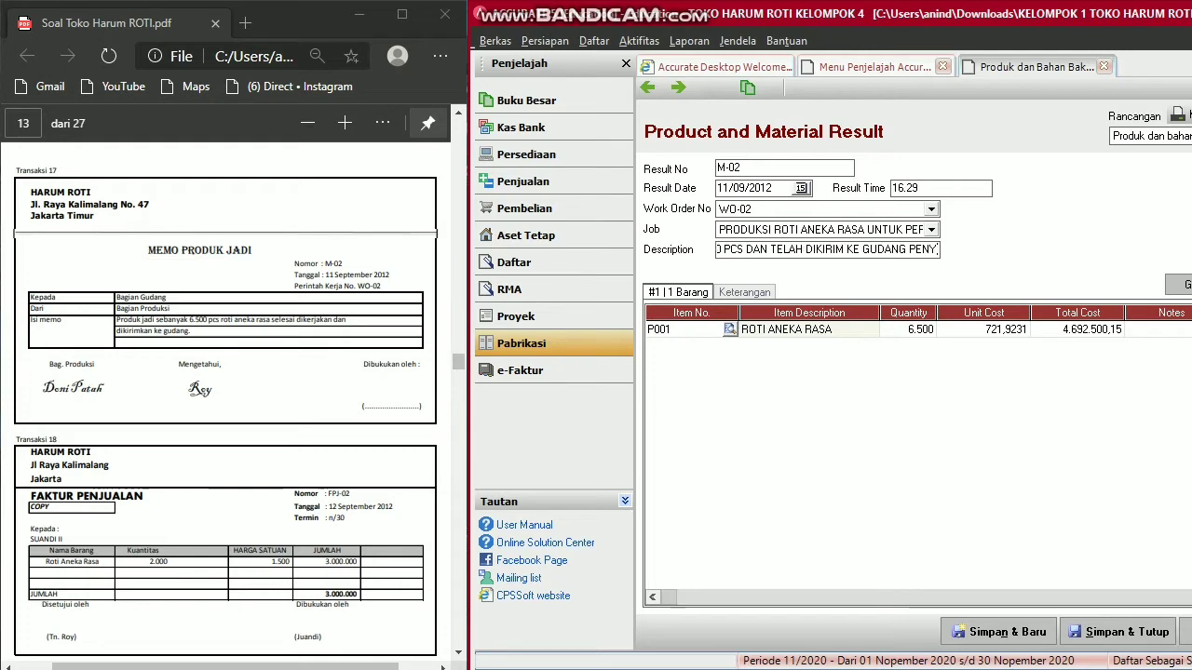
type("IMPANAN")
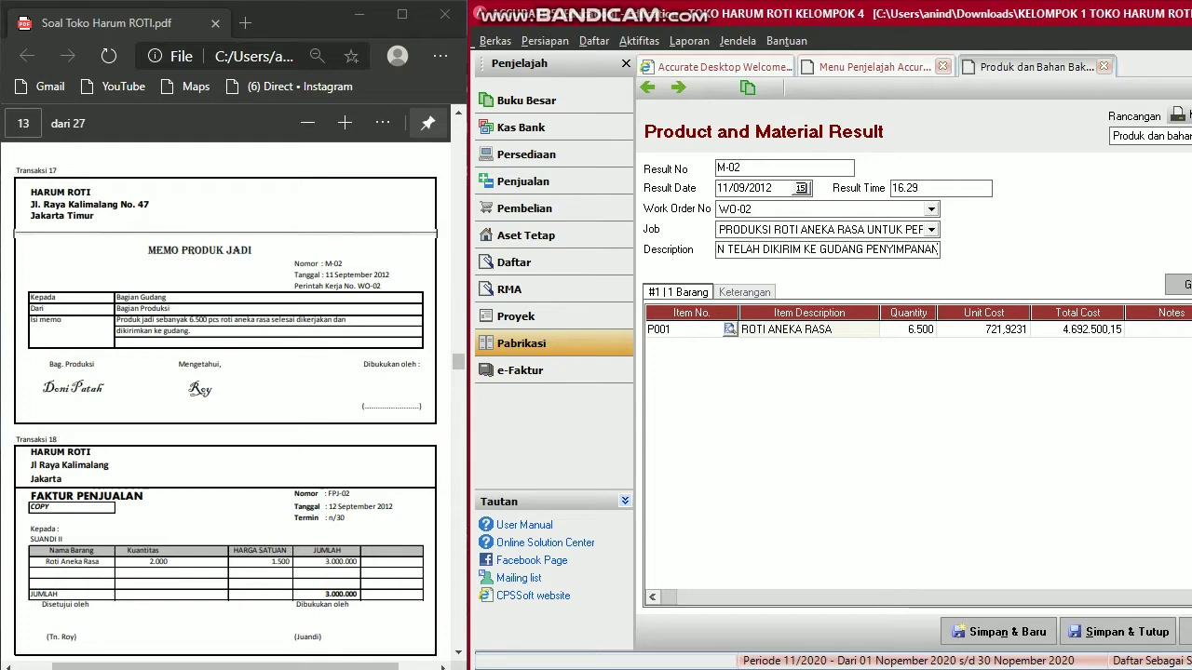
key("Tab")
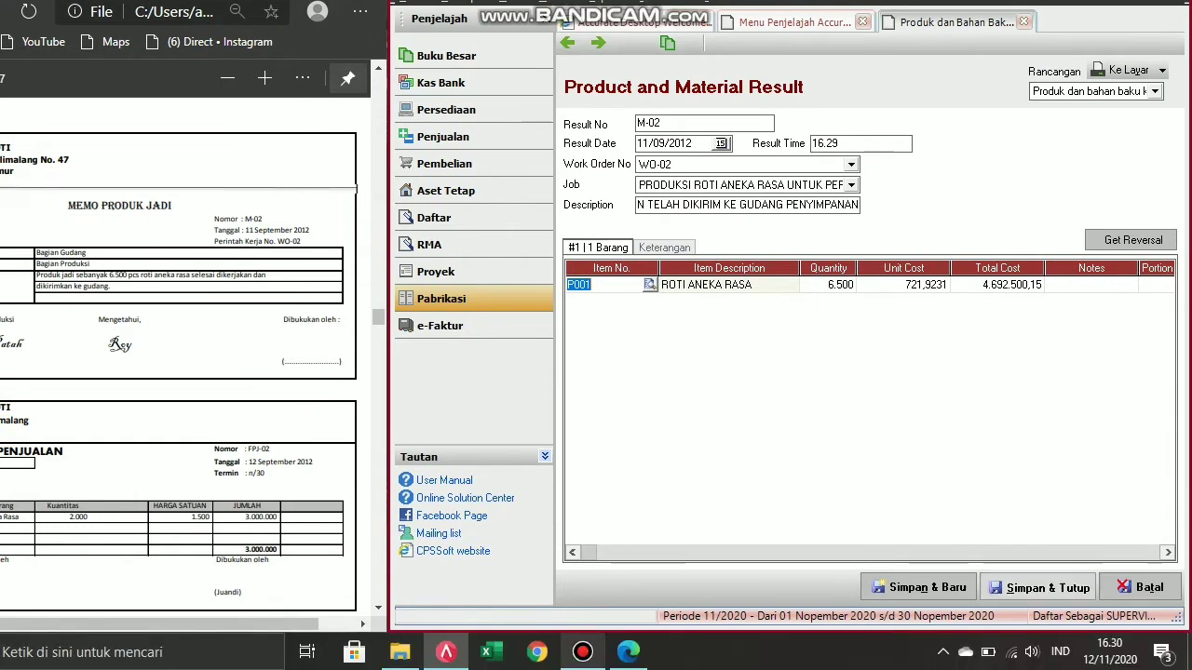
left_click(1037, 632)
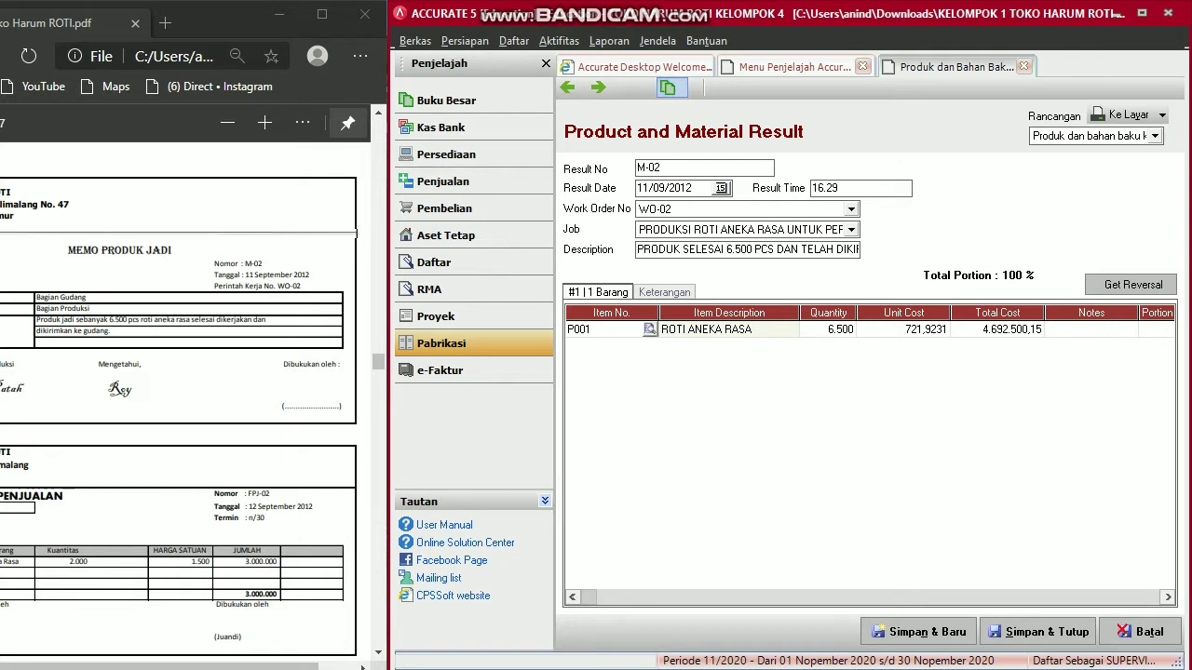
Review the transaction journal of the saved product result M-02 and close both the report and the result form.
left_click(667, 87)
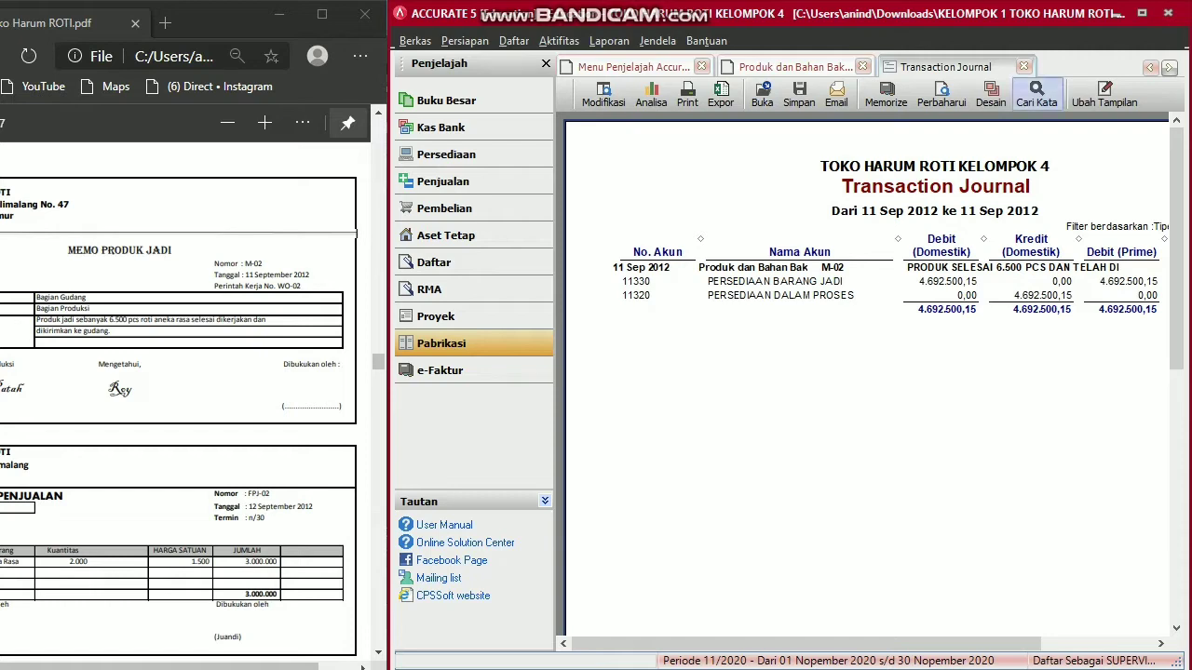
left_click(1023, 66)
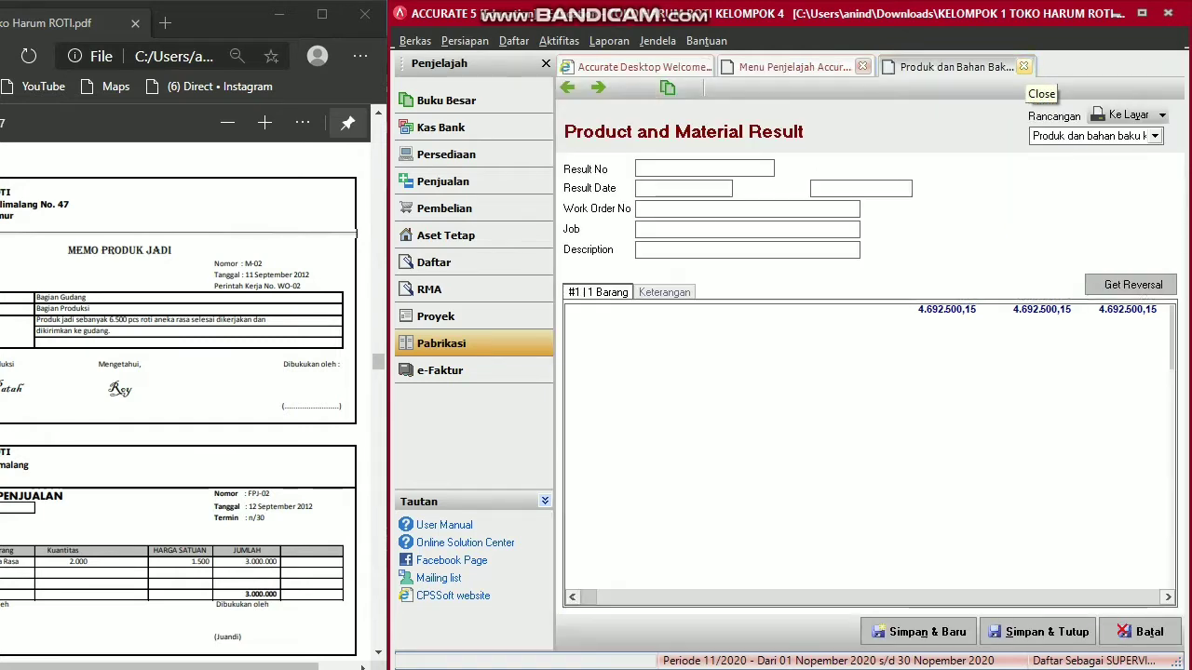
left_click(1024, 66)
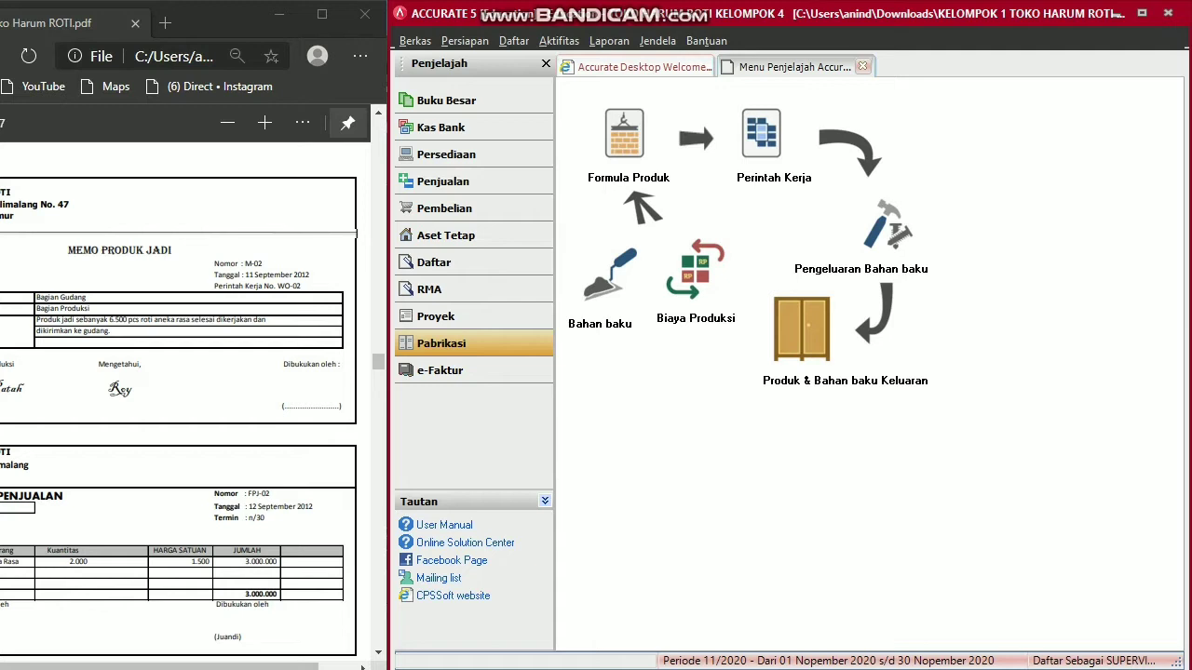
Start a new sales invoice for the customer named on the Transaksi 18 sales document.
left_click(444, 182)
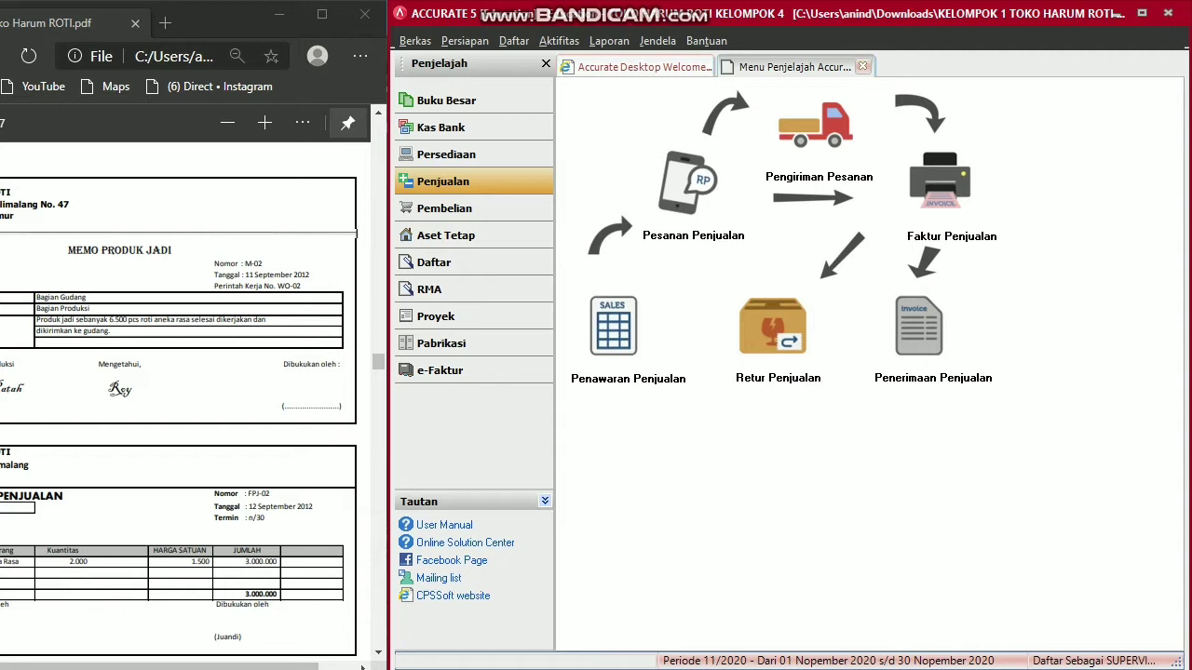
left_click(939, 182)
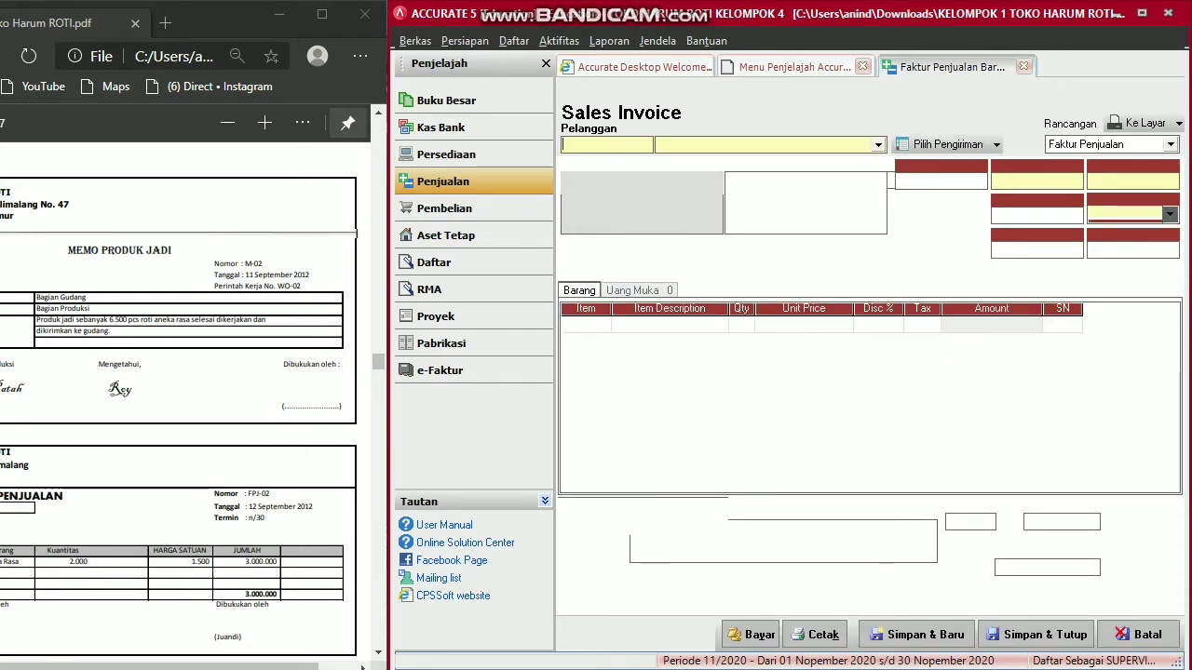
left_click(878, 145)
left_click(693, 220)
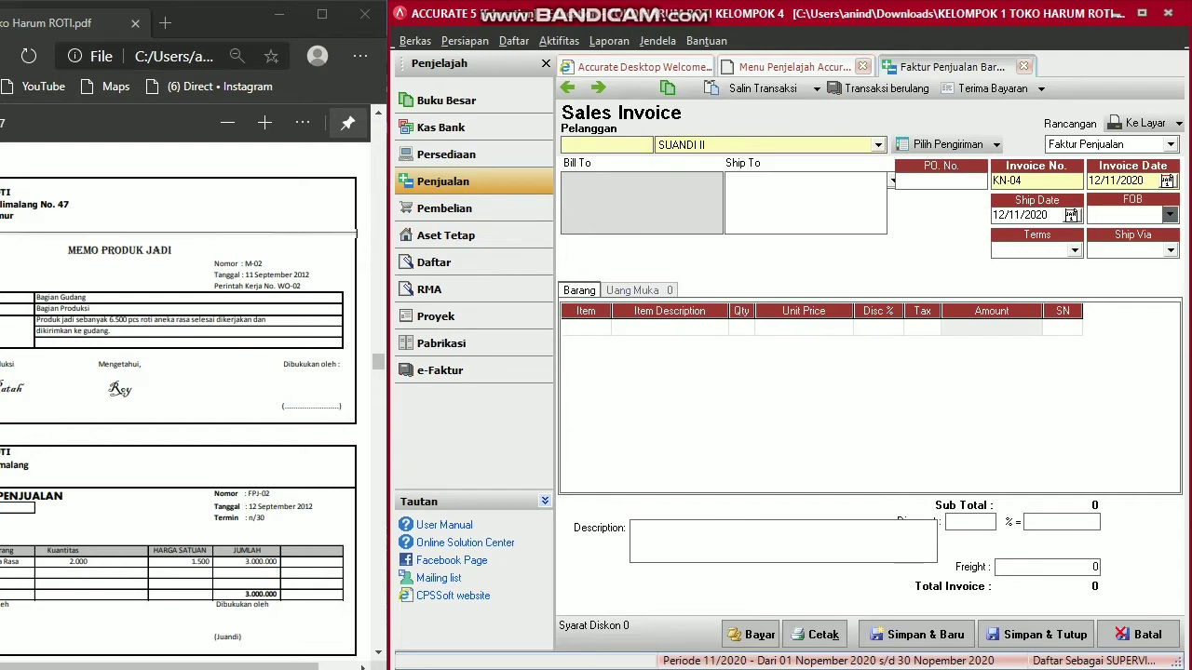
key("Tab")
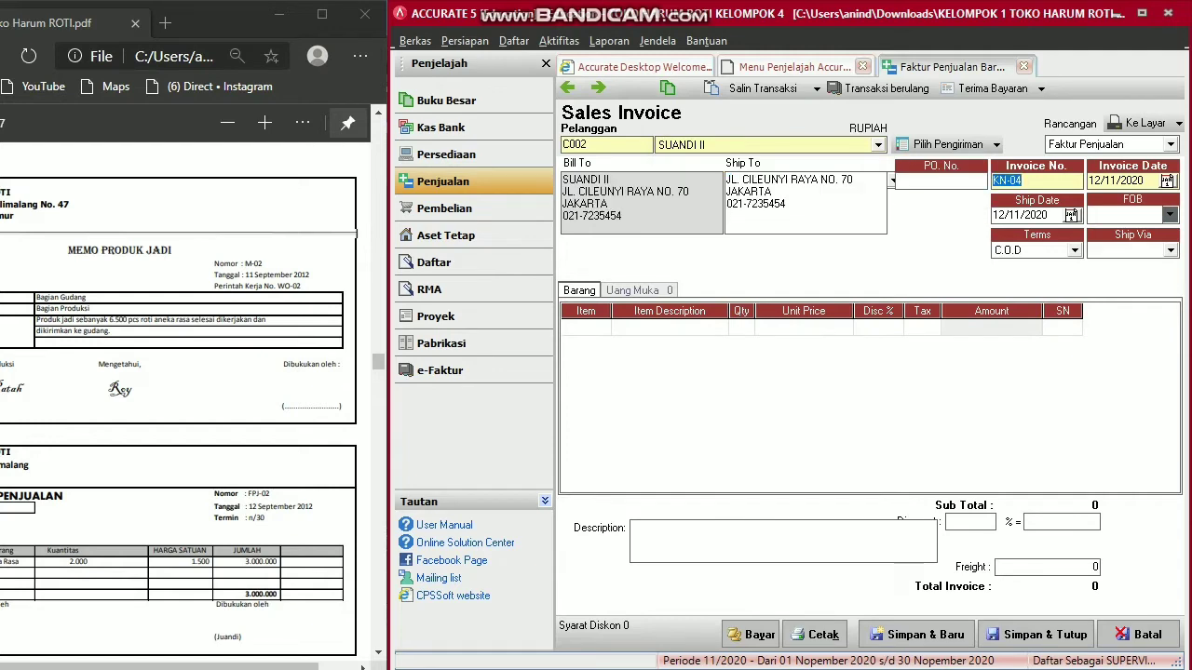
Set the sales invoice number to FPJ-02.
type("FPK")
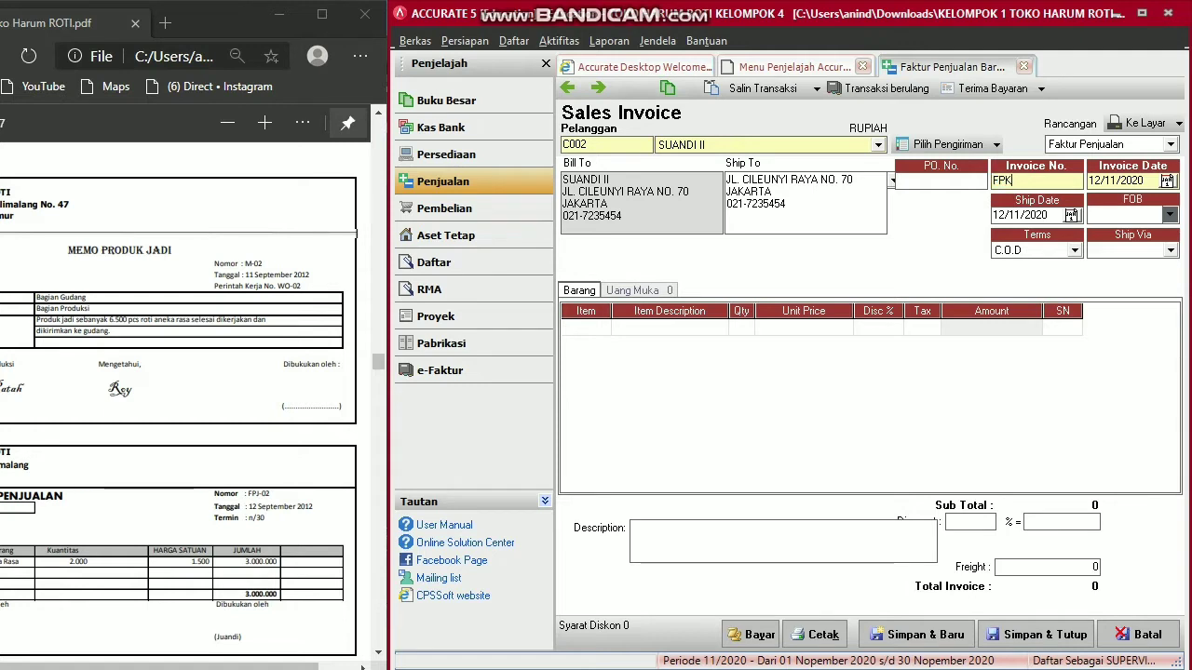
type("-02")
key("Tab")
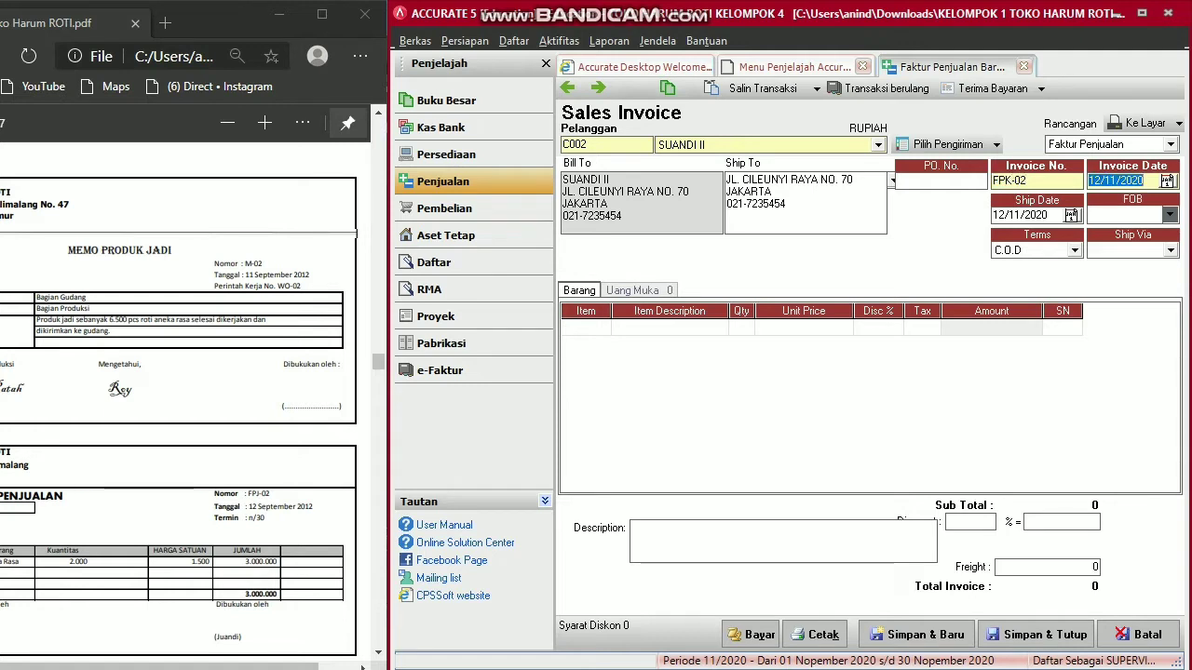
left_click(1014, 180)
key("BackSpace")
type("J")
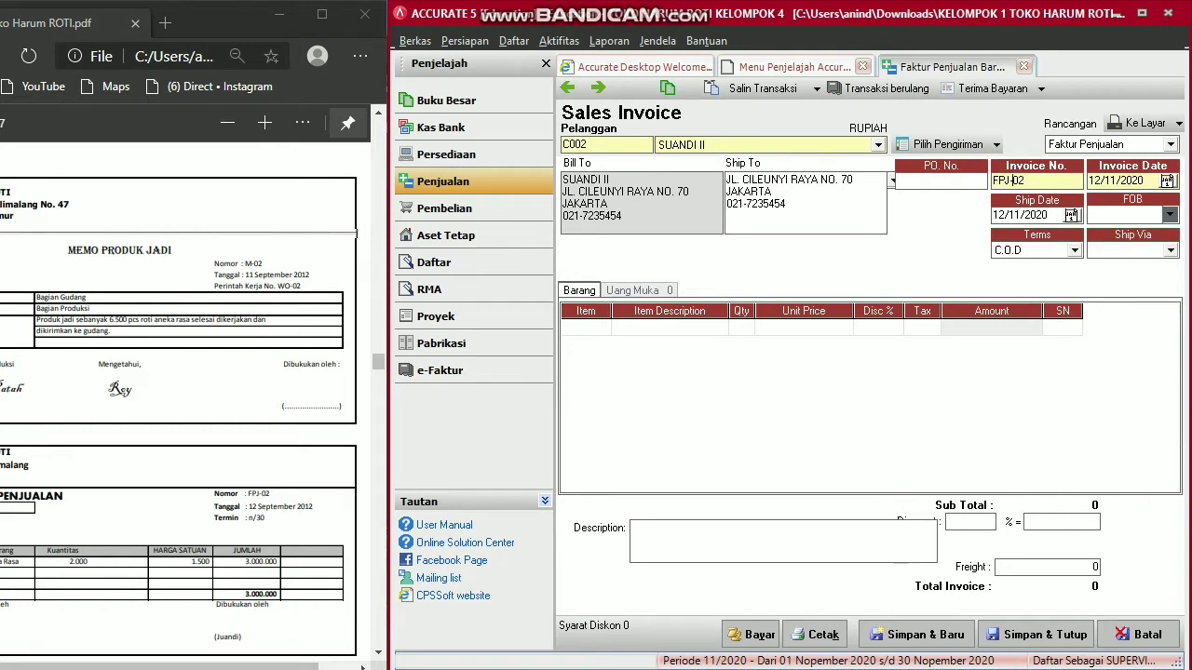
Set the invoice date and ship date to 12/09/2012 and the payment terms to Net 30.
key("Tab")
type("12092012")
key("Tab")
type("12092012")
key("Tab")
key("Tab")
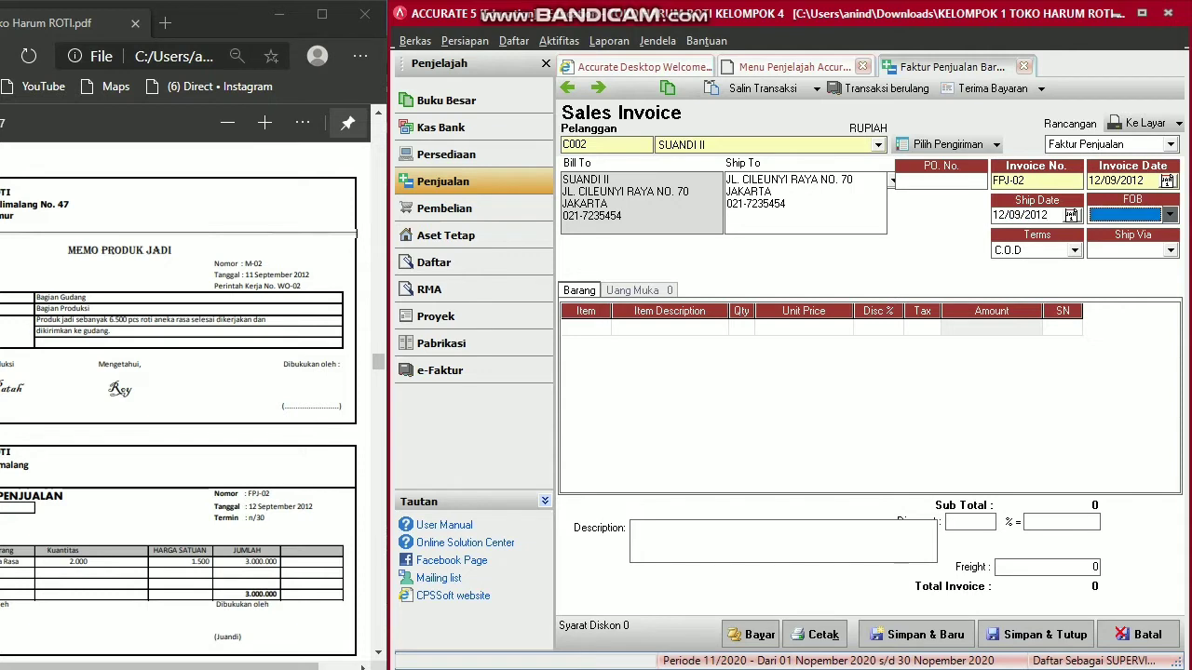
key("alt+Down")
key("Up")
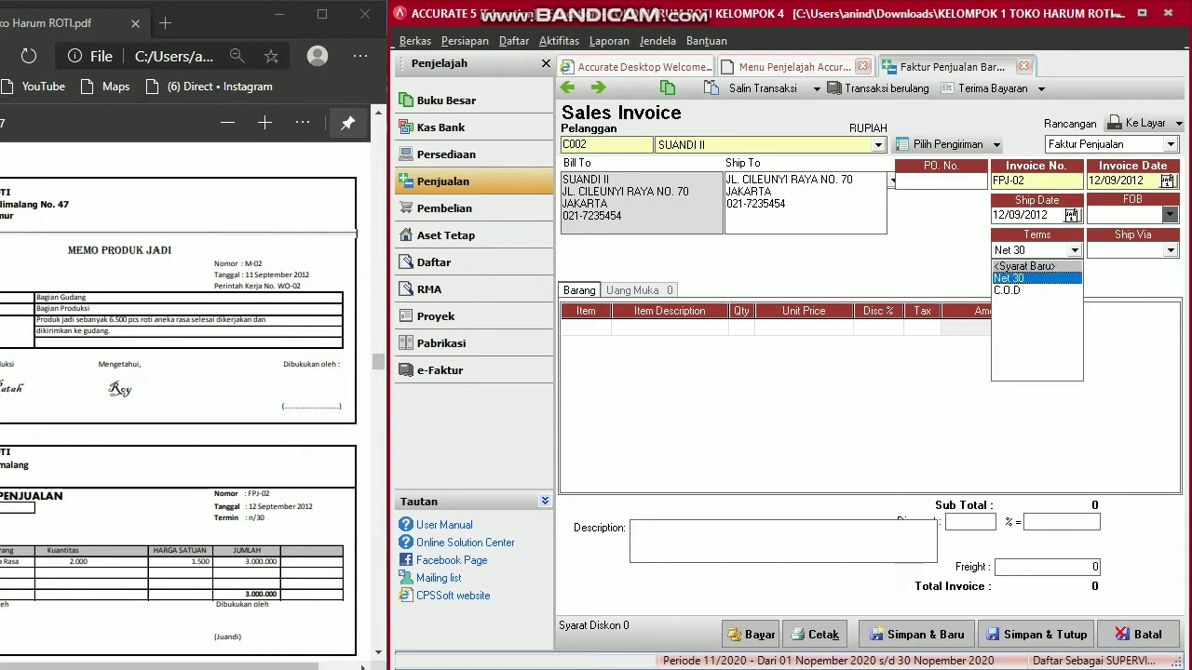
key("Return")
key("Tab")
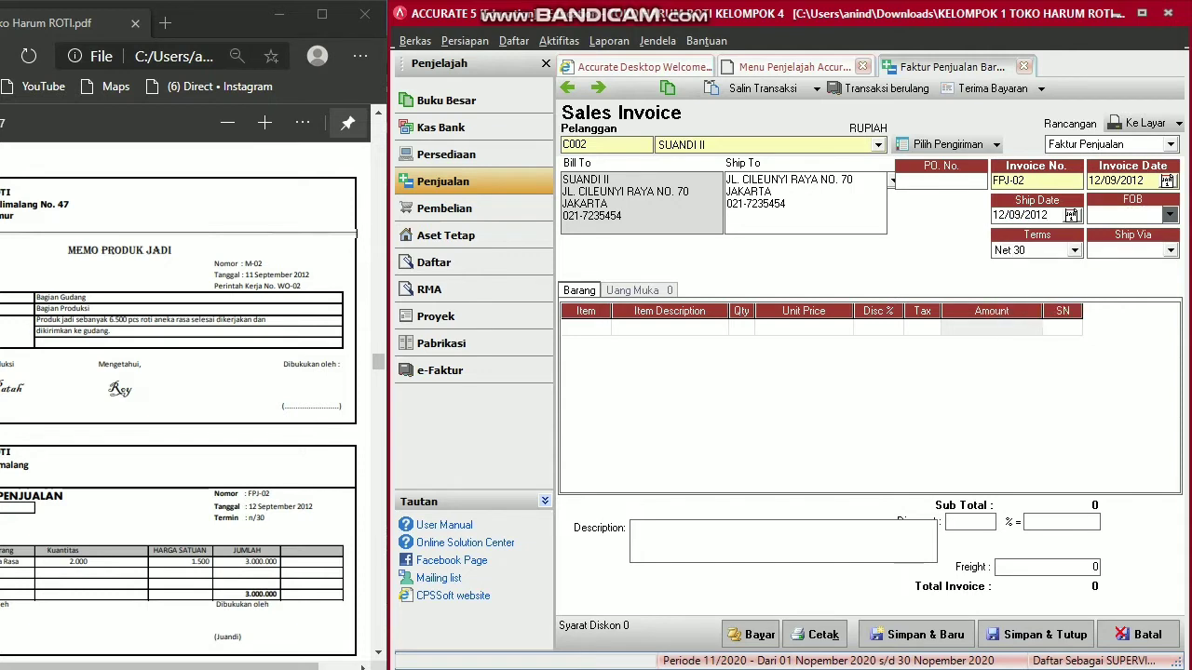
Add item P001 ROTI ANEKA RASA with a quantity of 2000 to the invoice, then save and close it.
double_click(586, 328)
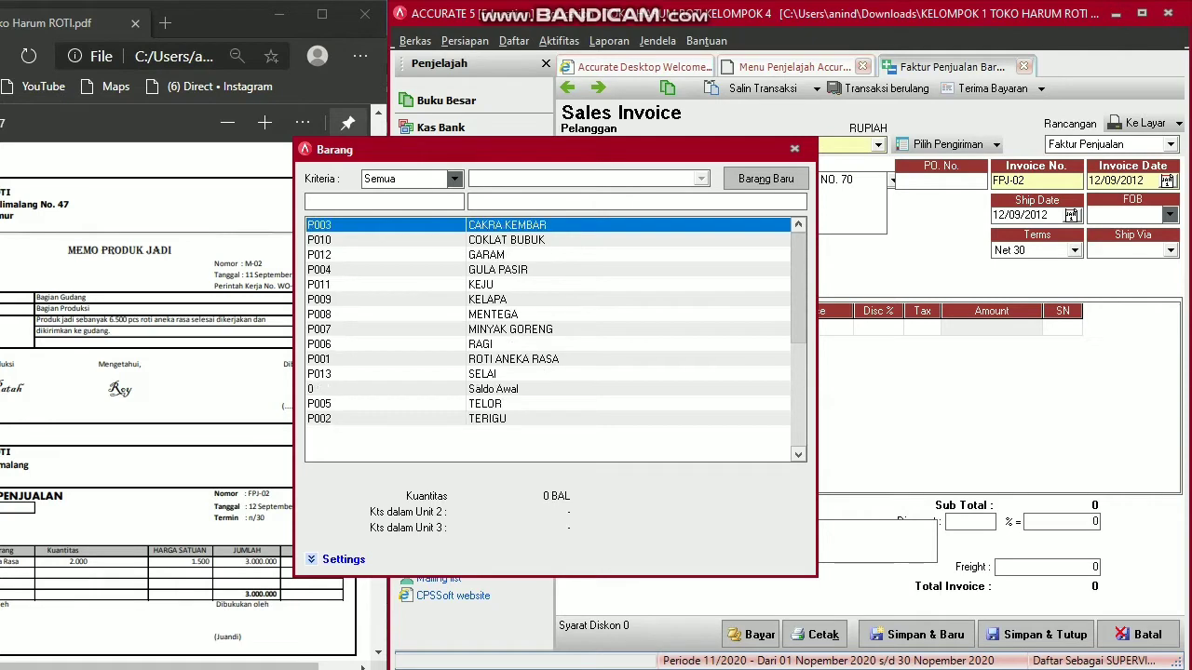
double_click(513, 359)
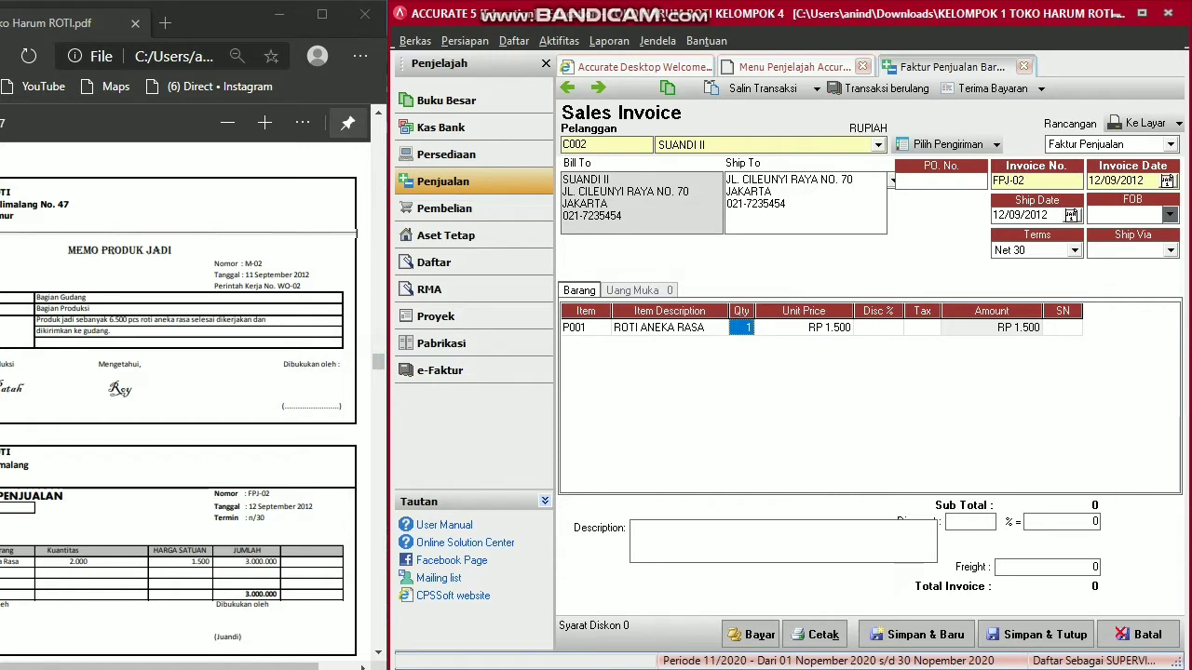
type("2000")
key("Tab")
key("Tab")
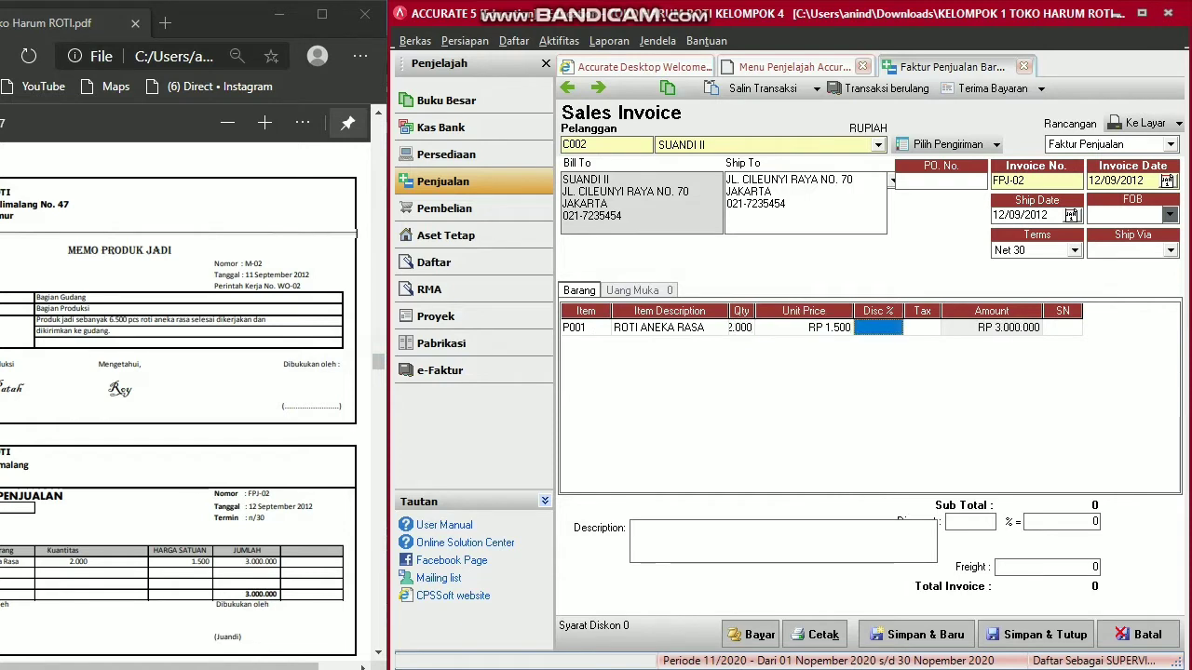
key("Tab")
key("Tab")
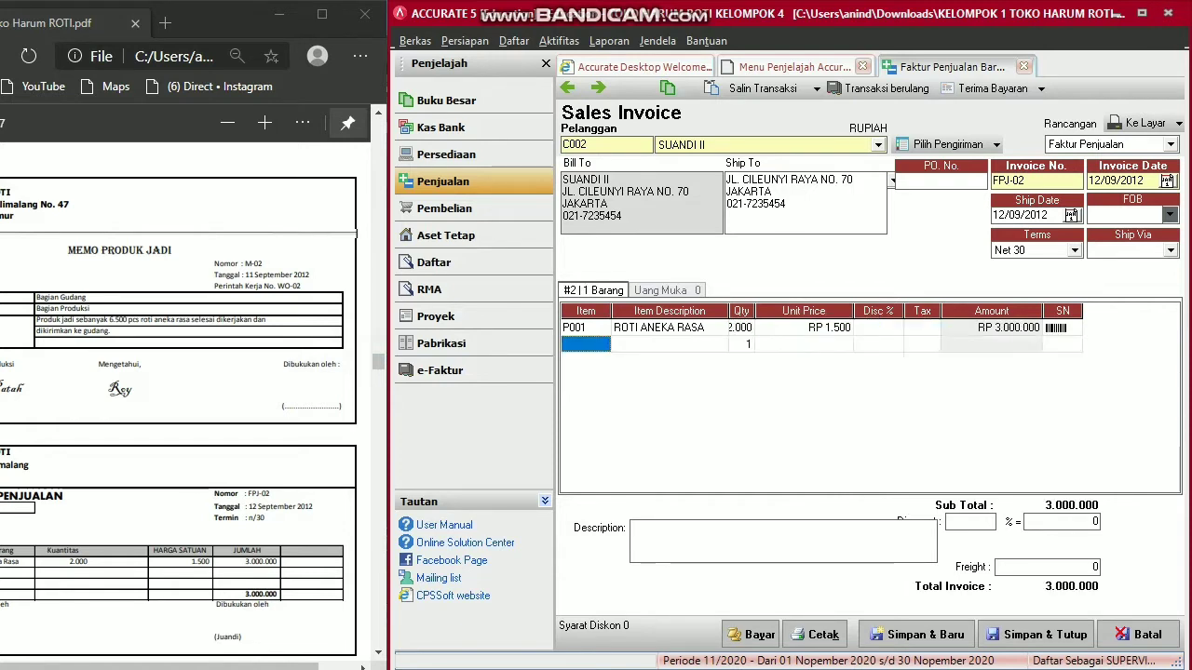
key("Left")
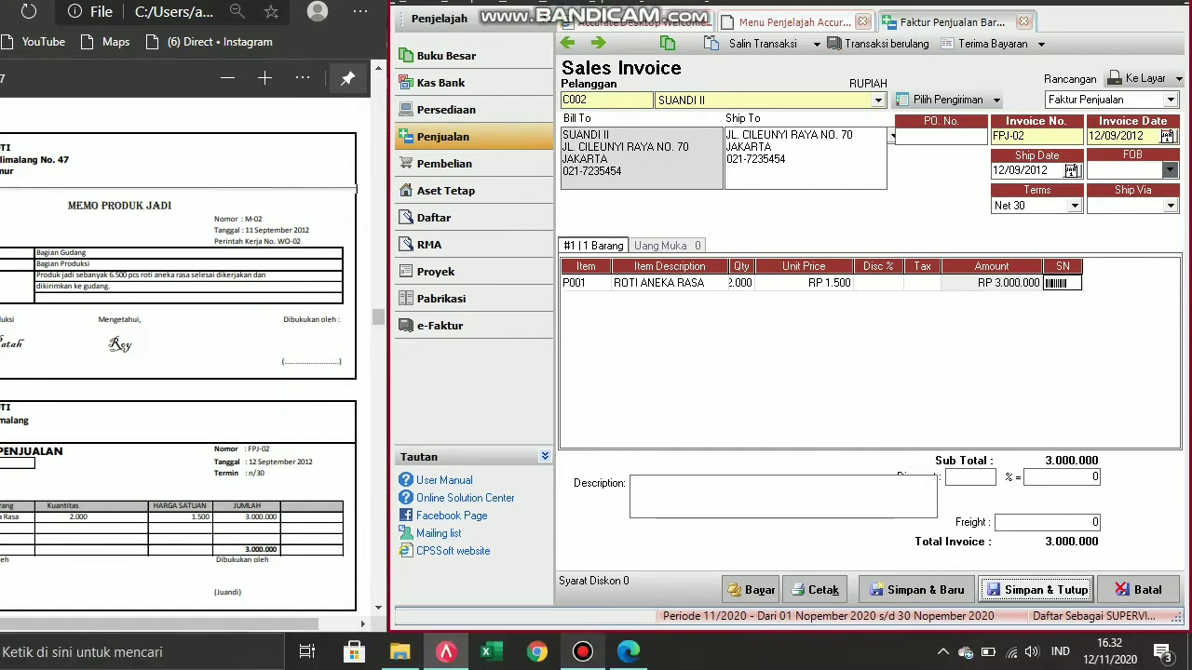
left_click(1041, 634)
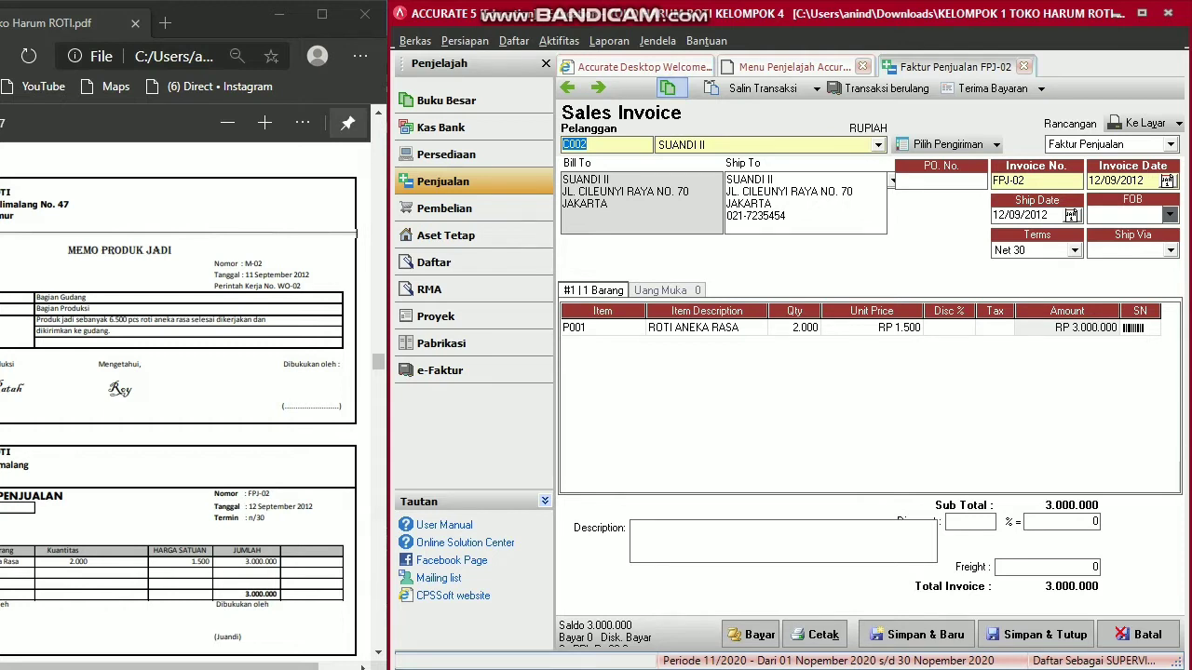
Display the transaction journal of sales invoice FPJ-02 and close the duplicate report.
left_click(666, 87)
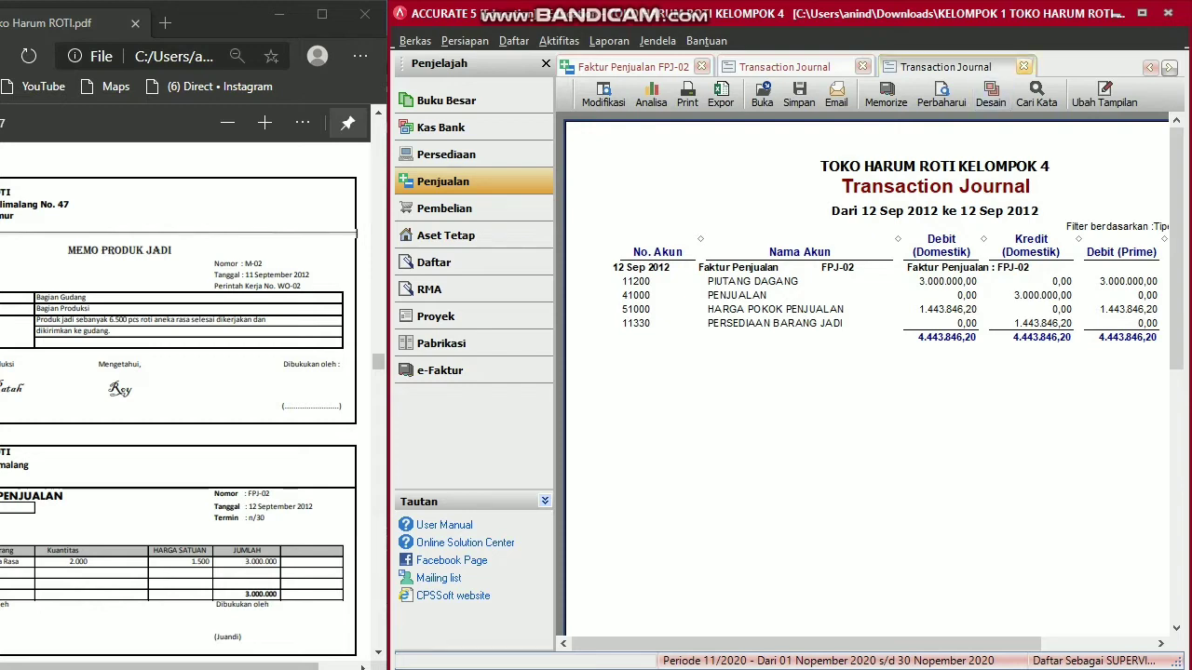
left_click(1024, 67)
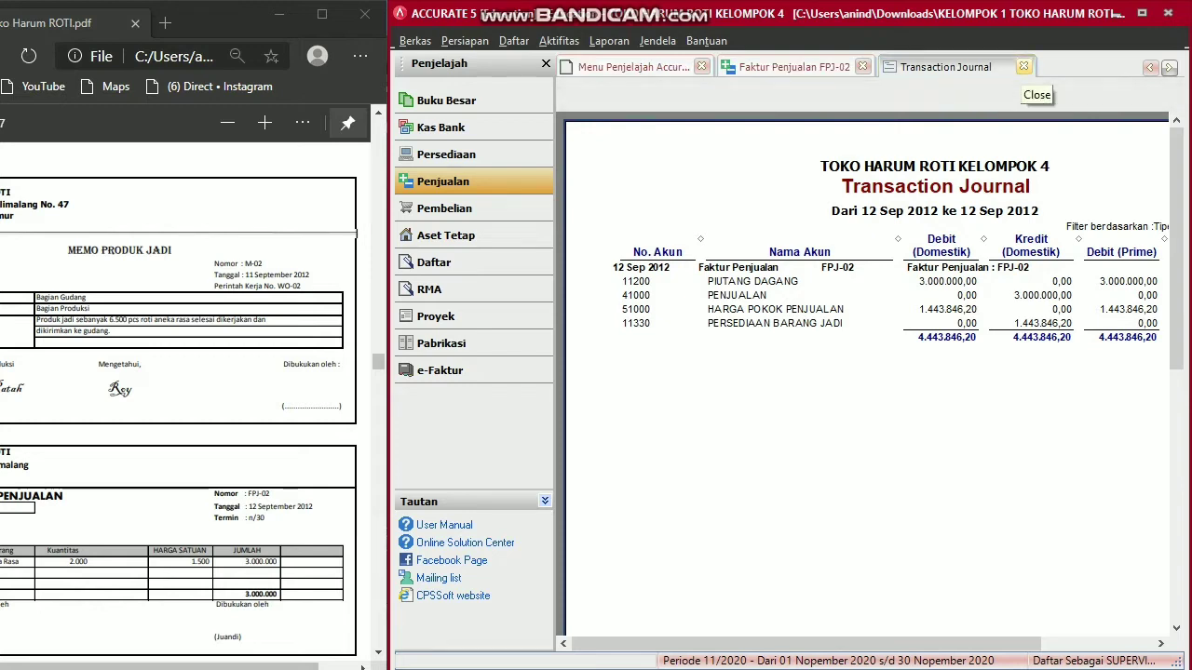
Close the FPJ-02 journal and invoice, and locate the cash sale receipt KN-04 in the exercise PDF.
left_click(1024, 67)
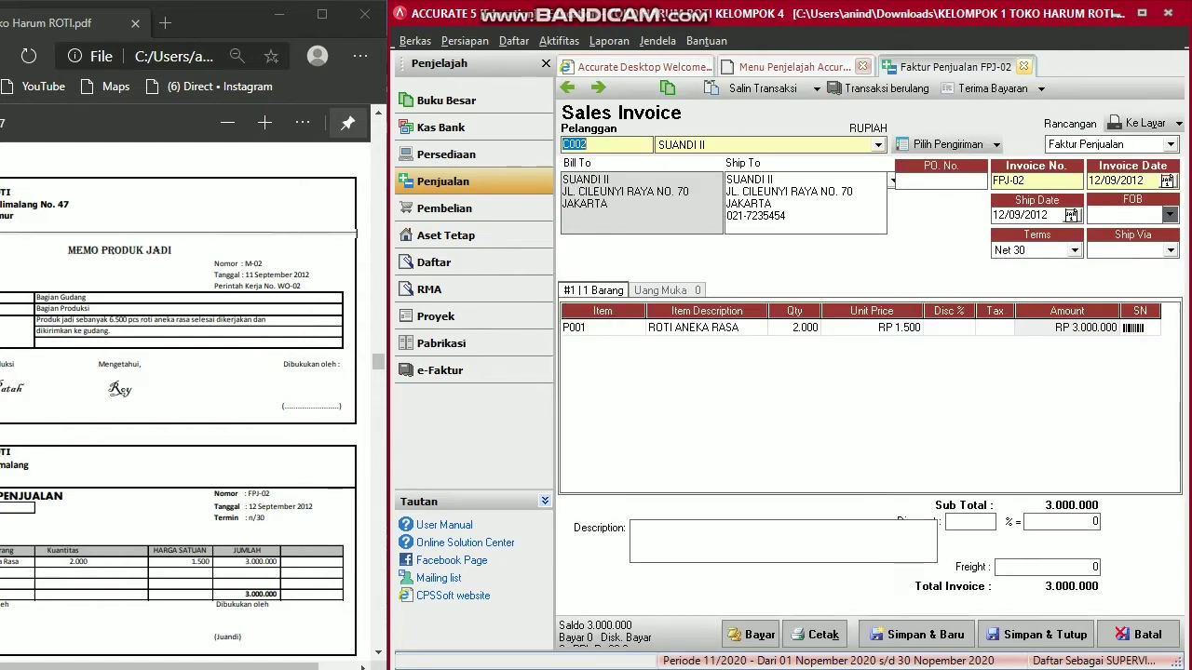
left_click(1023, 67)
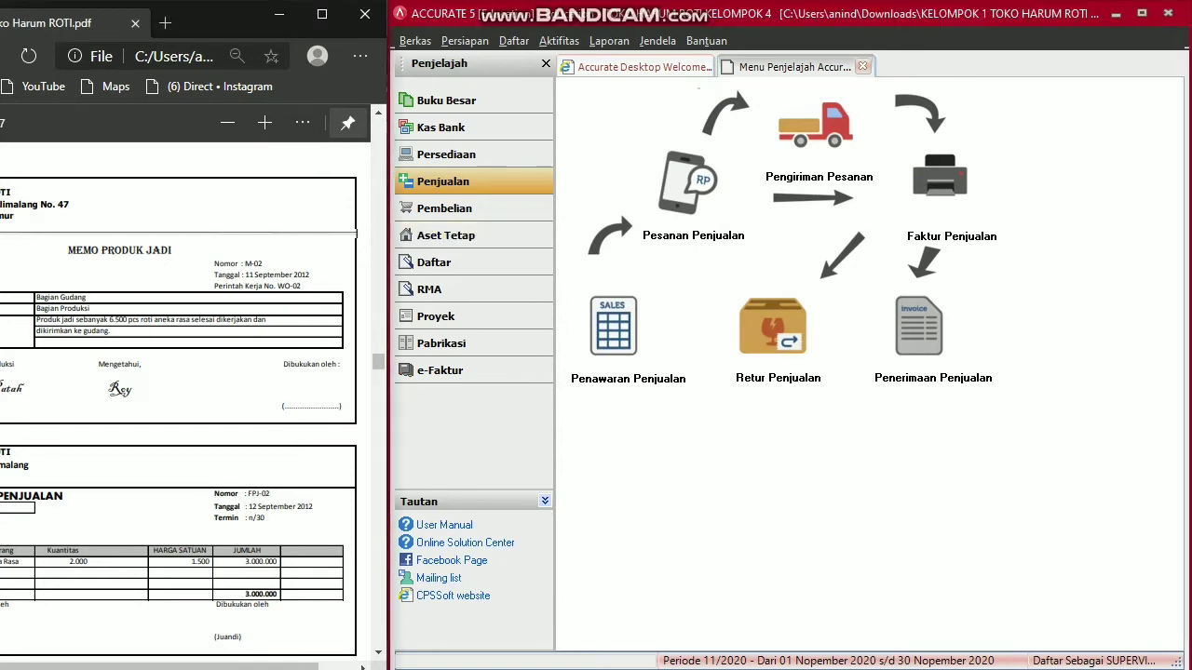
scroll(177, 391, "down", 3)
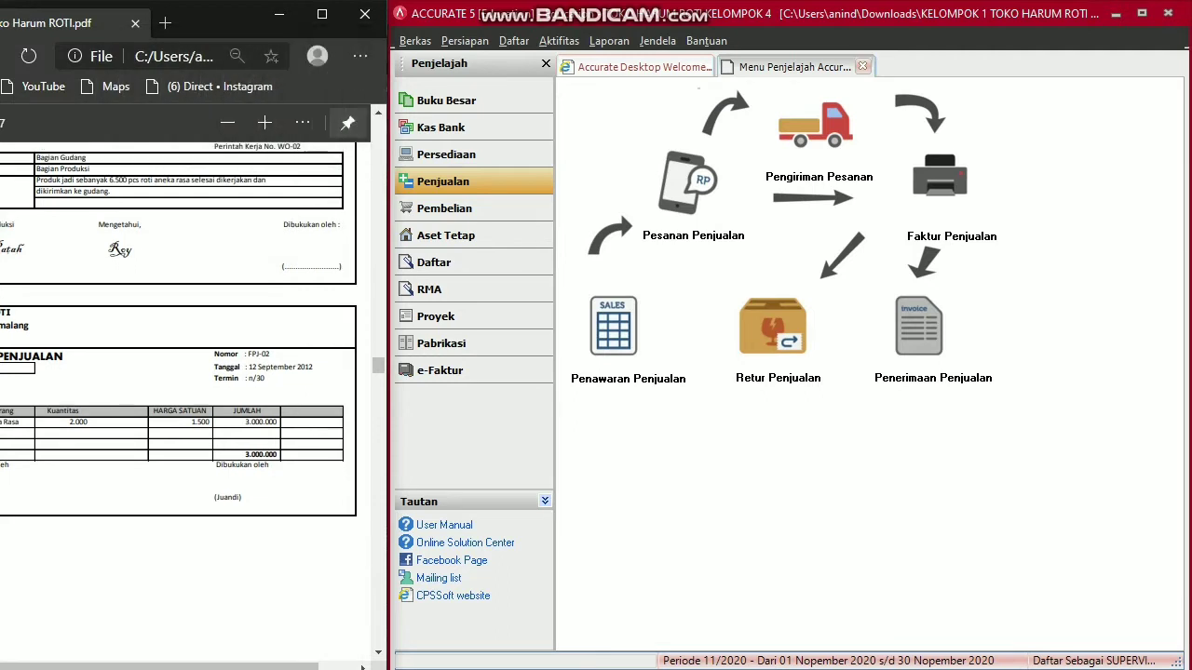
scroll(177, 372, "down", 4)
scroll(177, 372, "down", 6)
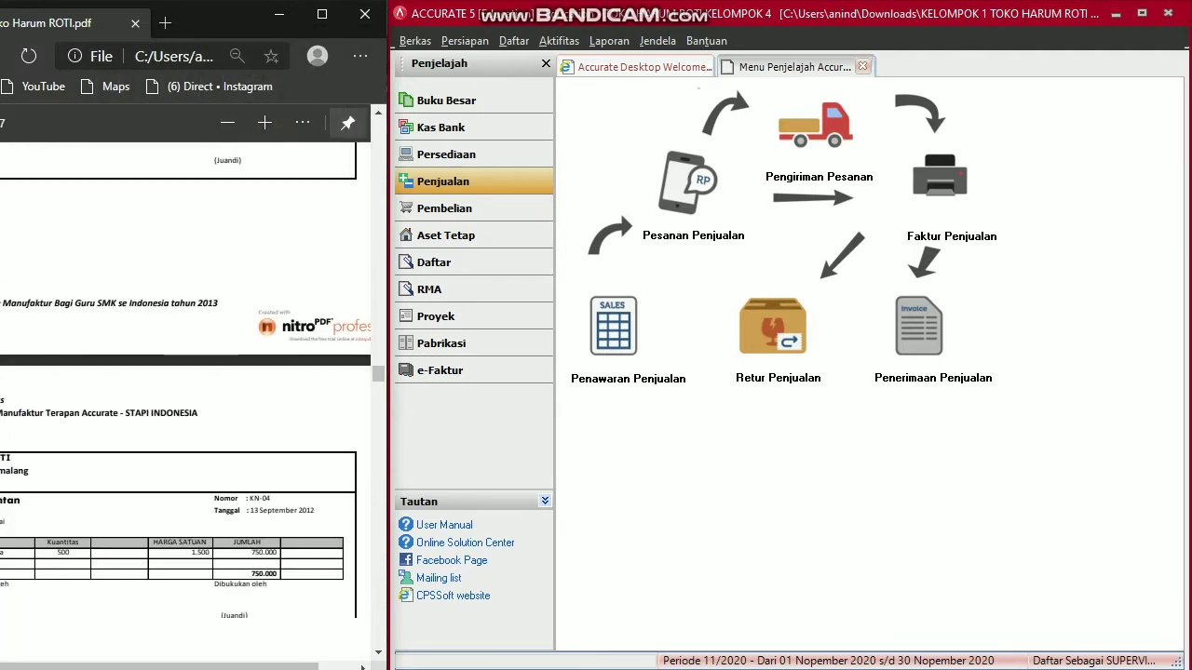
scroll(177, 373, "down", 2)
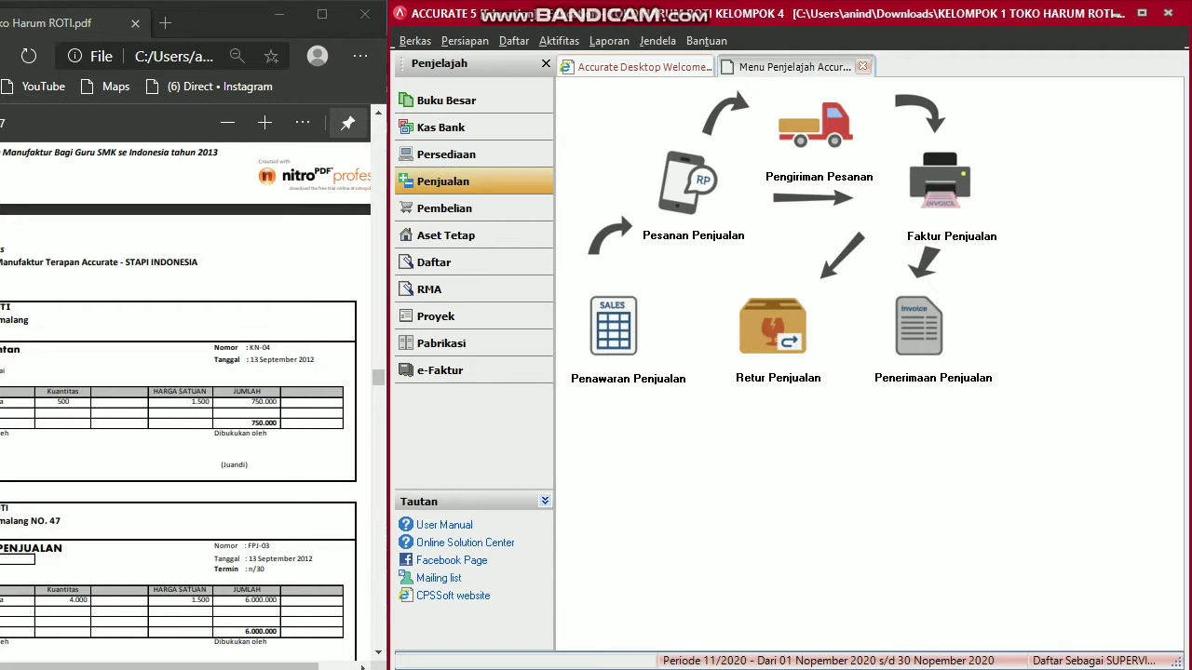
Start a new sales invoice for customer PENJUALAN TUNAI and set its number to KN-04.
left_click(940, 186)
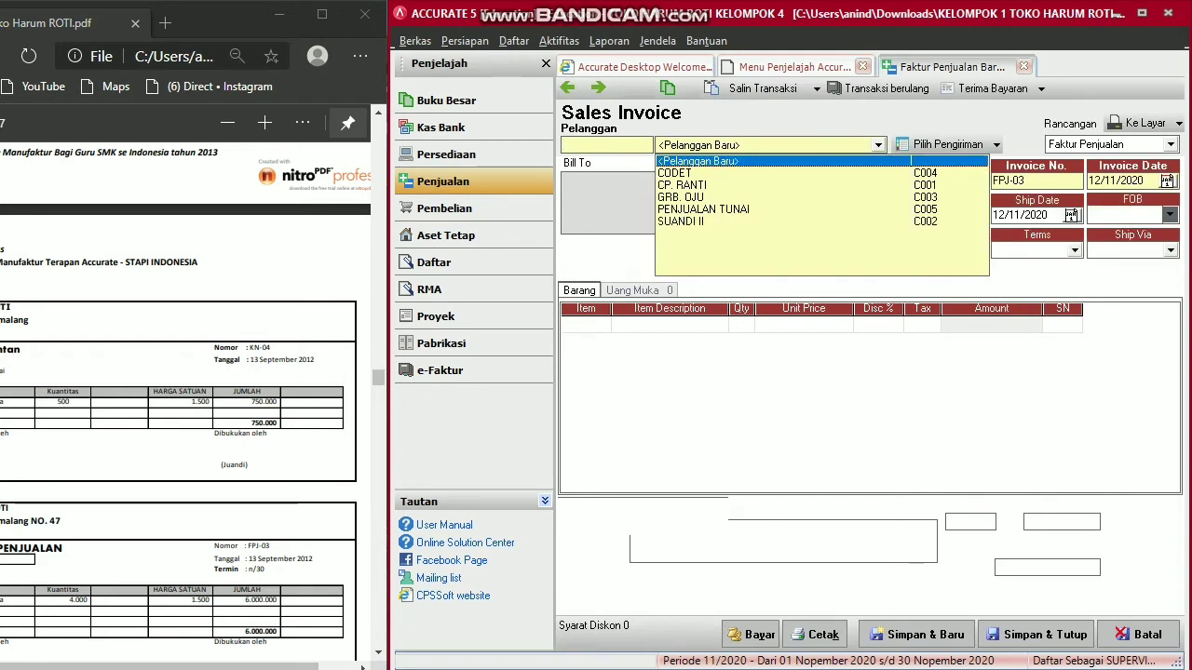
left_click(704, 210)
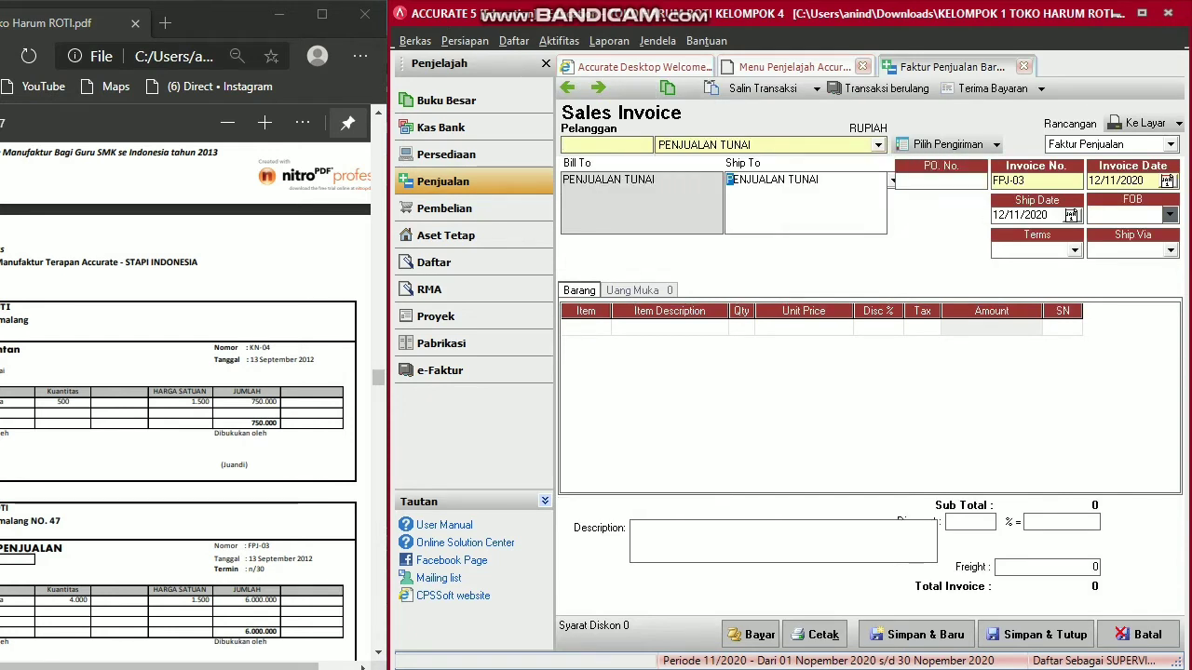
key("Tab")
key("Tab")
key("Tab")
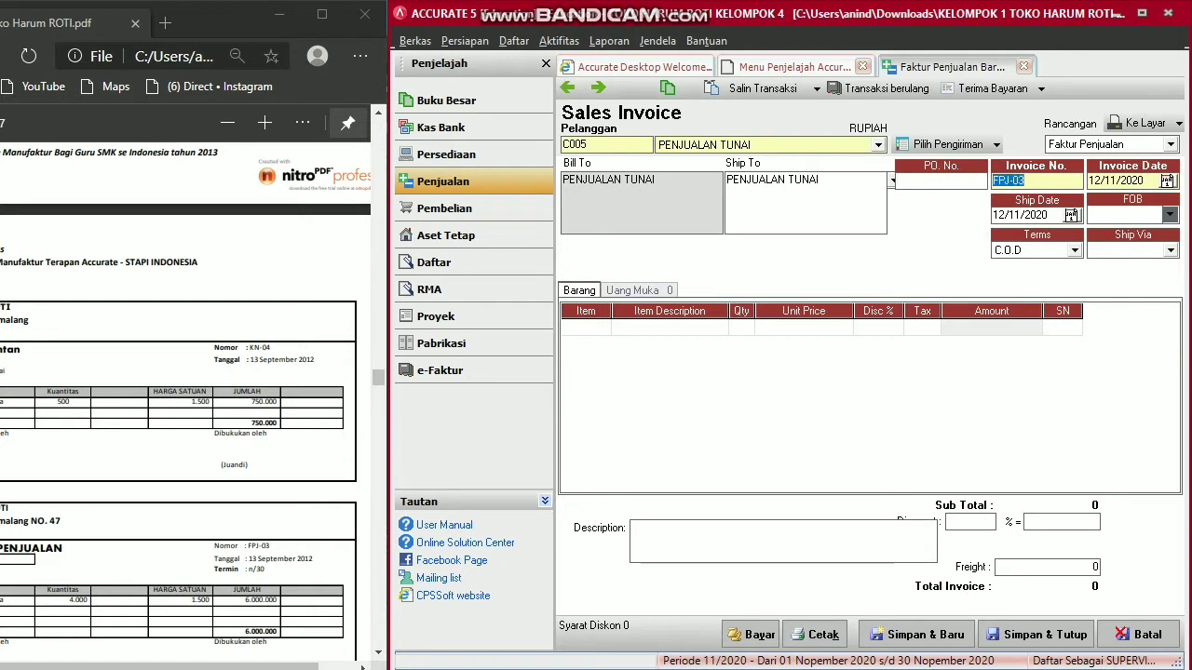
type("KN-04")
key("Tab")
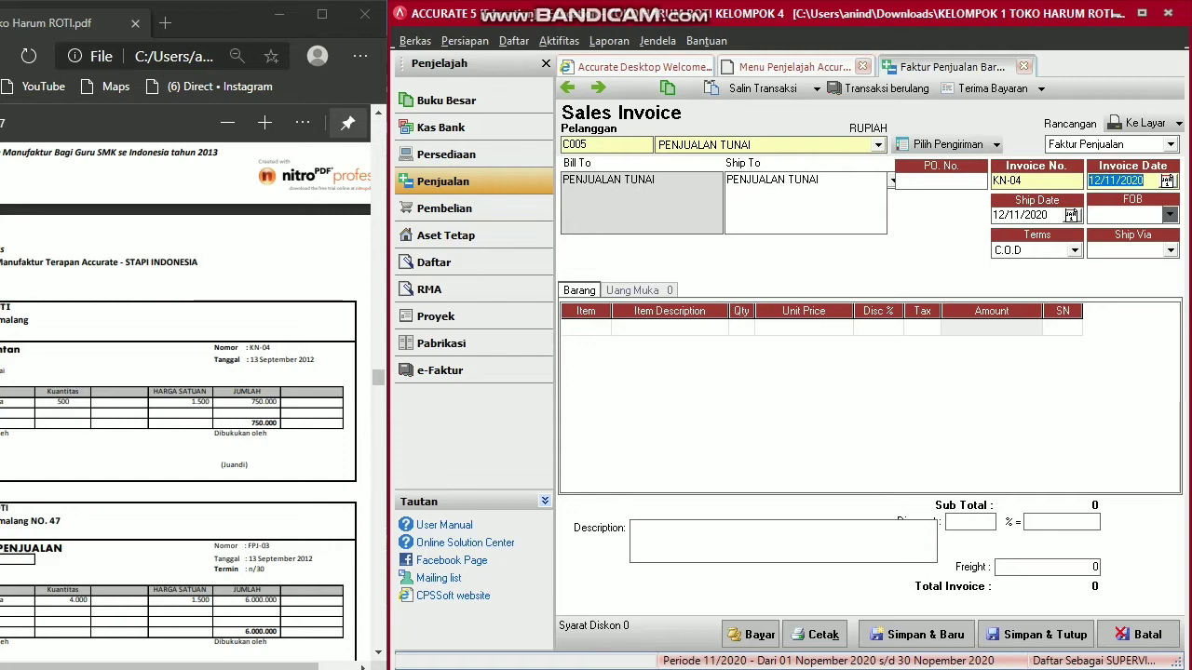
Set both the invoice date and the ship date of KN-04 to 13/09/2012.
type("13/09/")
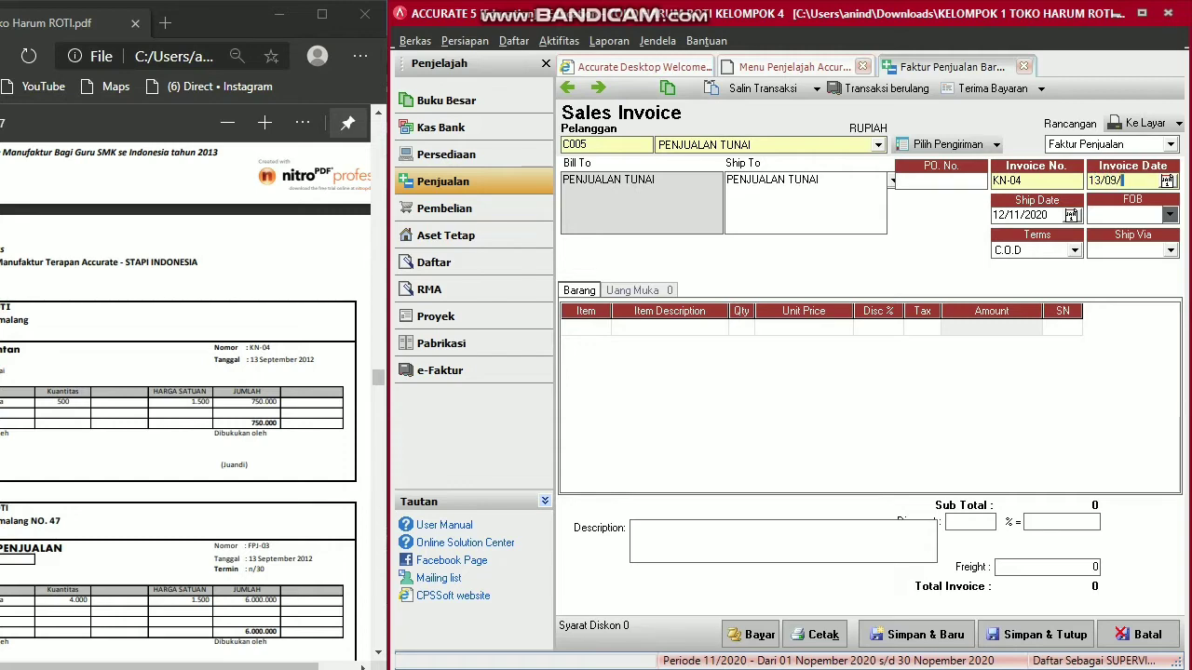
type("2012")
key("Tab")
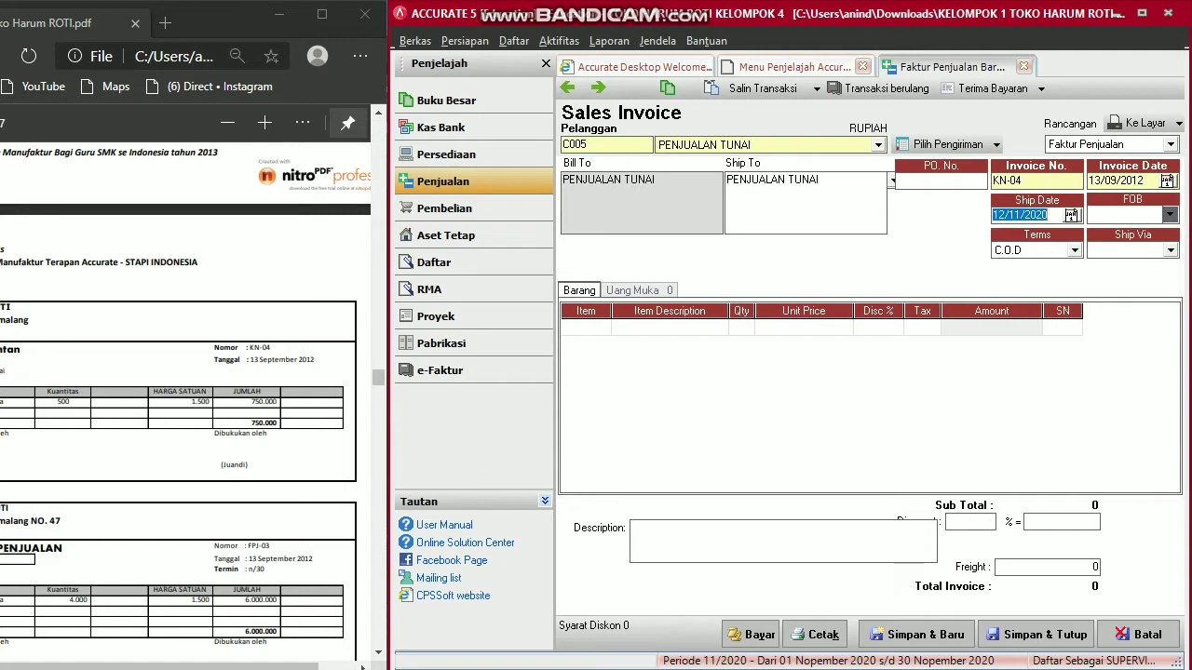
type("13/09/")
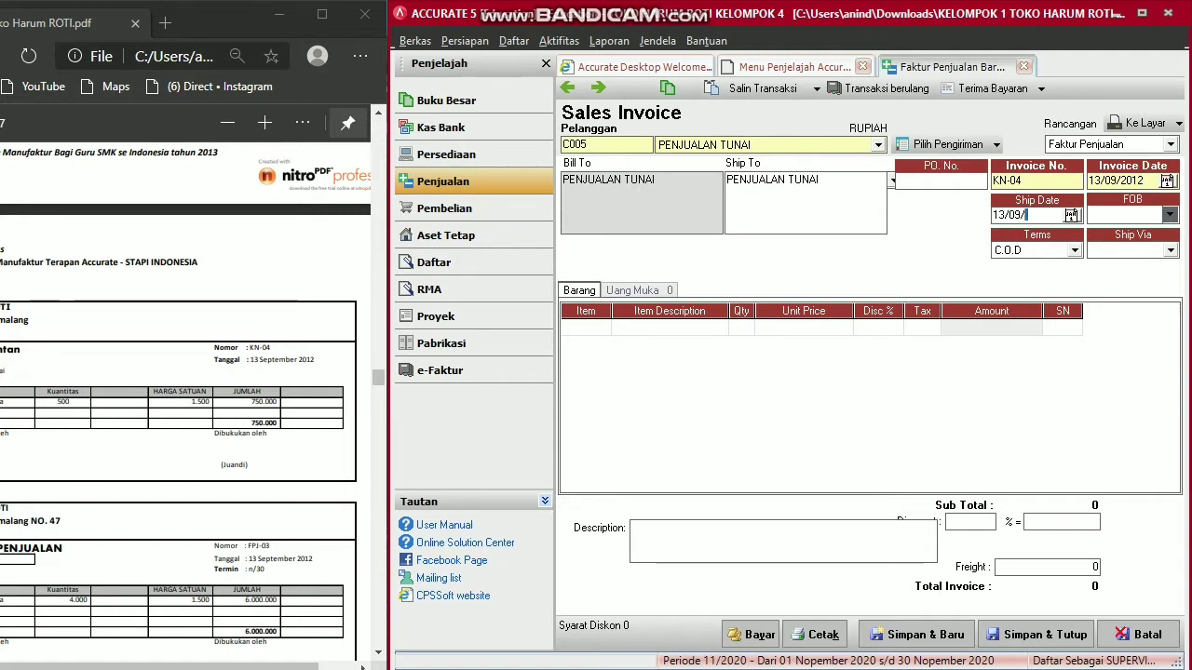
type("2012")
key("Tab")
key("Tab")
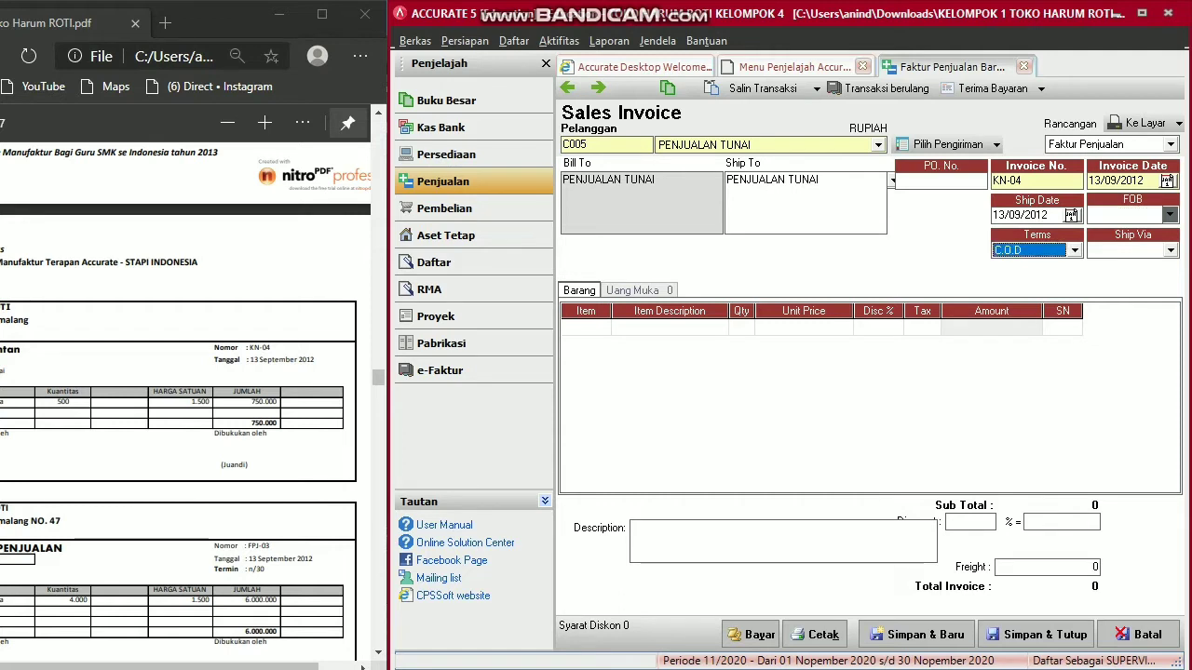
Add item P001 ROTI ANEKA RASA with a quantity of 500 to the invoice.
key("Tab")
key("Tab")
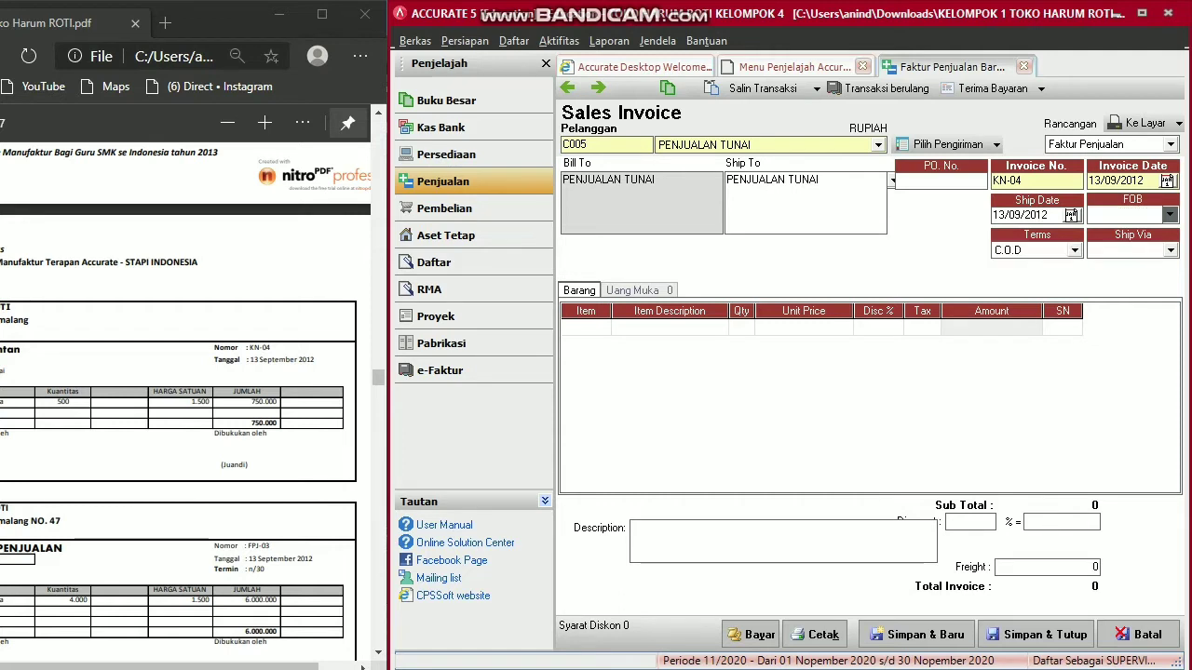
key("Tab")
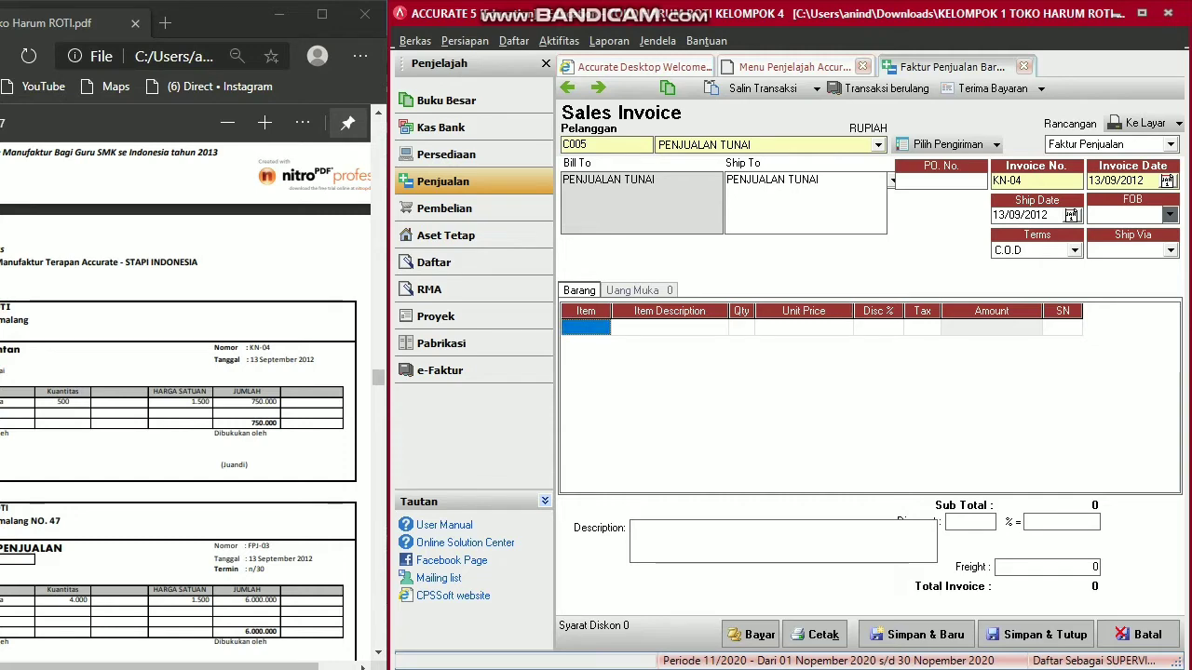
key("Return")
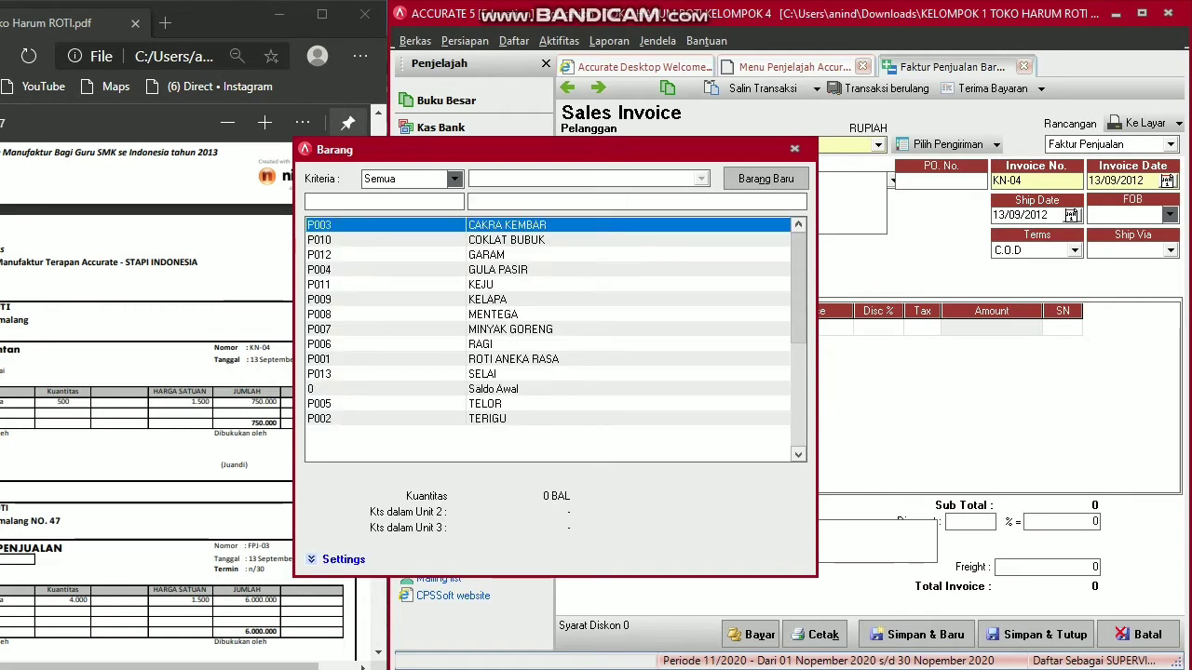
double_click(513, 360)
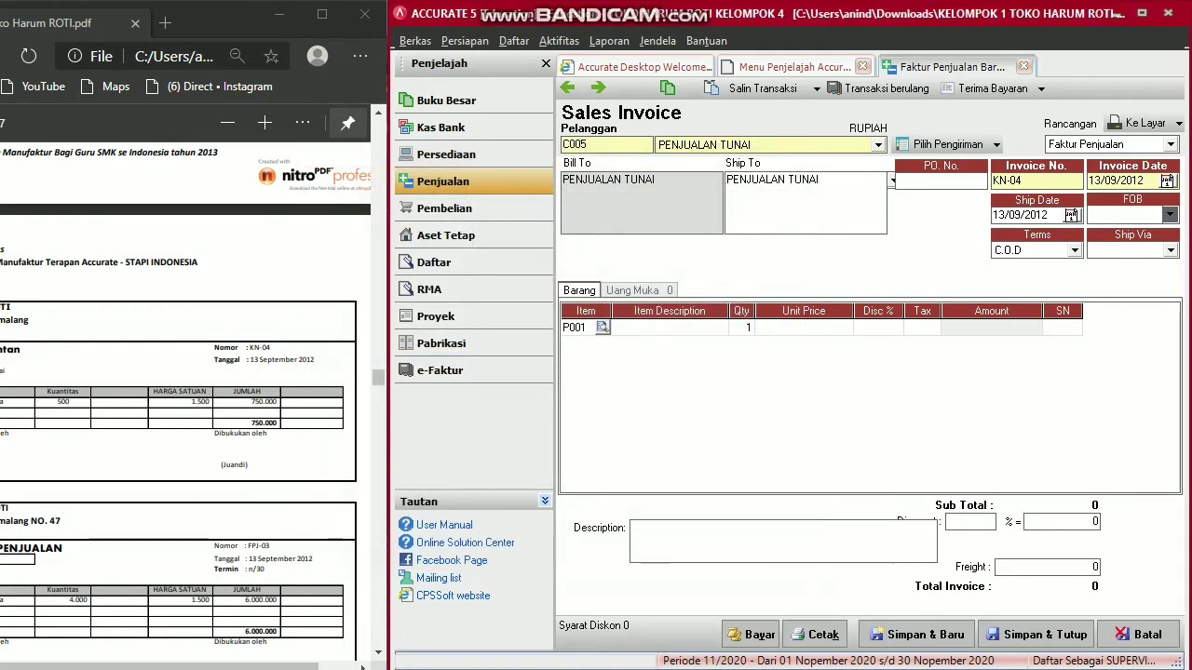
left_click(742, 328)
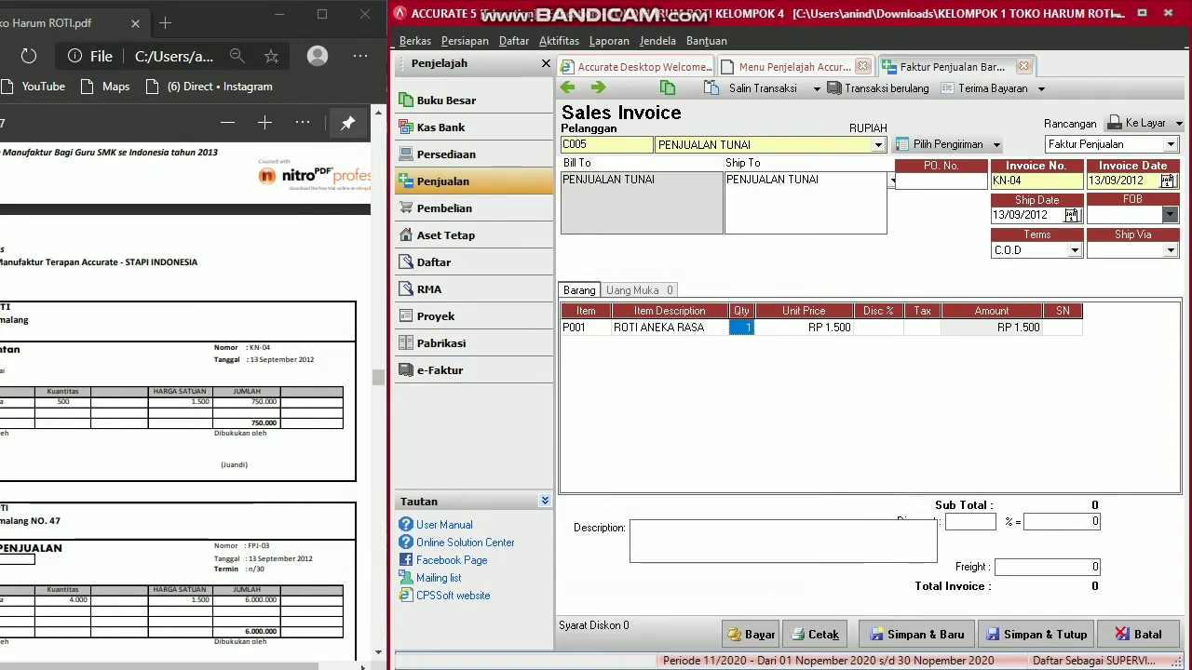
type("500")
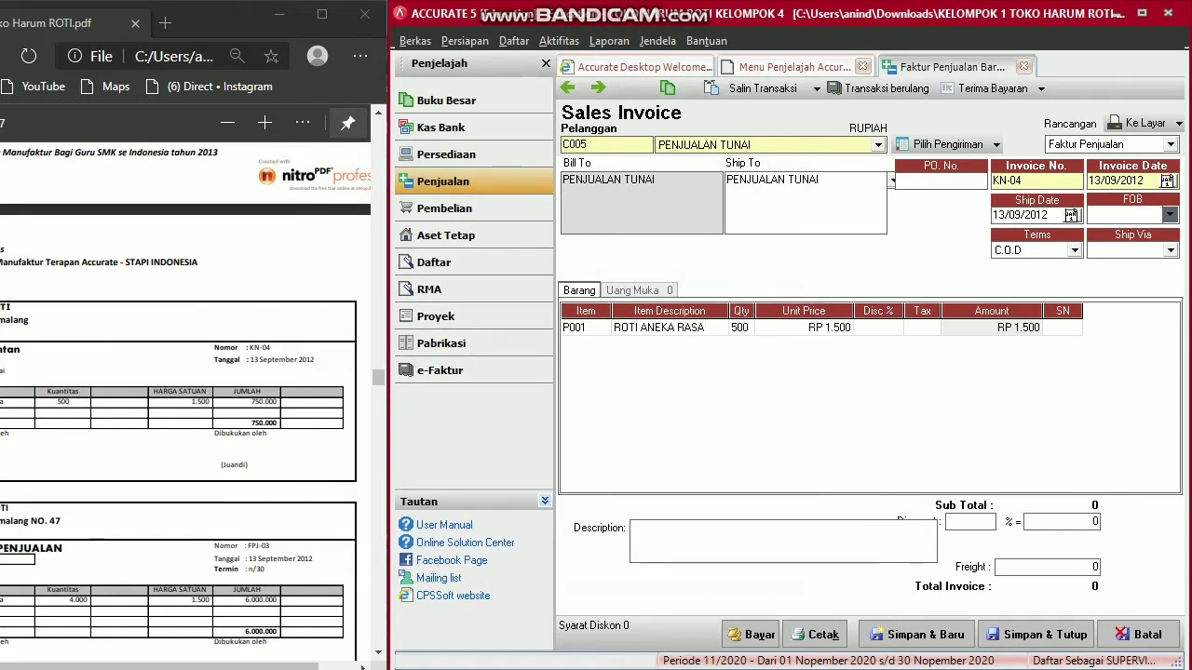
key("Tab")
key("Tab")
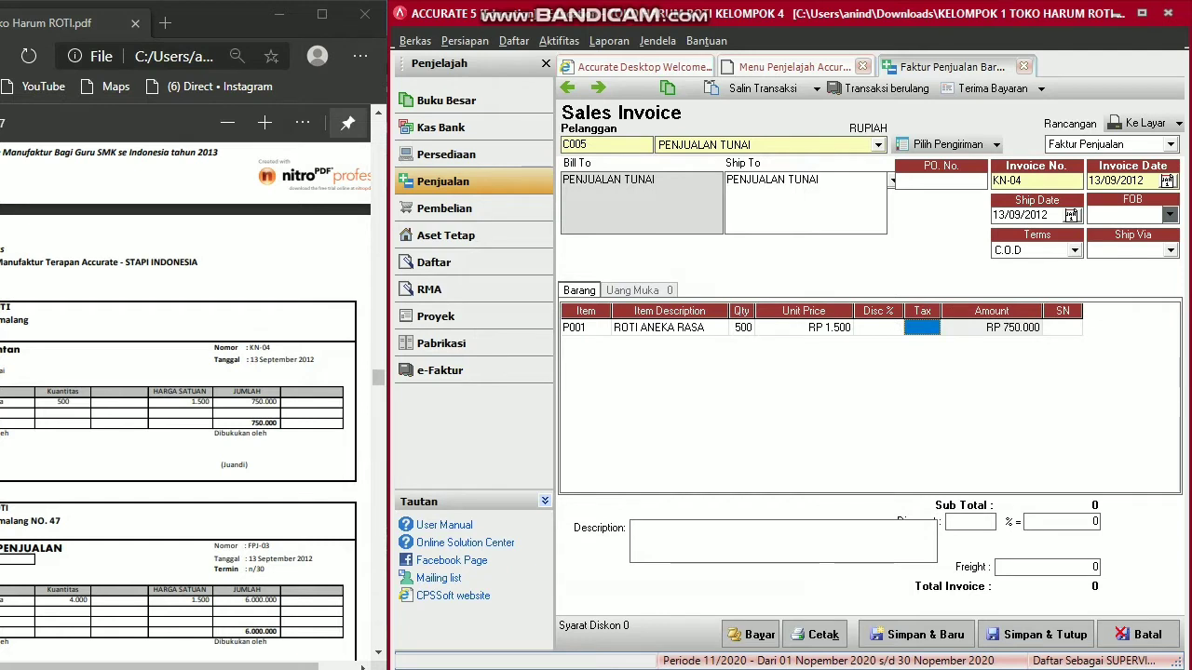
key("Return")
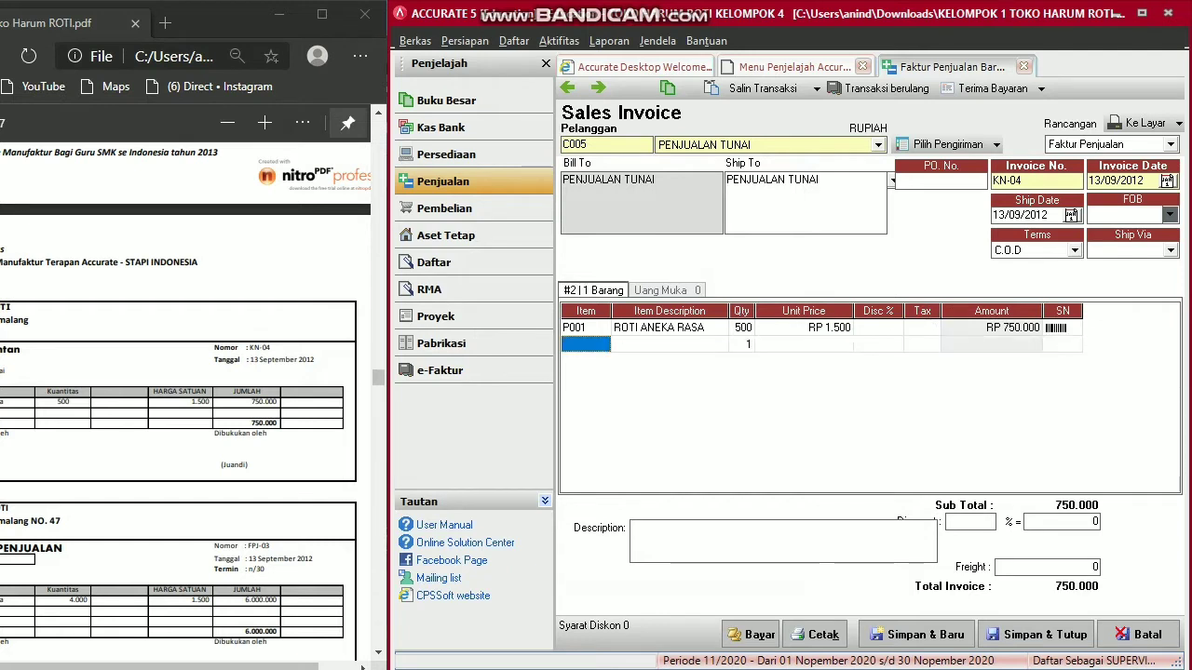
left_click(1062, 327)
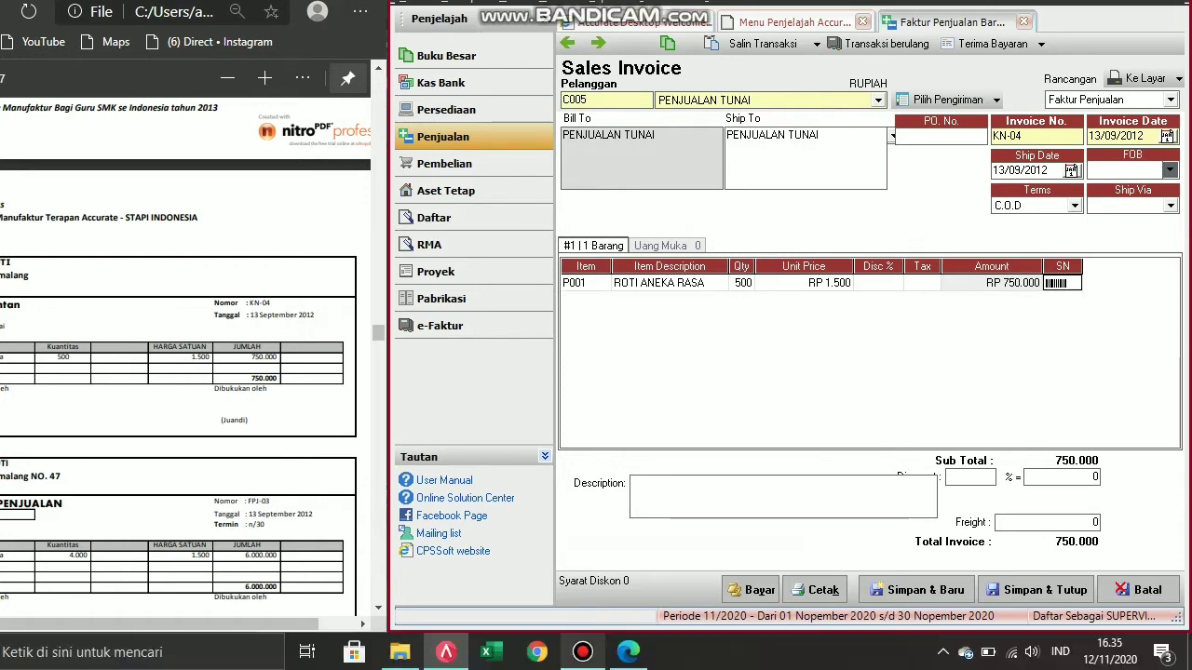
Create a customer receipt for the payment of this invoice and set its form number to KN-04.
left_click(751, 590)
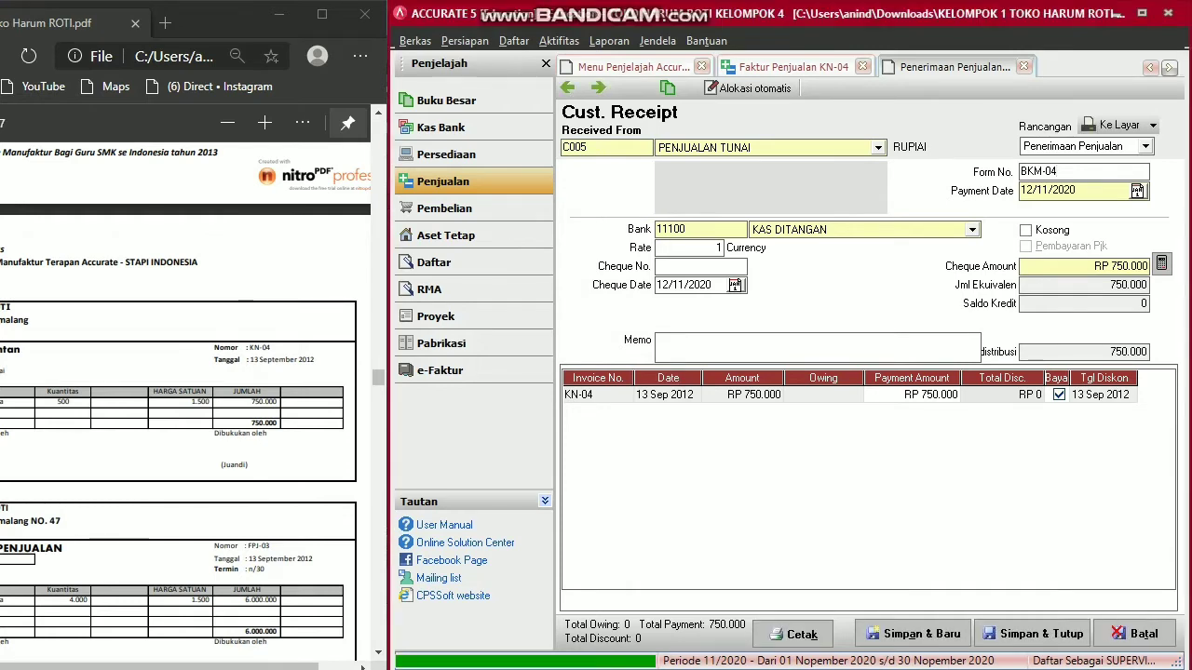
key("BackSpace")
key("BackSpace")
key("BackSpace")
key("BackSpace")
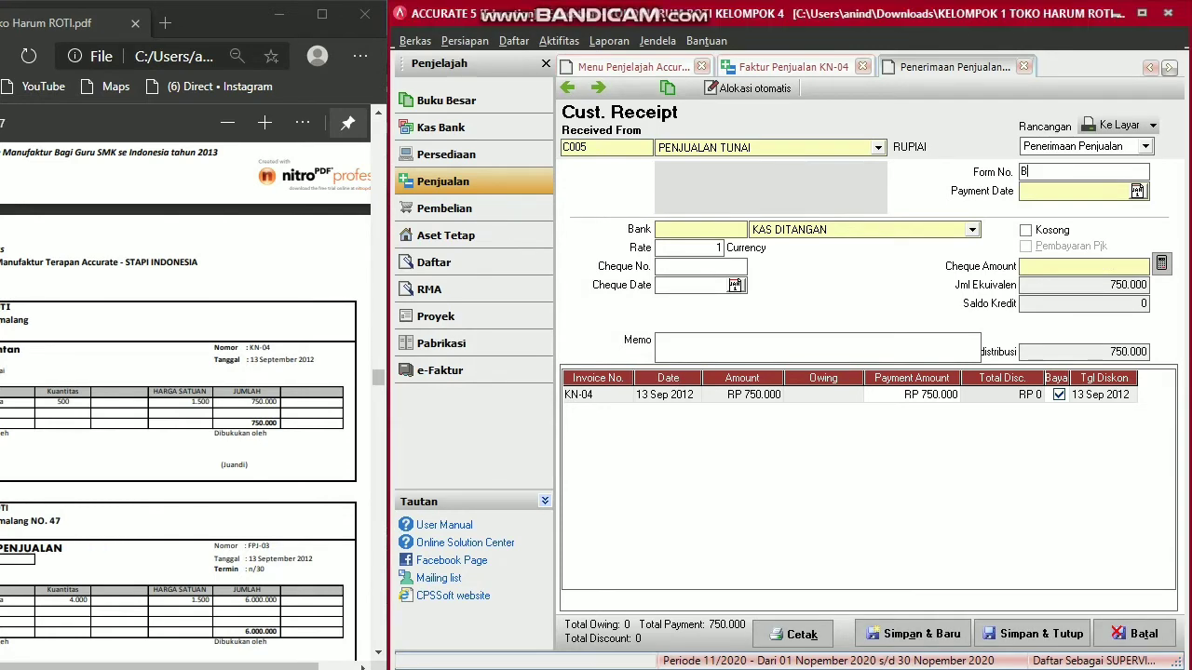
type("KN-")
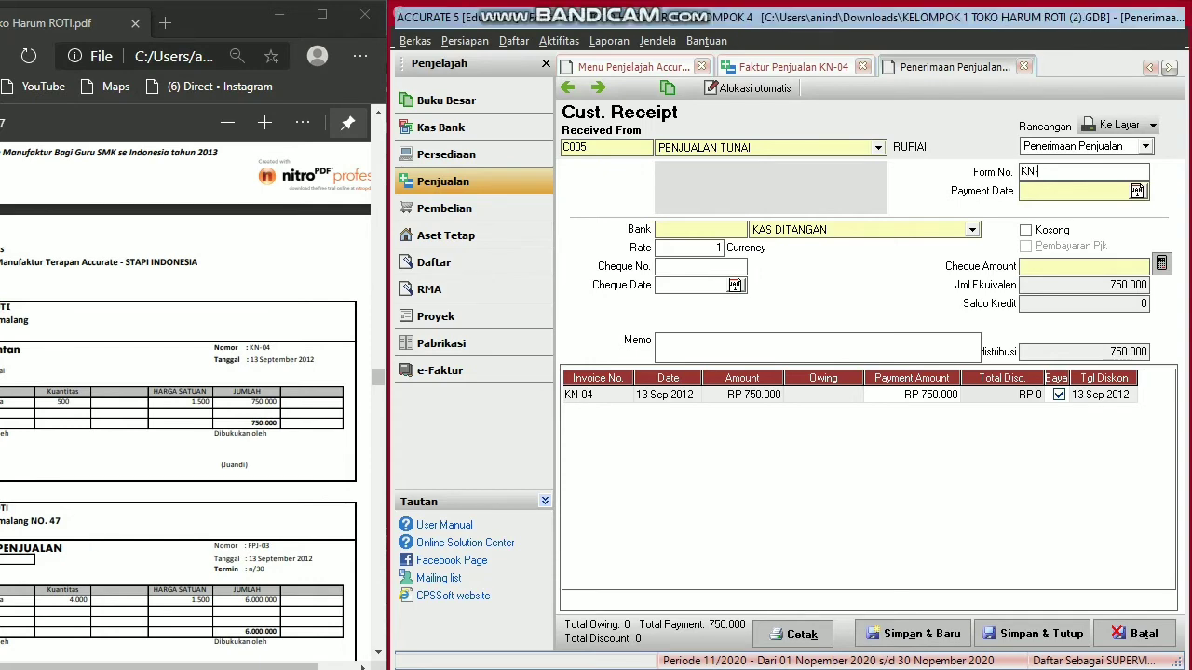
type("04")
key("Tab")
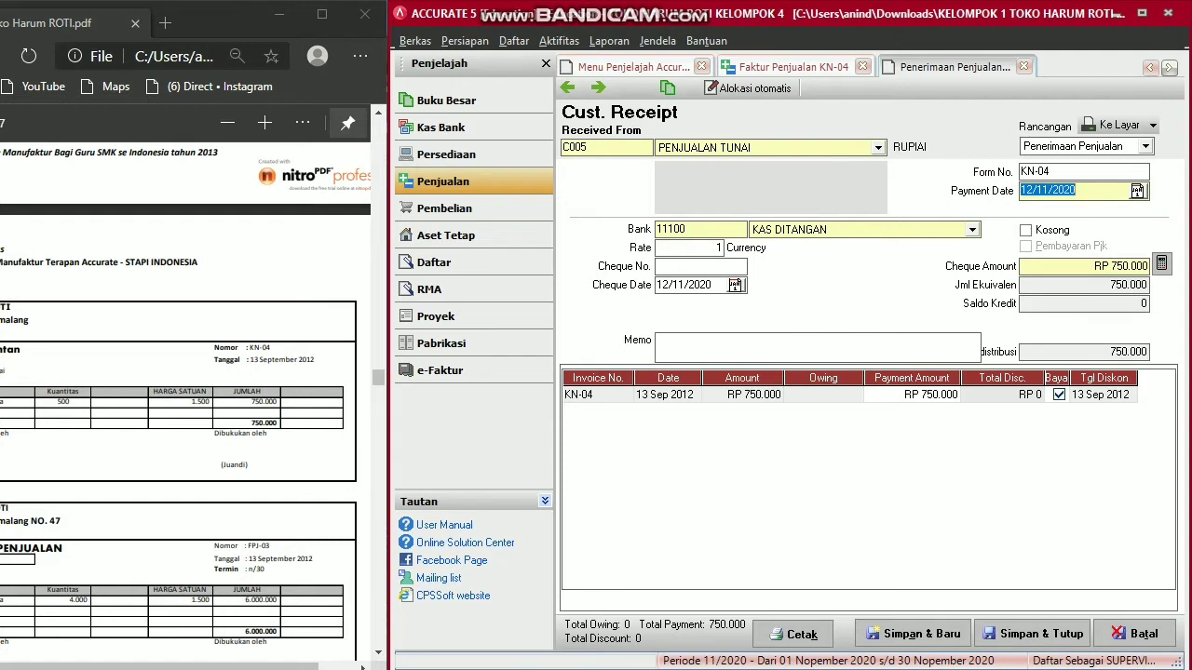
Set the receipt's payment date and cheque date to 13/09/2012.
type("13/09/2012")
key("Tab")
key("Tab")
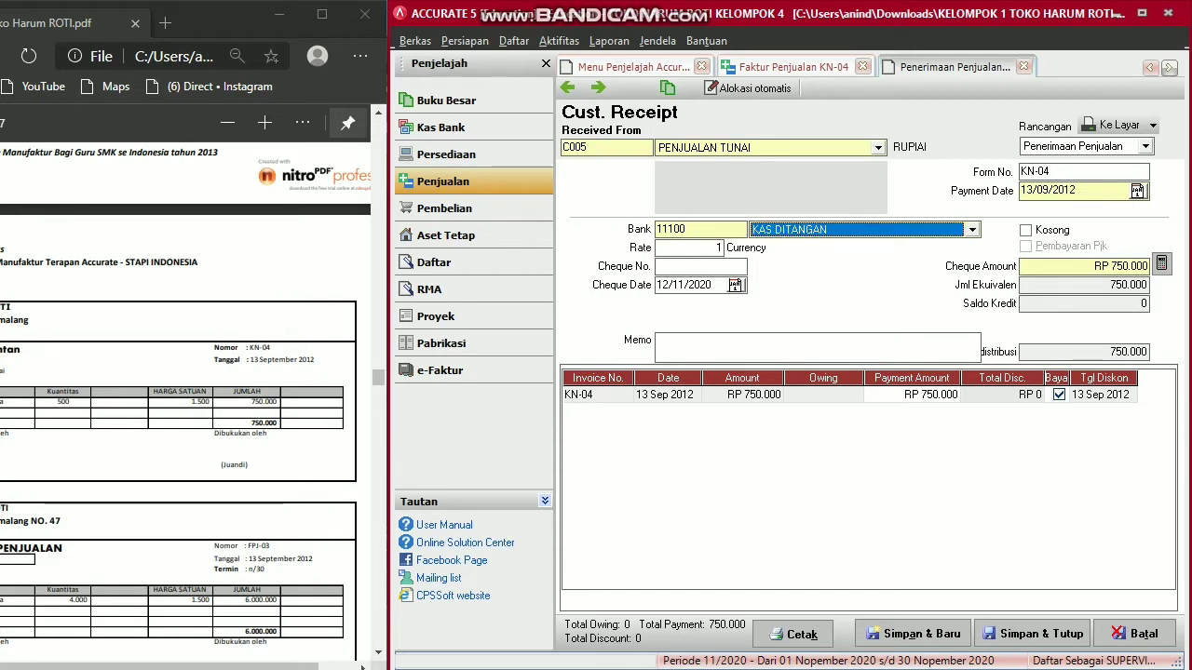
key("Tab")
key("Tab")
key("Tab")
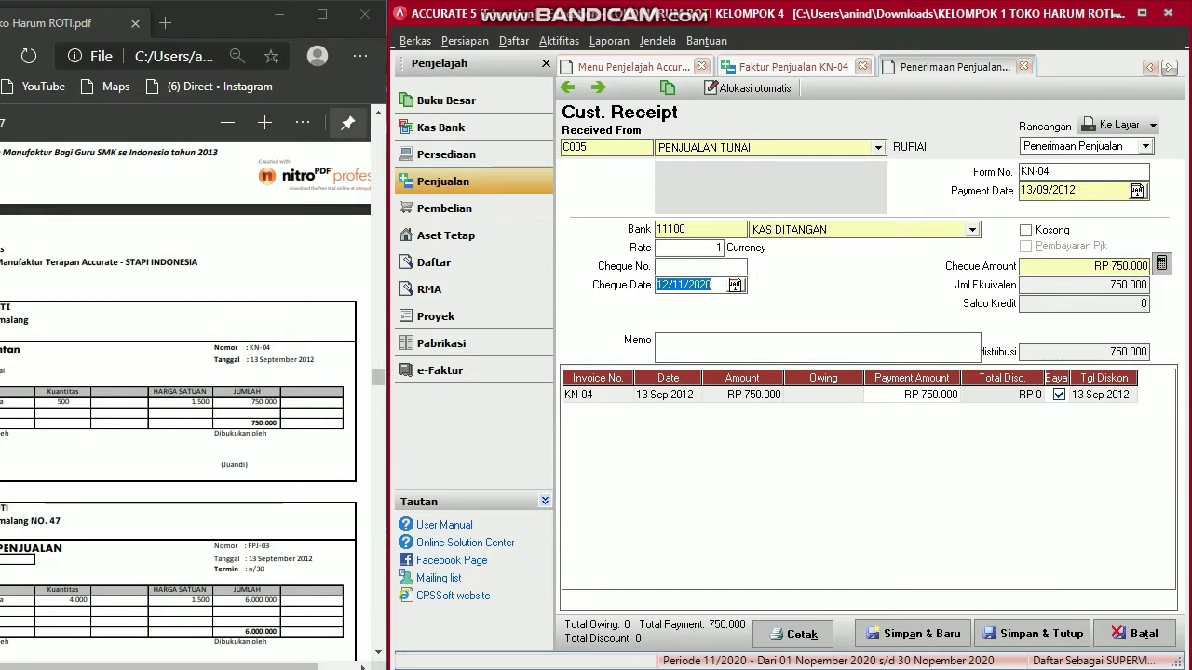
type("13/09/2")
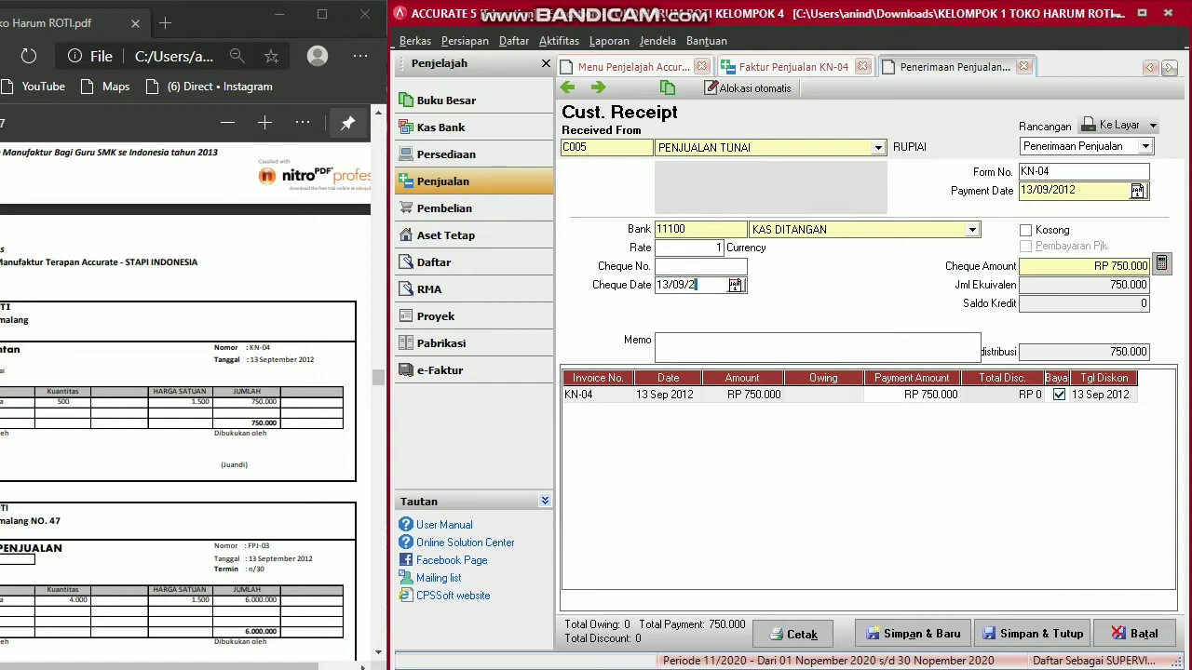
type("012")
key("Tab")
Enter the memo PENJUALAN TUNAI on the receipt, then save and close both the receipt and the invoice.
type("PENJUALAN TUNAI")
key("Tab")
key("Tab")
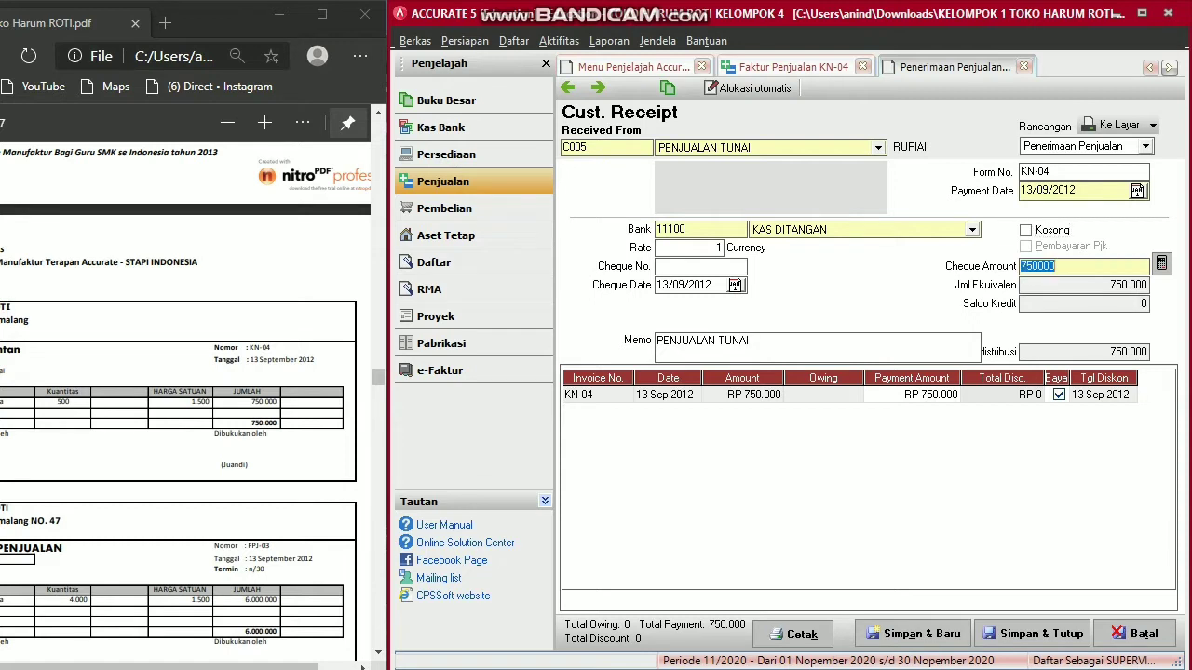
key("Tab")
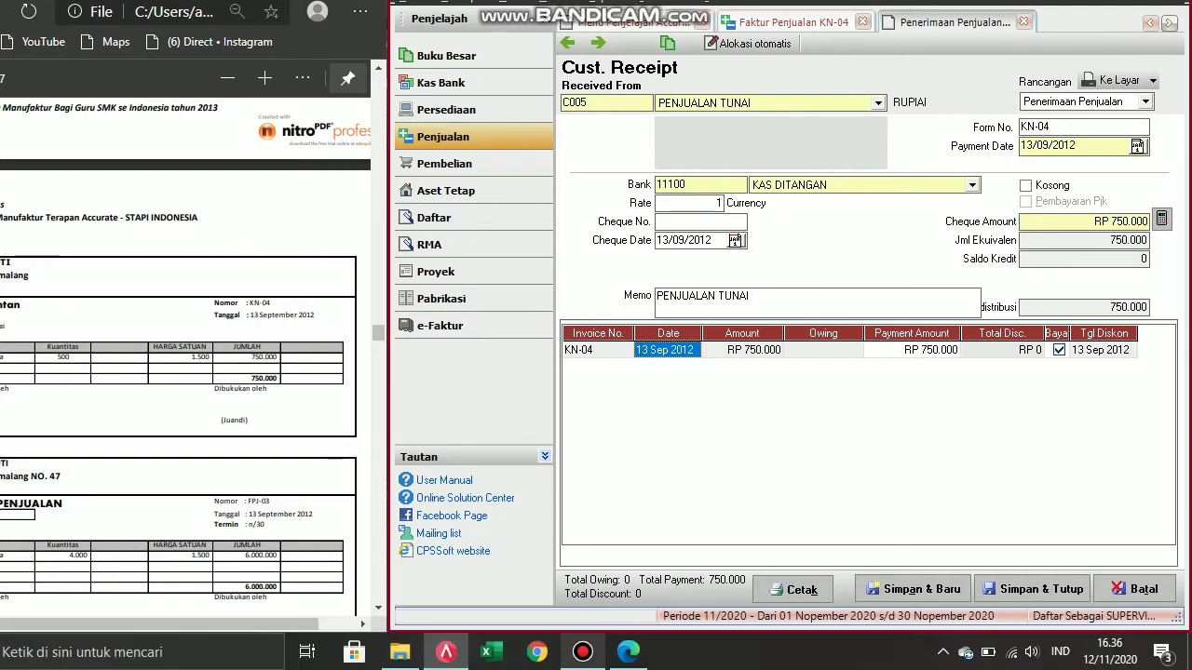
left_click(1032, 589)
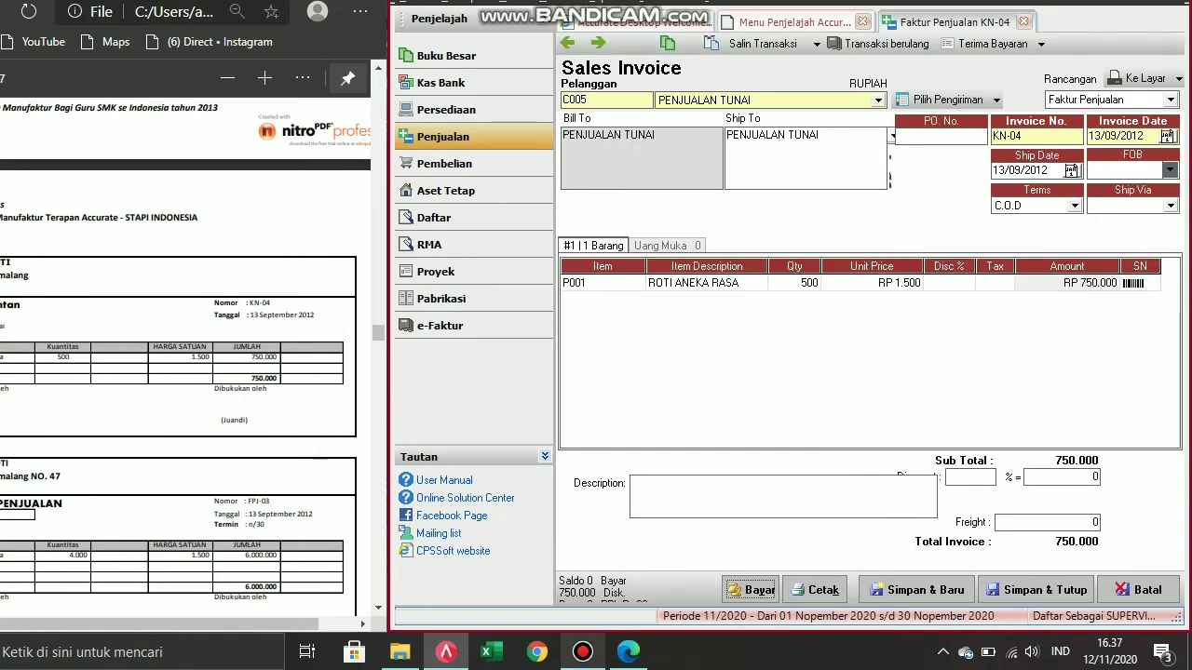
left_click(1036, 589)
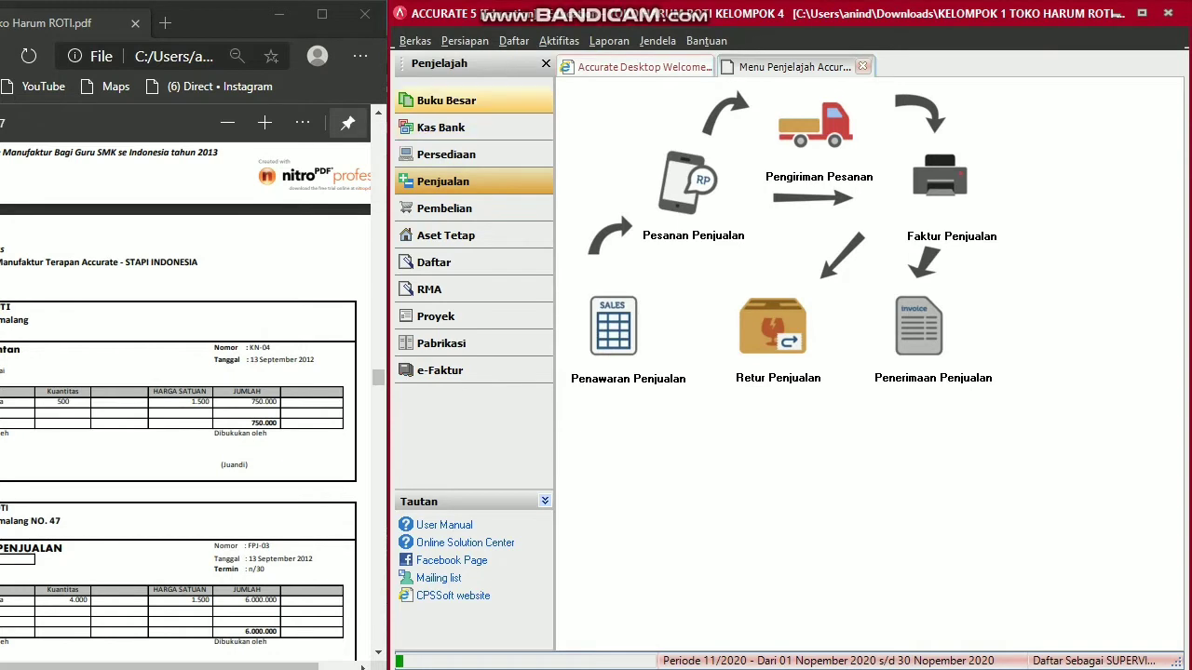
Open the Keseluruhan Jurnal report from the Buku Besar category of the report list.
left_click(447, 56)
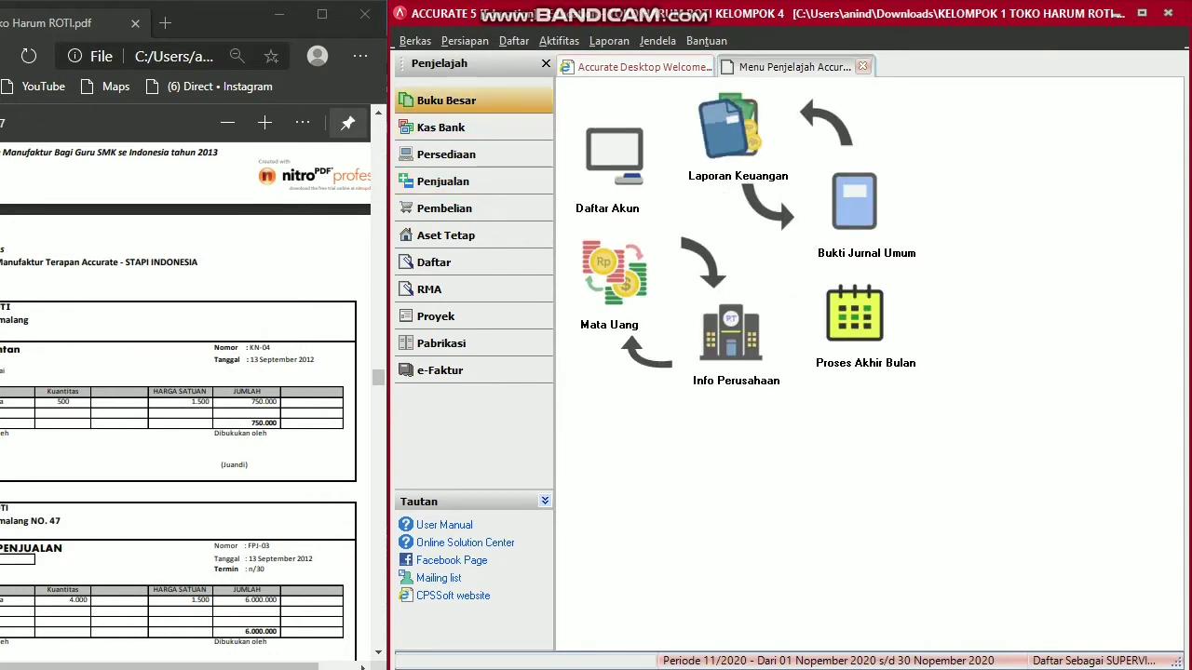
left_click(730, 135)
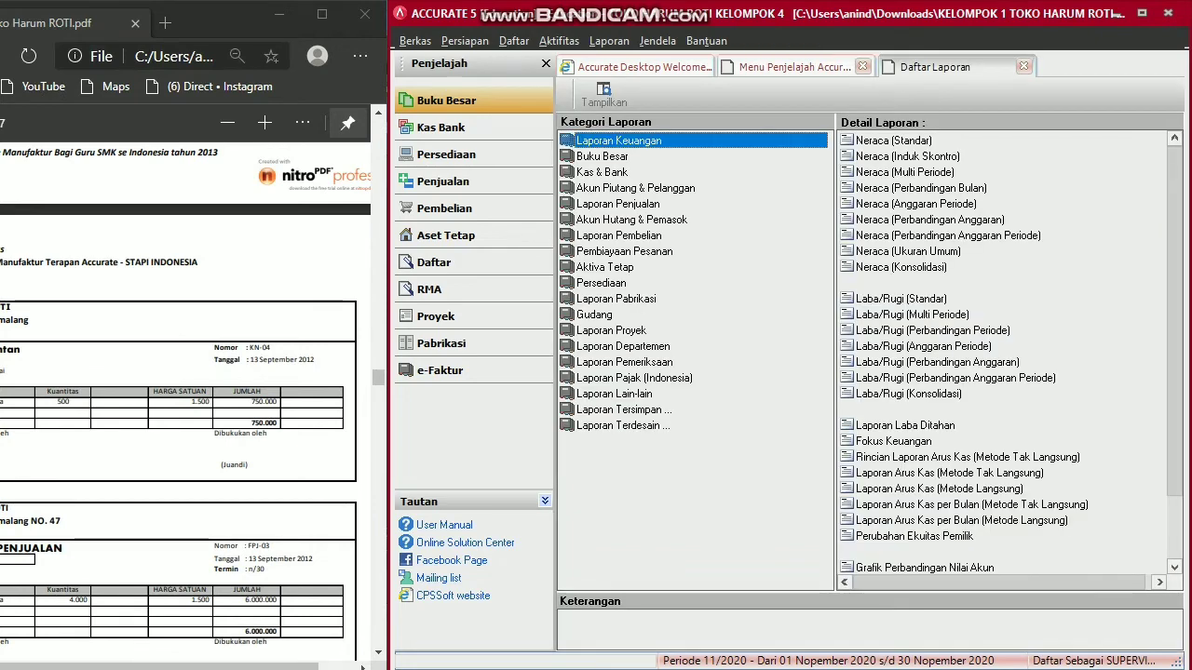
left_click(602, 157)
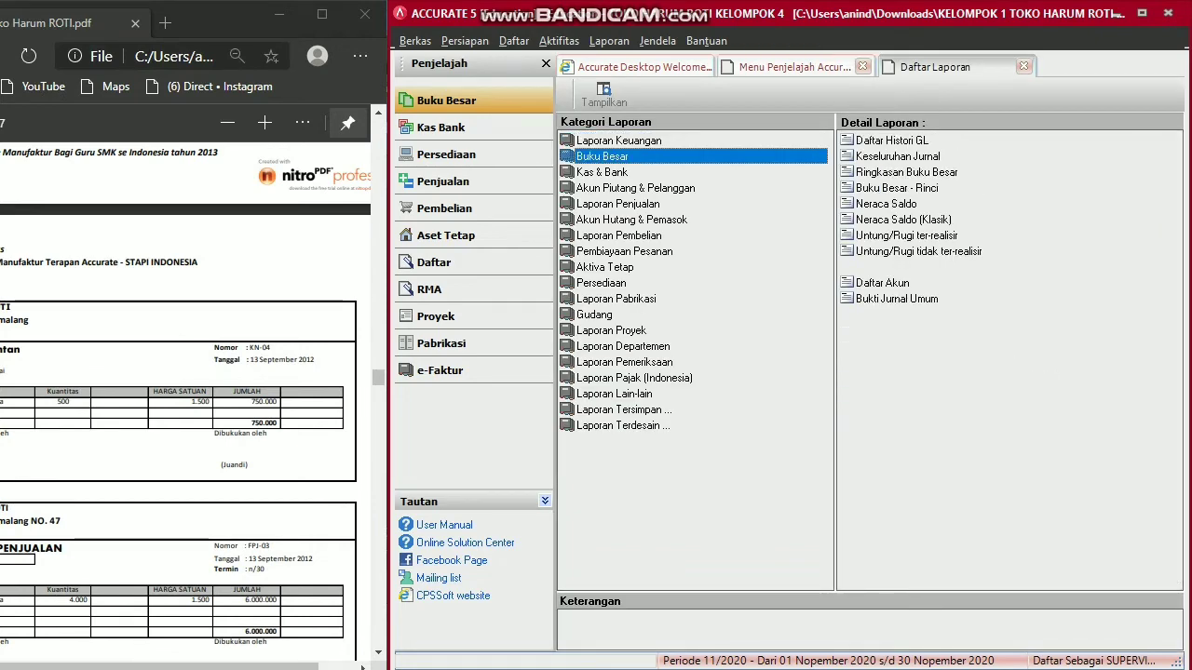
left_click(898, 157)
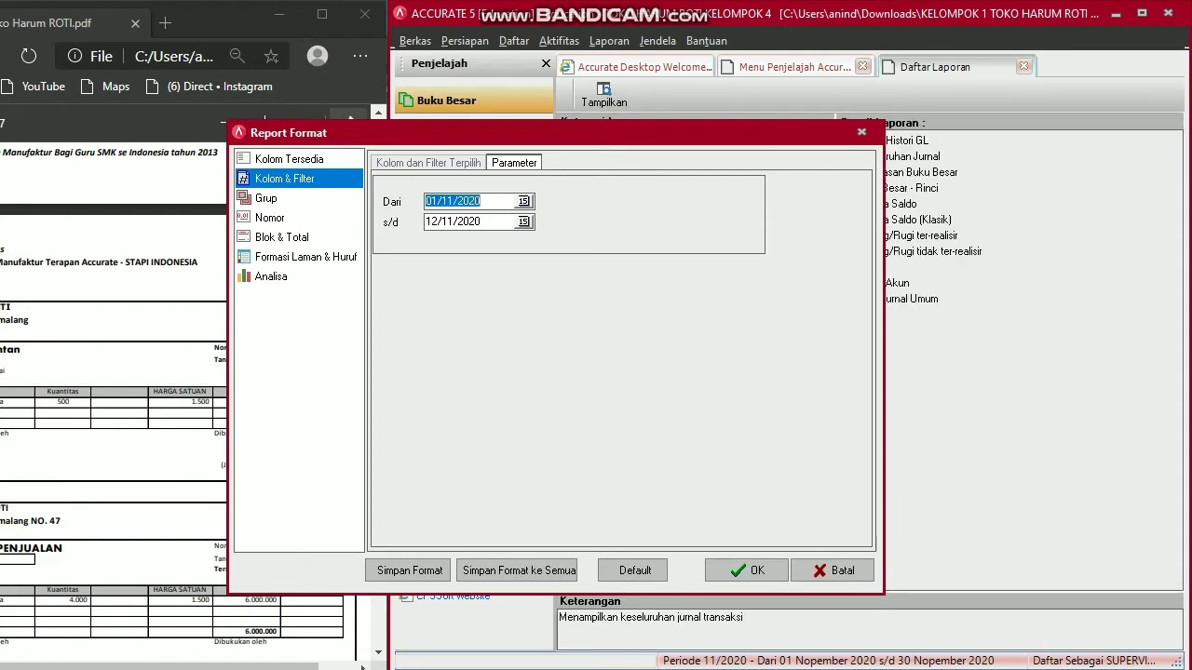
Run the report for 01/09/2012 to 30/09/2012 and examine the journal entries of the recorded transactions.
type("01/")
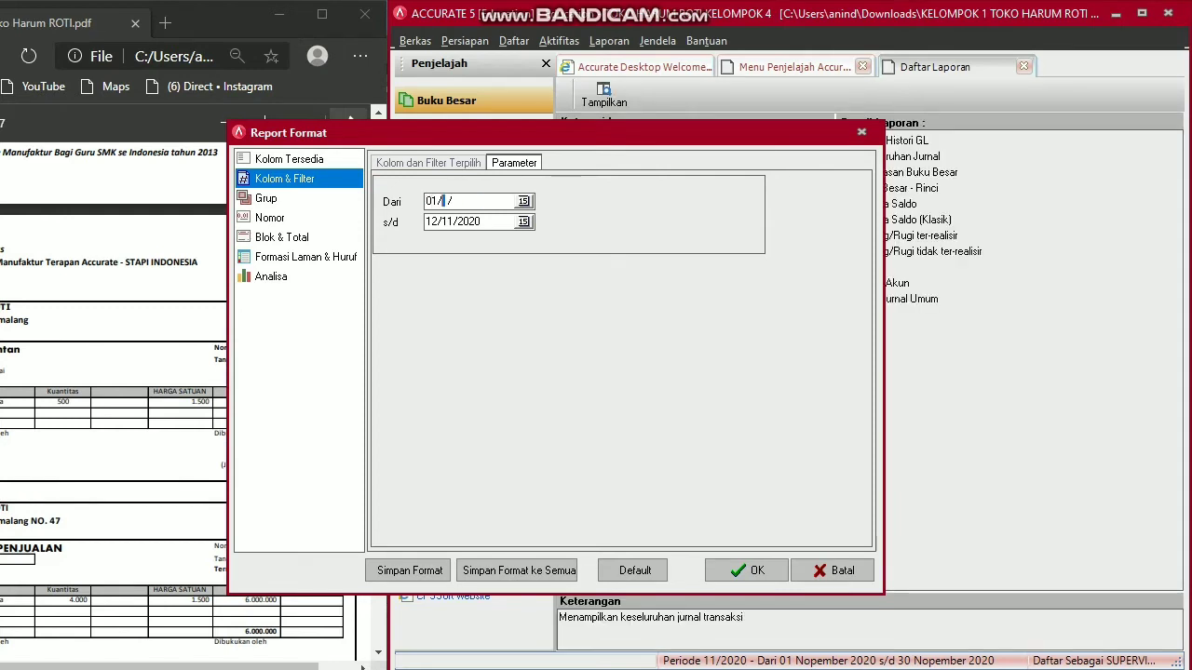
type("09/2012")
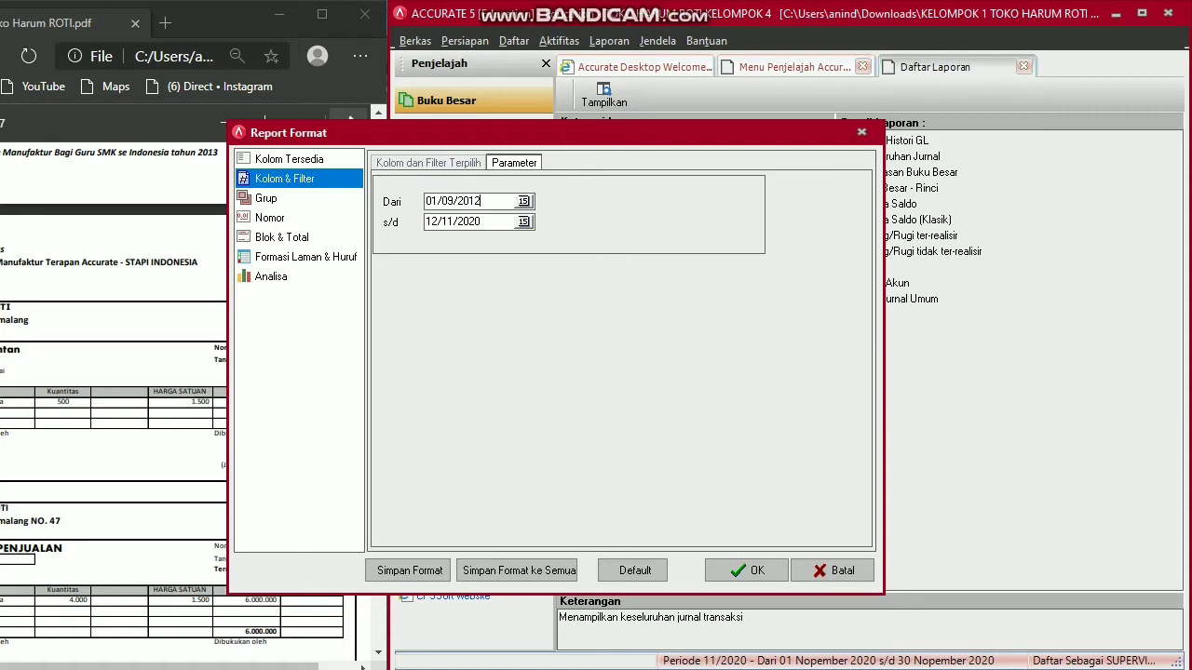
key("Tab")
type("30/1")
key("BackSpace")
type("09/20")
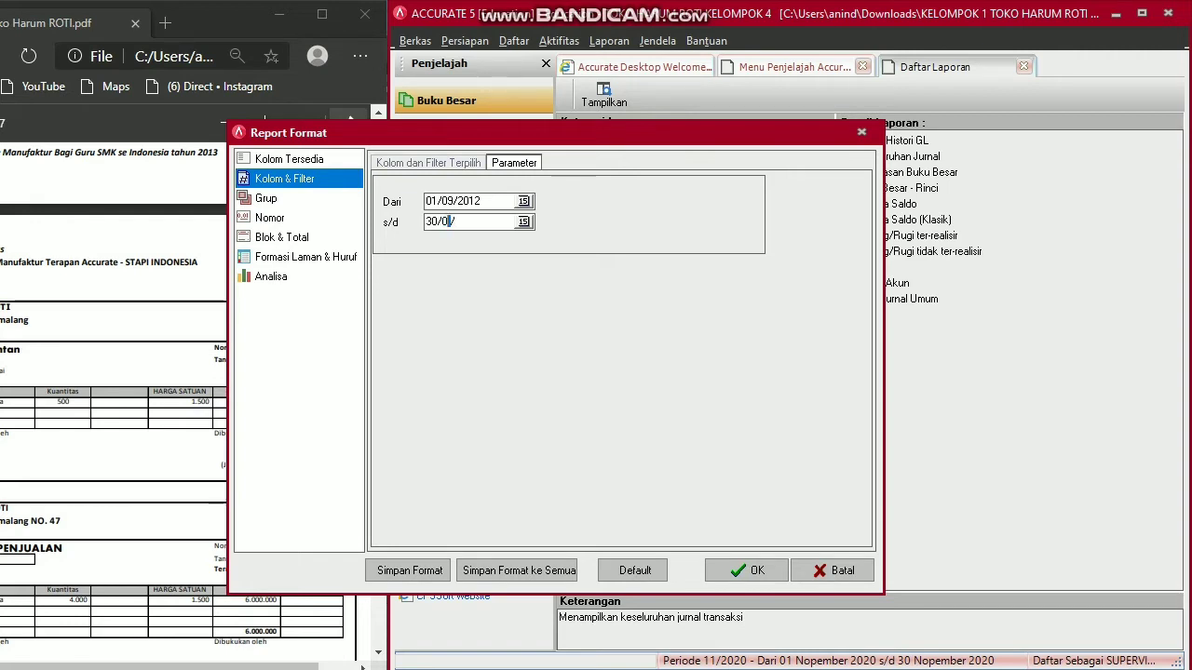
type("12")
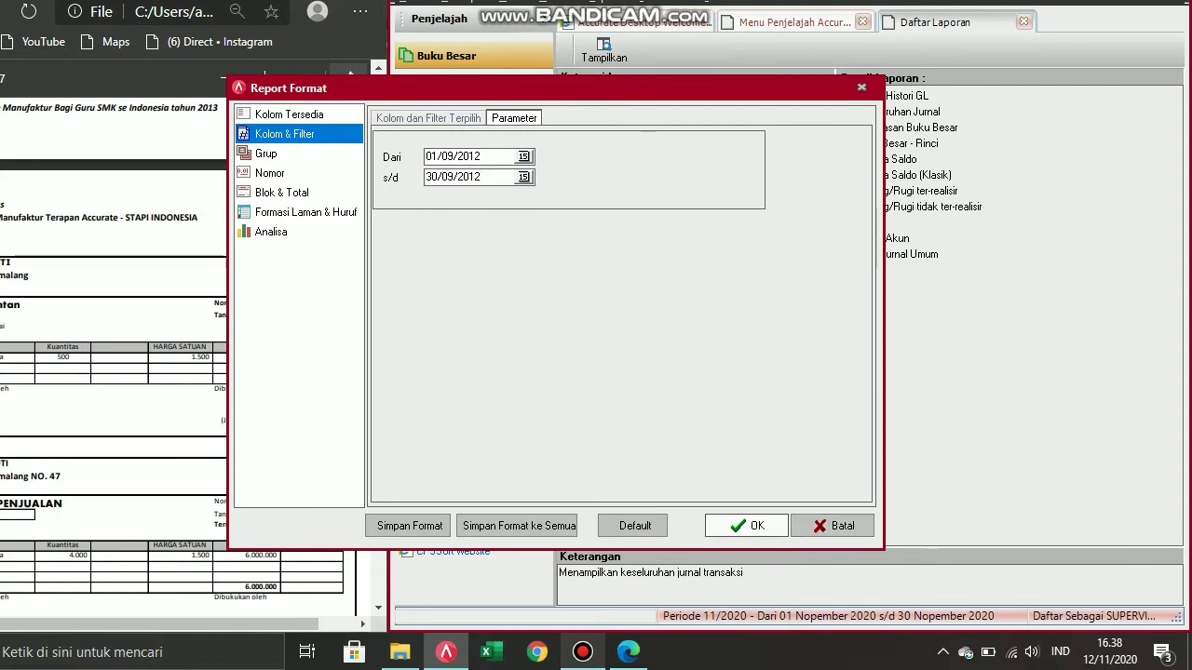
left_click(746, 526)
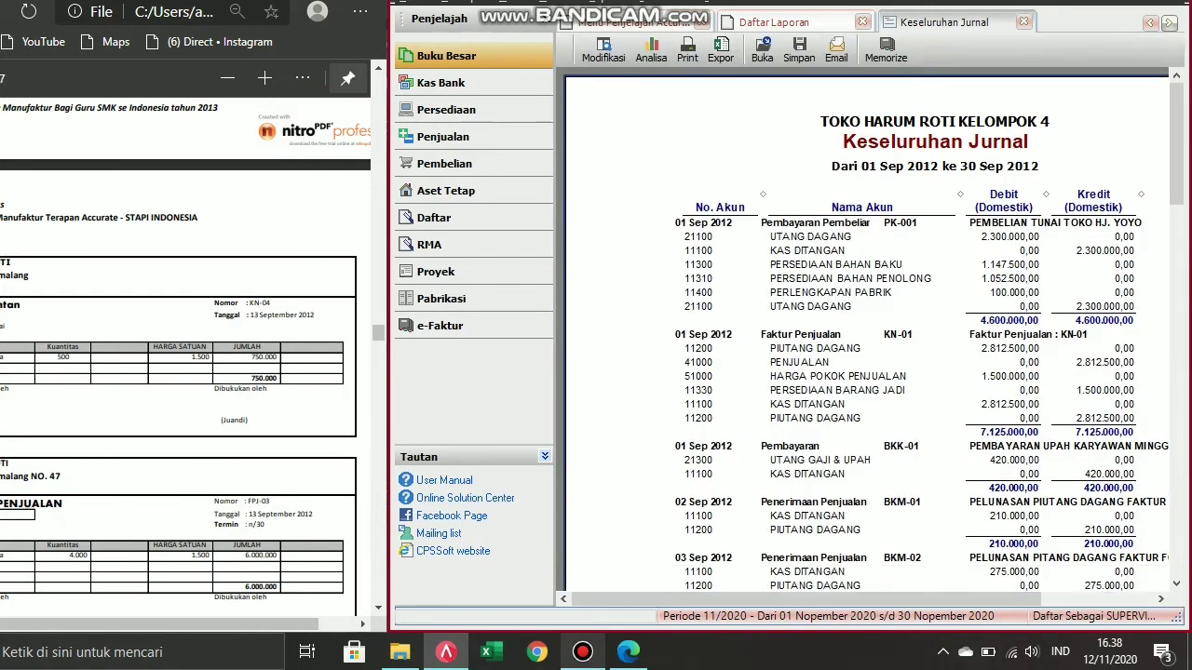
scroll(865, 335, "down", 10)
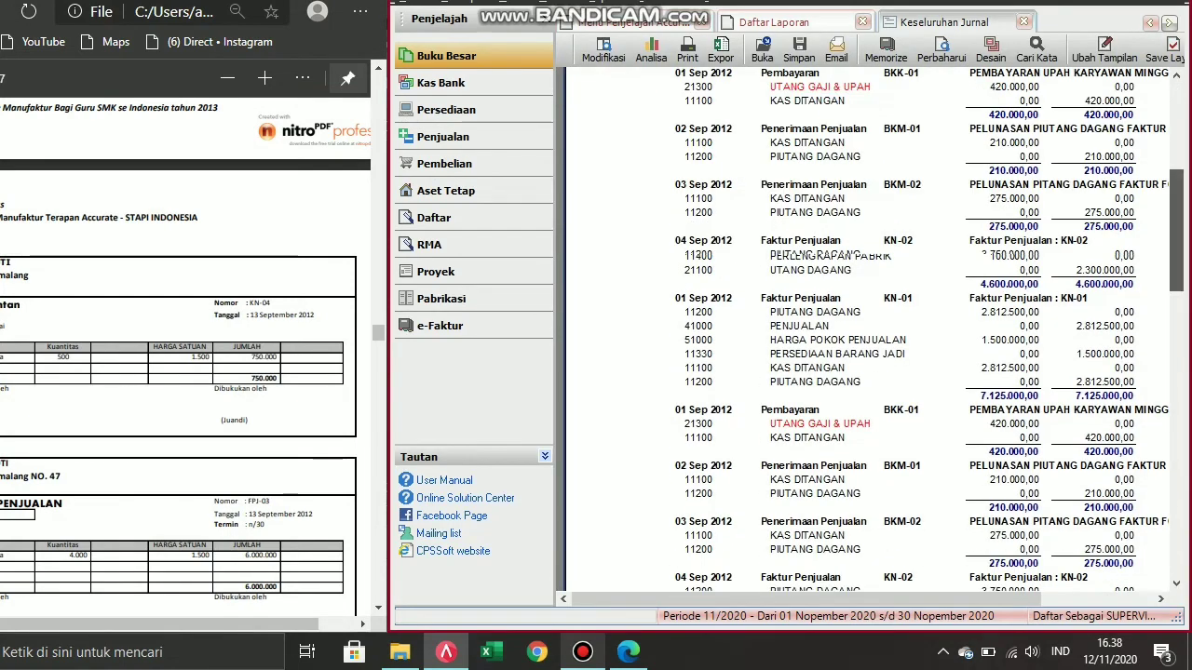
scroll(866, 336, "down", 2)
scroll(866, 335, "down", 2)
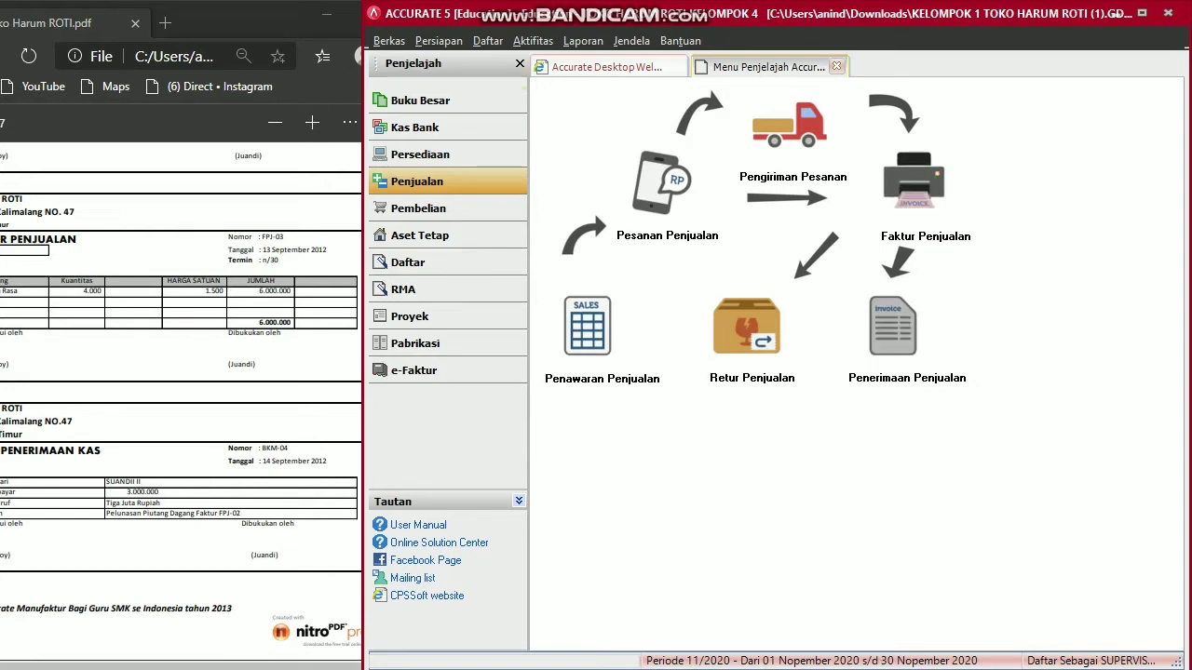
Create a new sales invoice for customer CP. RANTI and set its invoice number to FPJ-03.
left_click(913, 183)
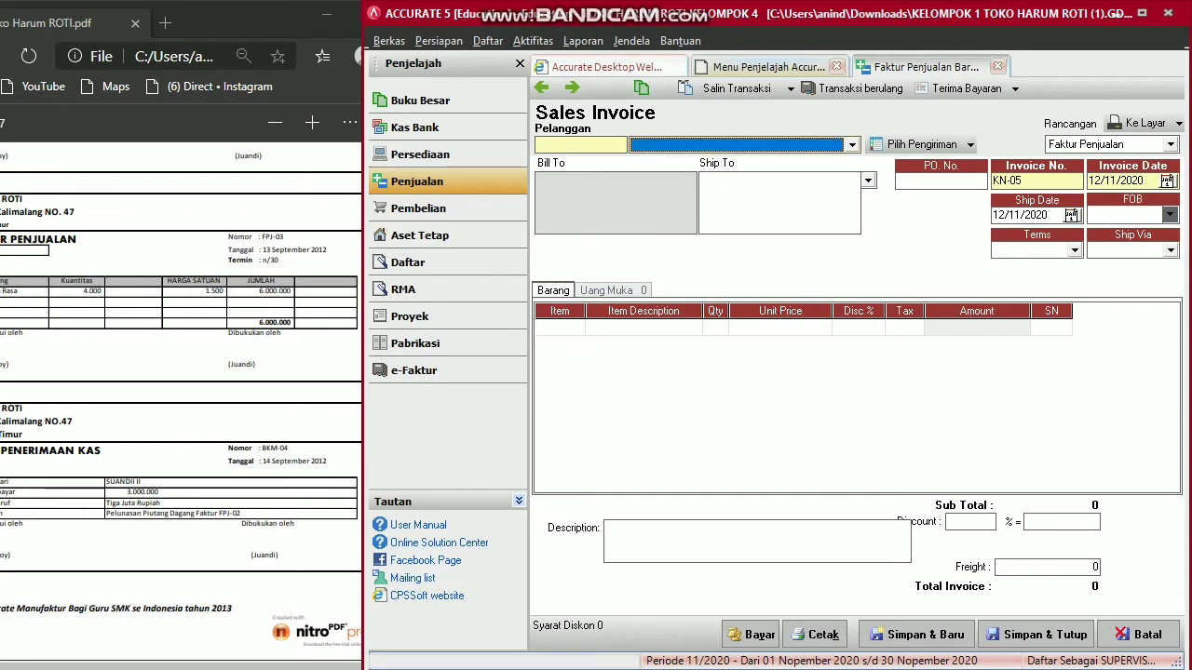
left_click(852, 145)
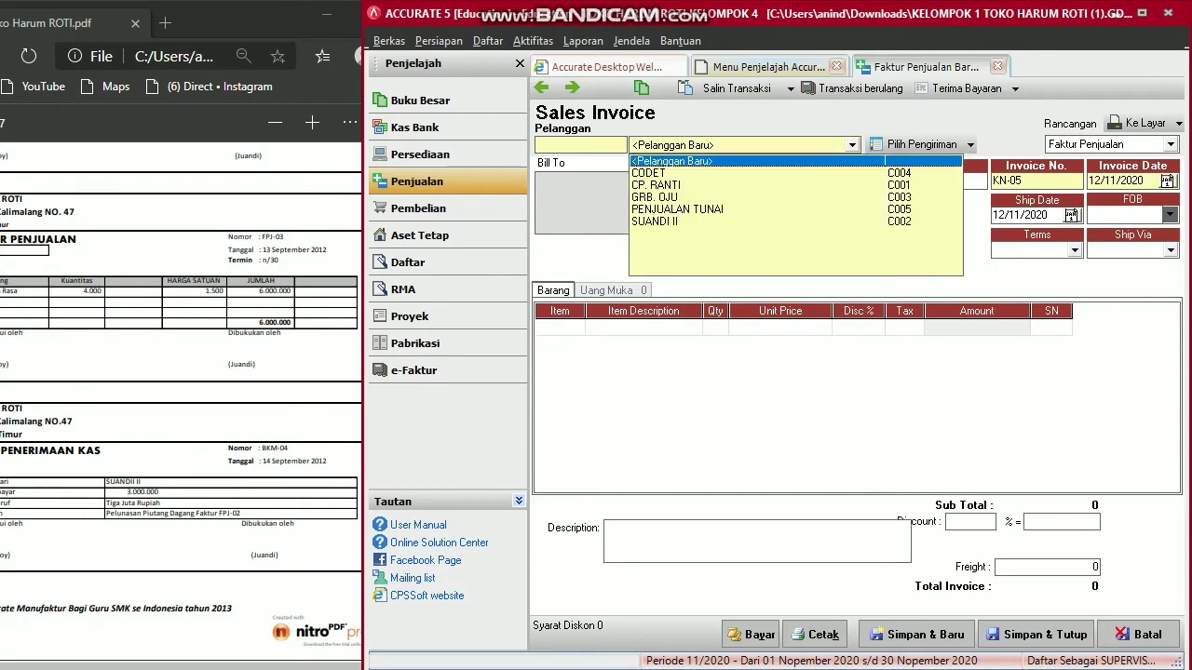
left_click(657, 186)
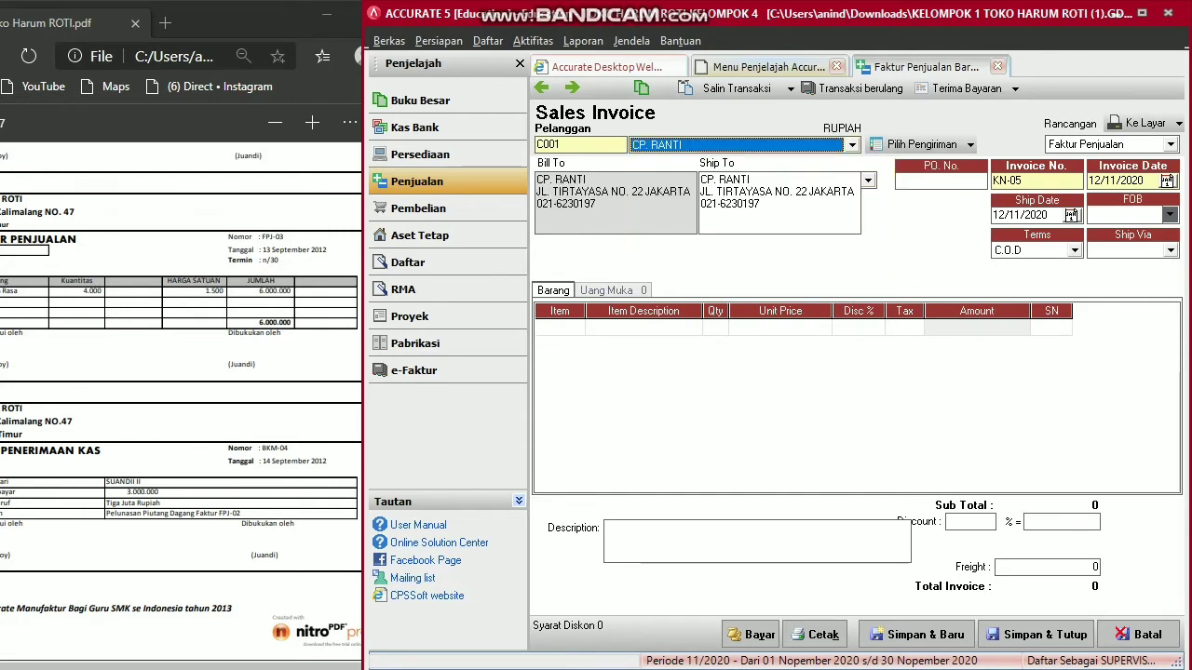
key("Tab")
key("Tab")
key("Tab")
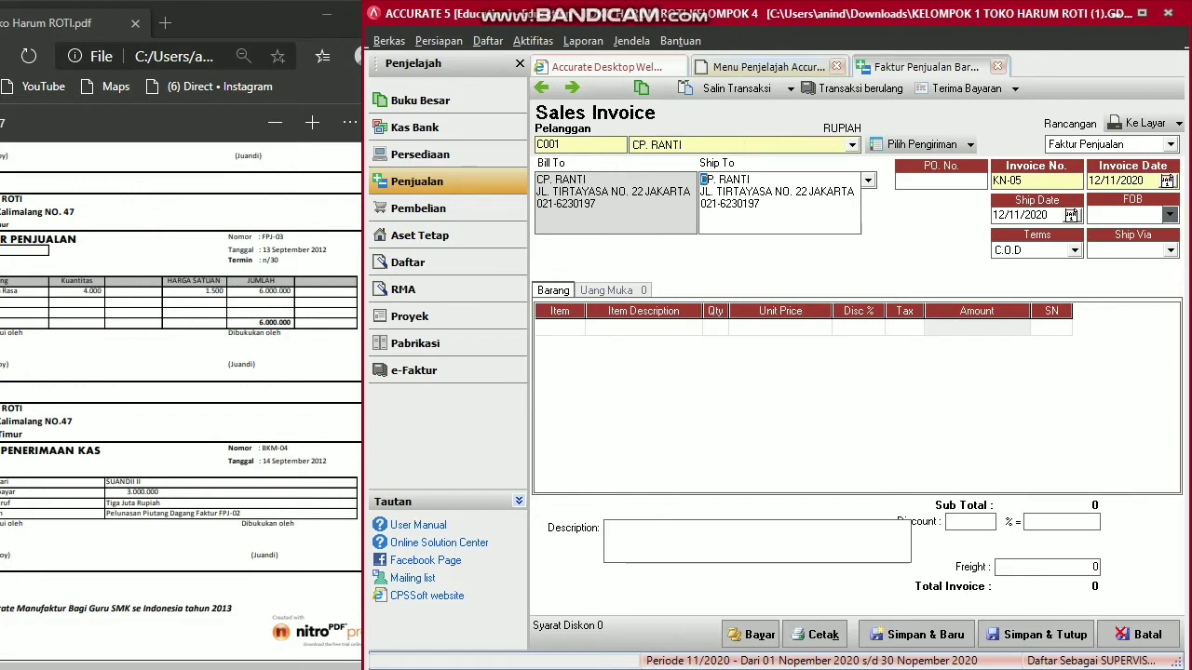
type("FPJ-03")
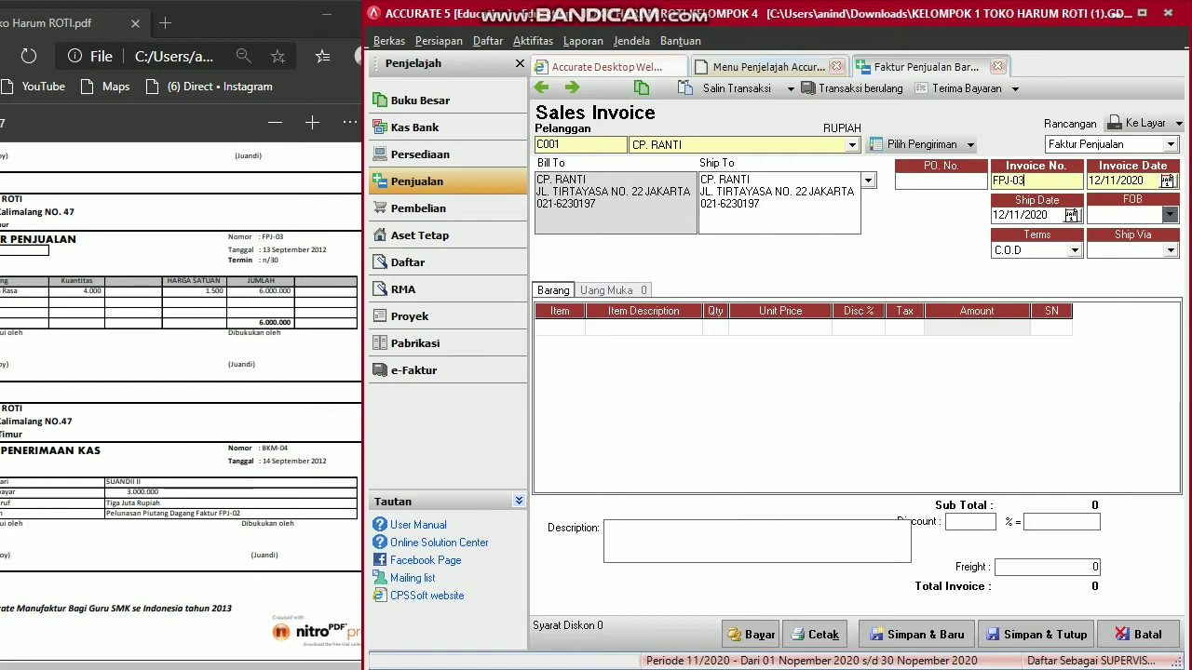
Set both the invoice date and the ship date to 13/09/2012.
key("Tab")
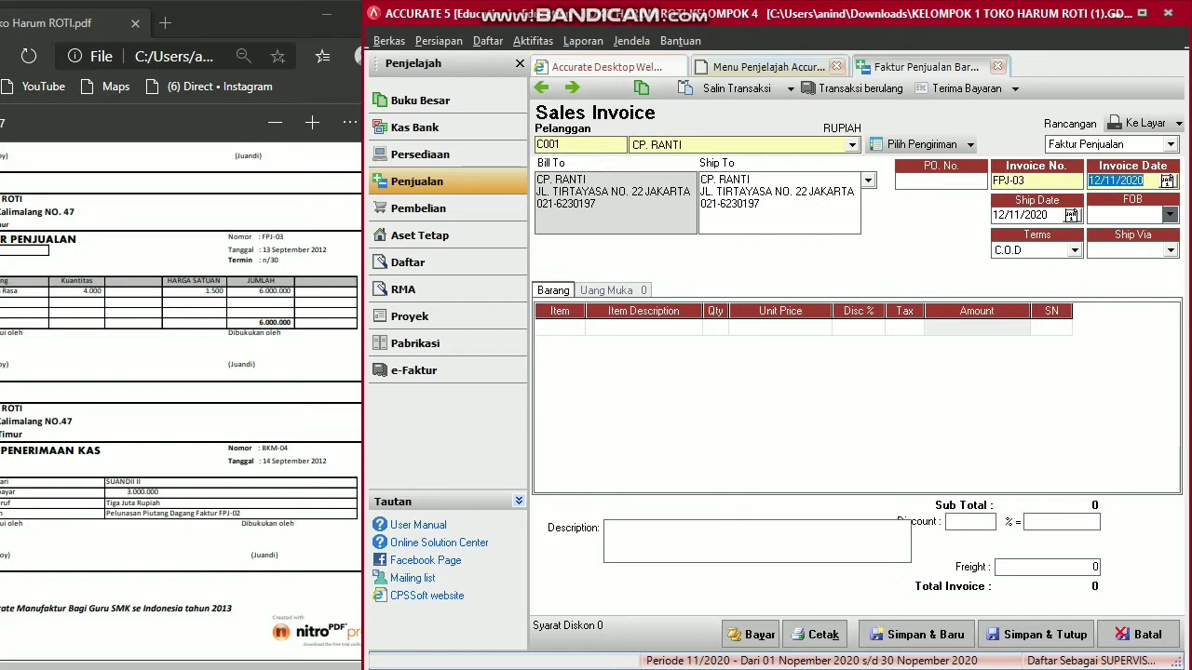
type("13/09/2012")
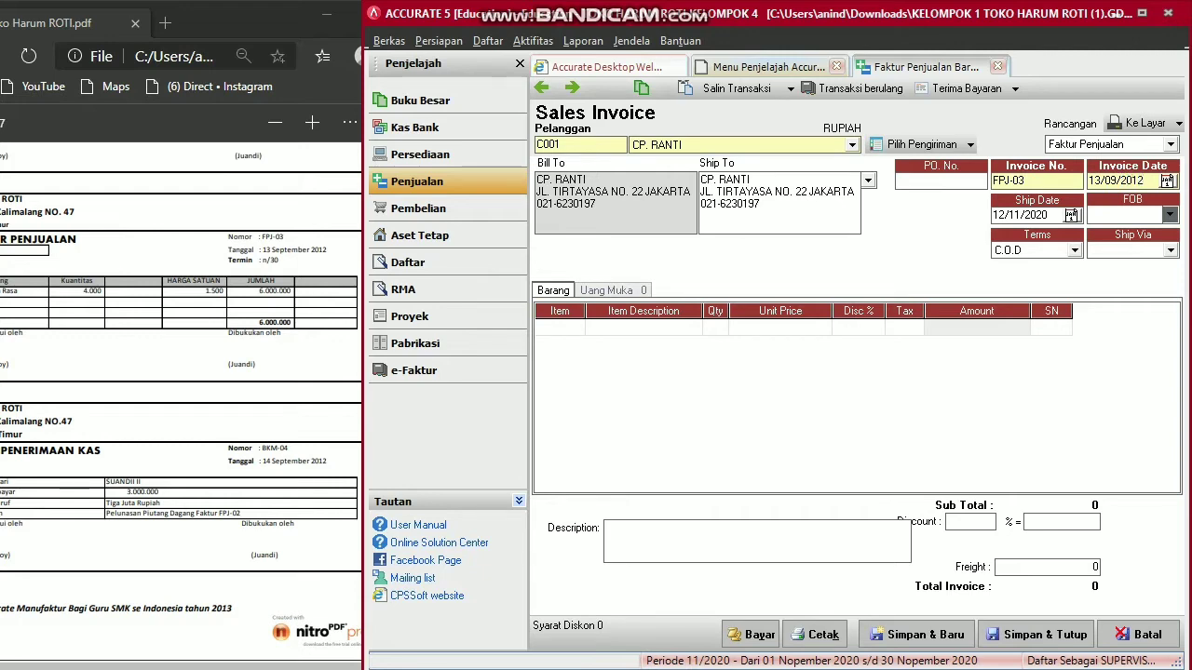
key("Tab")
type("13/09/2012")
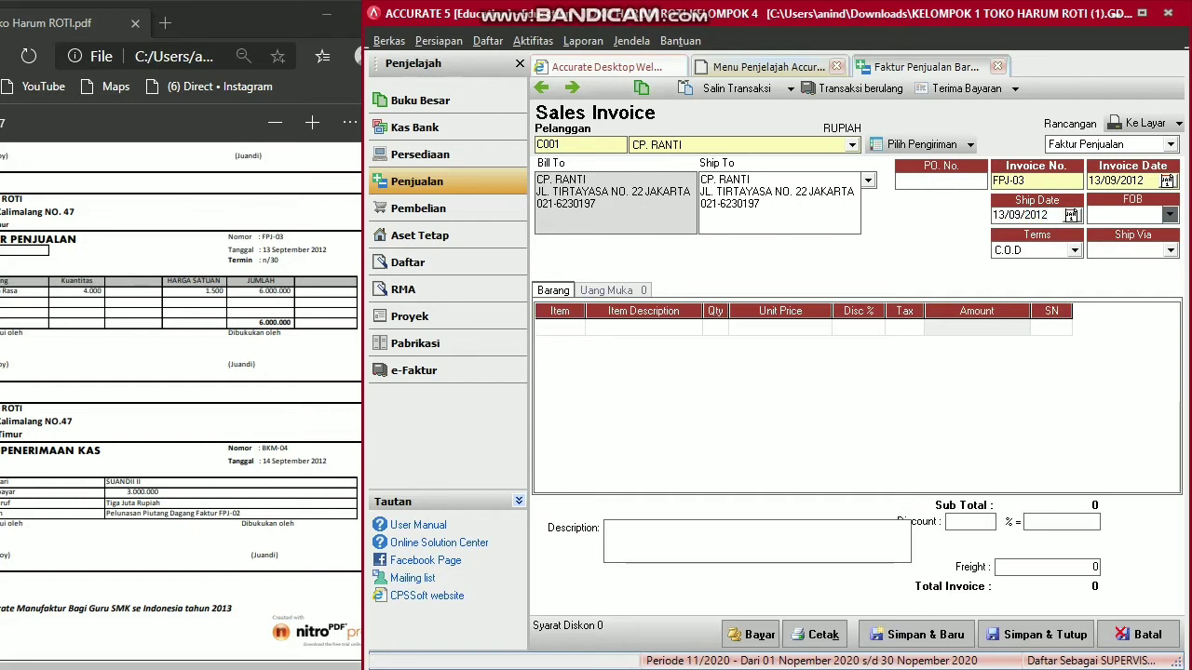
Change the invoice's payment terms to Net 30.
key("Tab")
key("Tab")
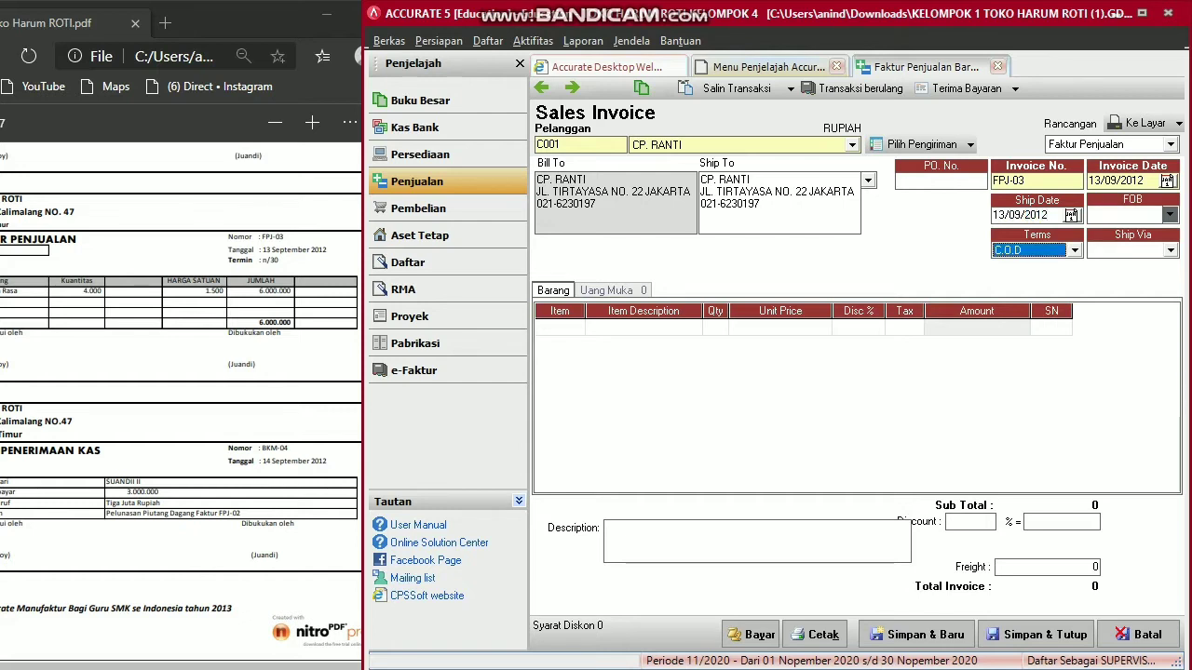
key("alt+Down")
key("Up")
key("Return")
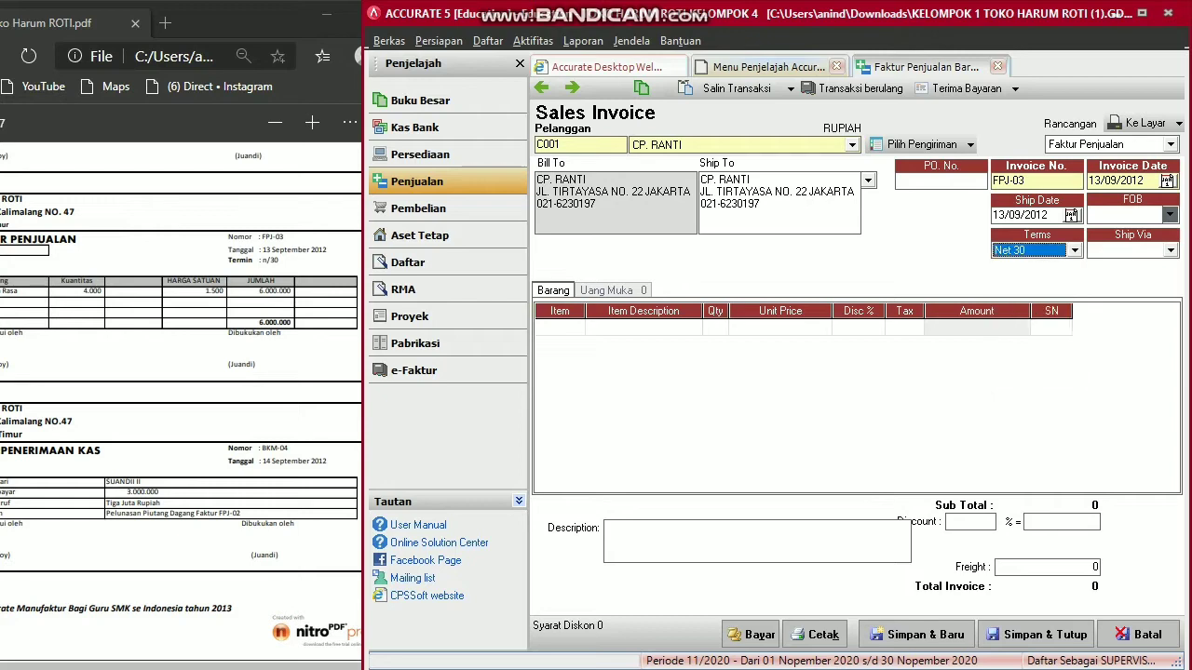
key("Tab")
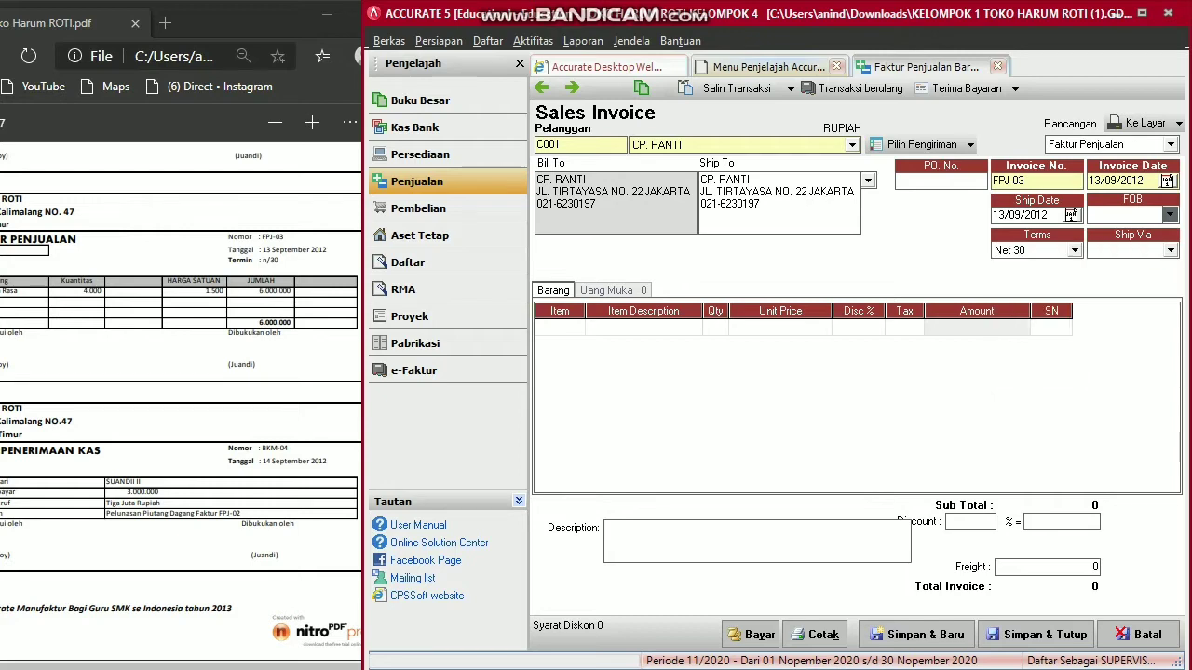
Add item P001 ROTI ANEKA RASA to the invoice's first item line.
key("Tab")
key("Return")
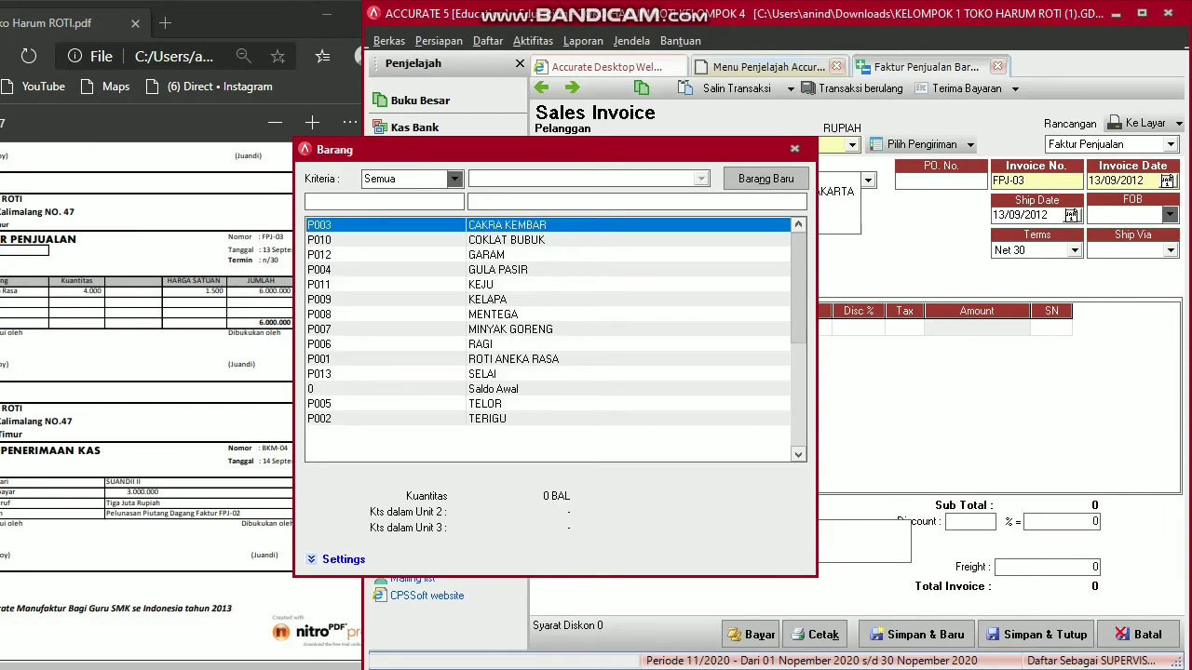
double_click(513, 359)
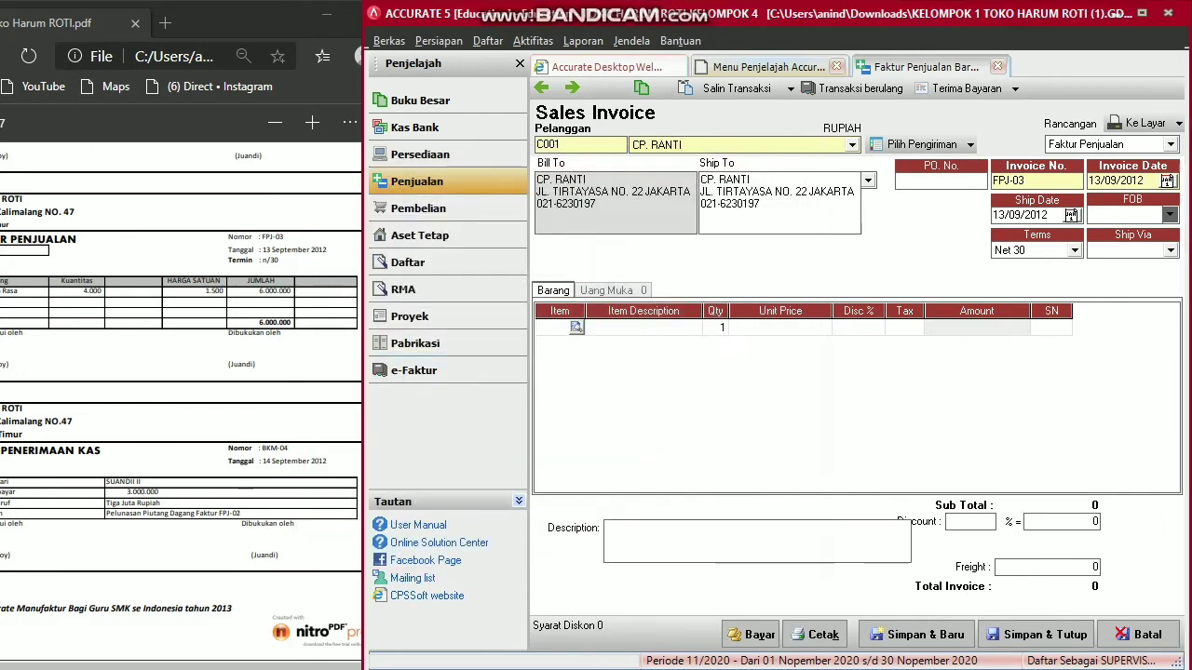
key("Tab")
key("Tab")
key("Tab")
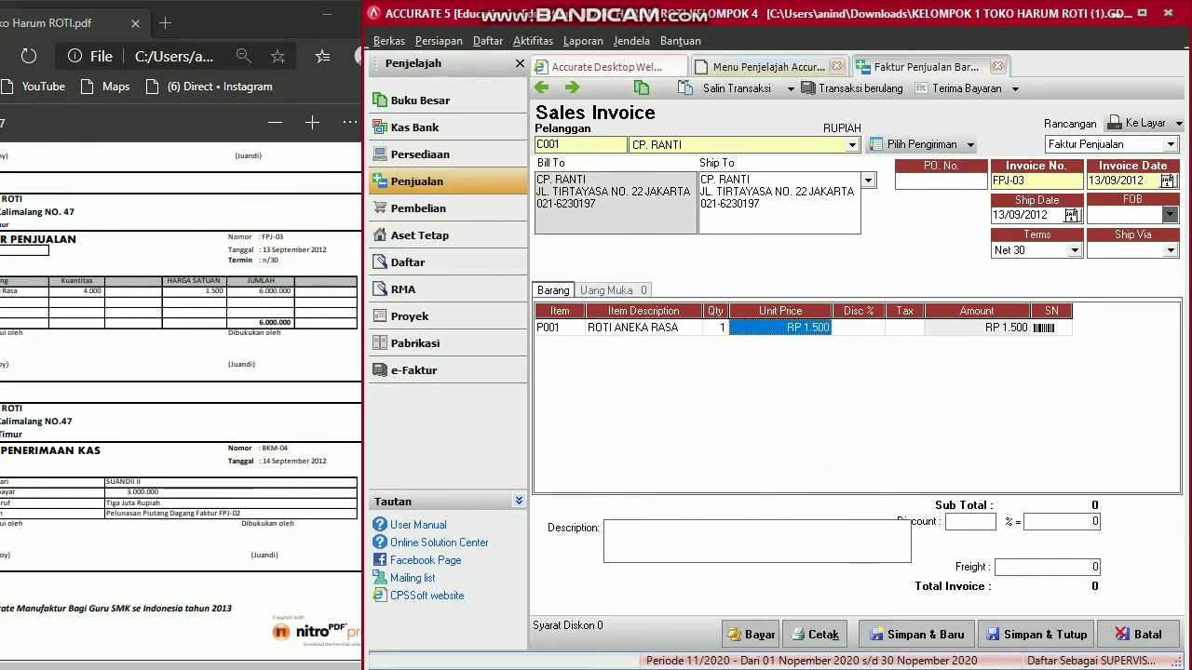
Set the ROTI ANEKA RASA quantity to 4000, then save and close the invoice.
key("Left")
type("4000")
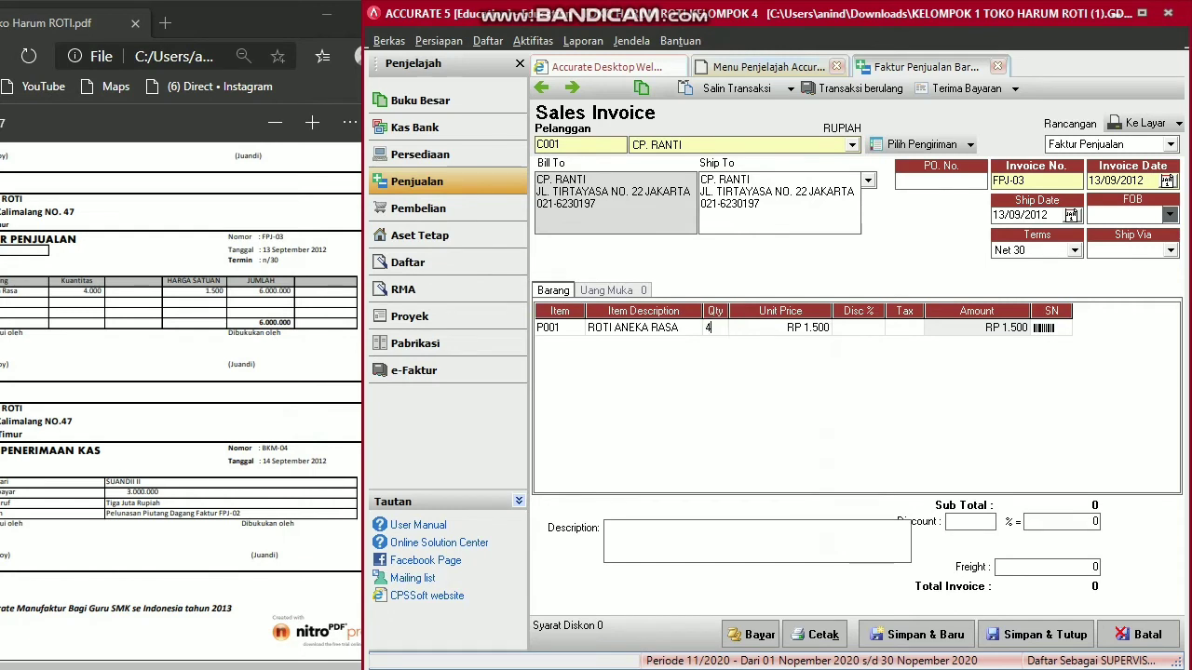
key("Tab")
key("Tab")
key("Tab")
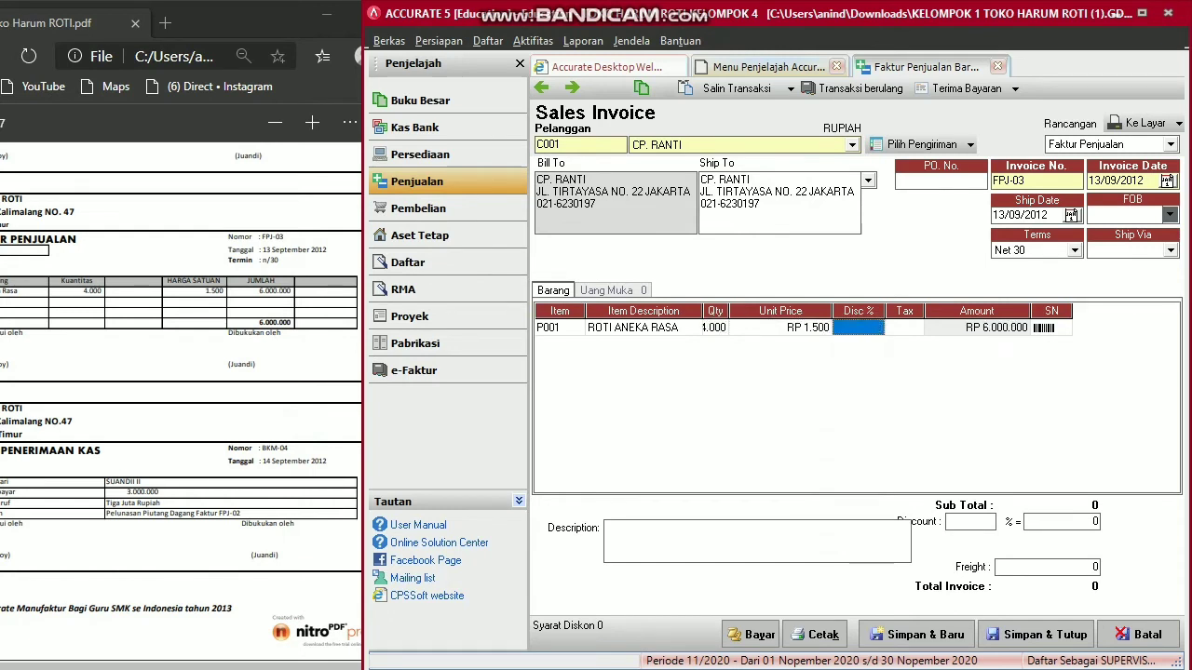
key("Tab")
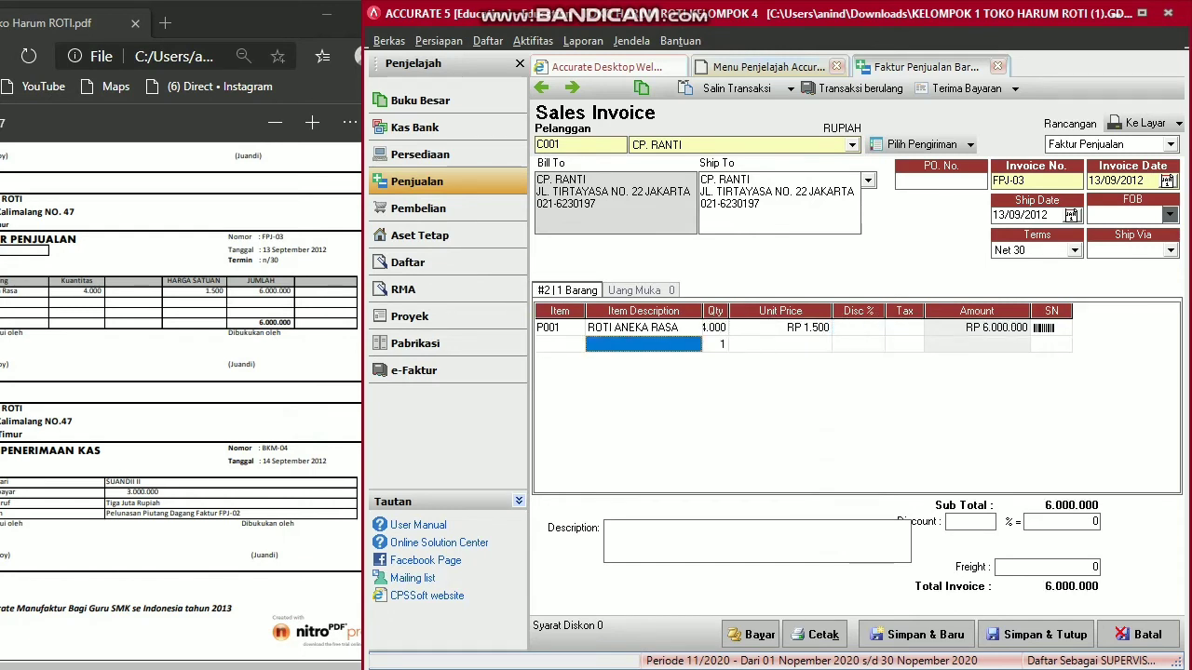
left_click(1051, 327)
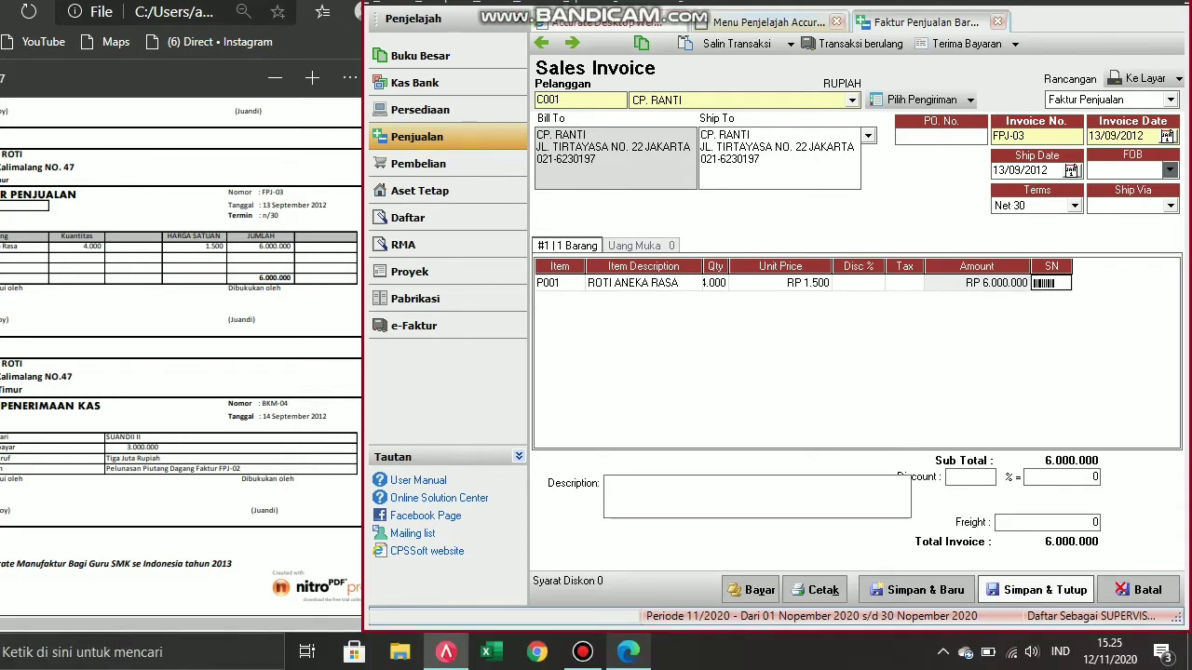
left_click(1036, 589)
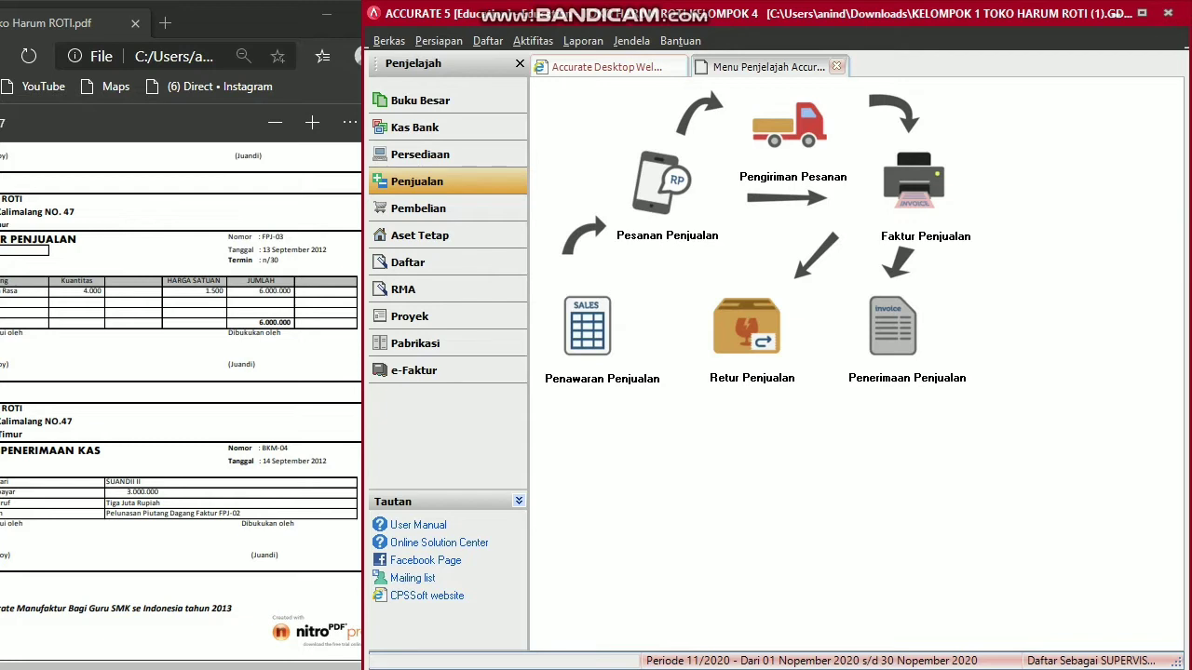
Reopen the saved sales invoice FPJ-03 and view its journal.
left_click(913, 185)
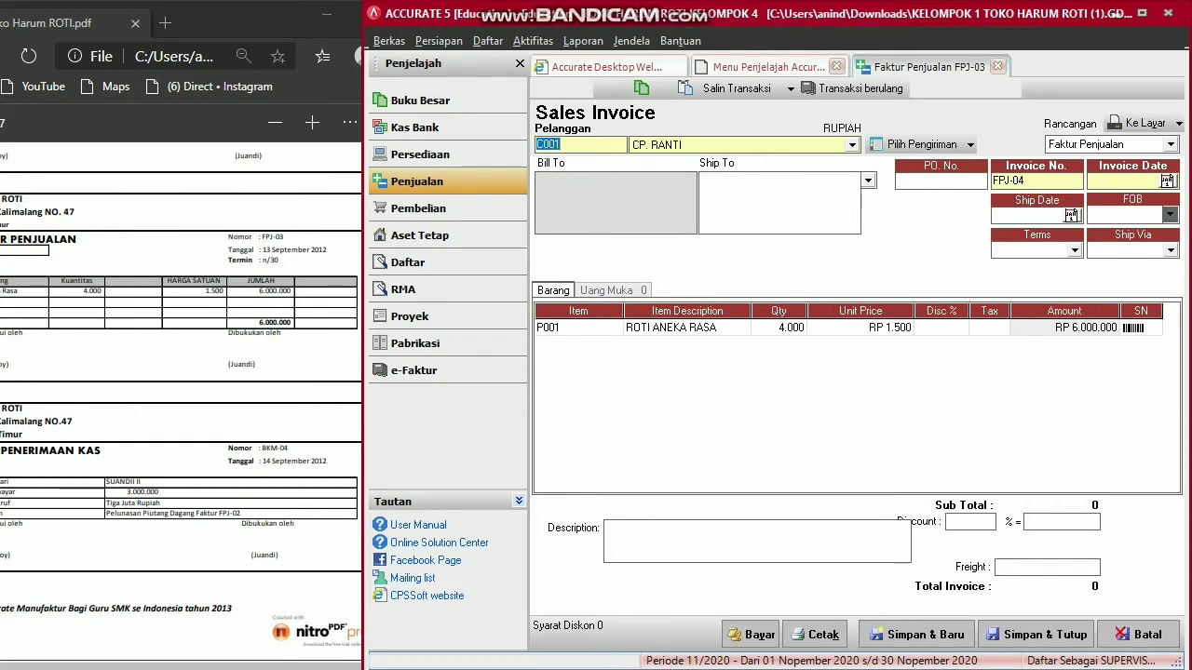
left_click(641, 87)
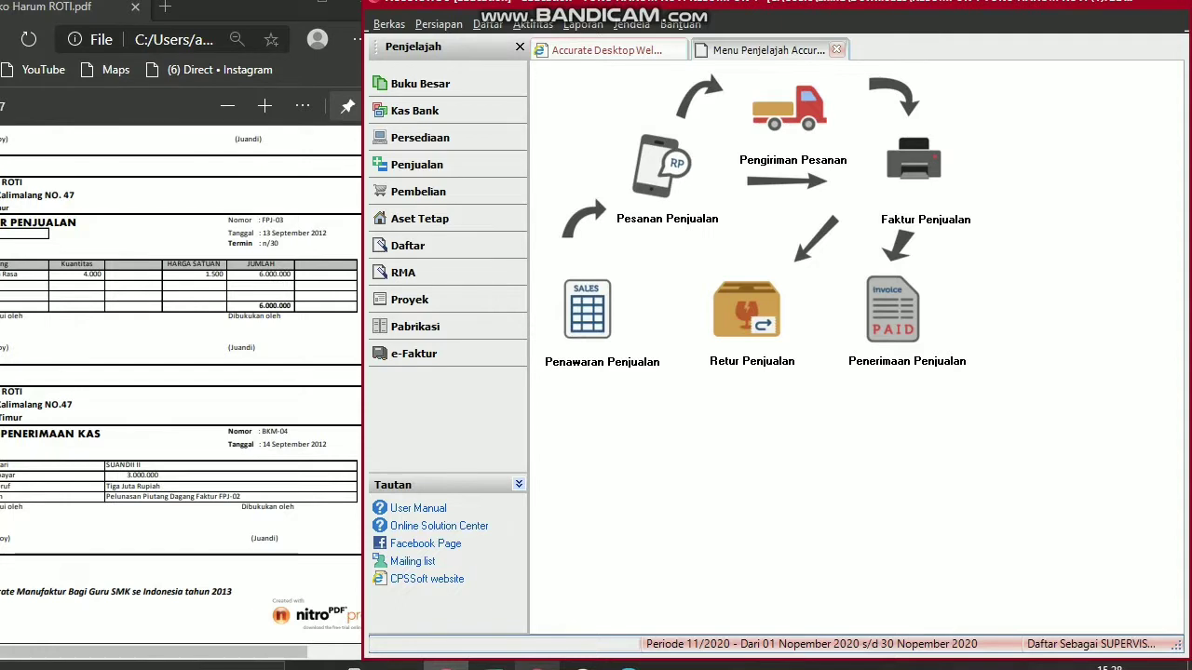
Create a new customer receipt and select the customer who owes invoice FPJ-02 as the payer.
left_click(893, 310)
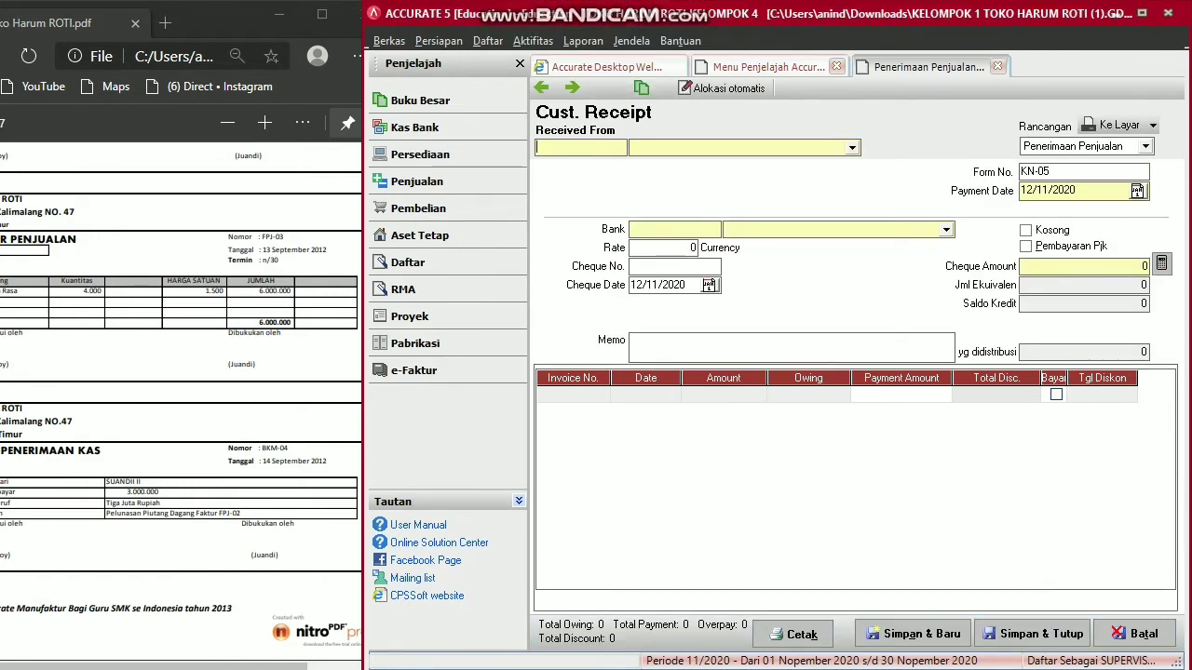
left_click(852, 148)
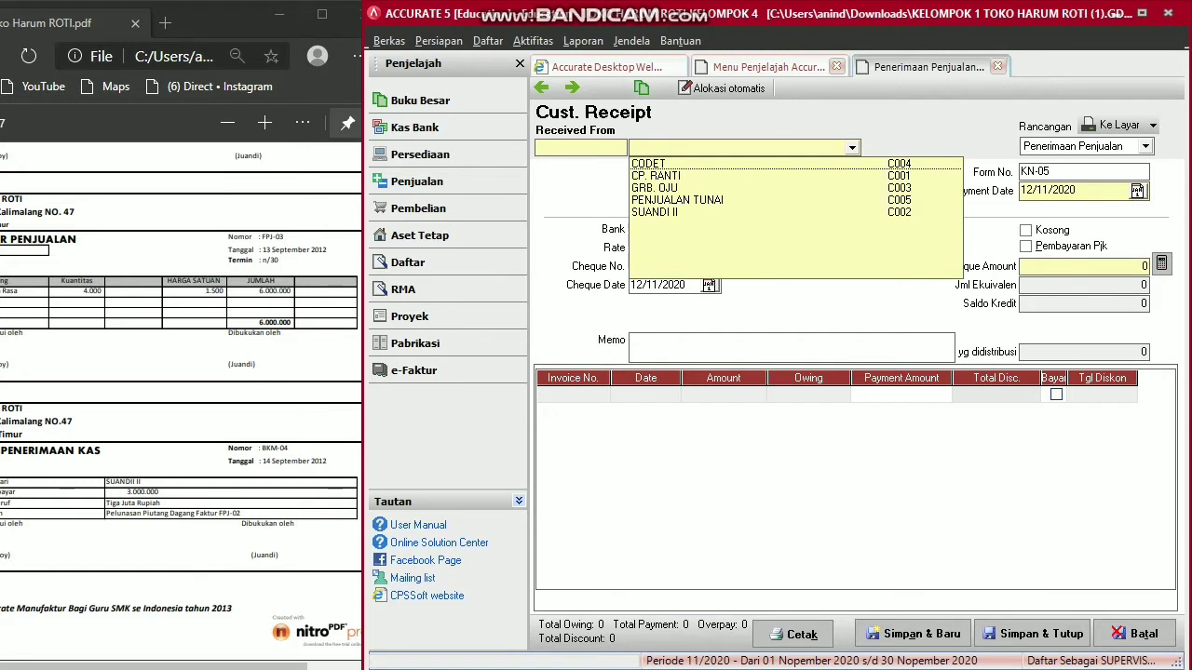
left_click(655, 212)
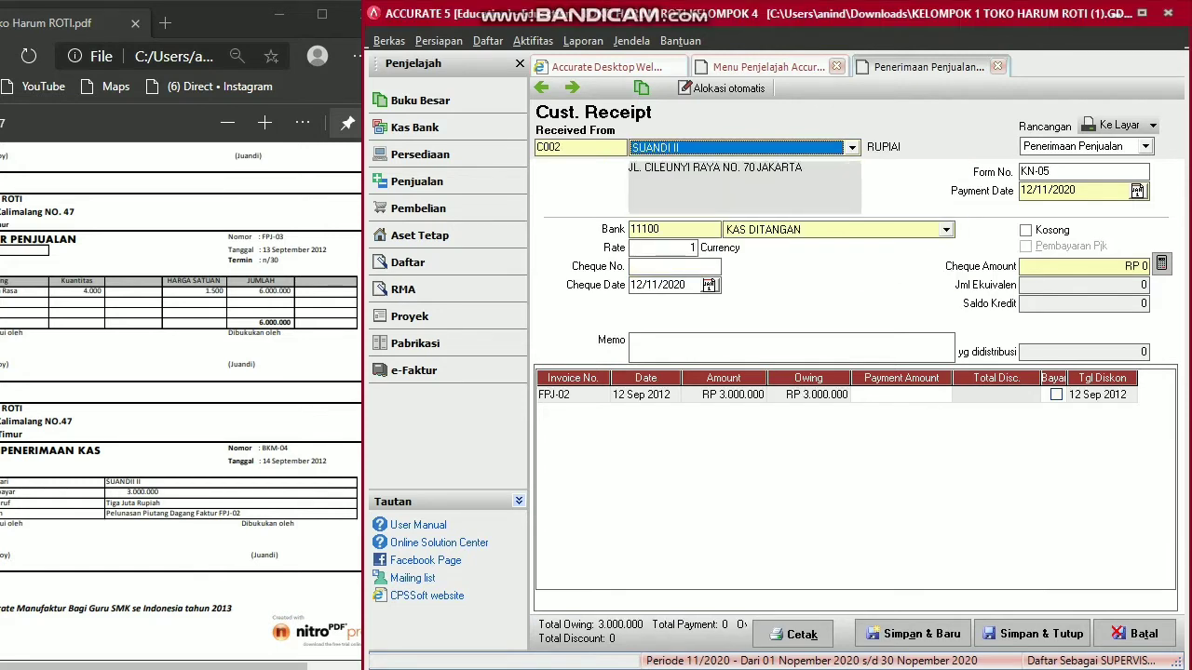
Set the customer receipt's form number to BKM-04 and its payment date to 14/09/2012.
key("Tab")
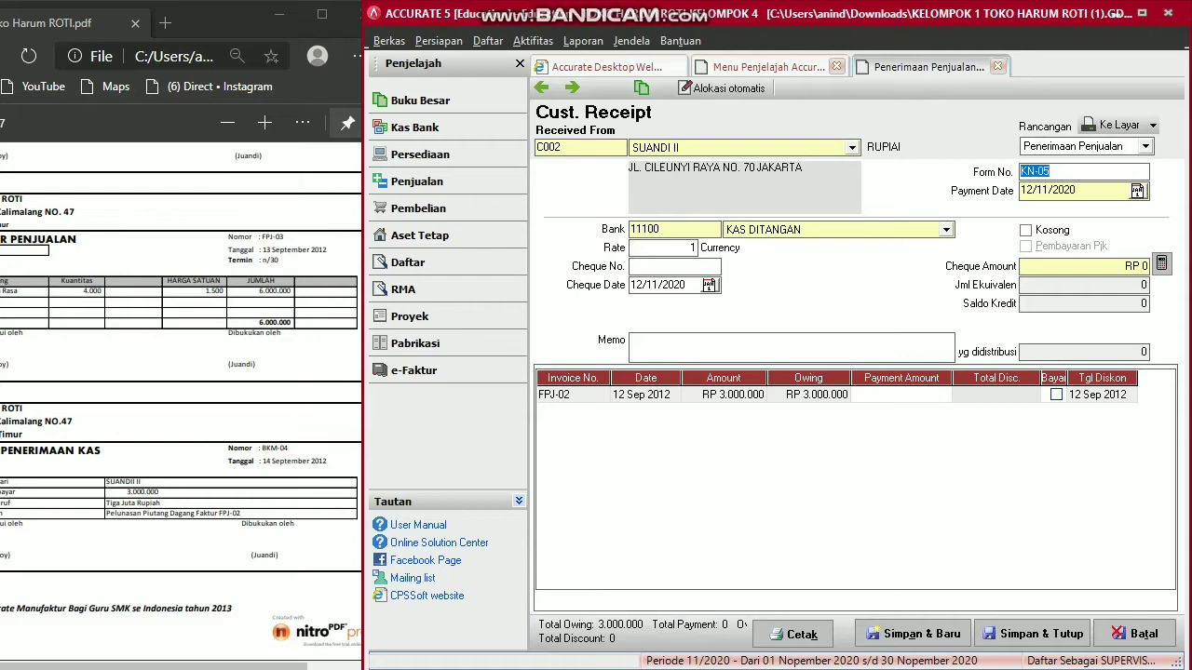
type("BKM-04")
key("Tab")
key("Tab")
key("Tab")
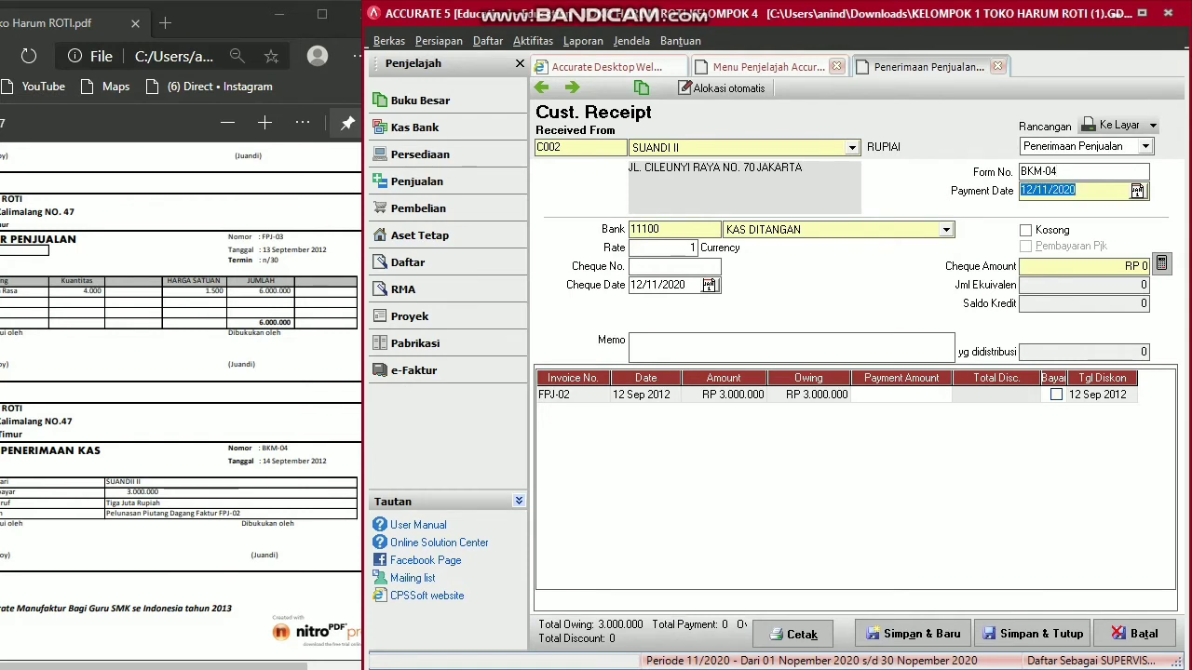
key("Tab")
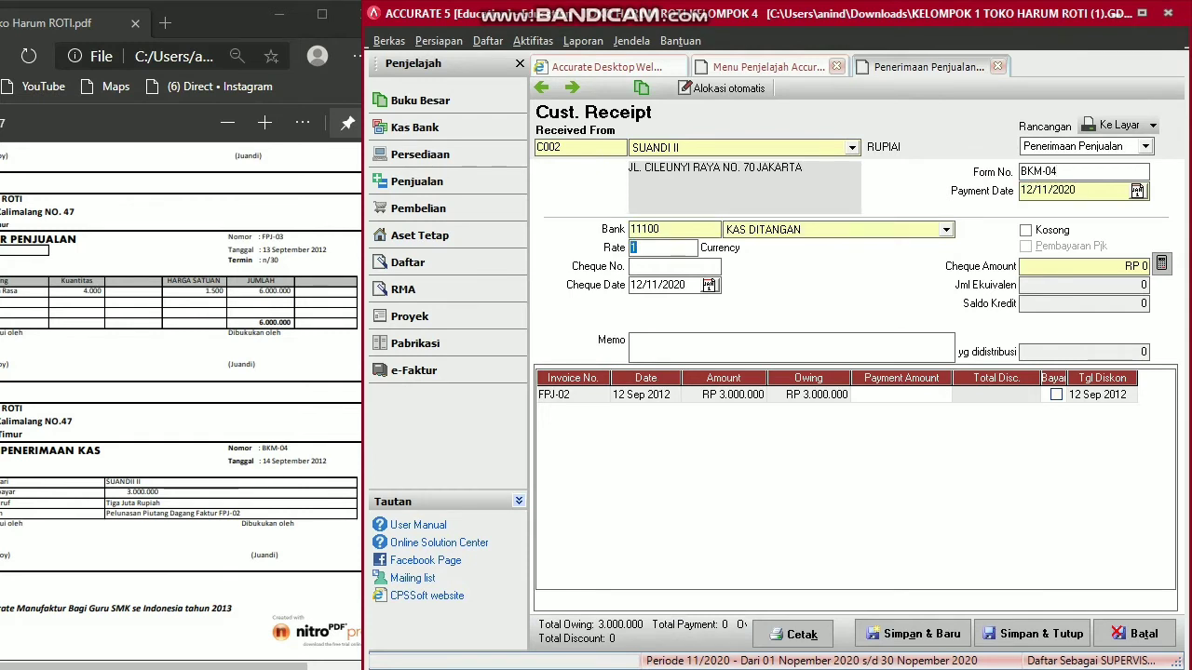
left_click(1049, 190)
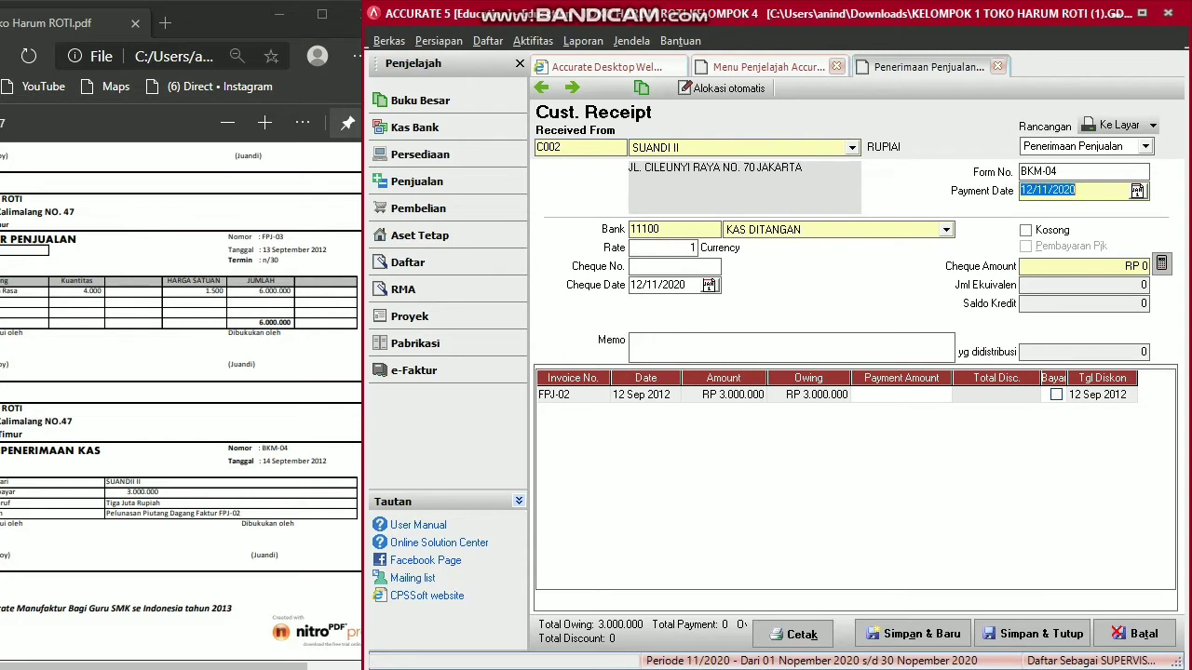
type("14/09/2012")
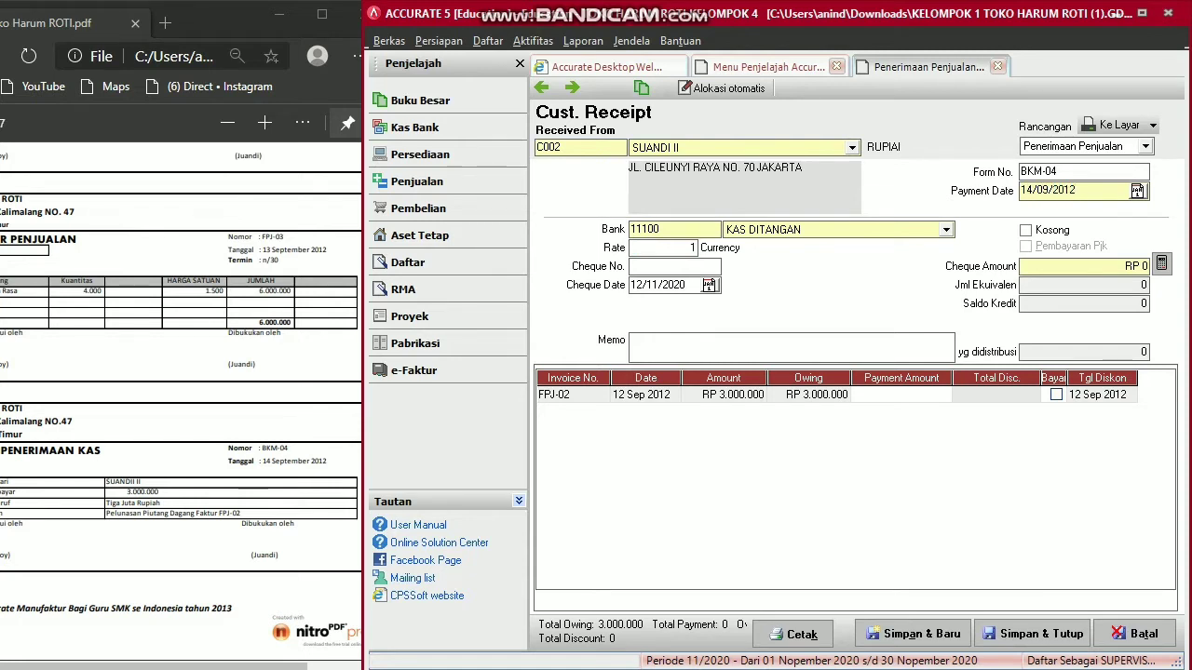
Set the receipt's cheque date to 14/09/2012 and enter the memo "PELUNASAN PIUTANG FAKTUR FPJ-02".
key("Tab")
key("Tab")
key("Tab")
key("Tab")
key("Tab")
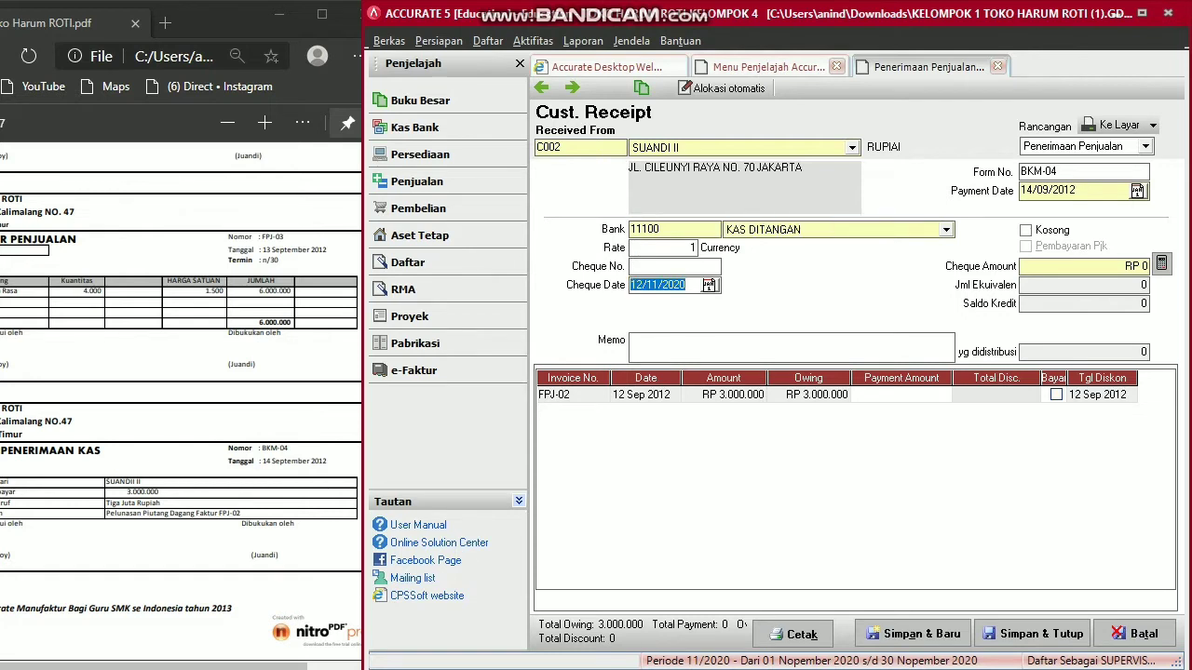
type("14/09/2012")
type("PE")
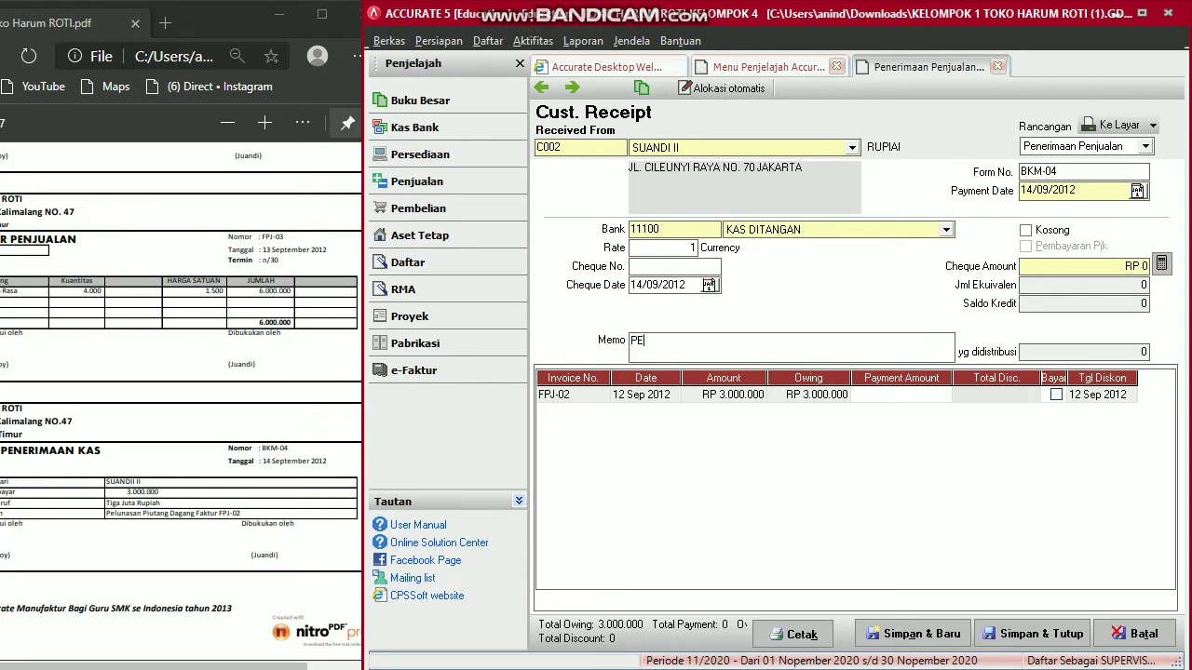
type("LUNASAN PIUTANG FAKTUR FPJ-02")
key("Tab")
key("Tab")
Mark invoice FPJ-02 as paid, calculate the cheque amount from the payment, then save and close the receipt.
left_click(1056, 394)
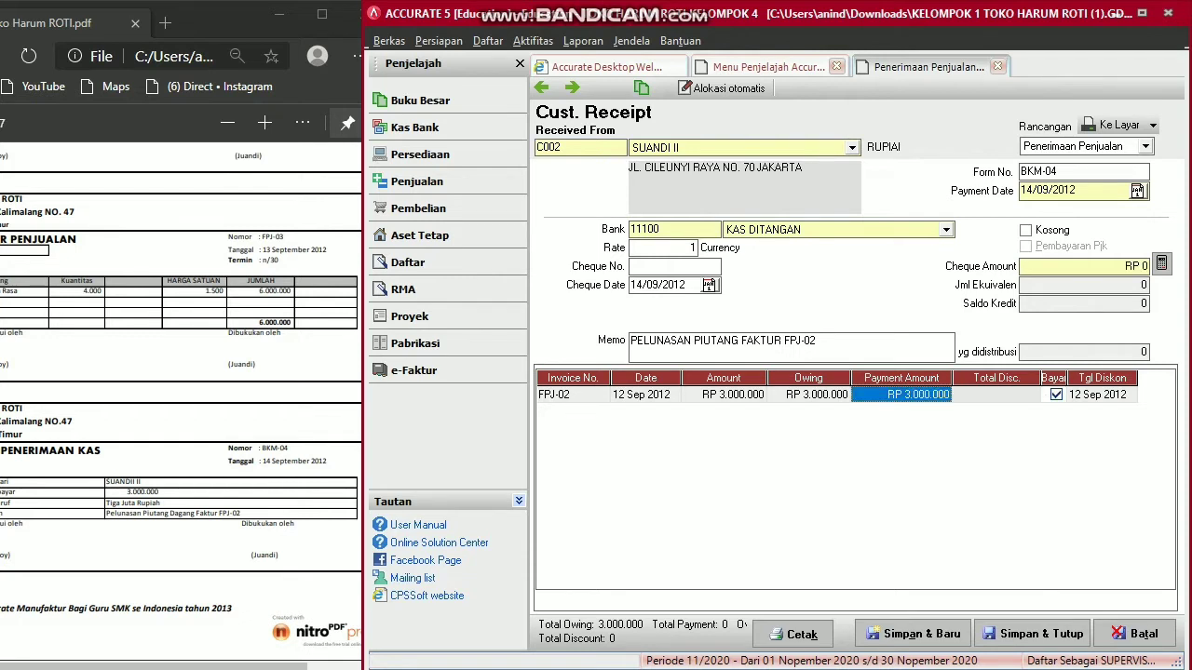
left_click(1161, 265)
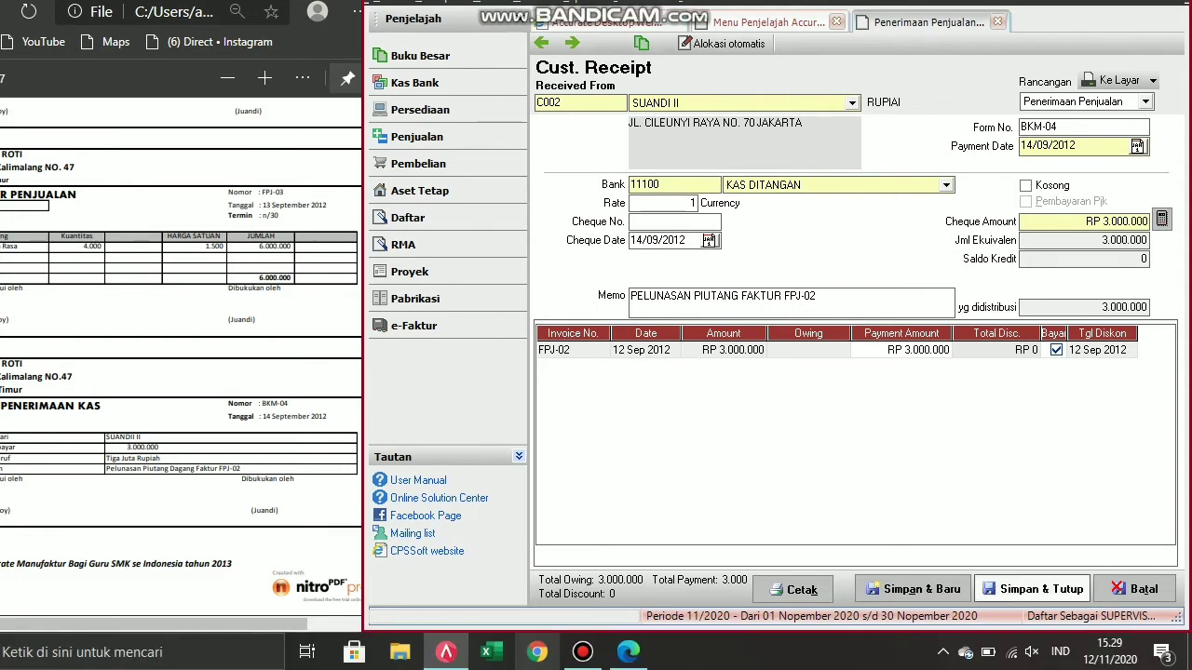
left_click(1033, 588)
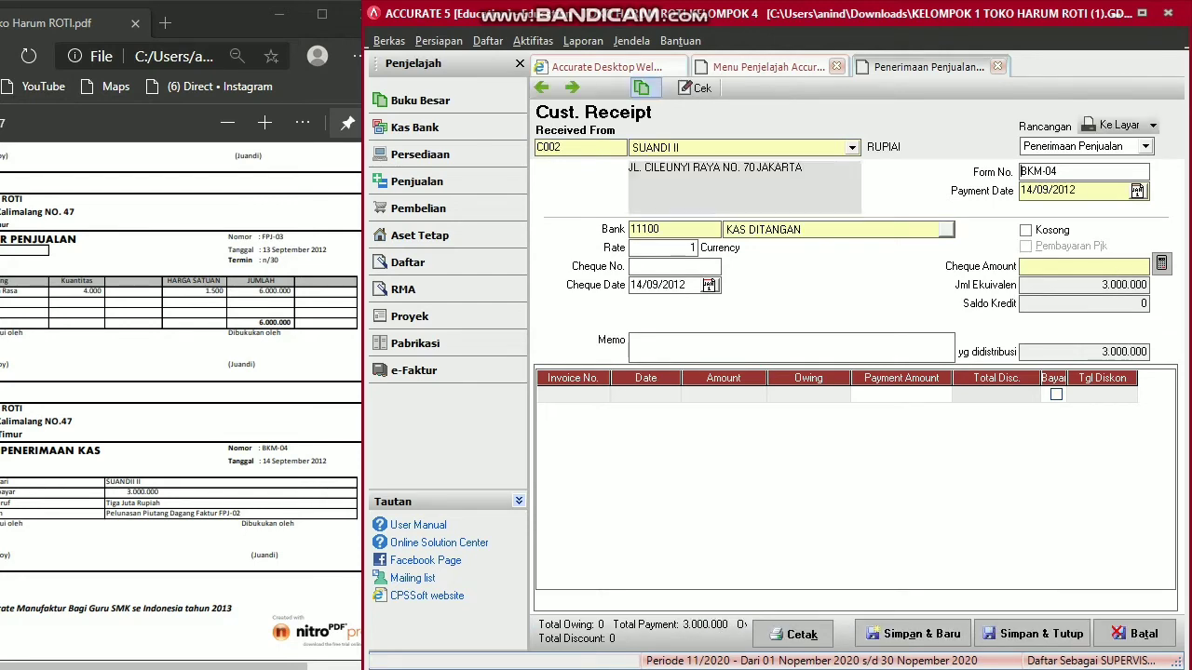
View the journal of the saved receipt BKM-04, then close both the journal and the receipt.
left_click(640, 87)
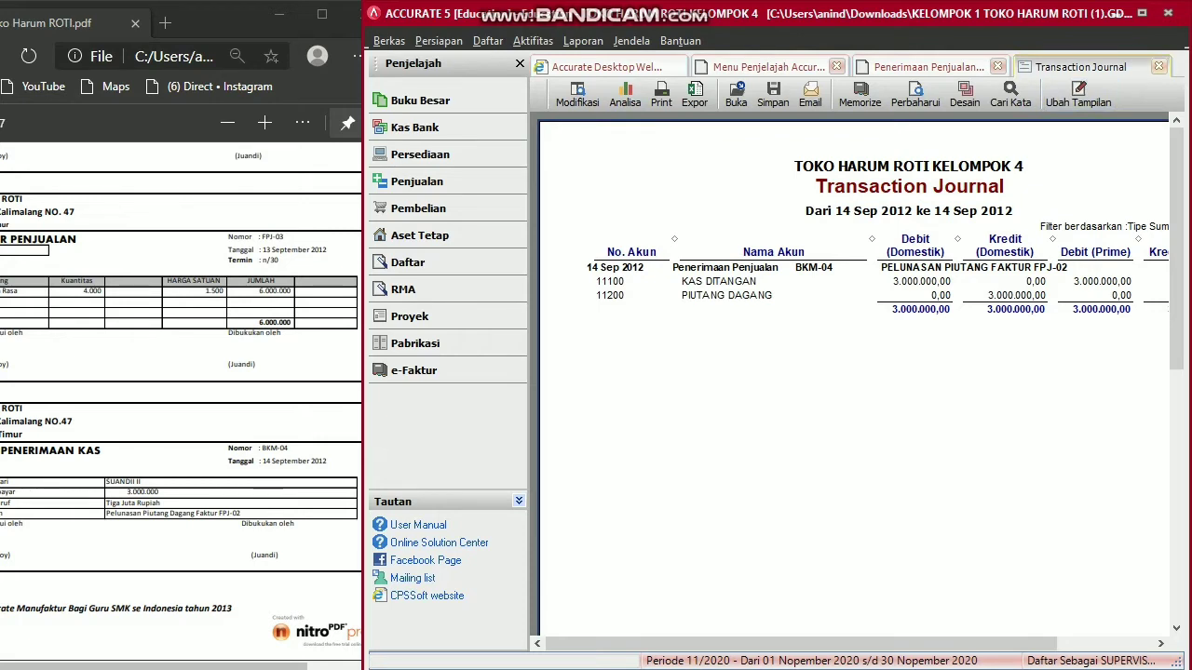
left_click(1158, 66)
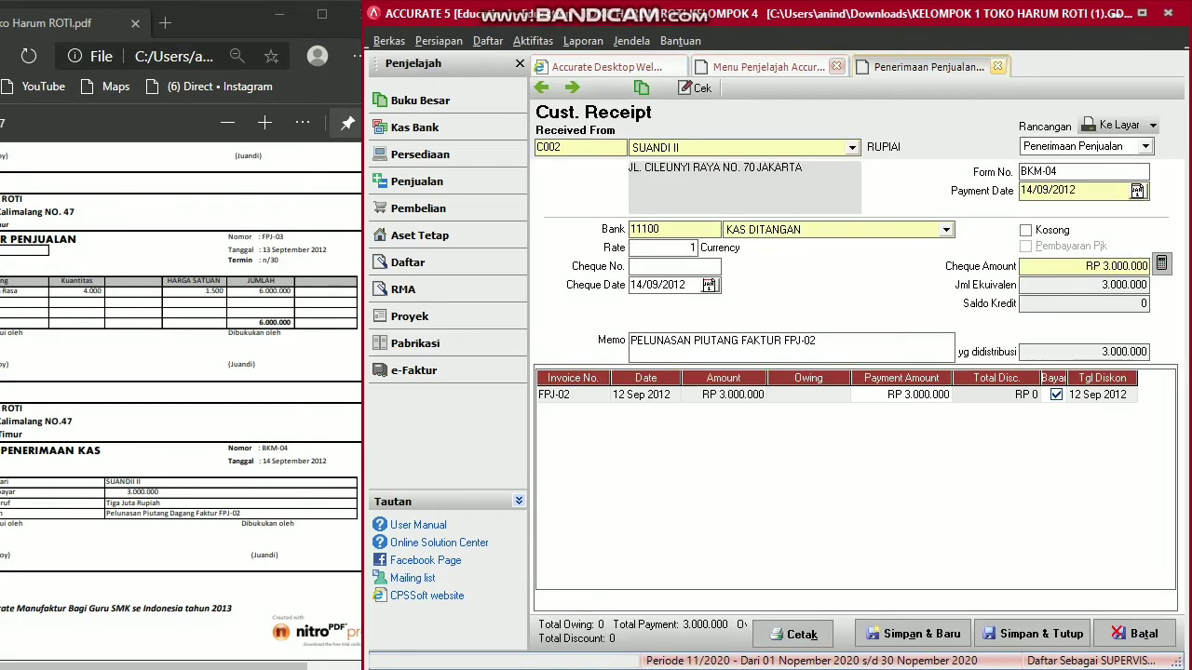
left_click(997, 66)
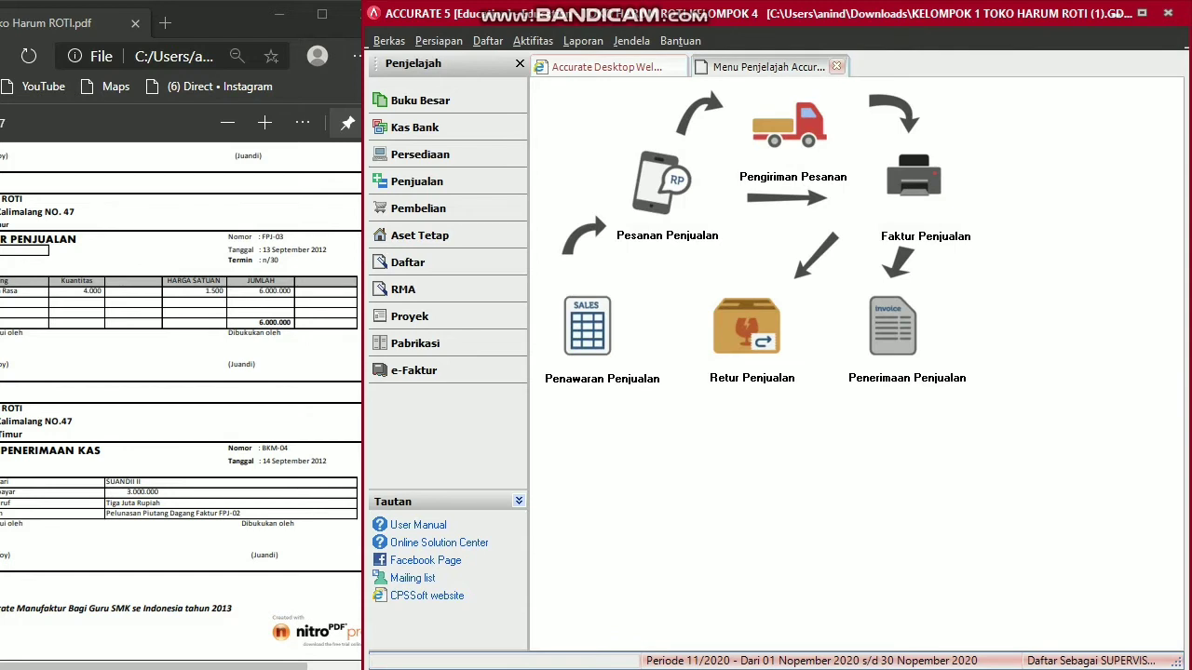
Find cash receipt voucher BKM-05 in the exercise PDF and create a new customer receipt in Accurate for the customer it names.
left_click(186, 372)
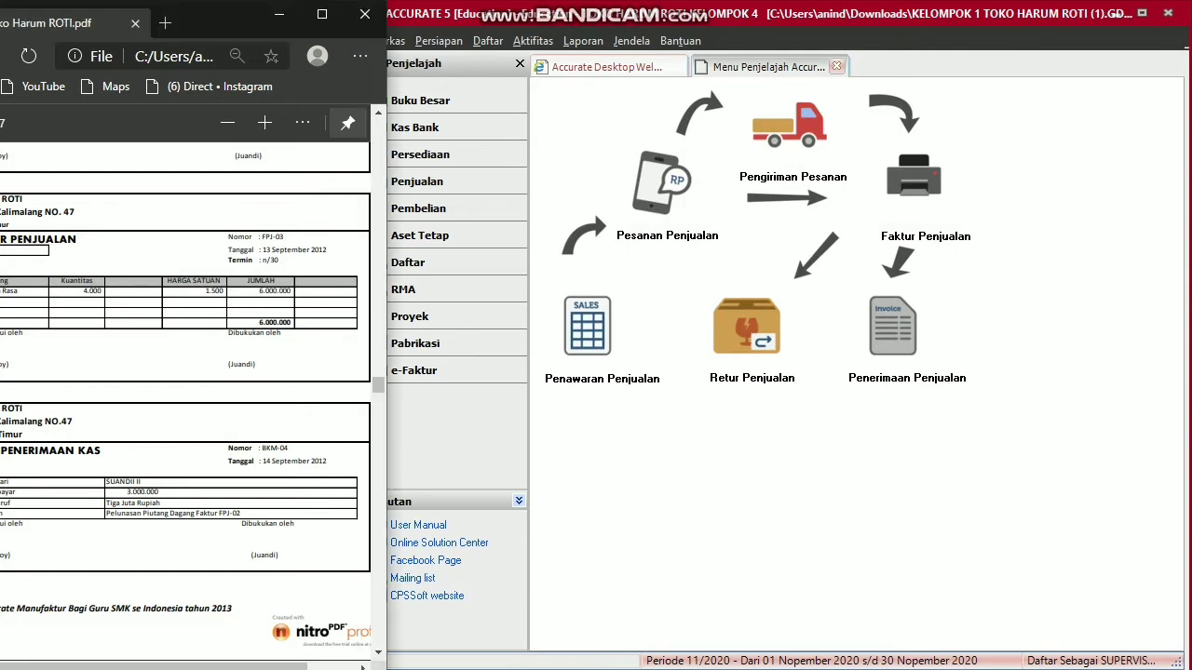
scroll(186, 372, "down", 3)
scroll(186, 372, "down", 6)
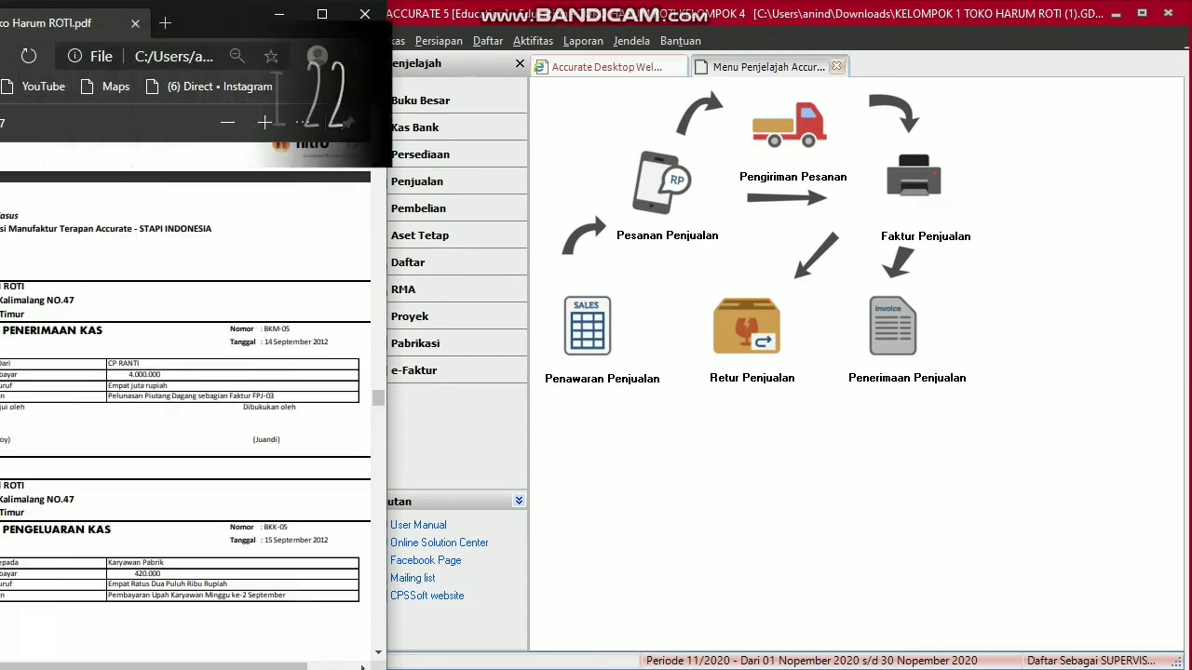
scroll(186, 401, "down", 1)
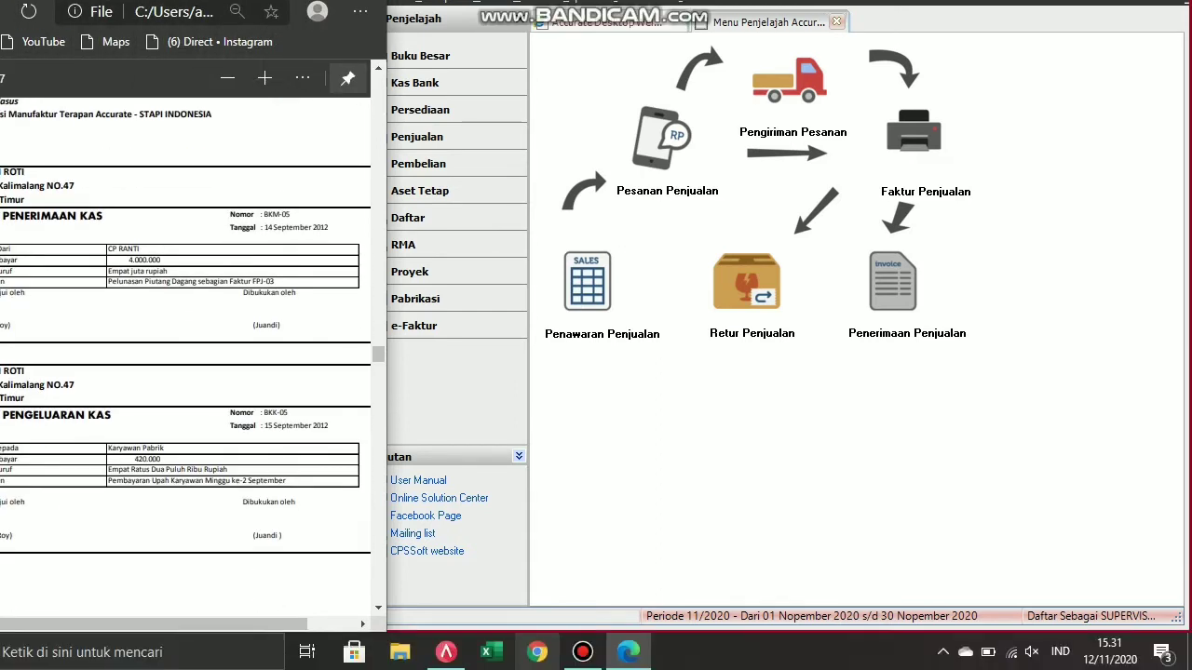
left_click(446, 651)
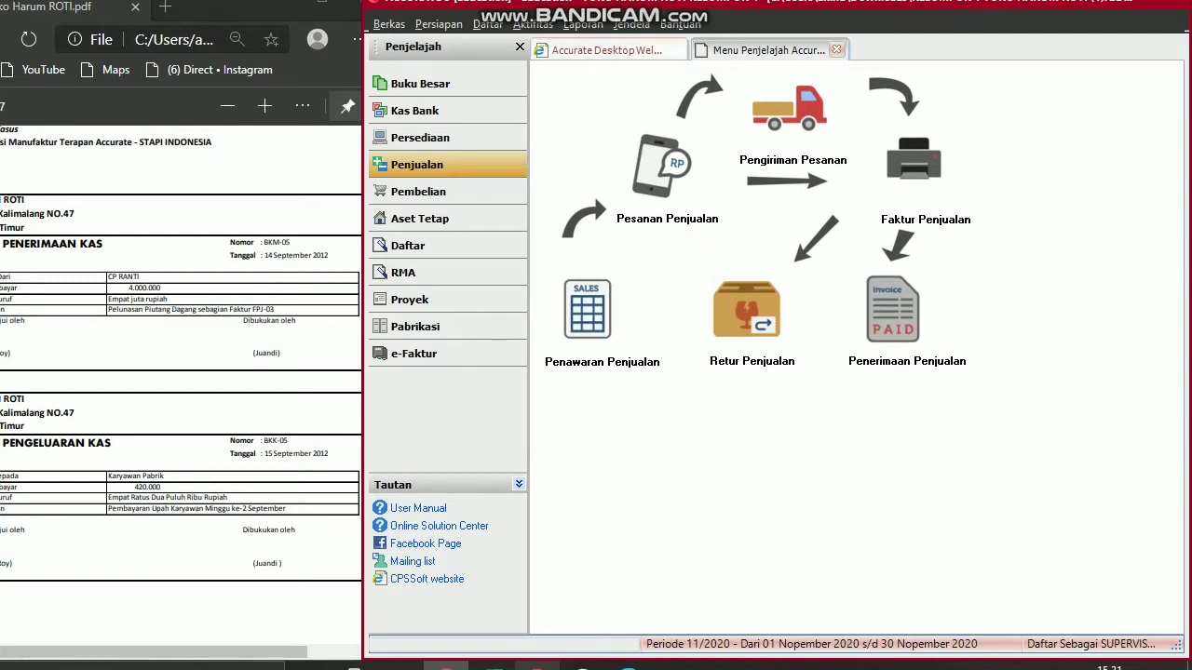
left_click(892, 308)
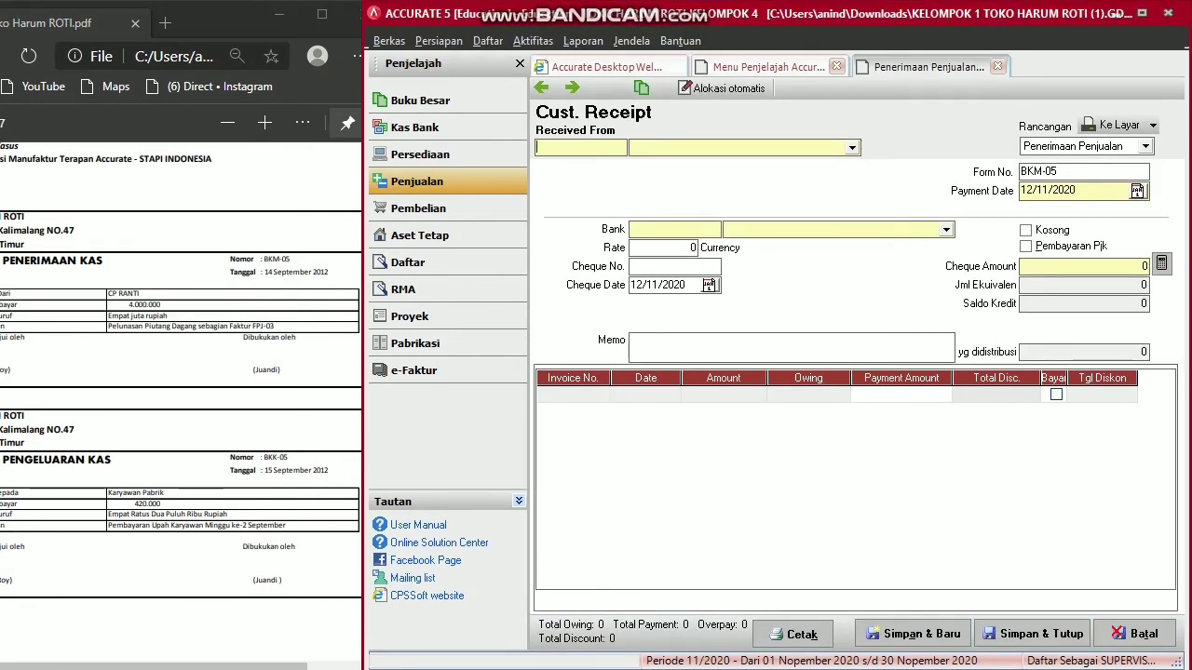
left_click(851, 148)
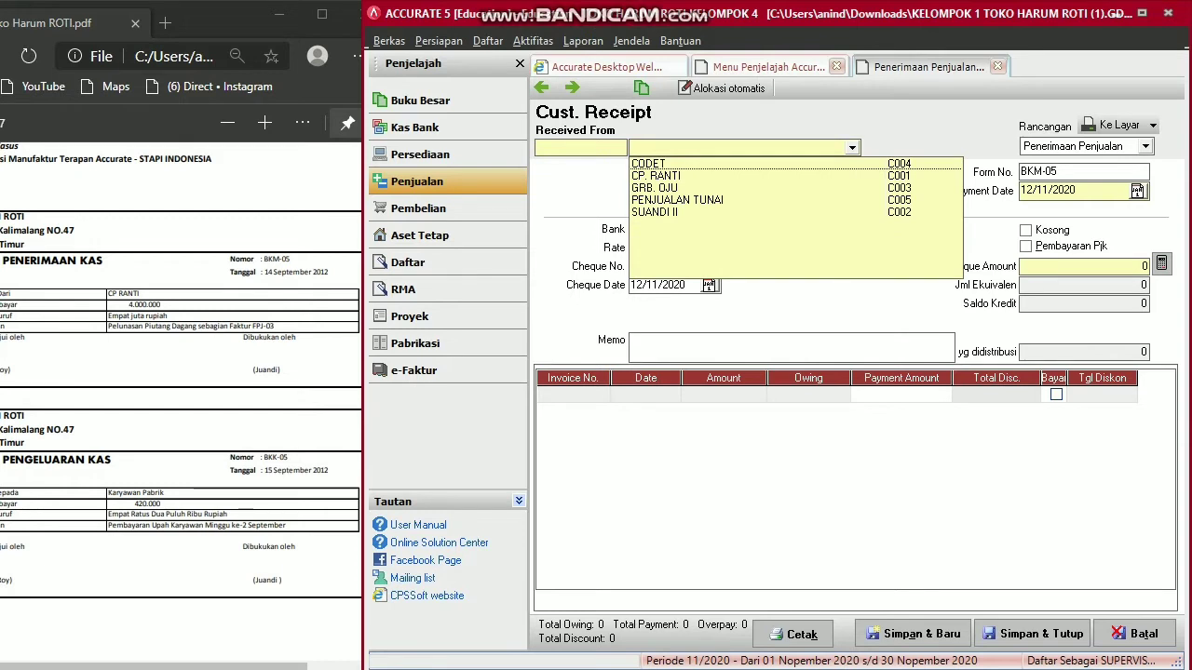
left_click(656, 176)
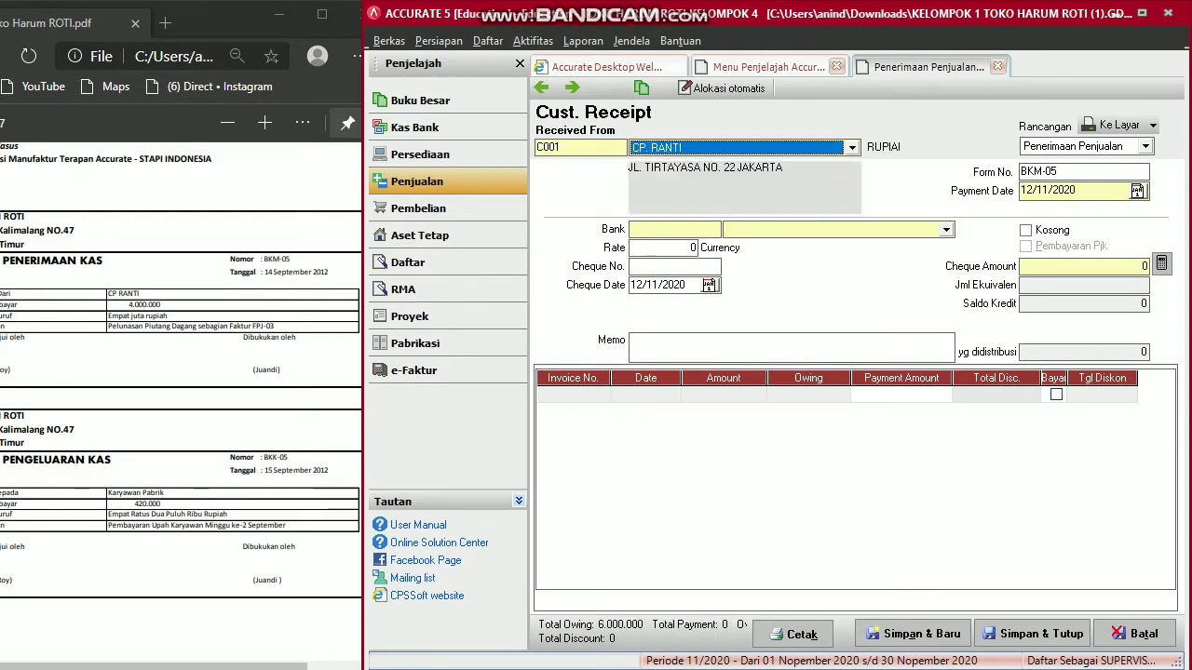
key("Tab")
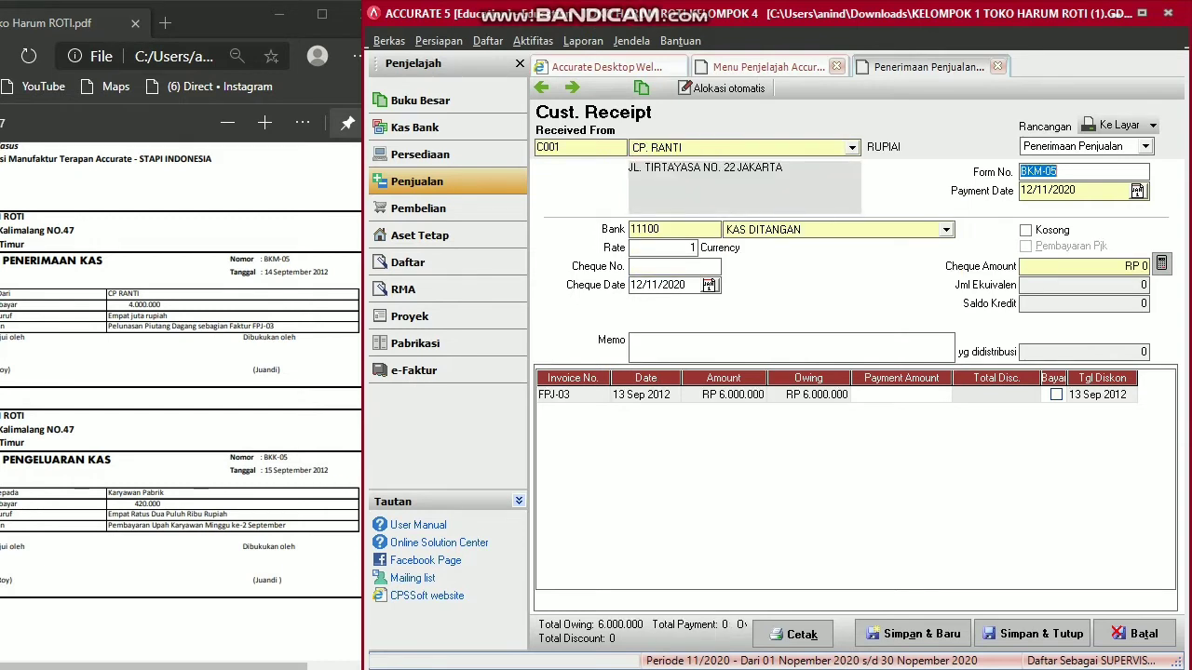
Set both the payment date and the cheque date of receipt BKM-05 to 14/09/2012.
key("Tab")
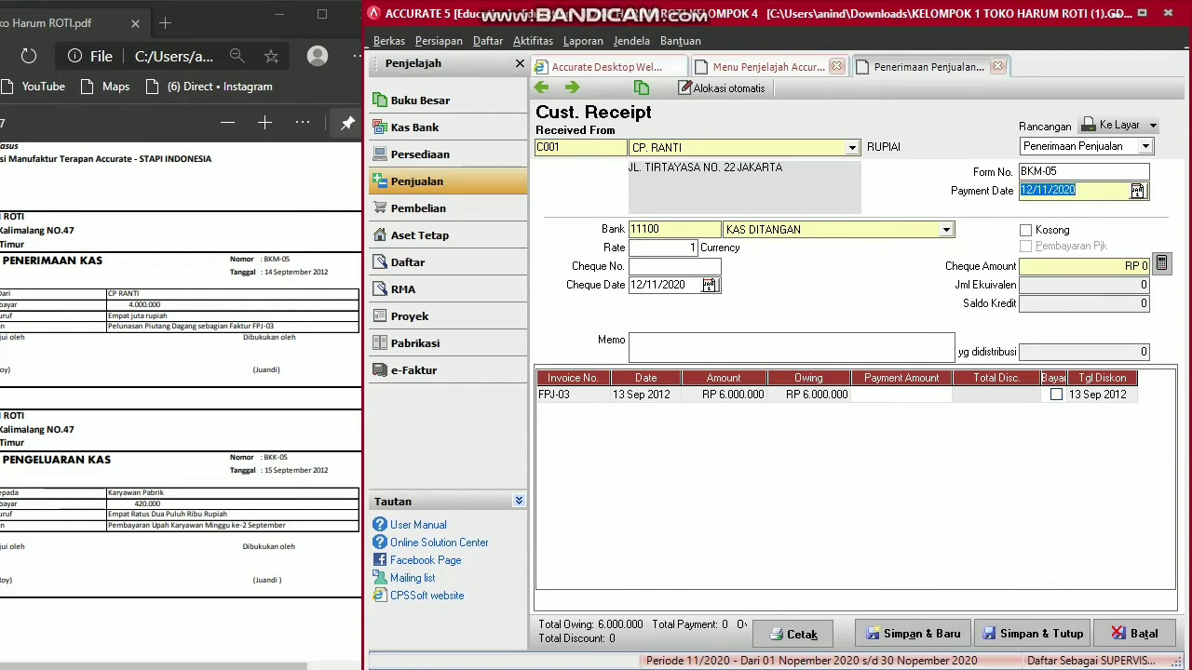
type("14/09/2012")
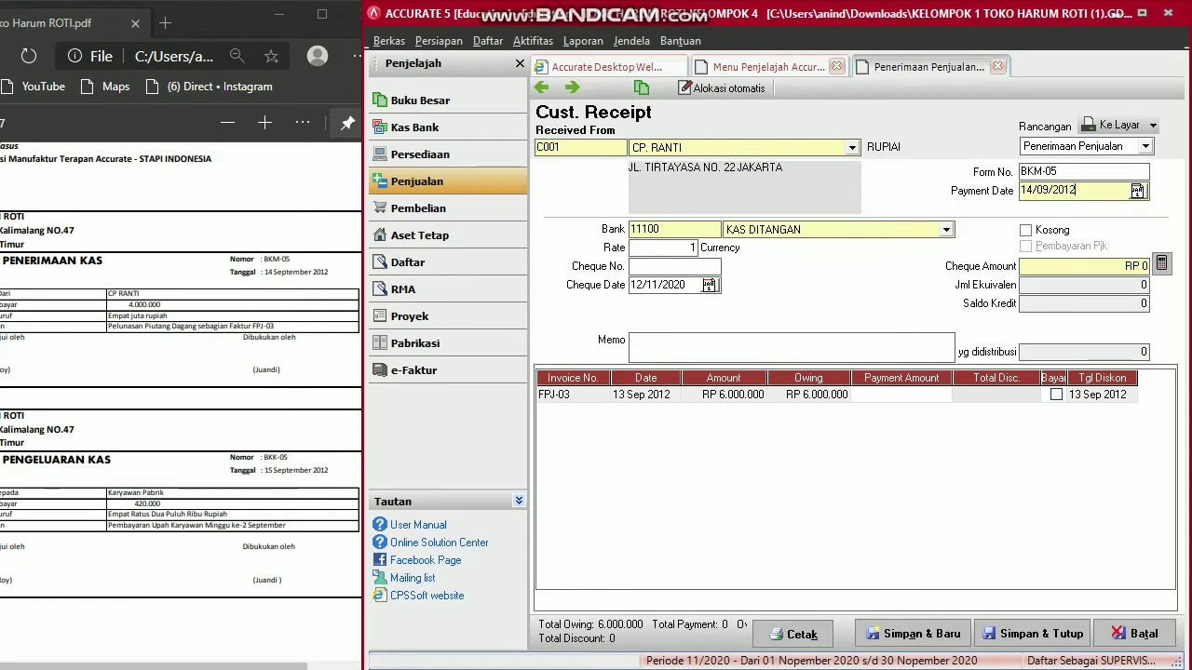
key("Tab")
key("Tab")
key("Tab")
key("Tab")
key("Tab")
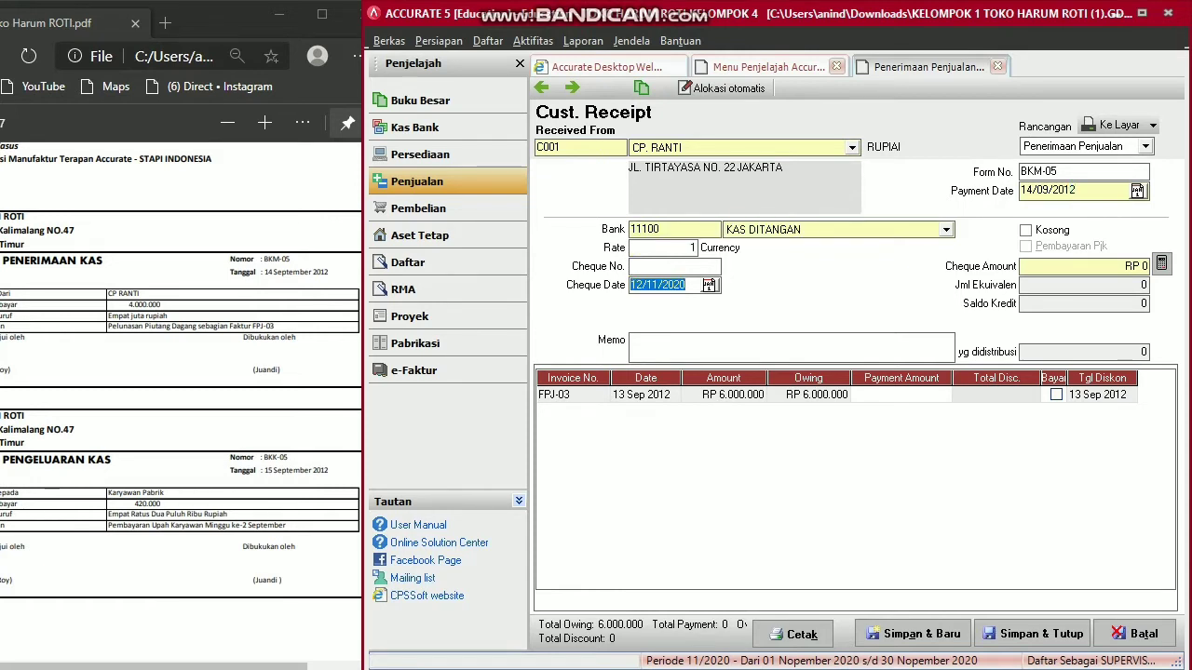
type("14/09/2012")
Enter the memo "PELUNASAN PIUTANG SEBAGIAN FAKTUR FPJ-03" on the receipt.
key("Tab")
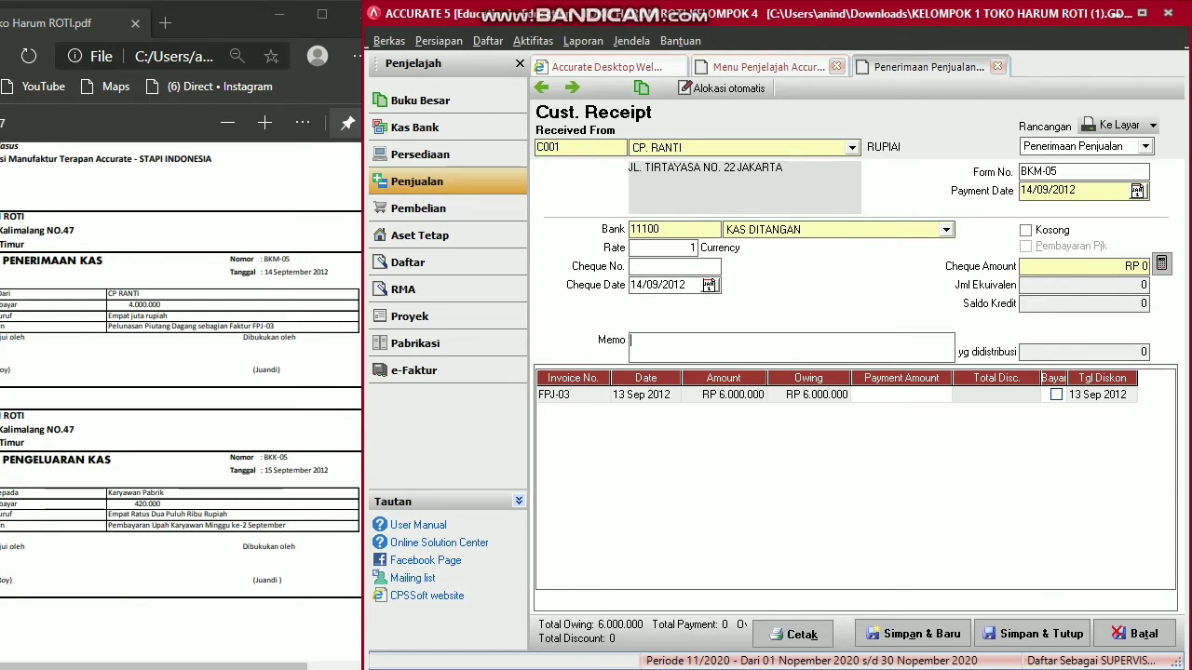
type("PELUNASAN PIUT")
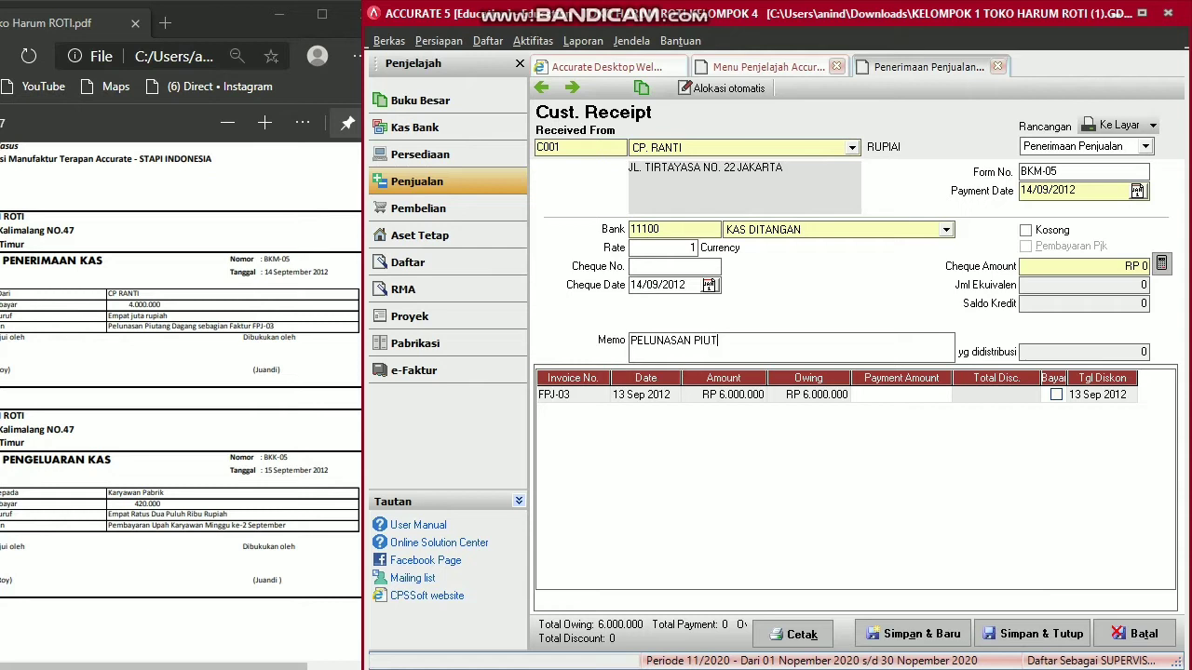
type("ANG SEBAGIAN FAKTUR FPJ")
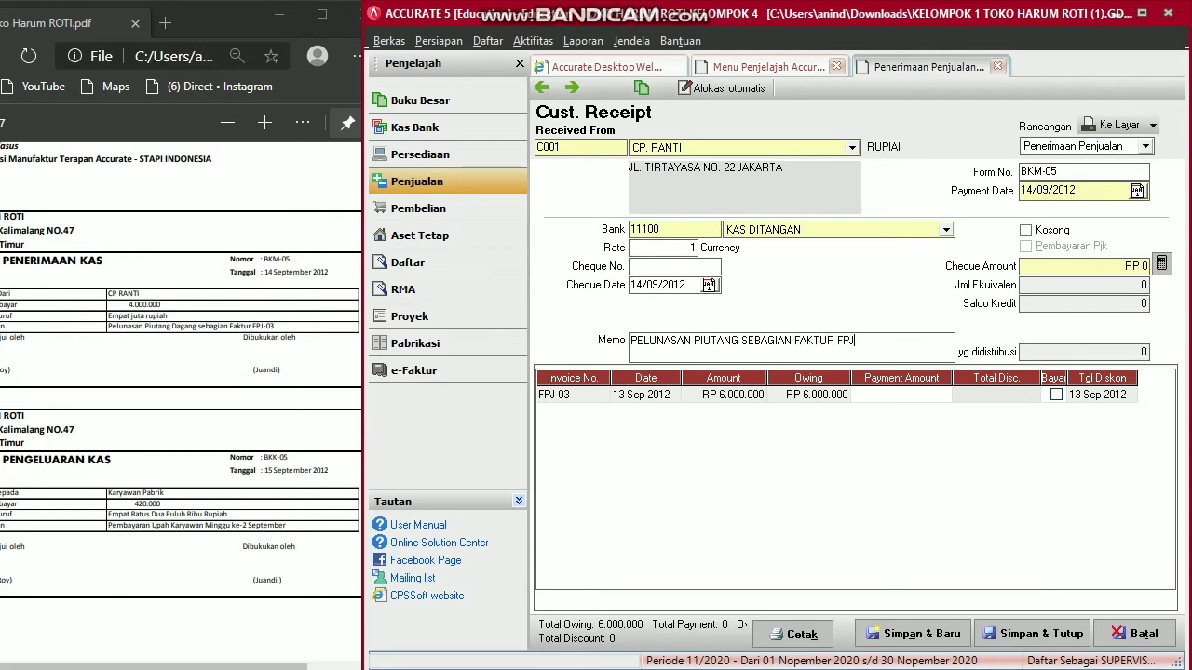
type("-03")
Set the payment amount for invoice FPJ-03 to 4.000.000, calculate the cheque amount, then save and close the receipt.
left_click(901, 395)
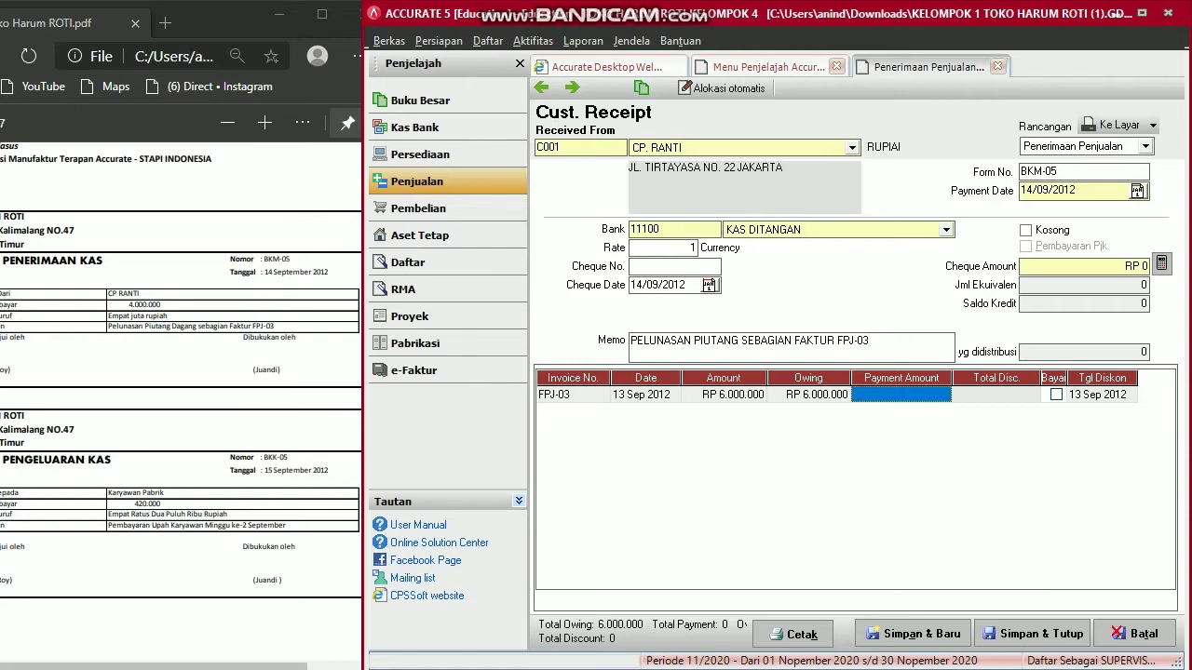
type("4")
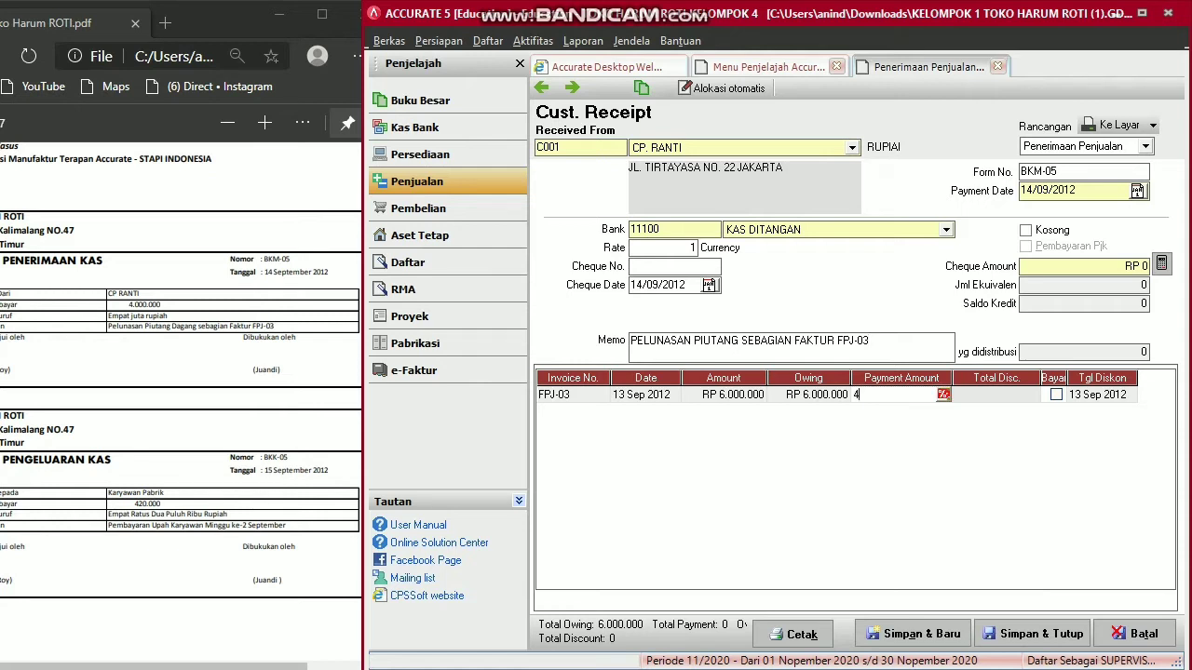
type(".000.000000")
key("Tab")
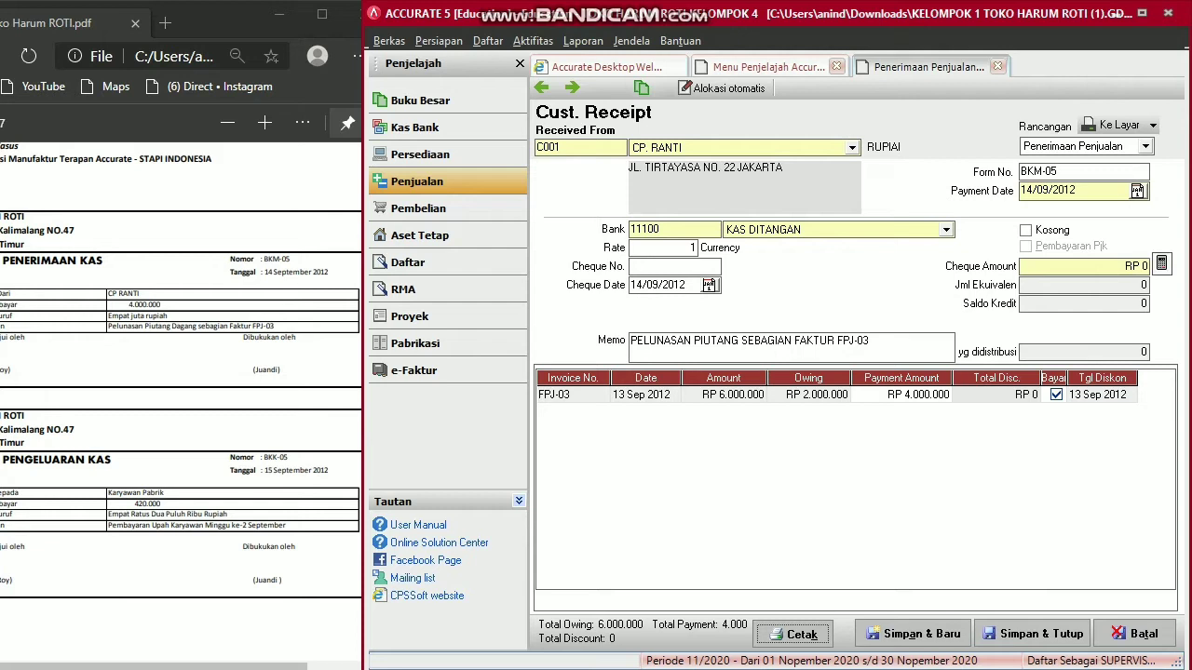
left_click(1161, 265)
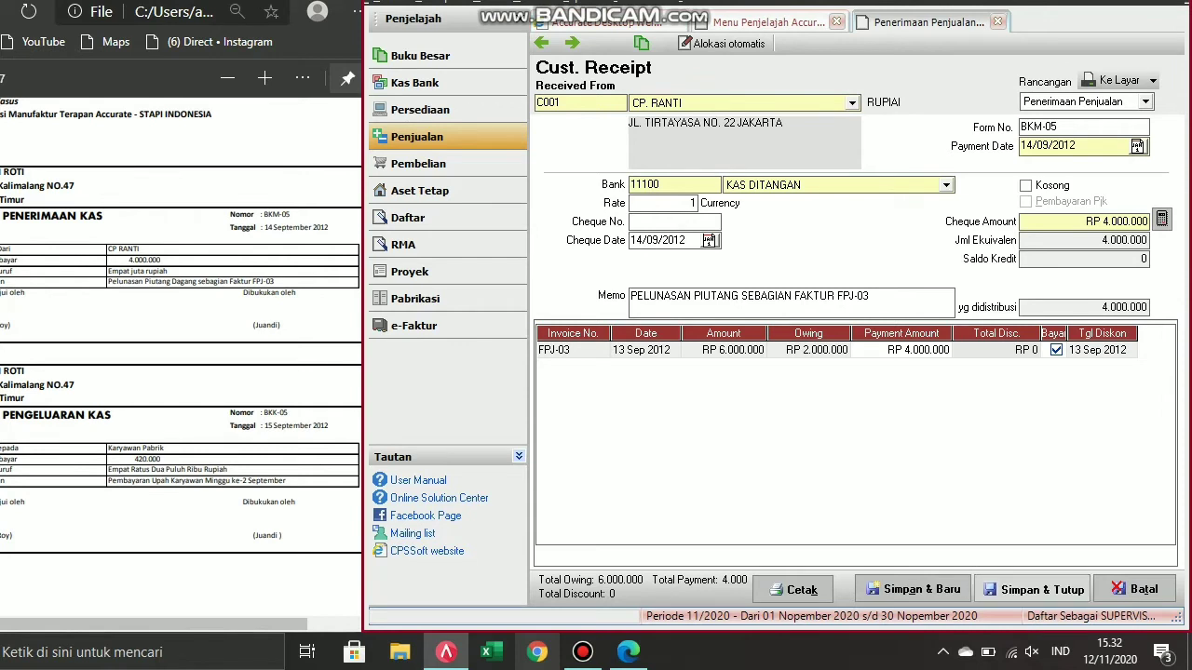
left_click(1033, 590)
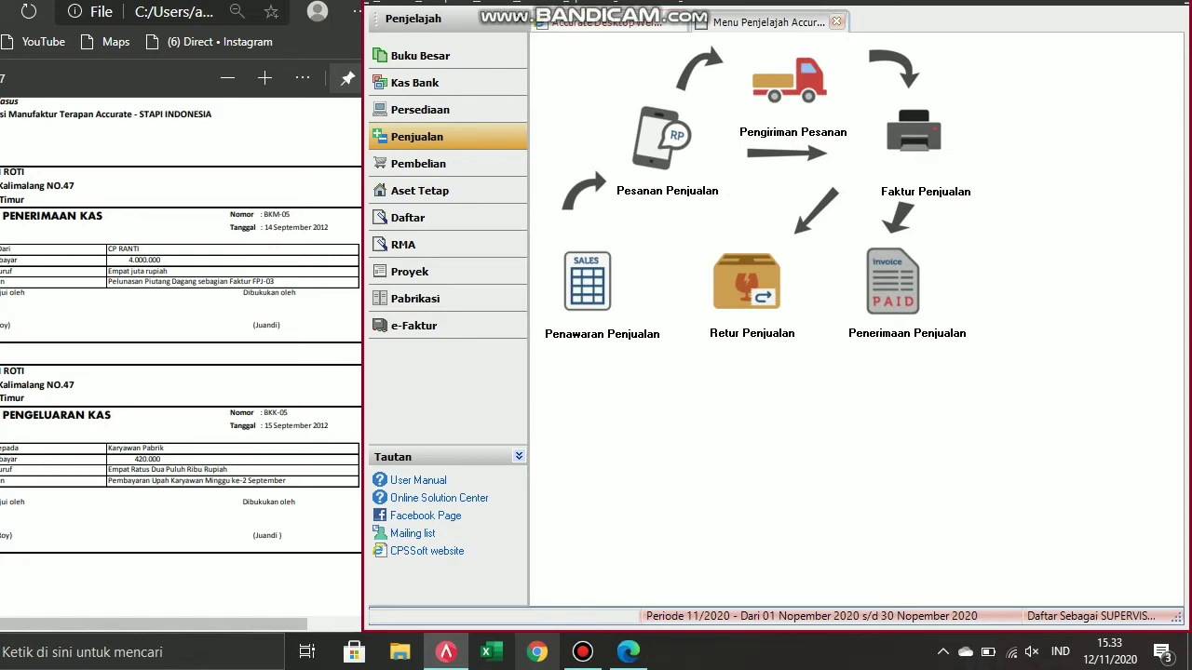
Reopen the saved customer receipt BKM-05 and view its journal.
left_click(893, 282)
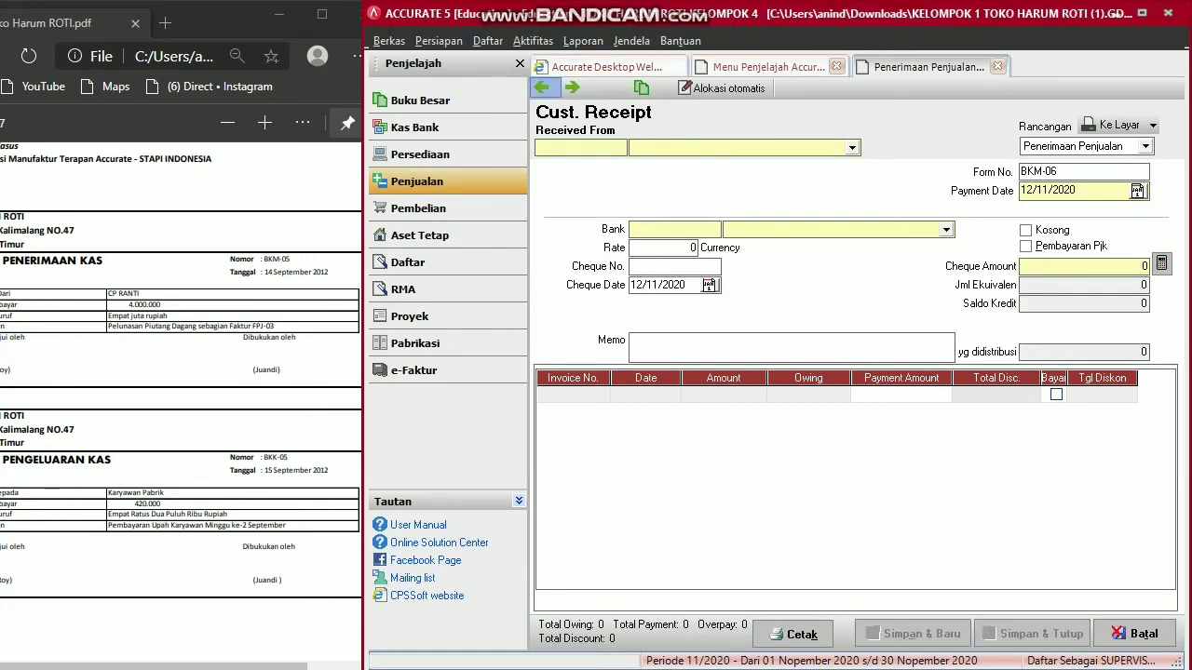
double_click(1038, 172)
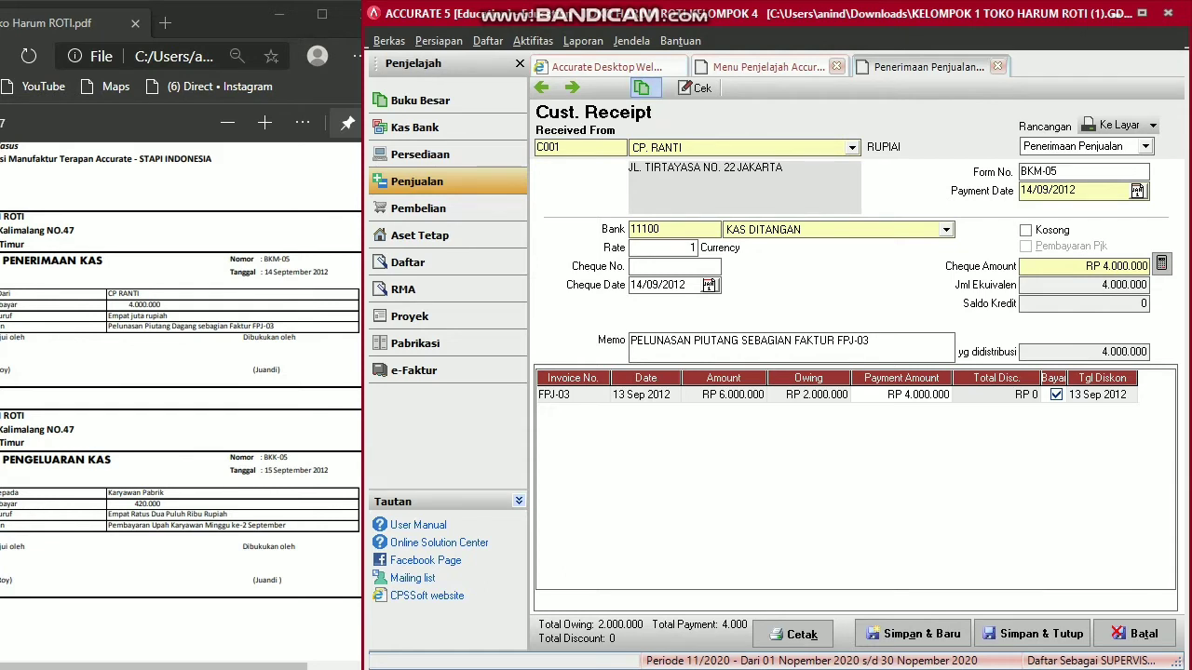
left_click(641, 87)
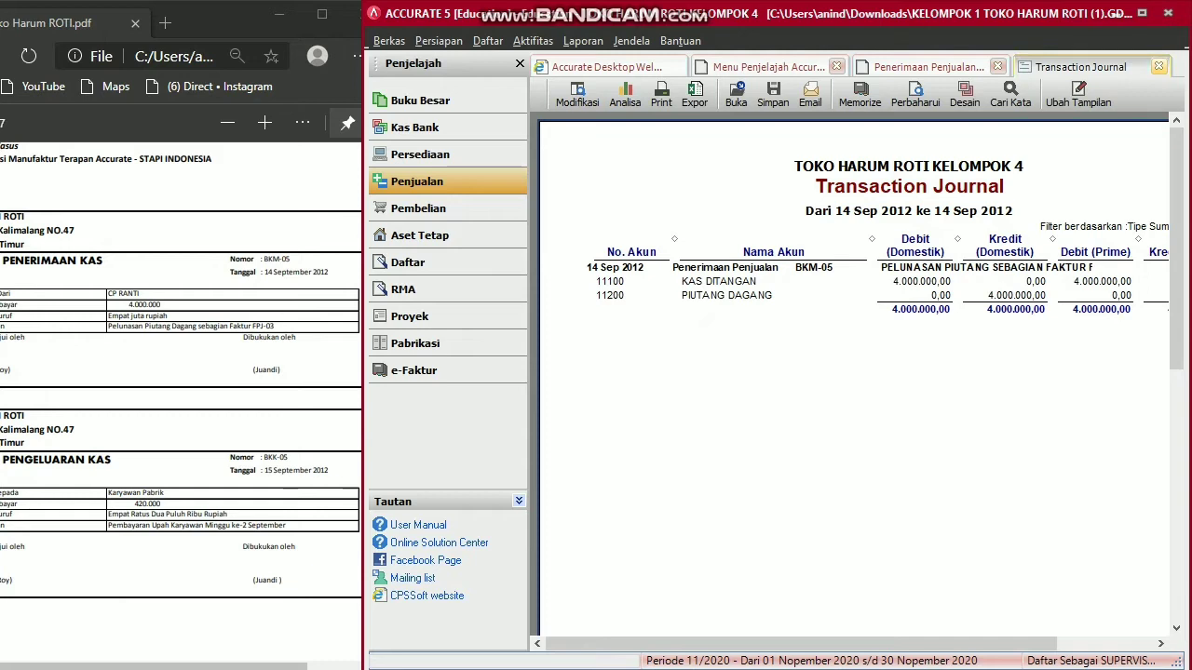
Close the transaction journal and the customer receipt.
left_click(1158, 66)
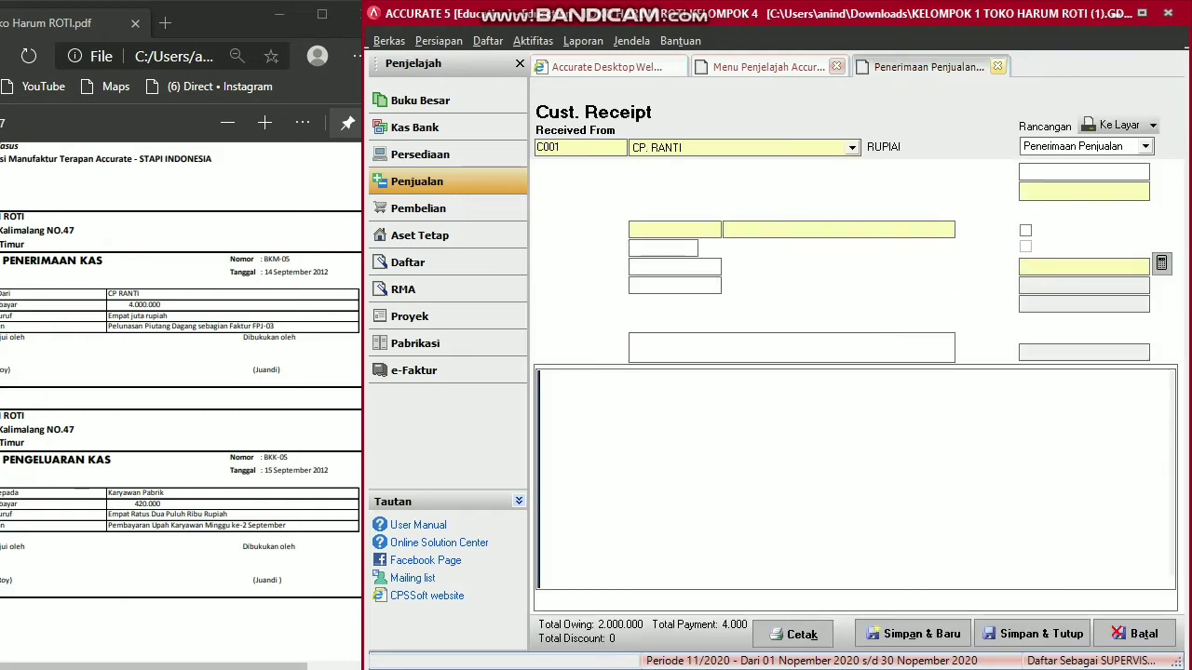
left_click(997, 66)
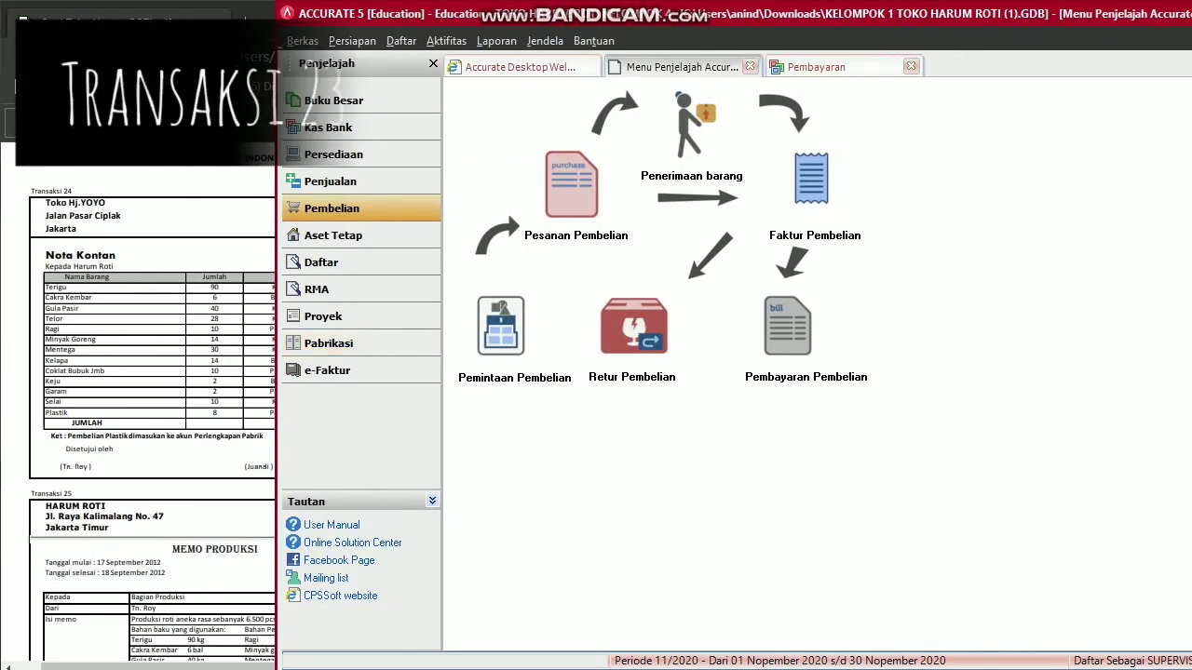
Locate transaction 23 in the exercise PDF and start a new cash/bank payment paid from KAS DITANGAN.
left_click_drag(345, 344, 465, 349)
left_click(410, 359)
scroll(410, 358, "down", 1)
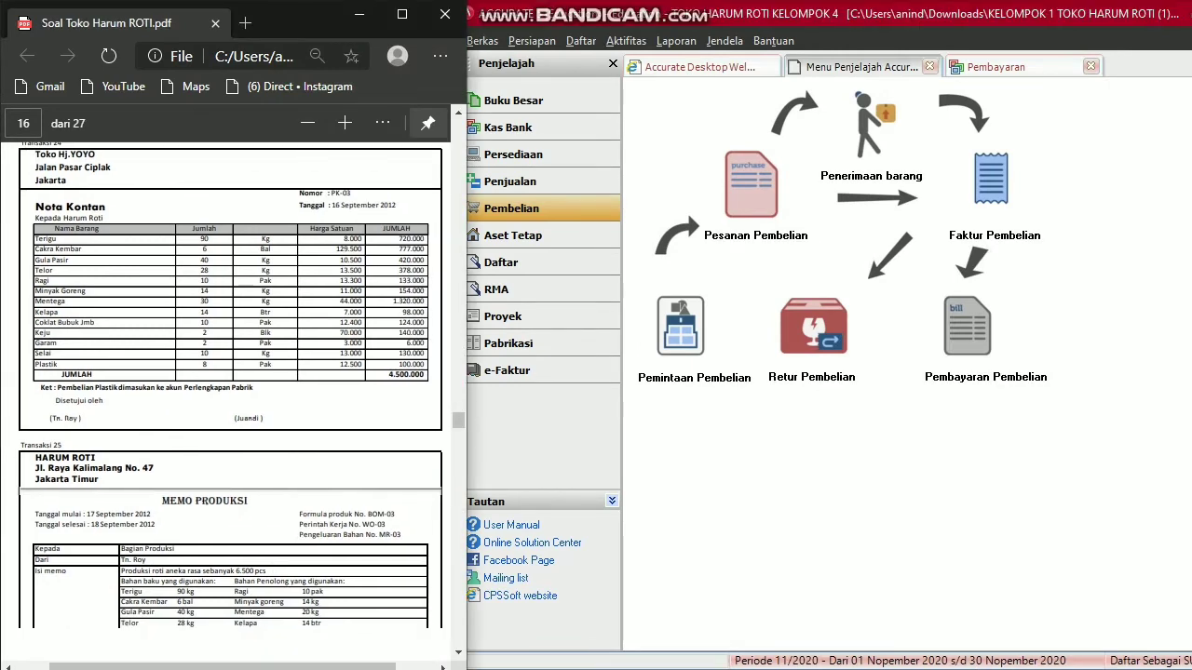
scroll(230, 401, "up", 5)
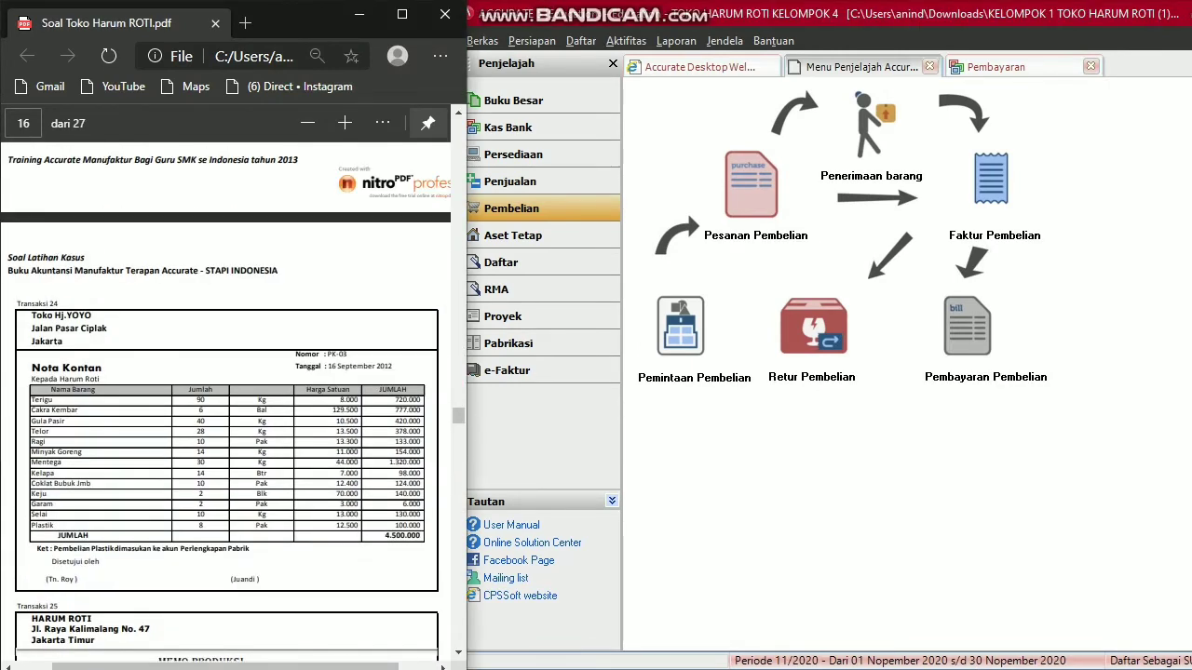
scroll(225, 401, "up", 3)
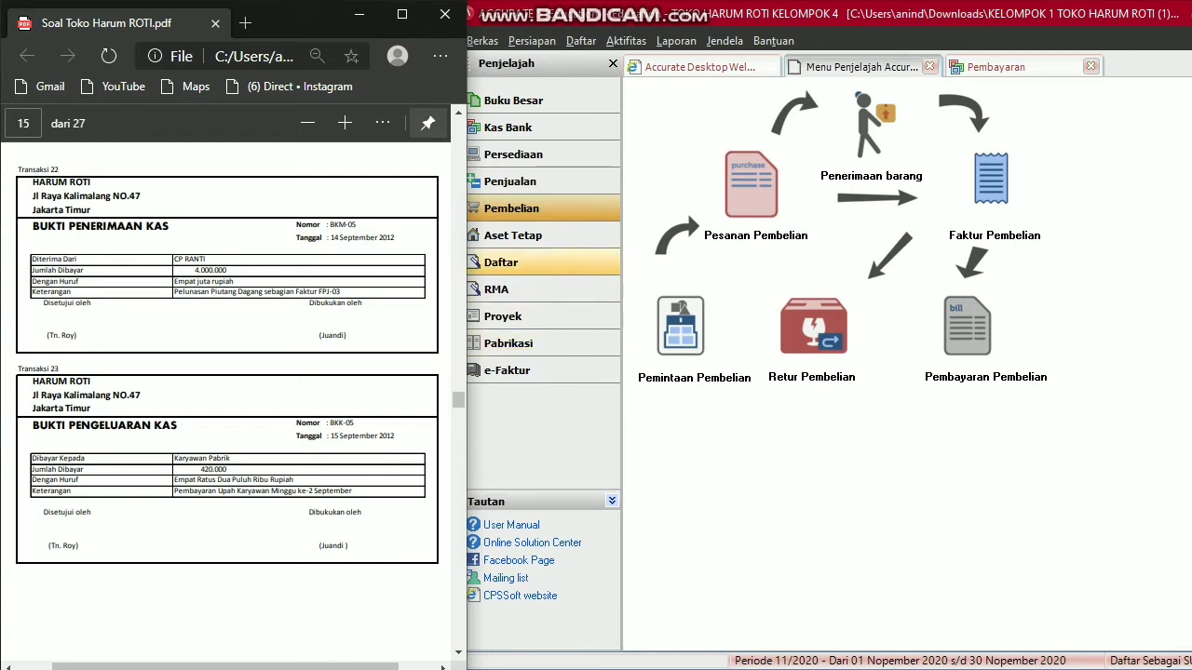
left_click(508, 128)
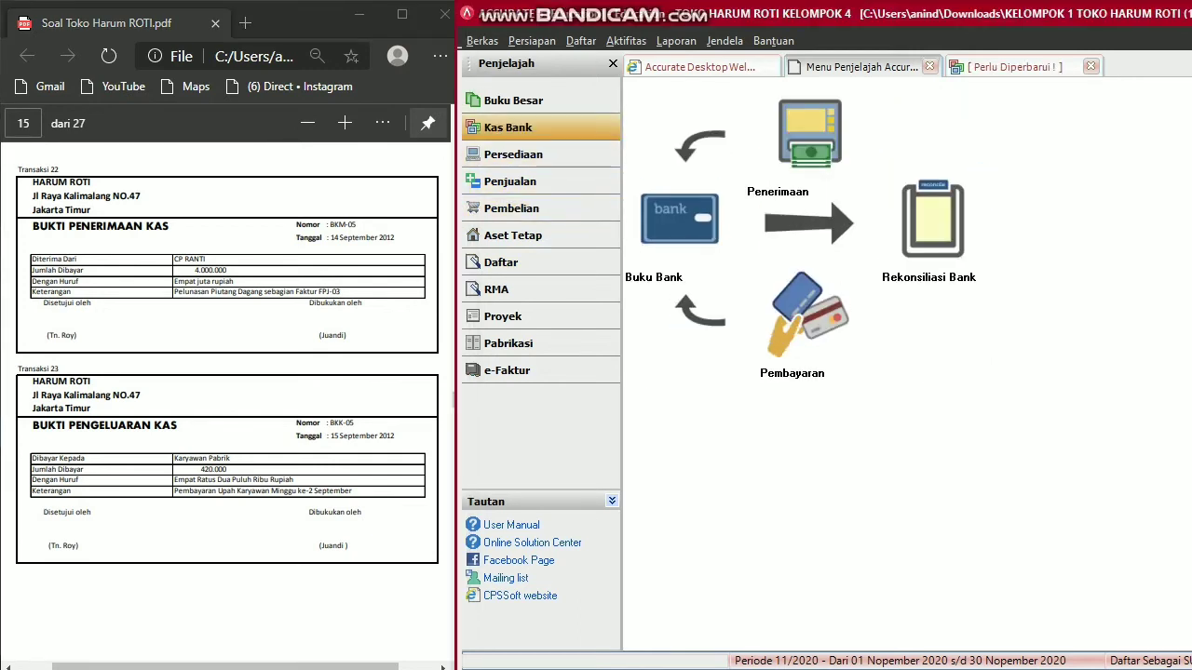
left_click(807, 319)
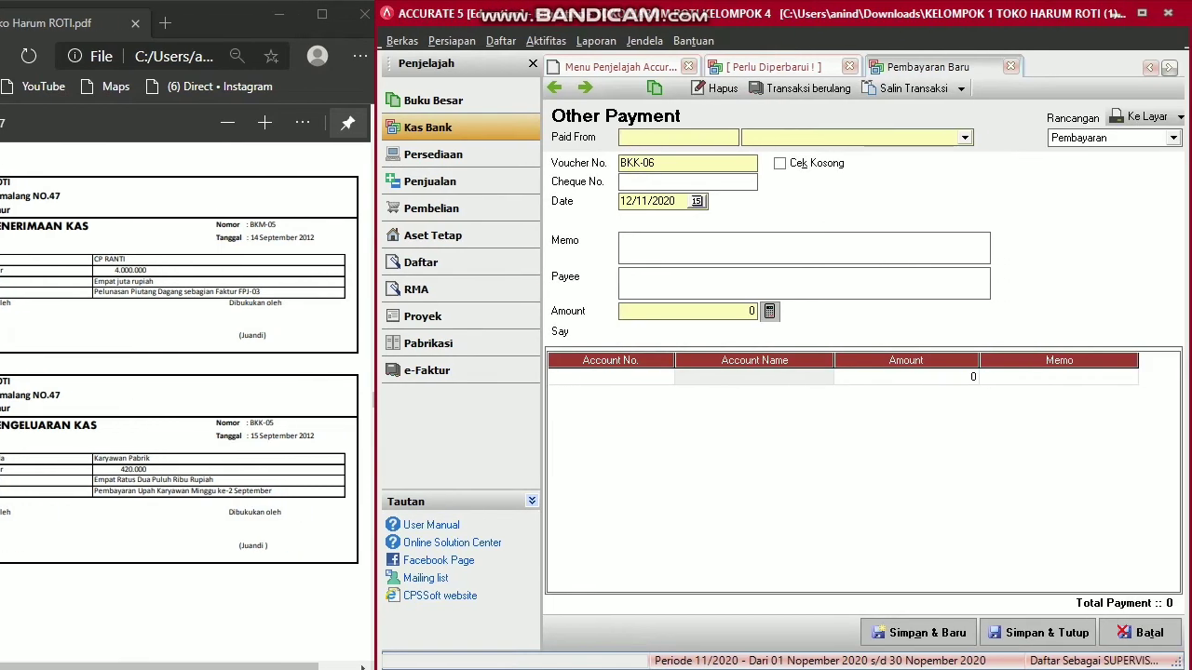
left_click(965, 137)
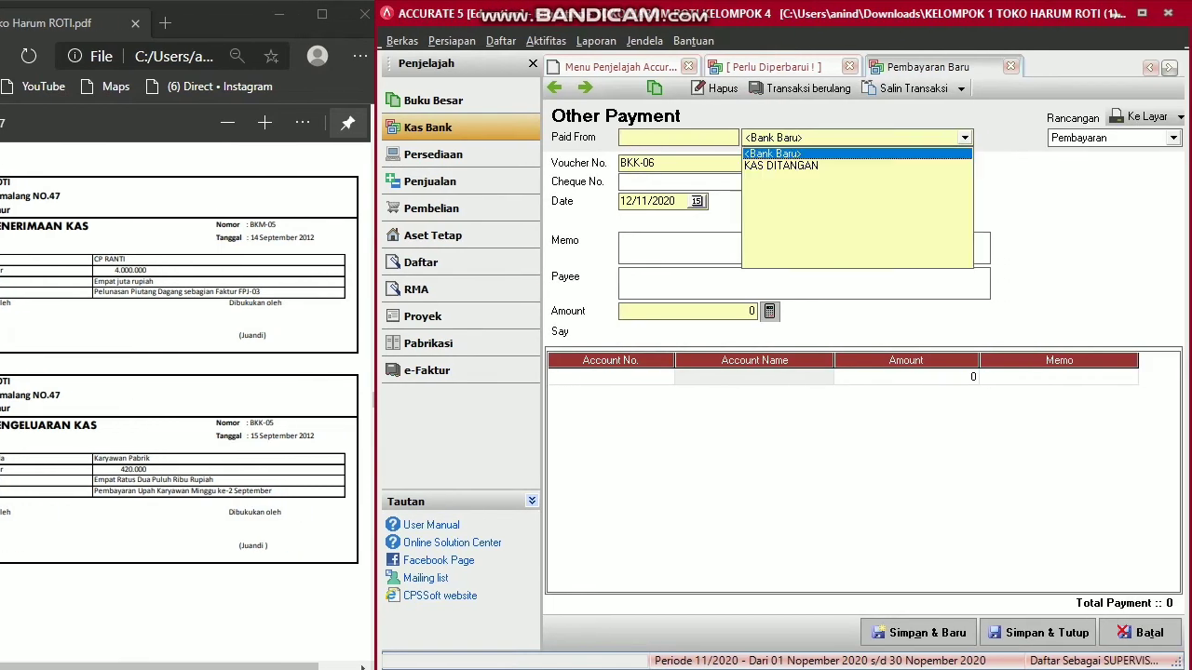
left_click(781, 165)
Set the payment's voucher number to BKK-05 and its date to 15/09/2012.
left_click(655, 163)
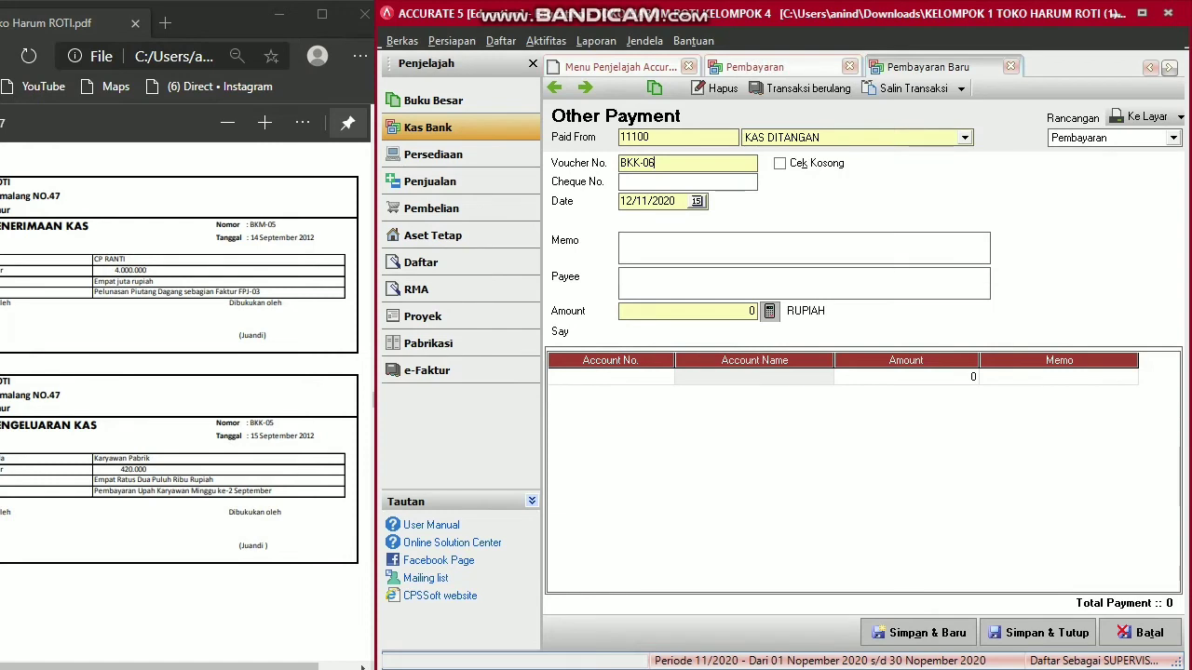
left_click_drag(655, 163, 642, 163)
key("BackSpace")
type("05")
left_click(697, 201)
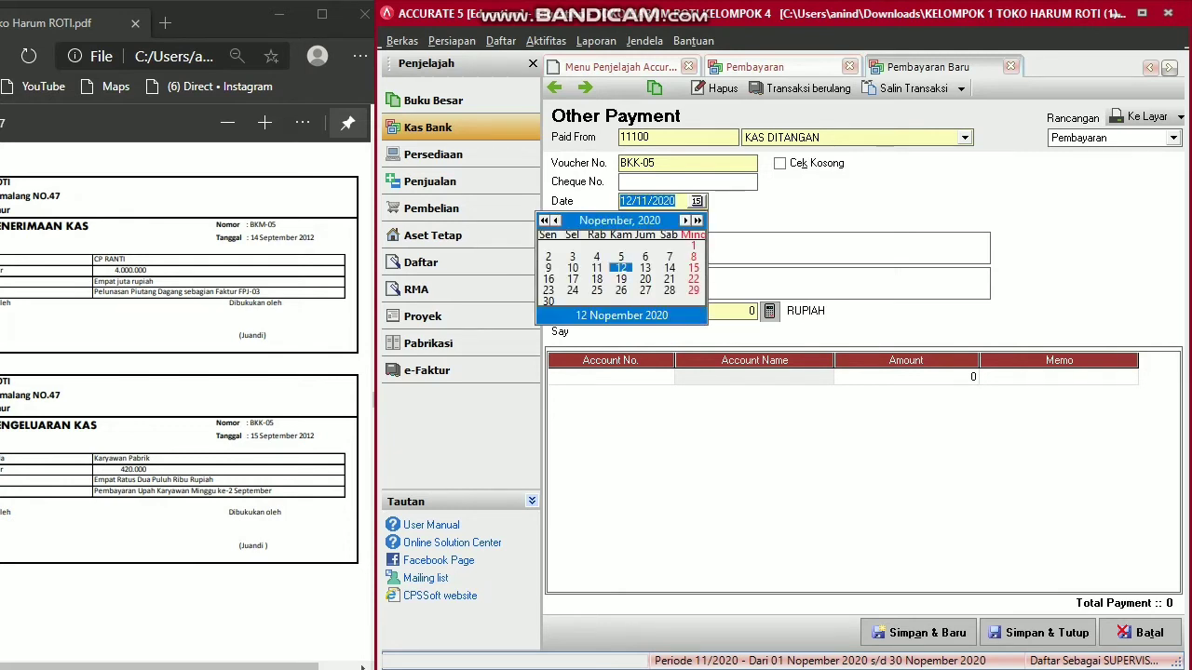
double_click(647, 201)
type("1509")
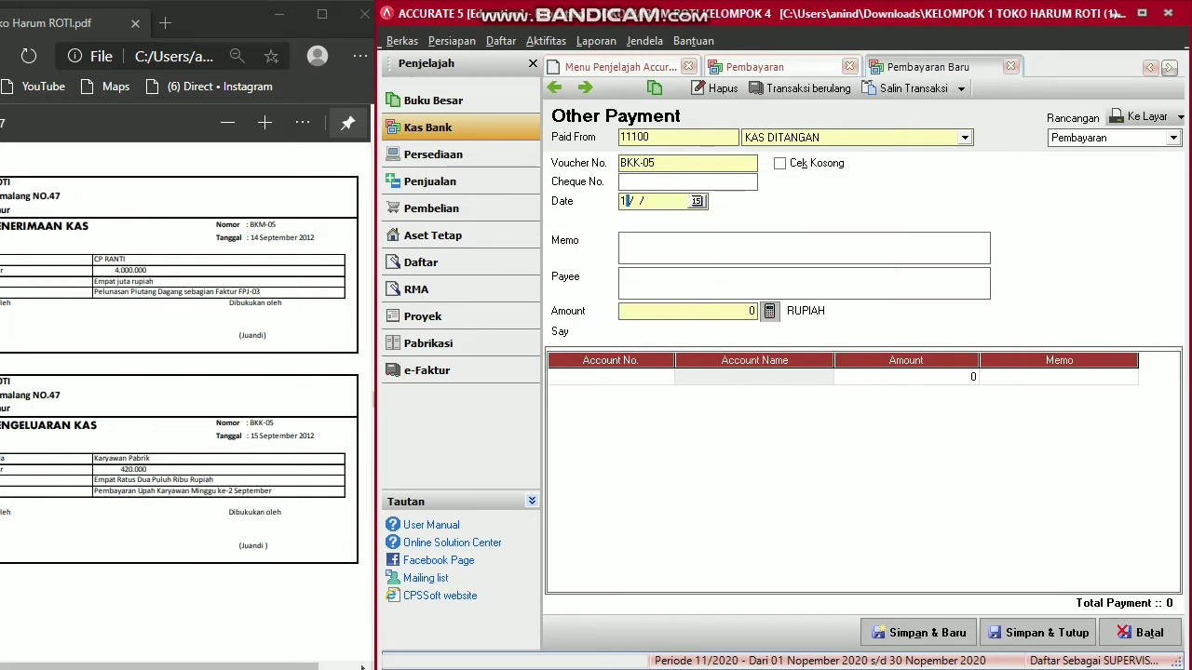
type("29")
type("12")
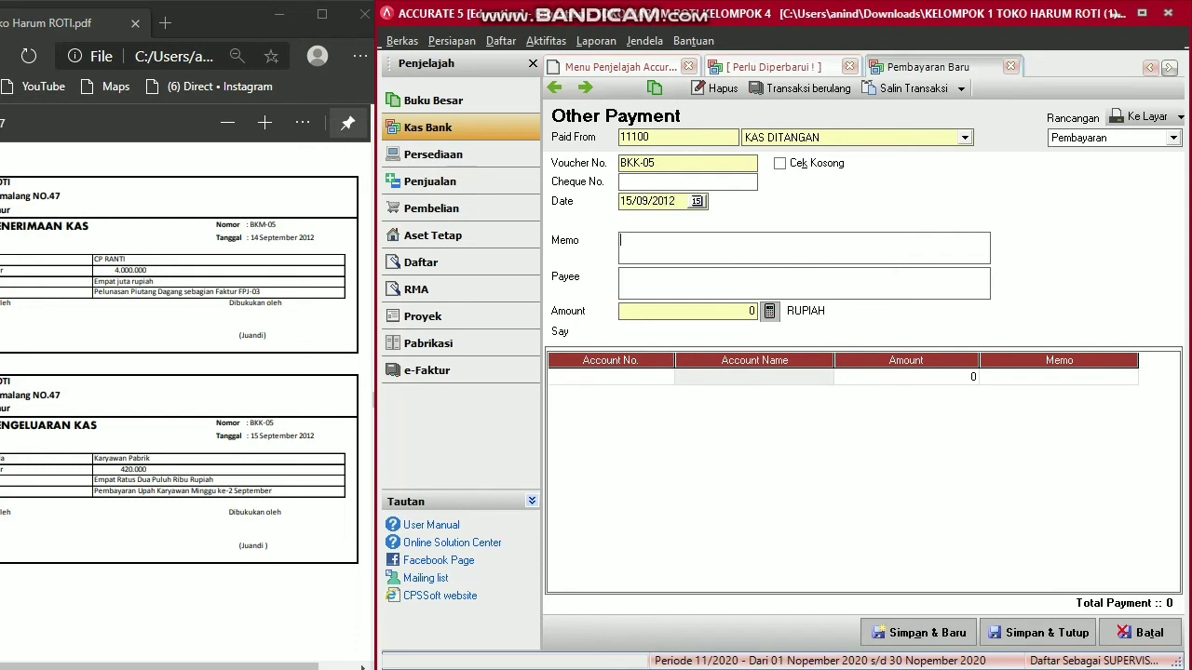
Enter the memo "PEMBAYARAN UPAH KARYAWAN MINGGU KE-2 SEPTEMBER" and the payee "KARAWAYN PABRIK" on the payment.
type("PEMBAYARAN UPAH ")
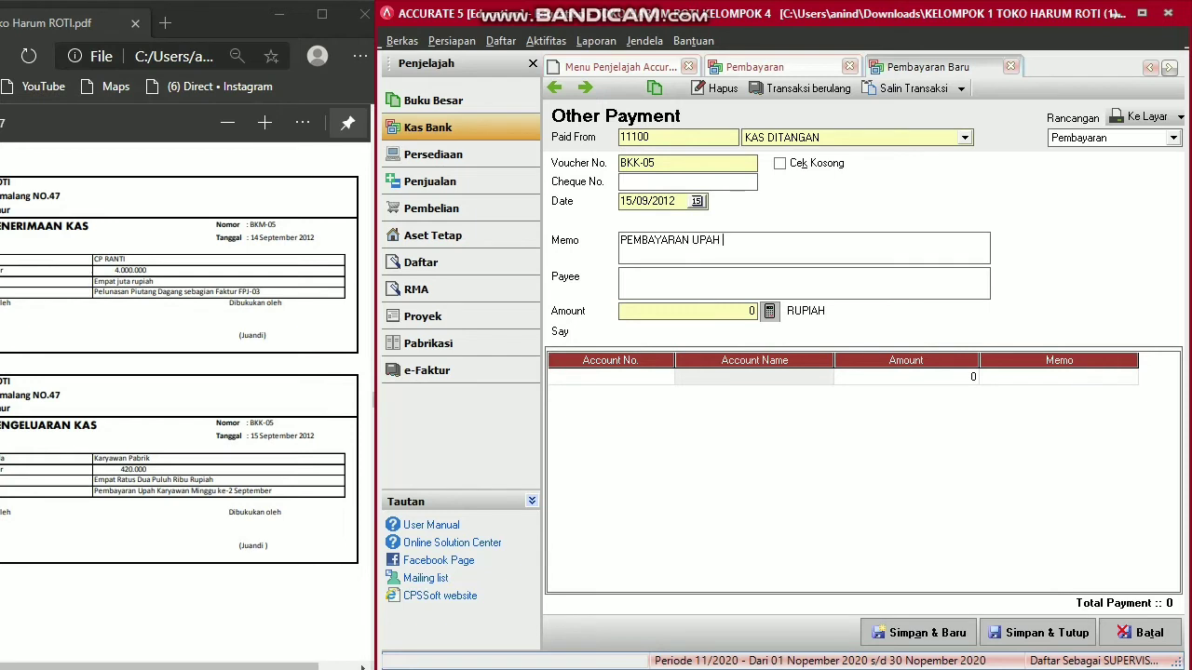
type("KARYAWAN  MINGGU KE-2 SEPT")
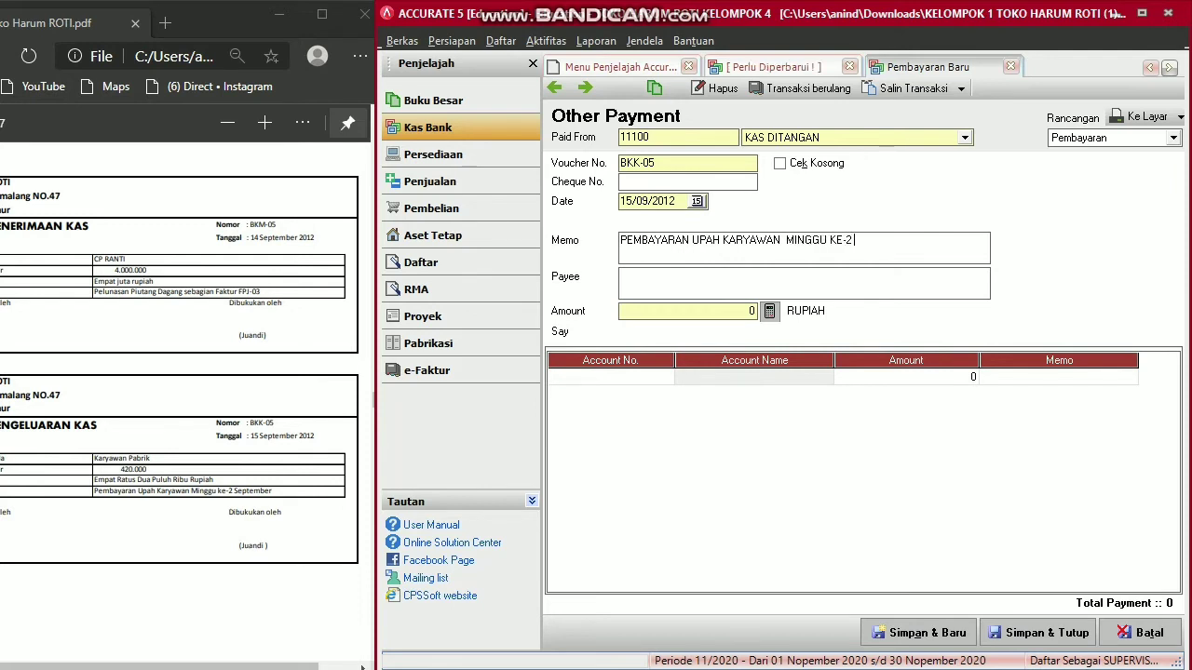
type("EMBER")
type("KAR")
type("AWAYN 0")
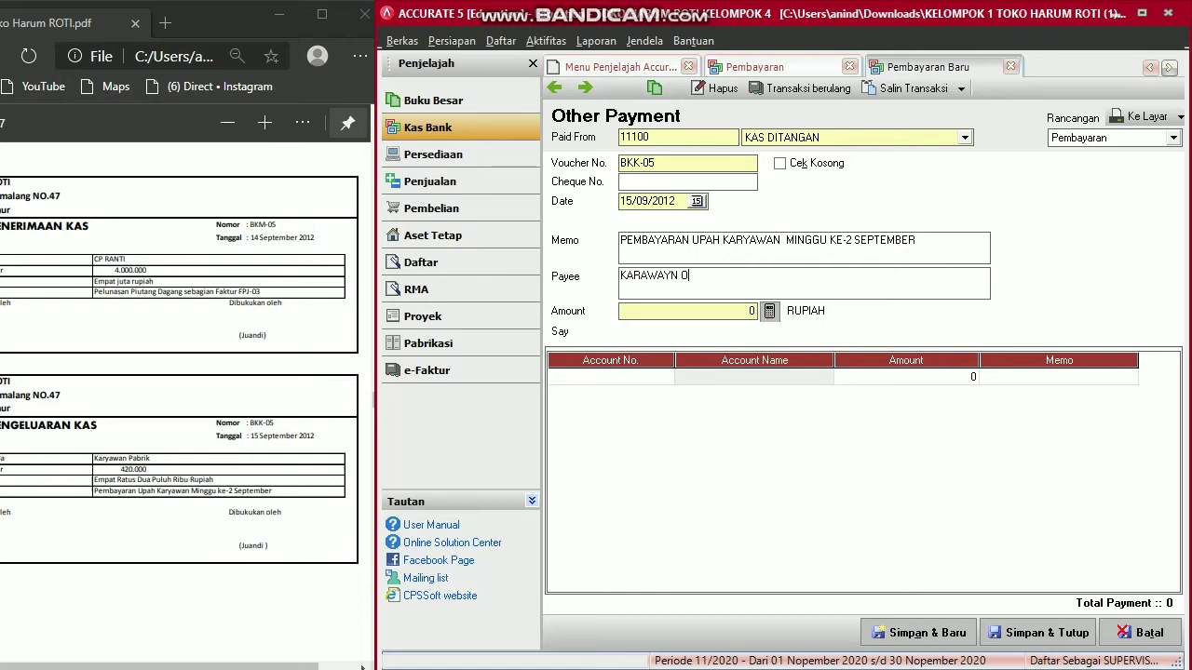
key("BackSpace")
type("PABRIK")
Assign account 54000, BIAYA TENAGA KERJA LANGSUNG, to the first payment line.
left_click(609, 377)
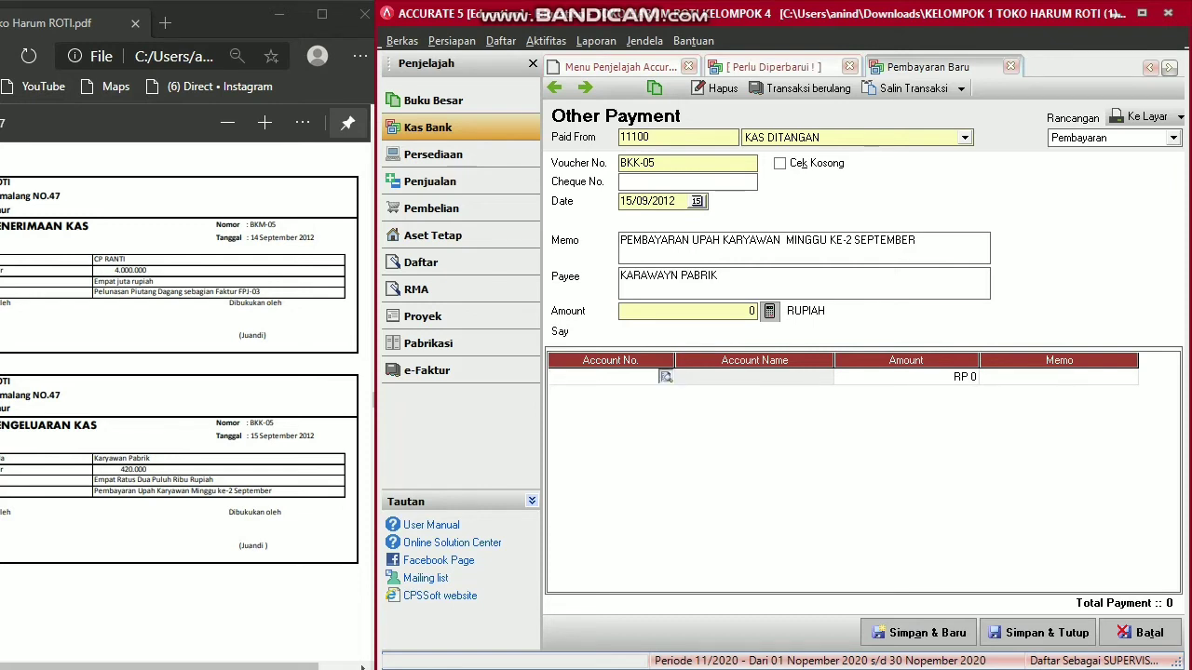
left_click(665, 377)
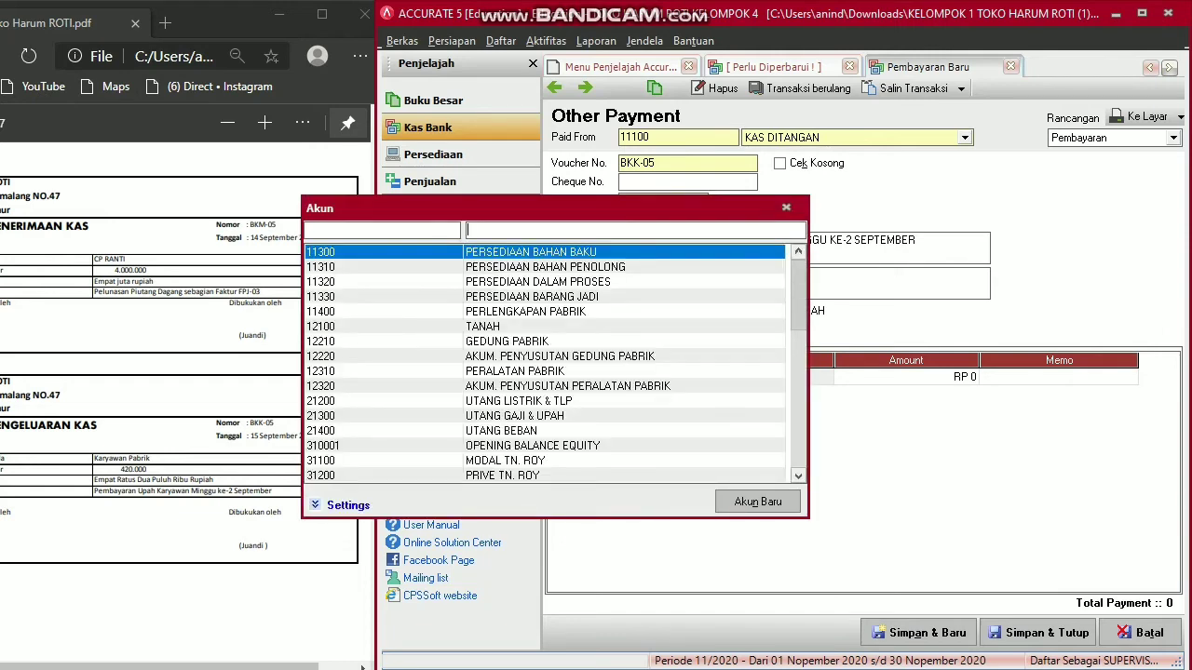
type("BIAY")
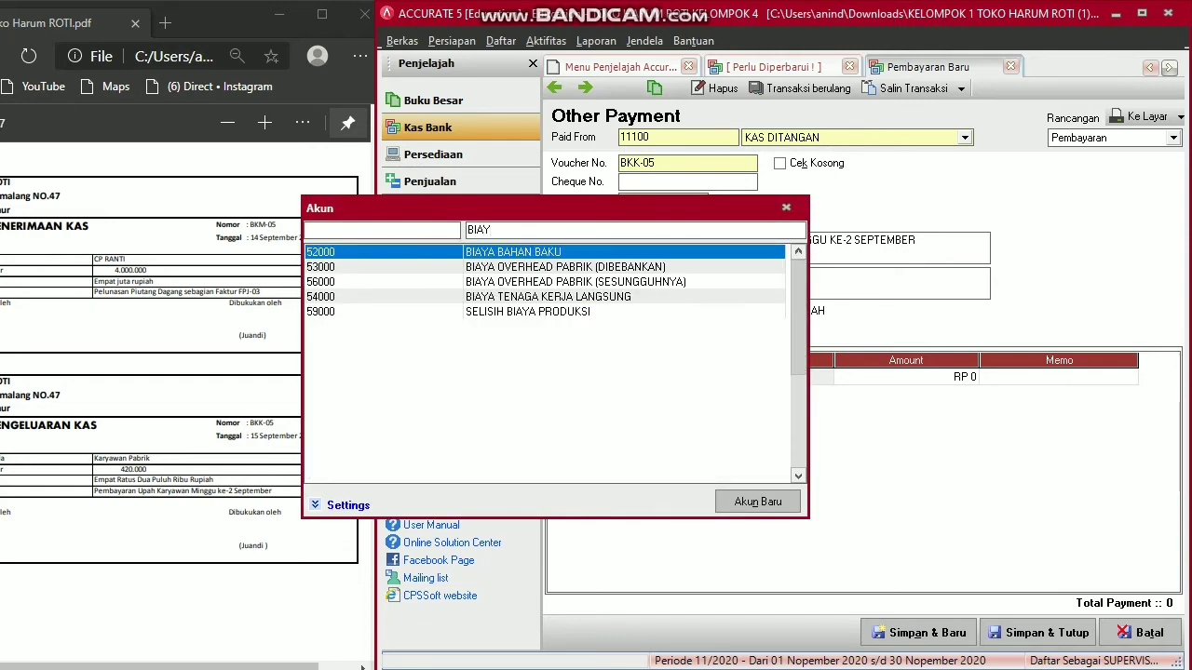
key("Down")
key("Down")
key("Down")
key("Return")
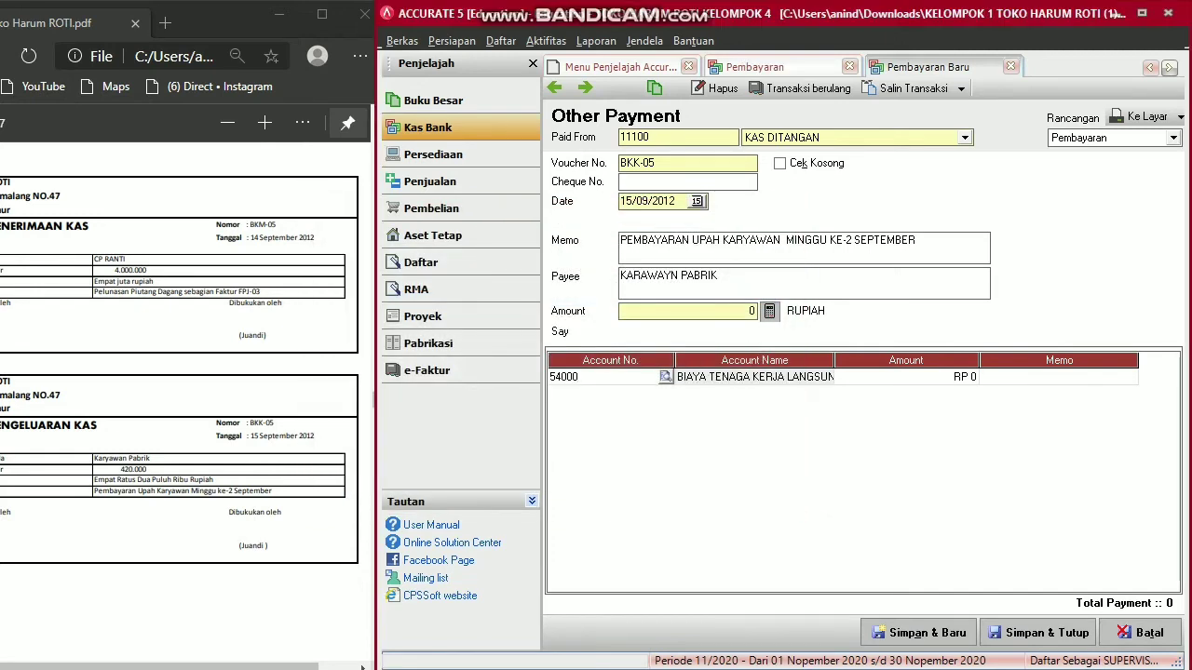
Set the line amount to 420.000, calculate the payment amount, then save and close the payment.
left_click(906, 377)
type("4200")
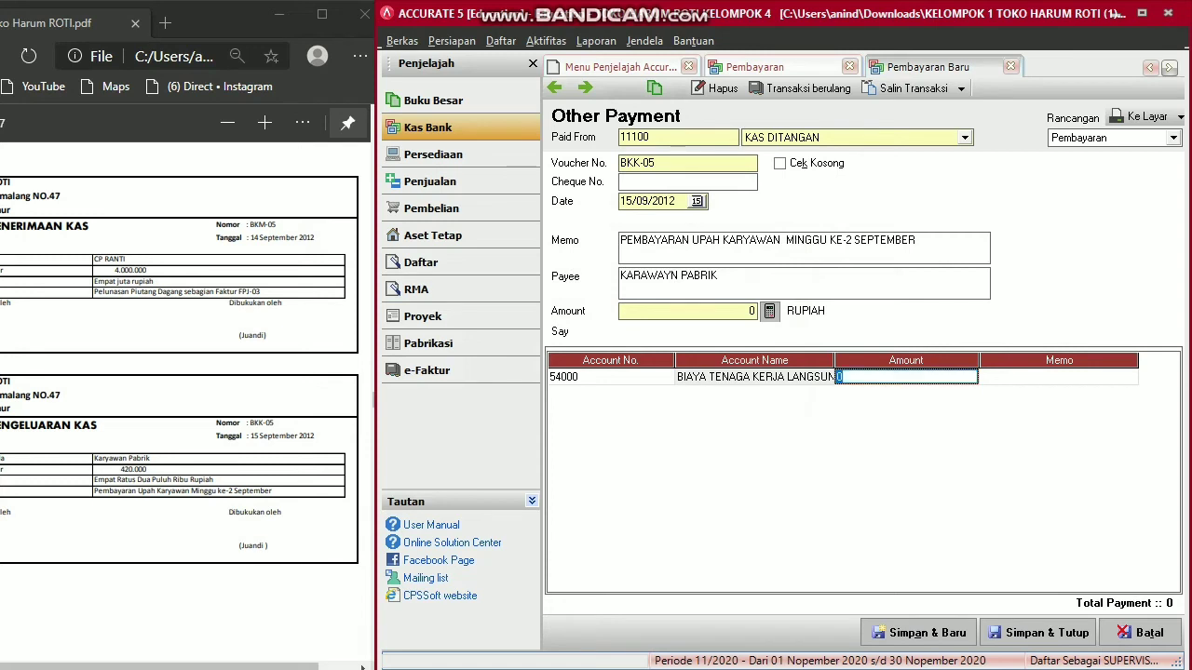
type("00")
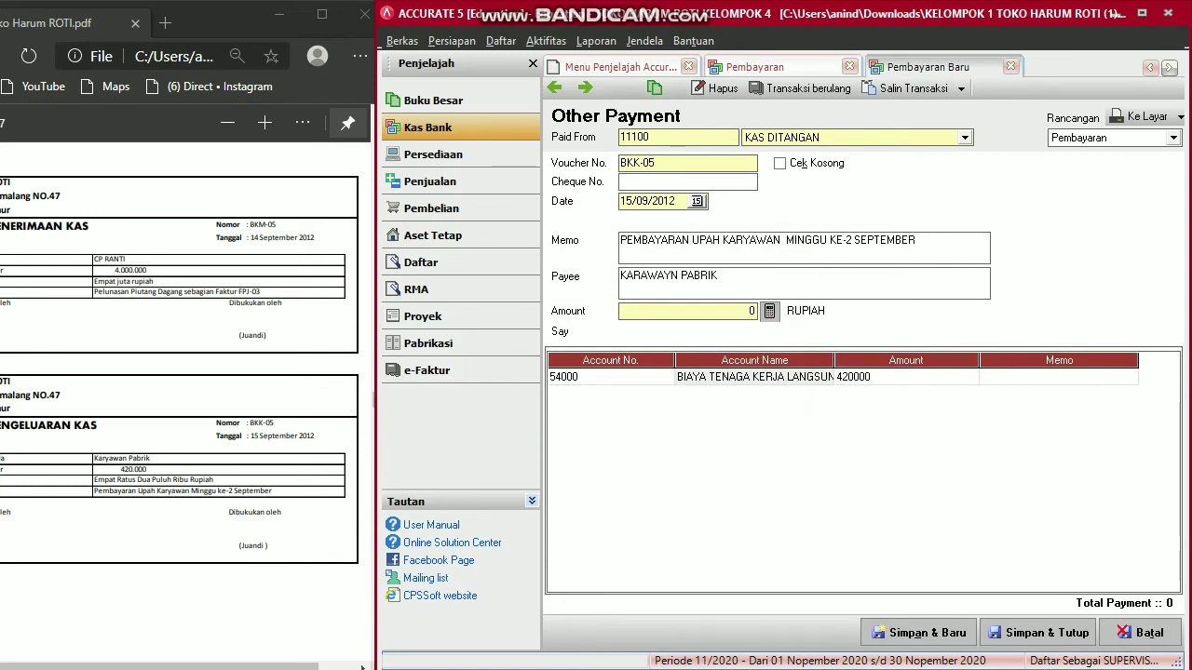
key("Return")
key("Return")
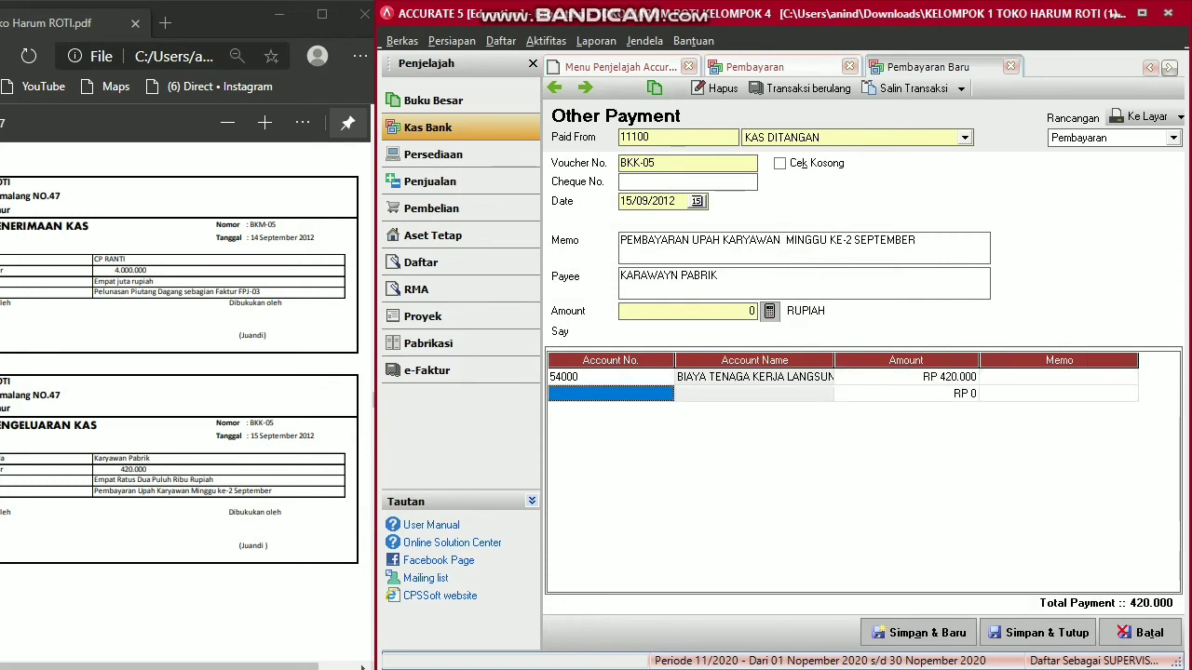
key("Up")
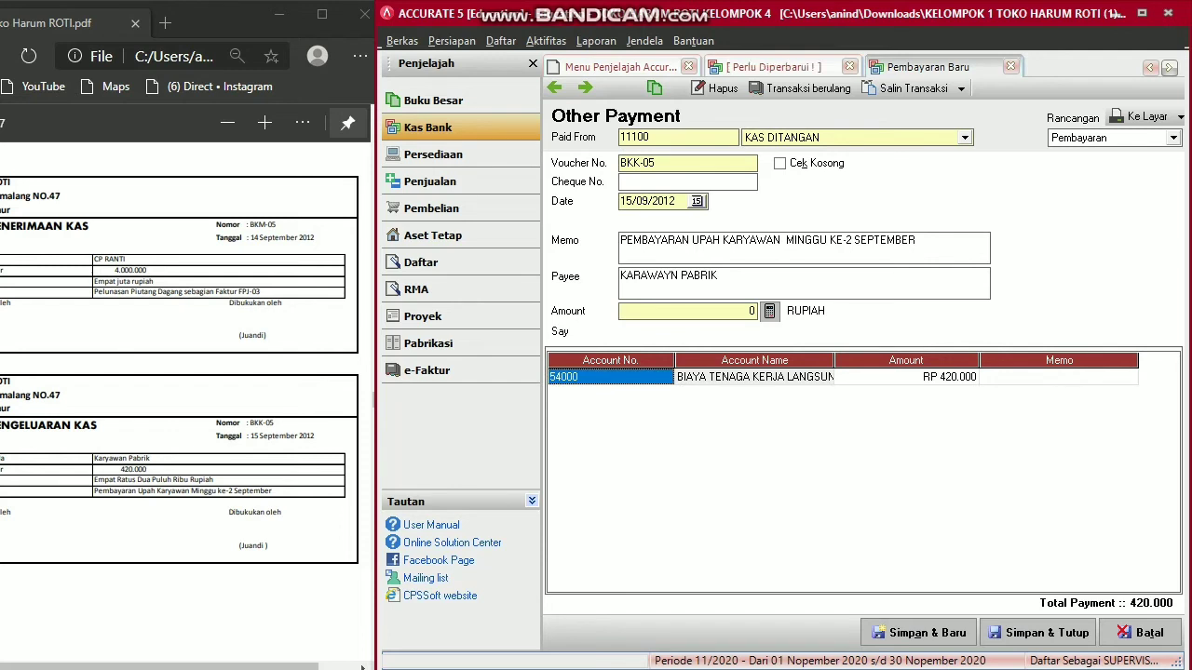
left_click(770, 312)
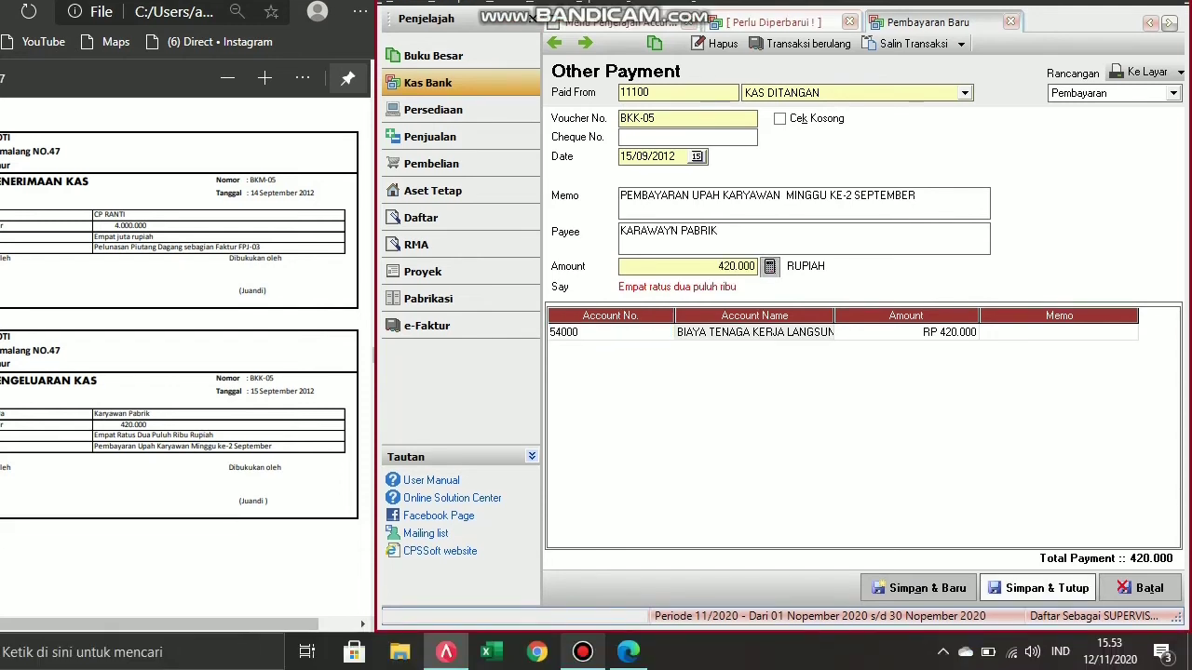
left_click(1038, 587)
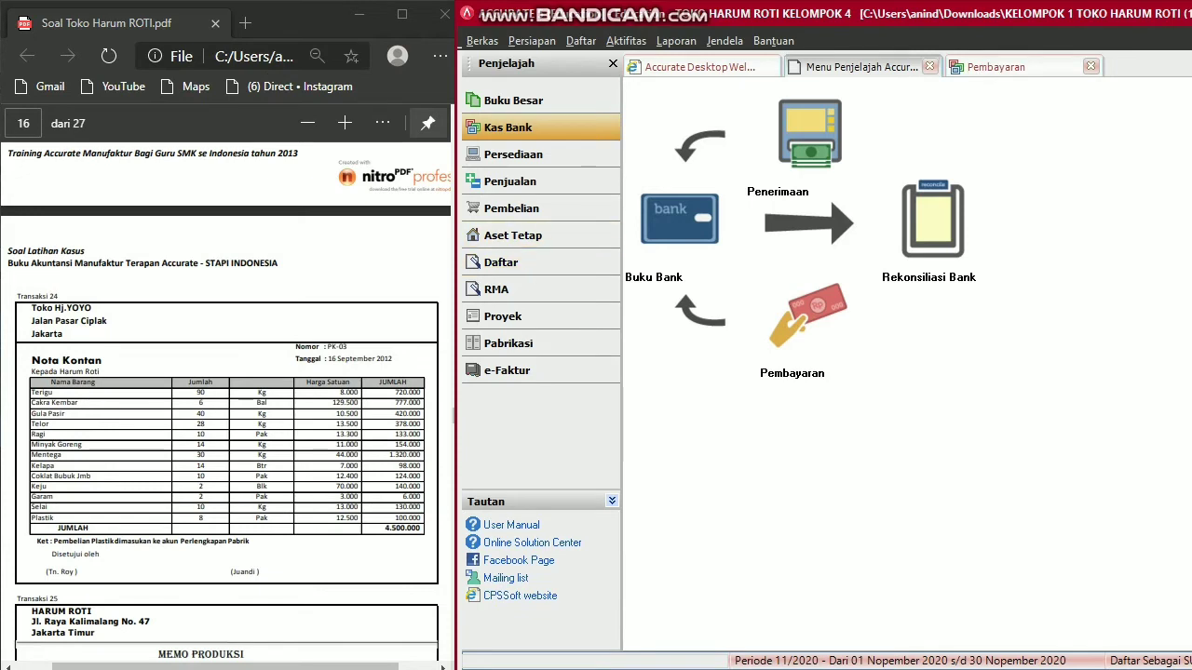
Start a new purchase invoice for vendor TOKO HJ. YOYO.
left_click(521, 208)
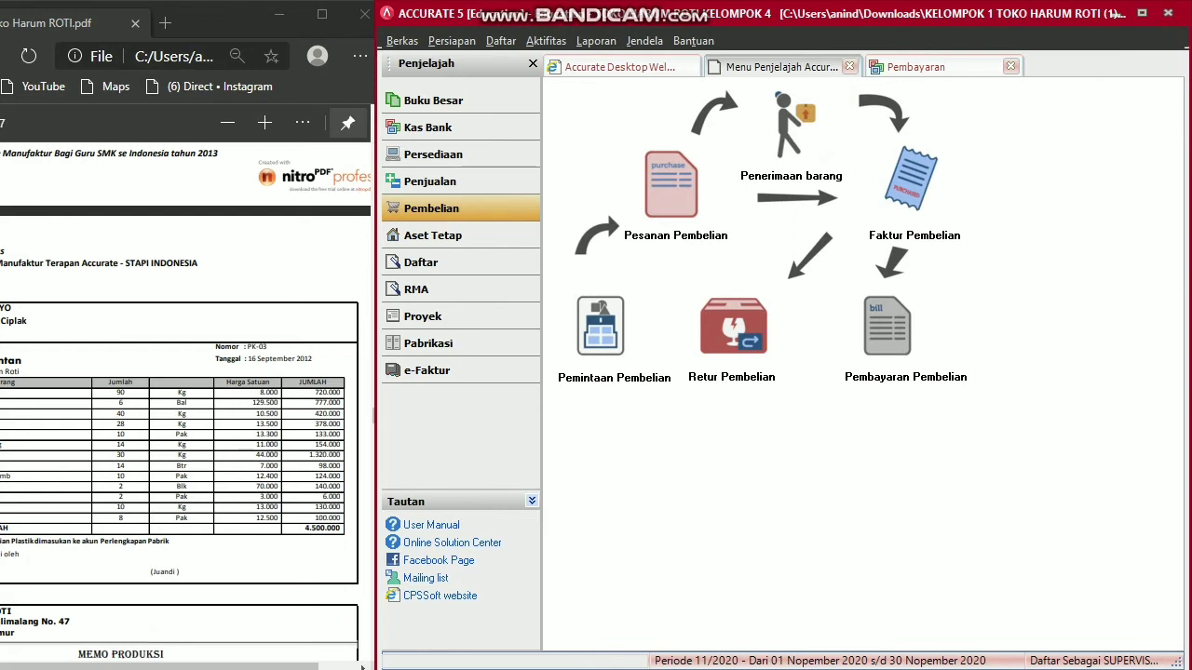
left_click(911, 178)
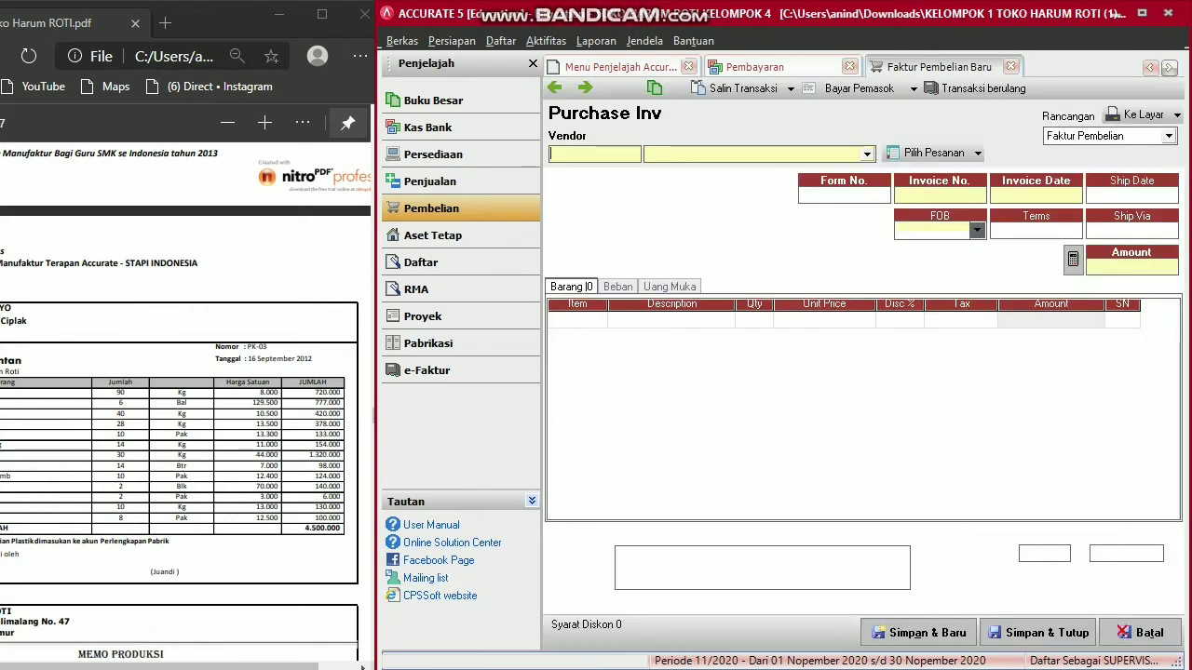
left_click(867, 155)
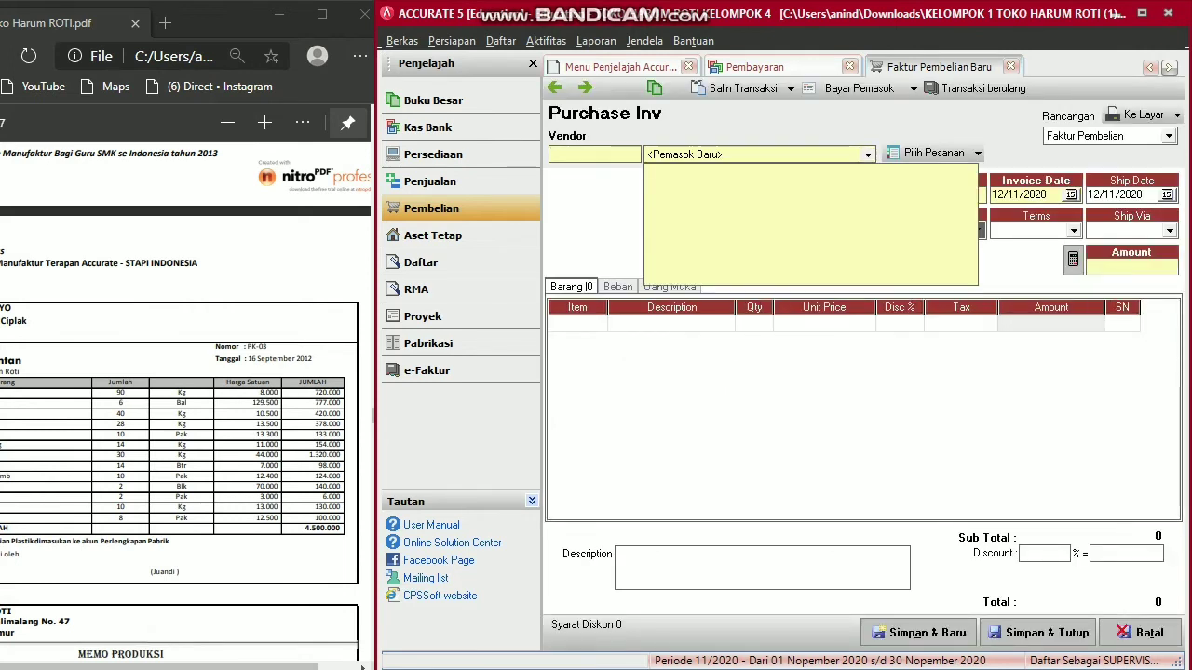
left_click(685, 182)
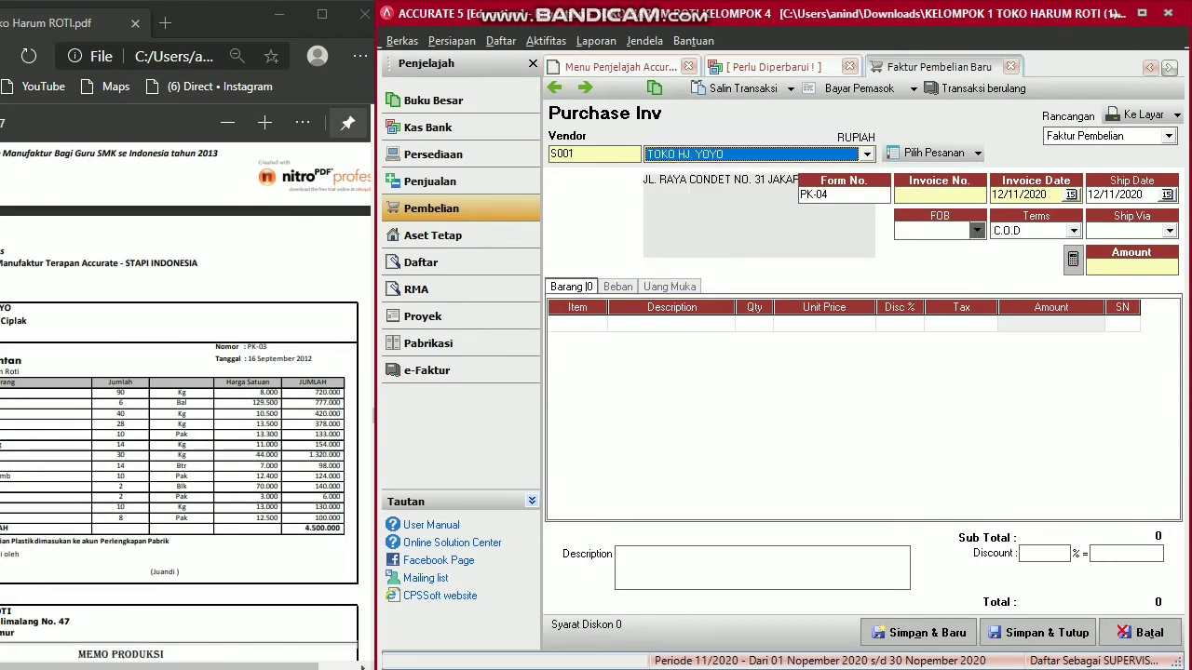
Set both the form number and the invoice number of the purchase invoice to PK-03.
key("Tab")
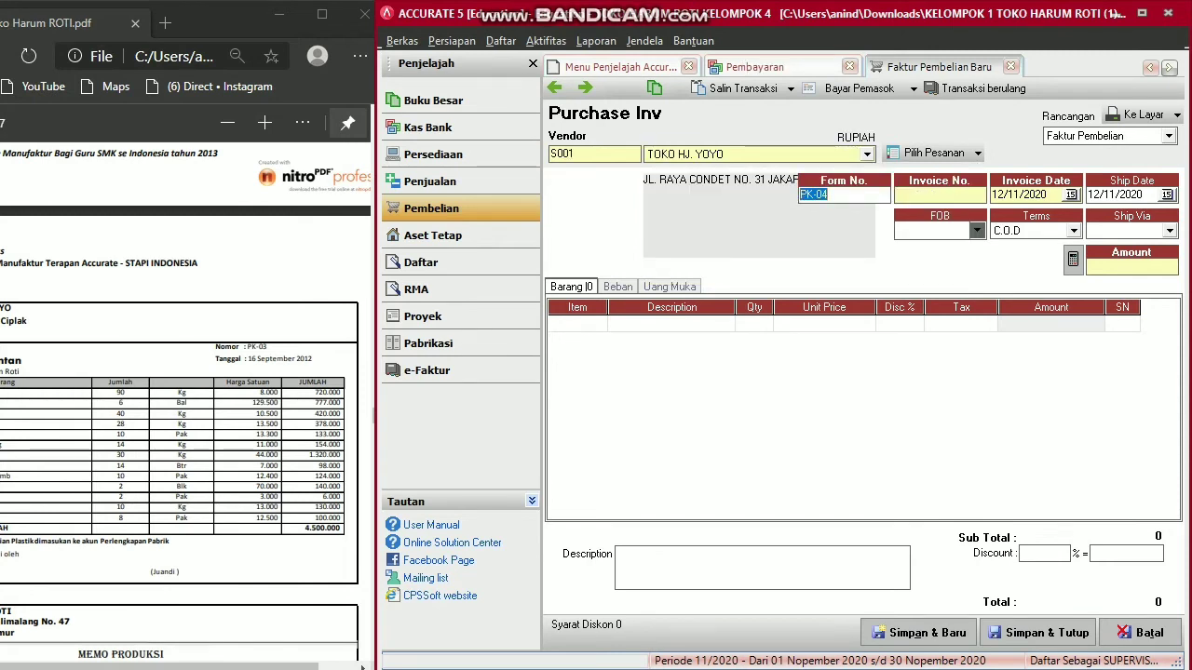
type("PK-03")
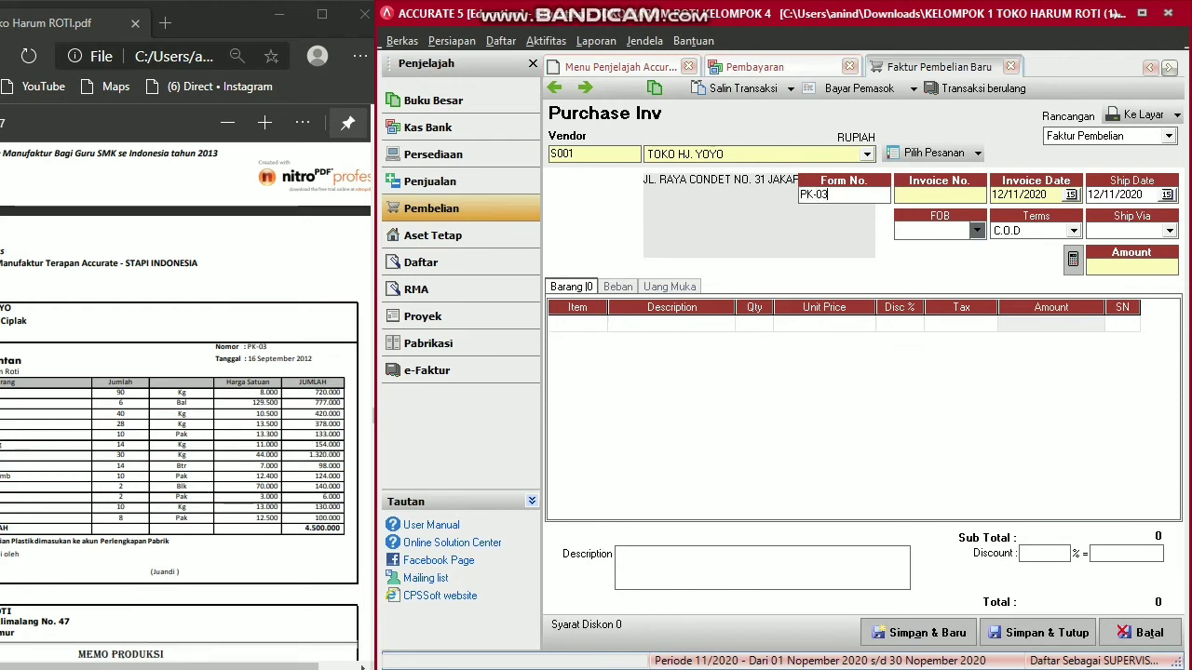
type("PK-03")
key("Tab")
Set both the invoice date and the ship date to 16/09/2012 and move to the first item line.
type("16/09/")
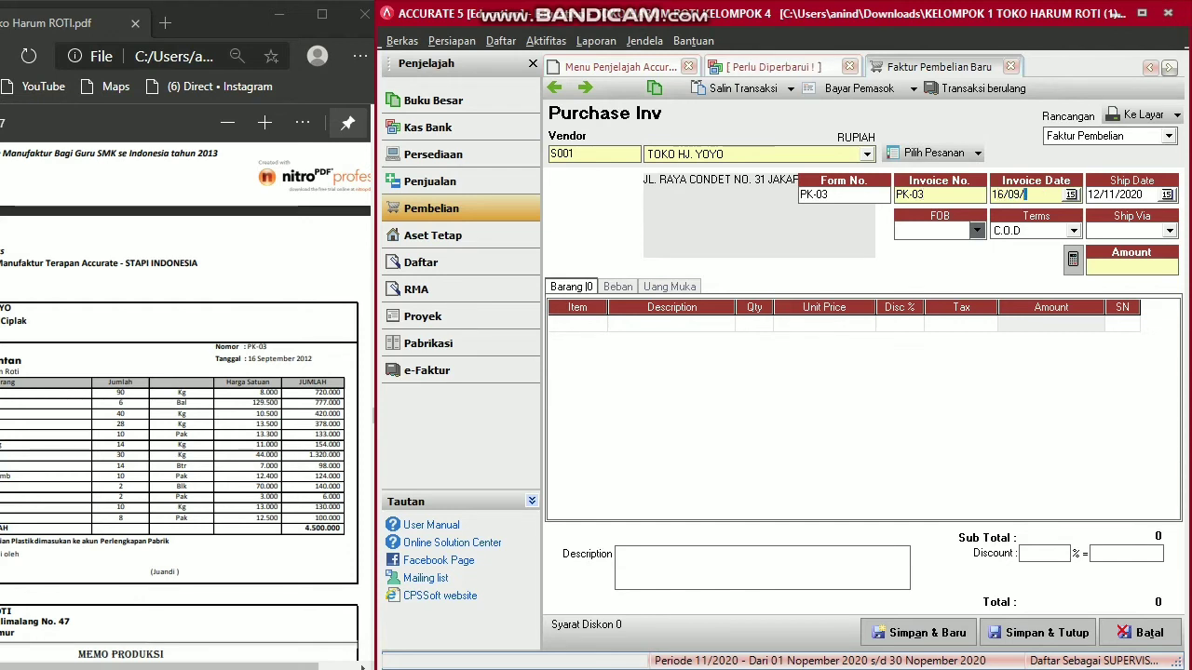
type("2012")
key("Tab")
type("16/09/2012")
key("Tab")
key("Tab")
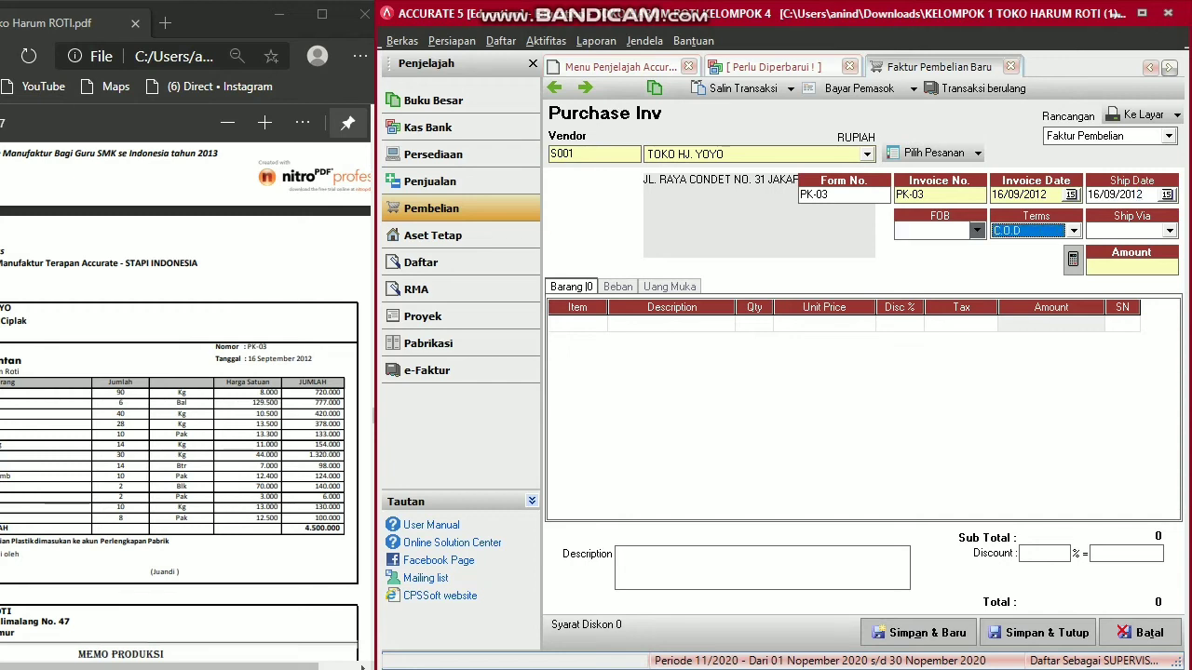
key("Tab")
key("Tab")
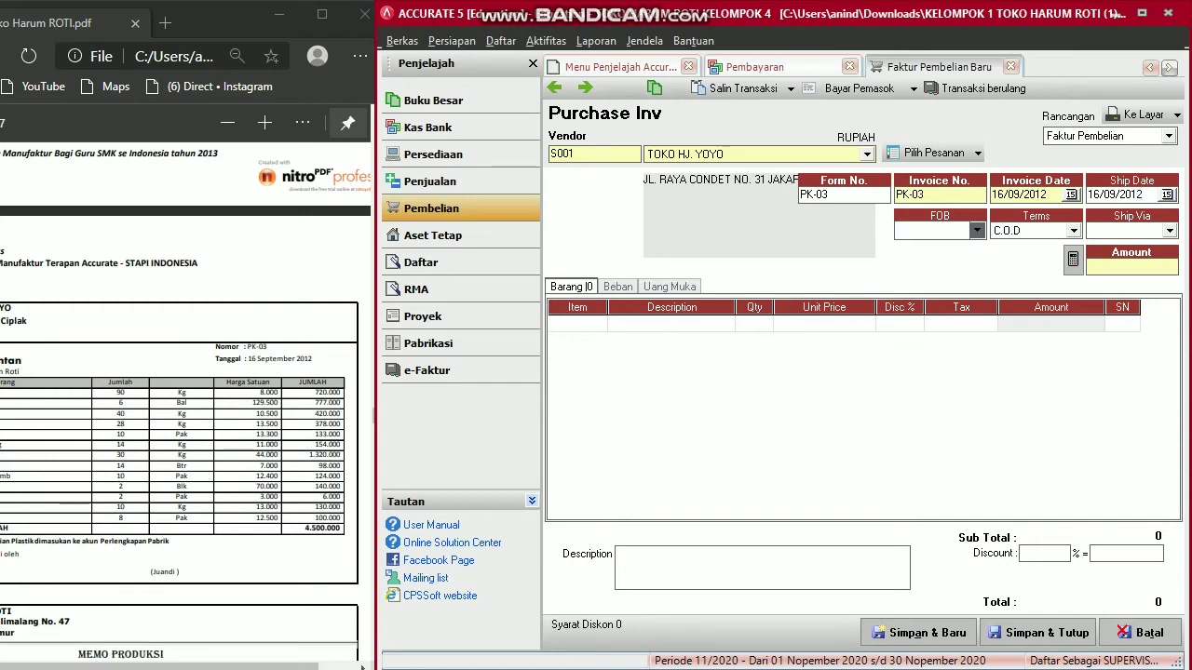
key("Tab")
key("Return")
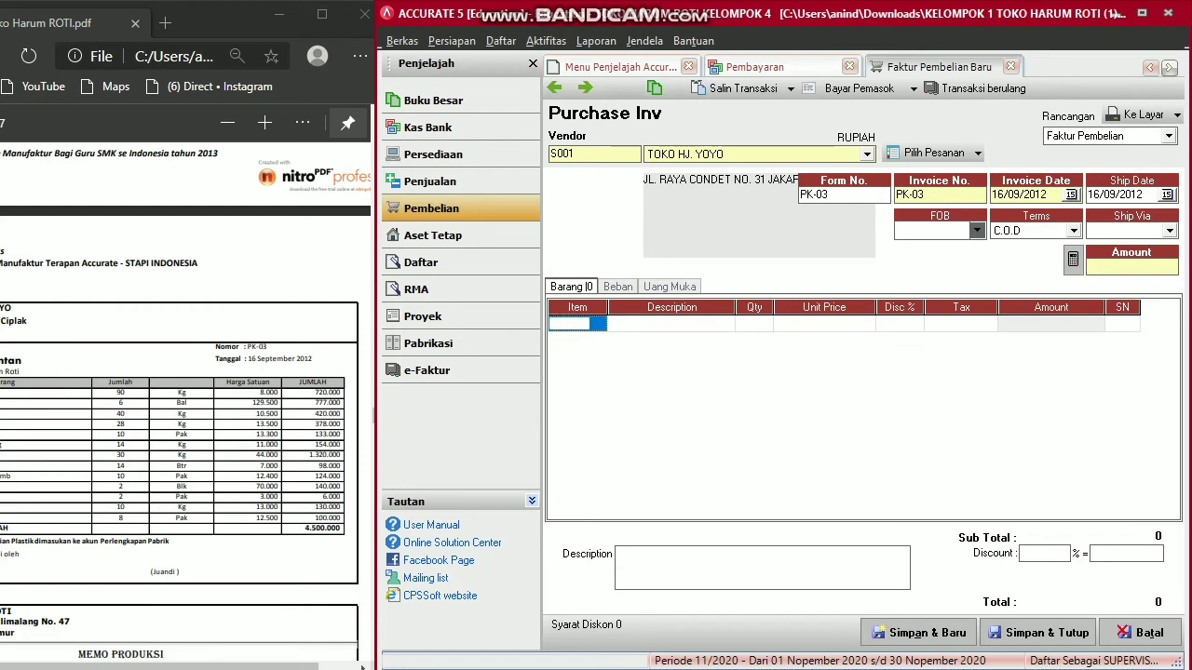
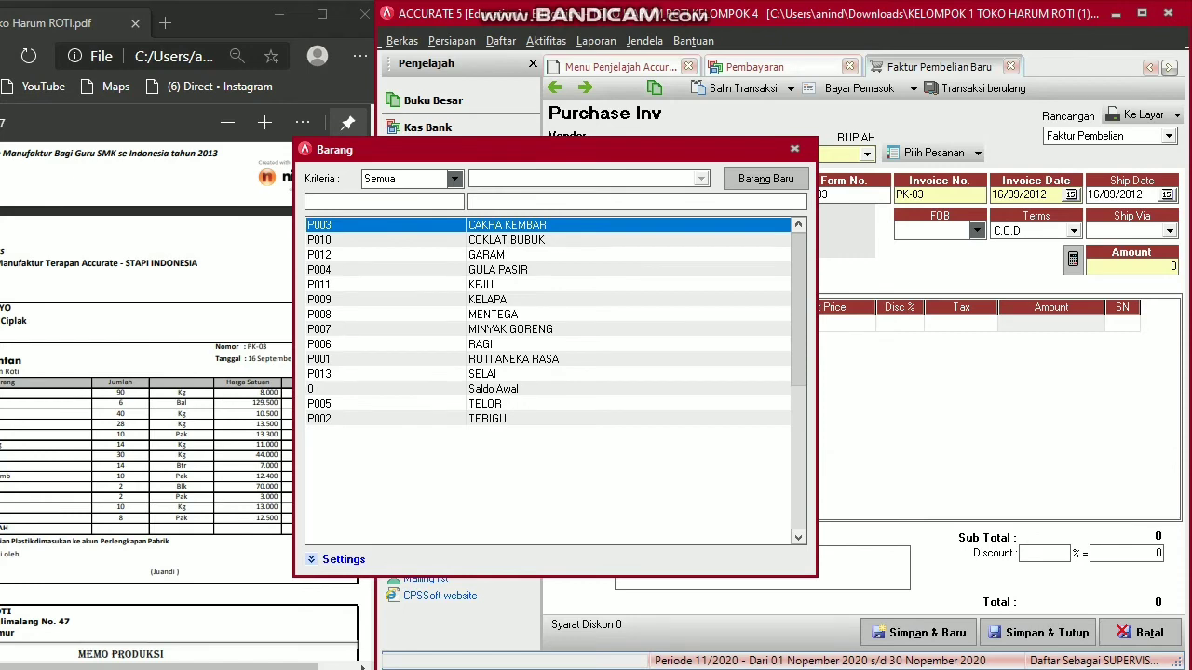
Add item P002 TERIGU to the first invoice line with quantity 90 and unit price 8.000.
key("Return")
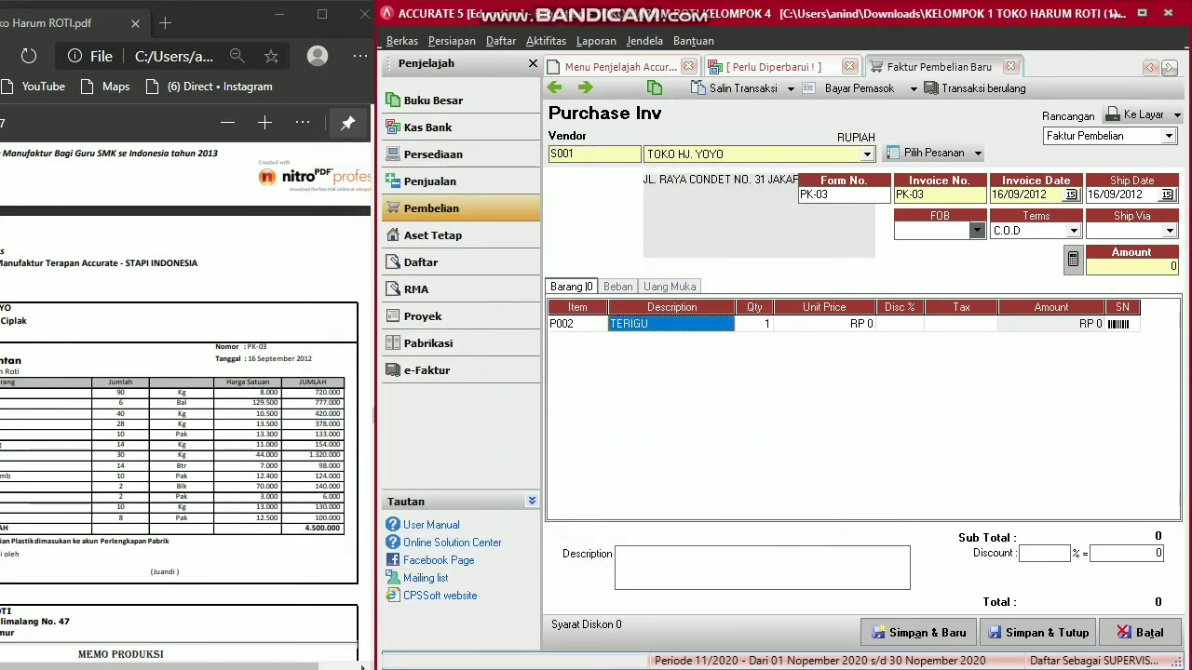
left_click(754, 324)
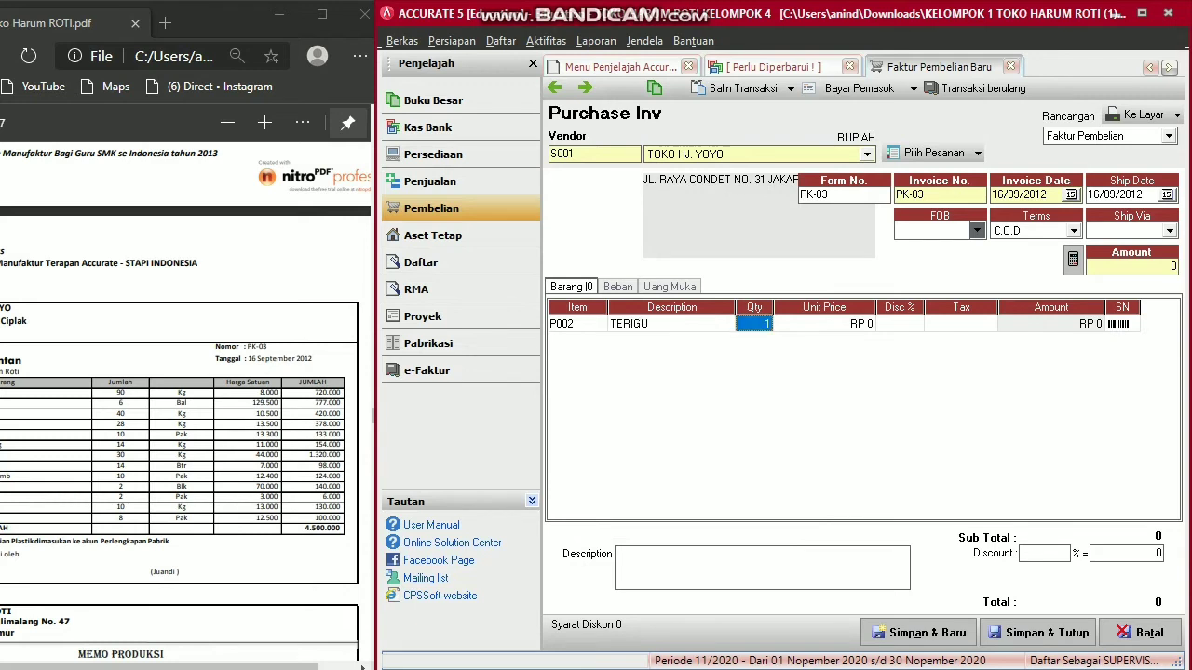
type("90")
key("Tab")
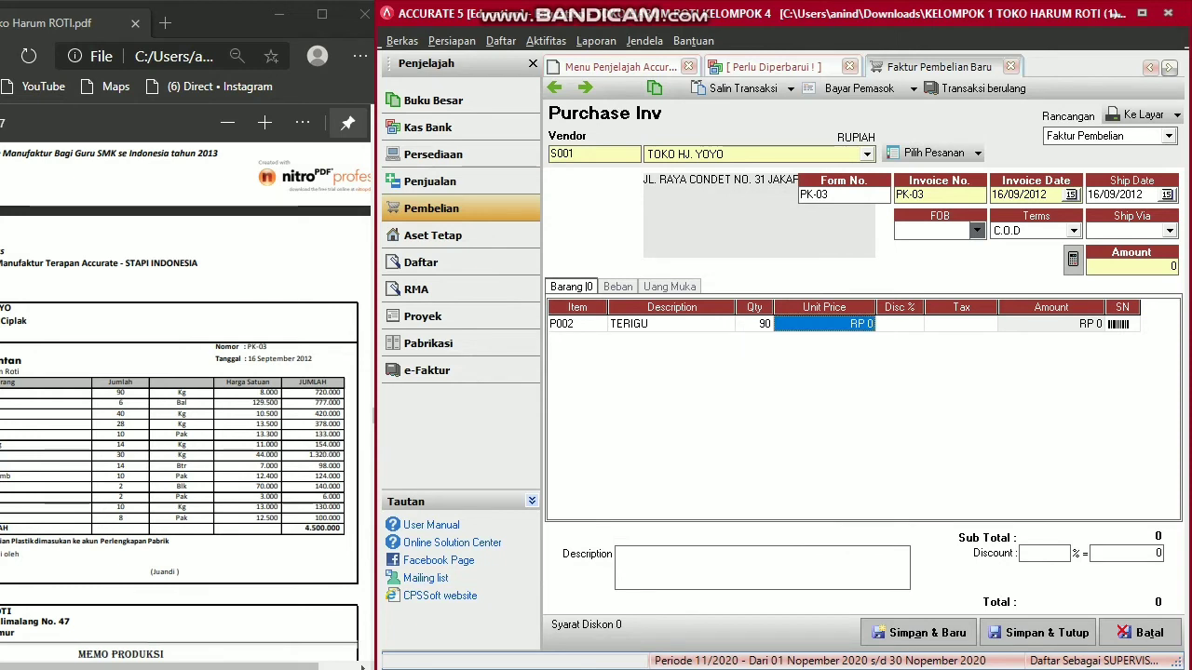
type("8000")
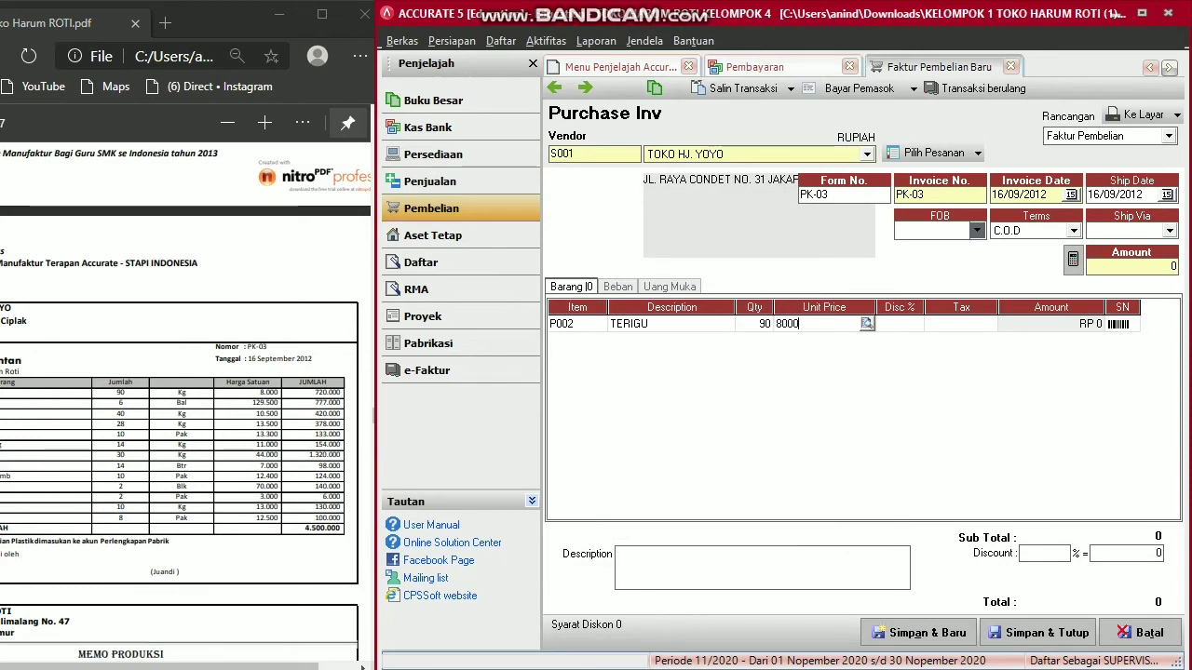
key("Tab")
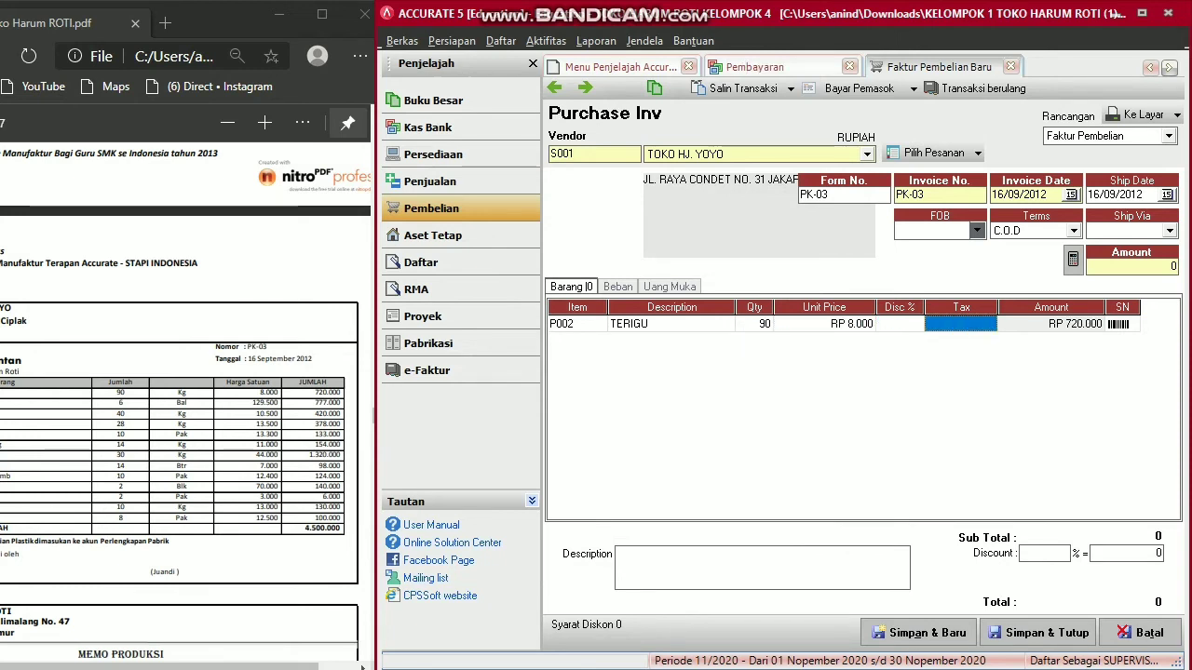
key("Tab")
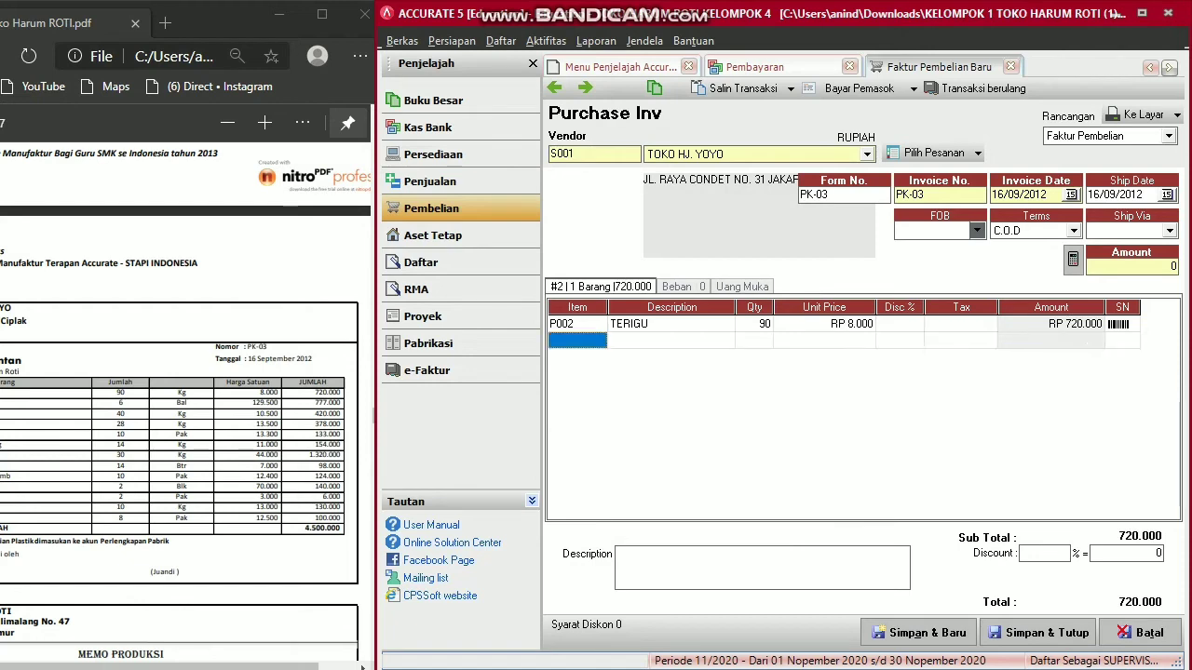
Add item P003 CAKRA KEMBAR on the second invoice line with quantity 6 and unit price 129.500.
type("P")
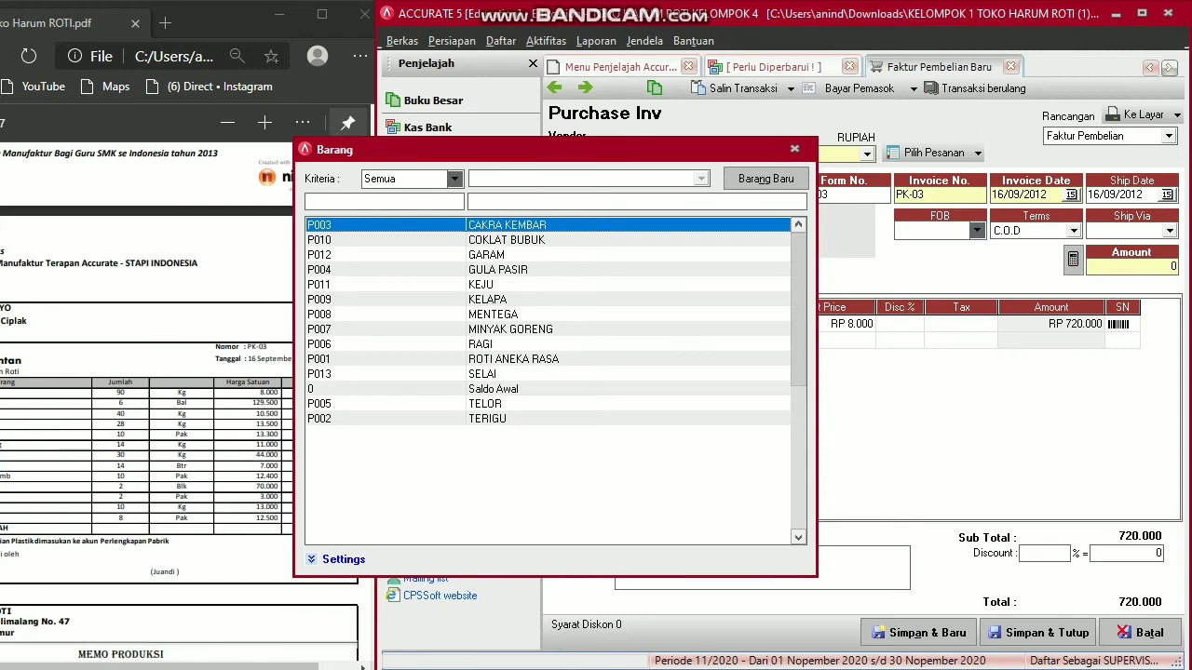
key("Escape")
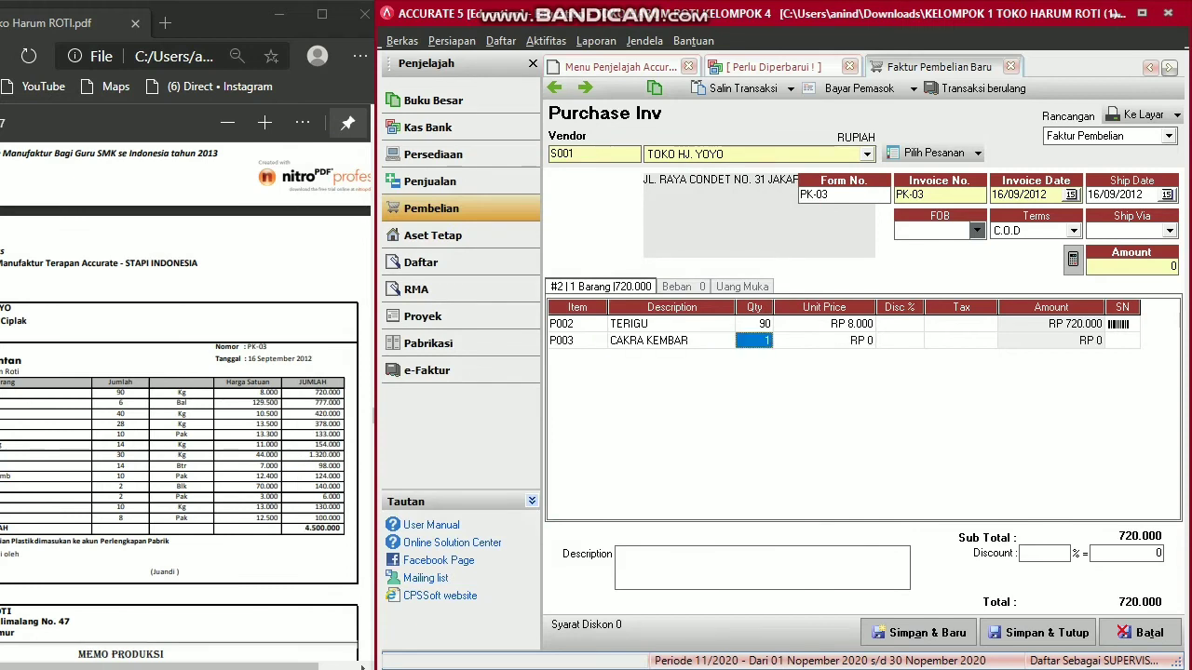
type("6")
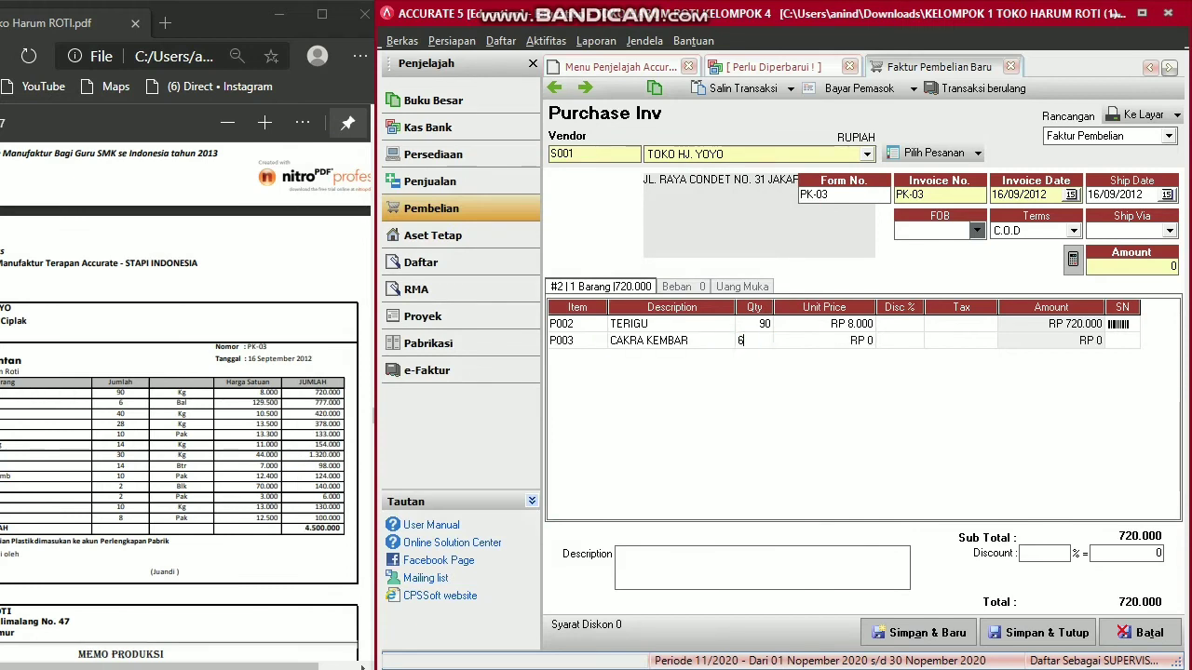
key("Tab")
type("1")
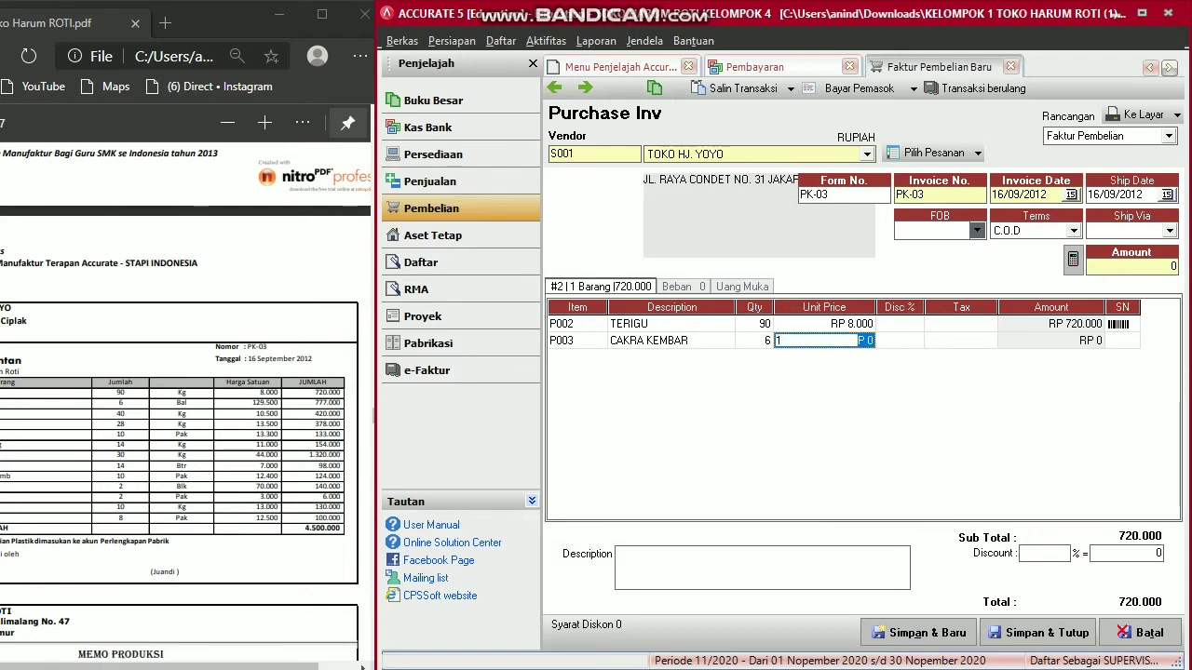
type("29")
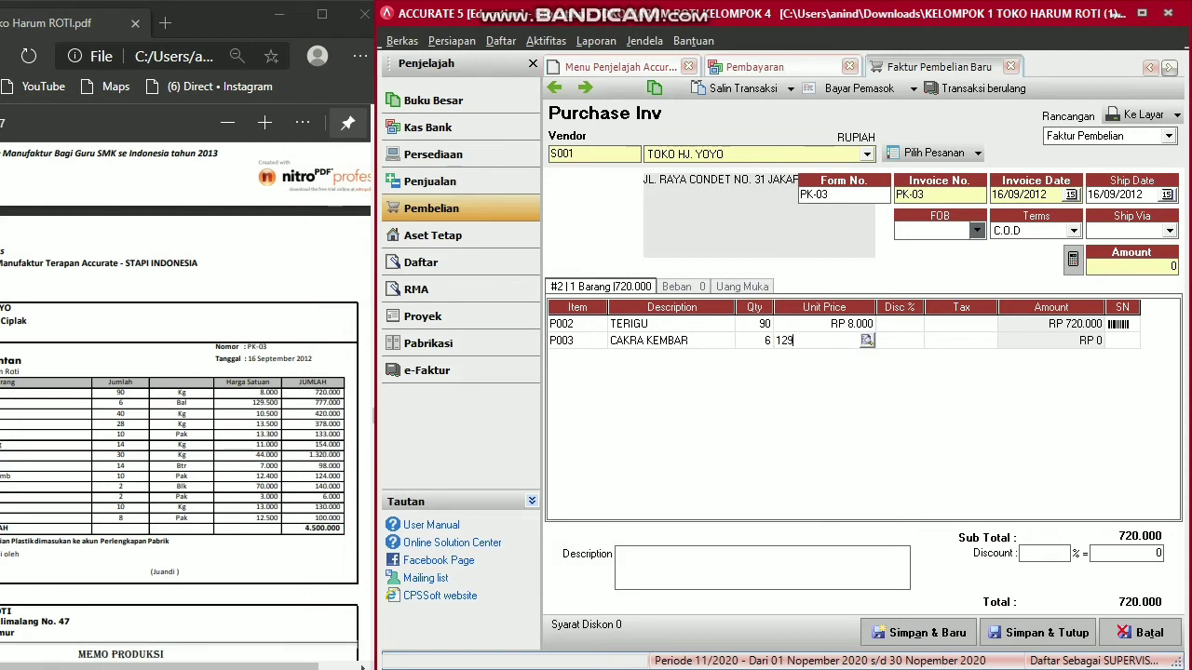
type(".500")
key("Tab")
key("Tab")
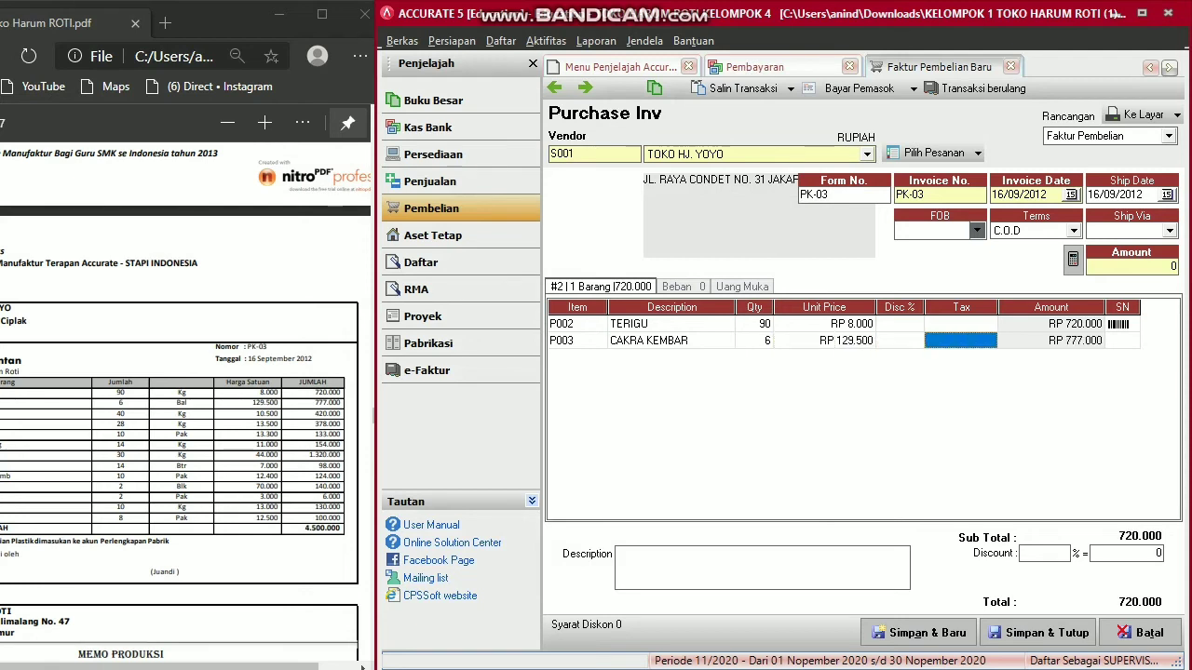
key("Tab")
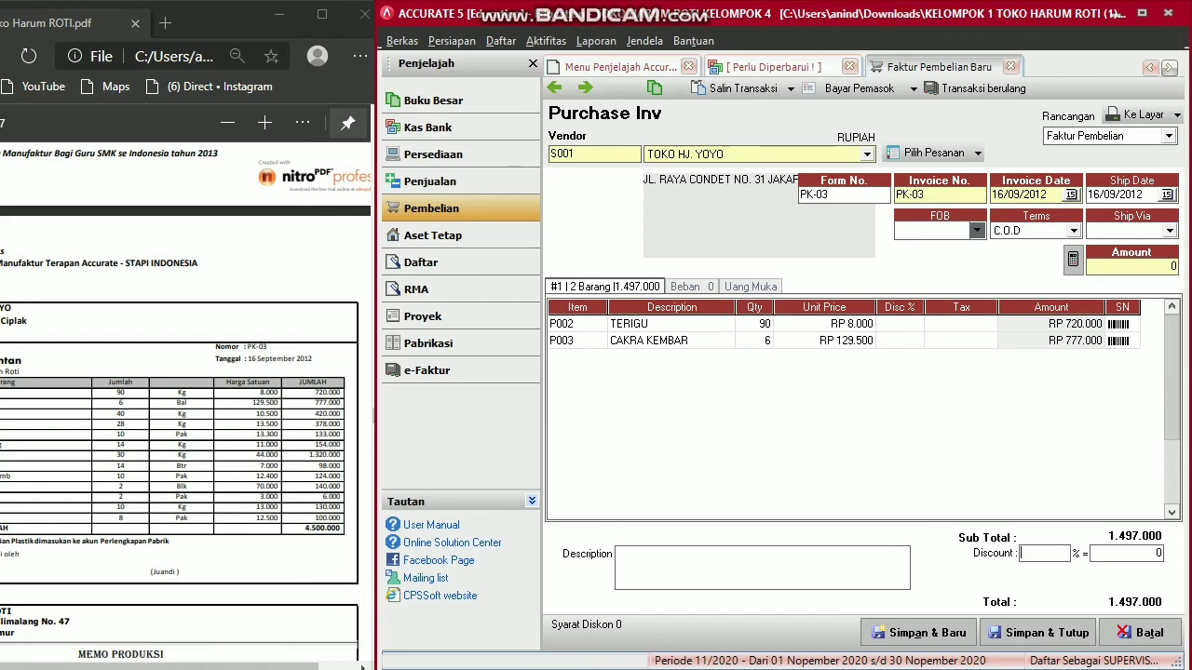
Add item P004 GULA PASIR on the third invoice line with quantity 40 and unit price 10.500.
left_click(1122, 341)
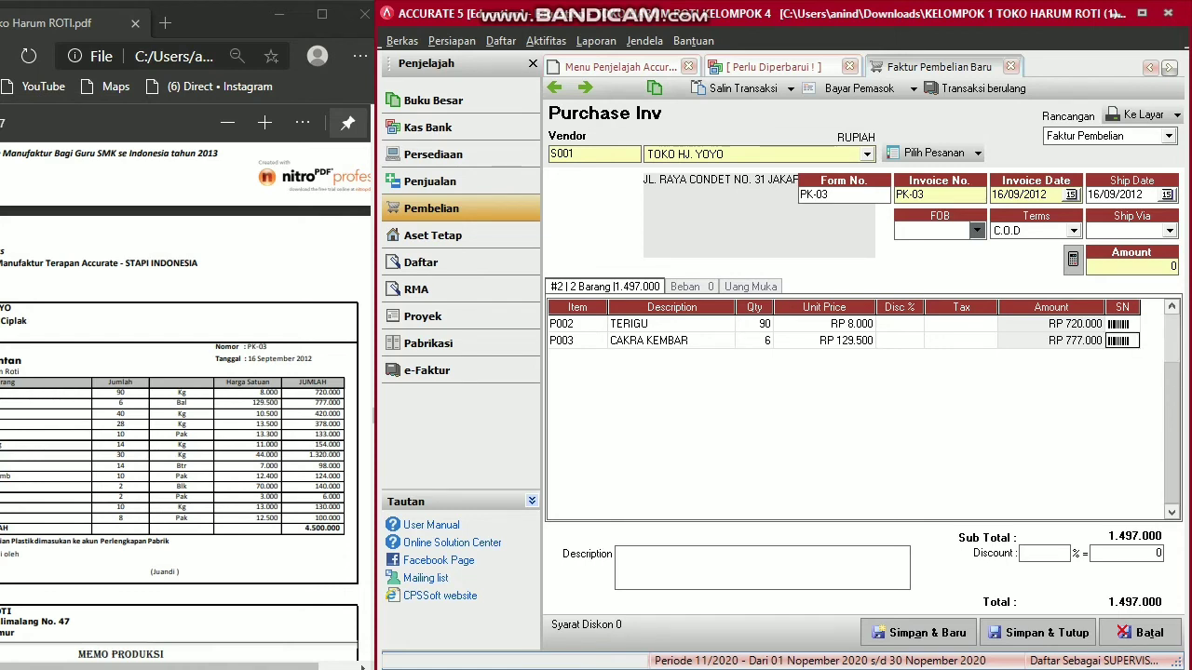
double_click(578, 358)
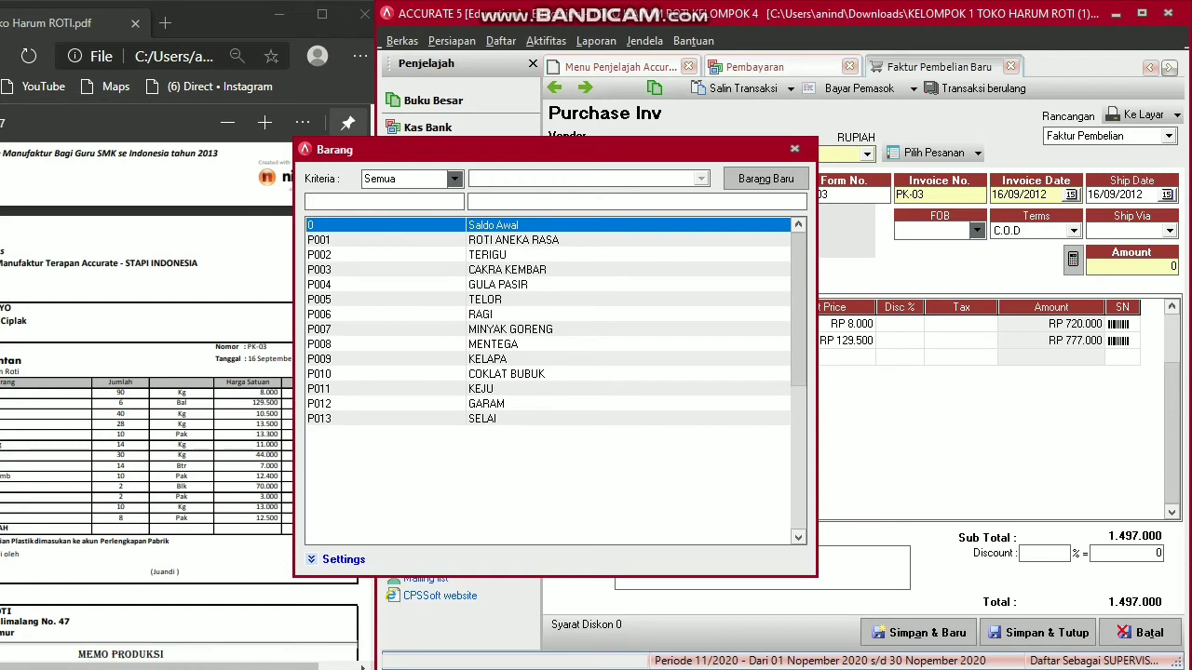
double_click(512, 285)
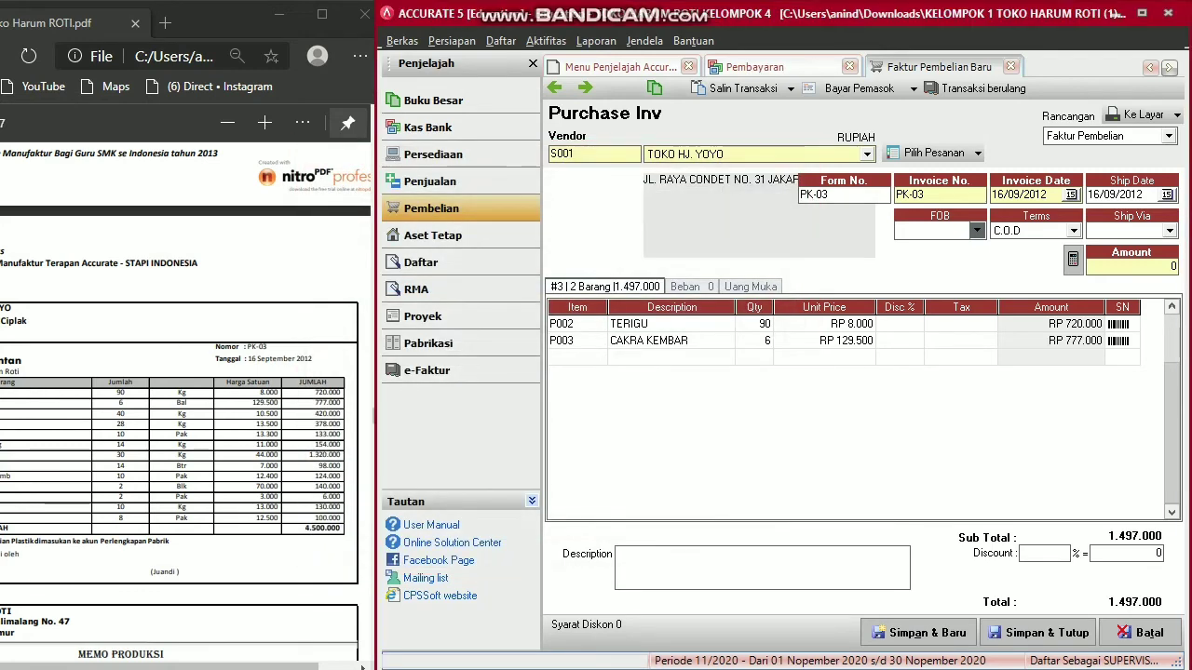
left_click(754, 357)
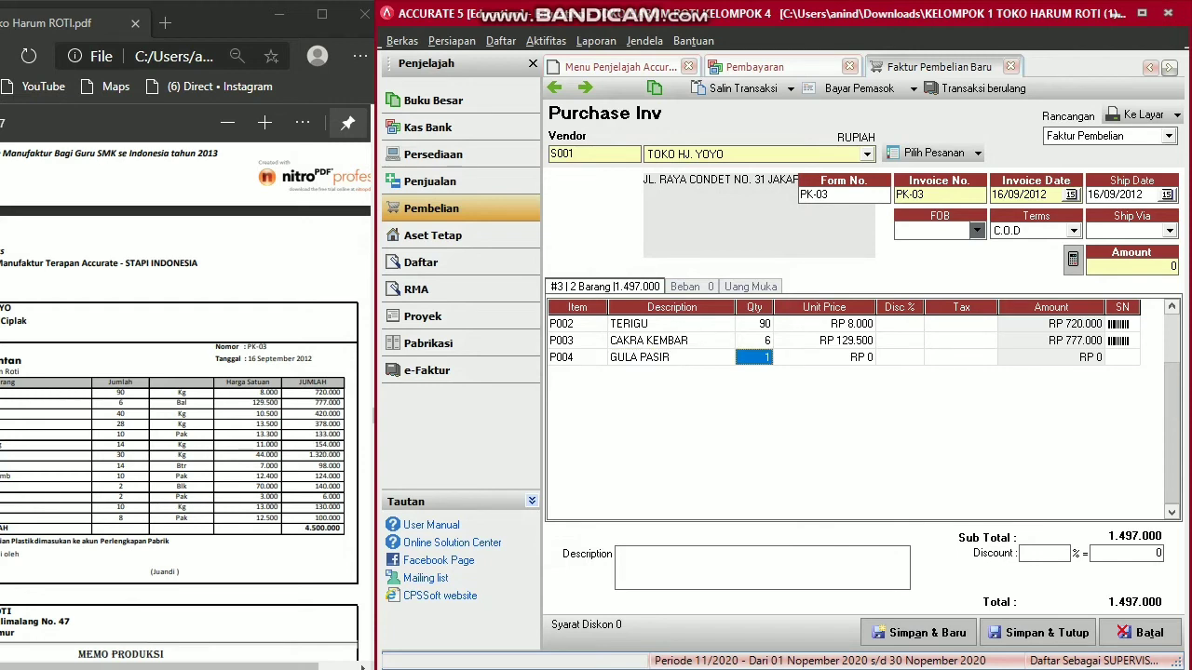
type("40")
key("Tab")
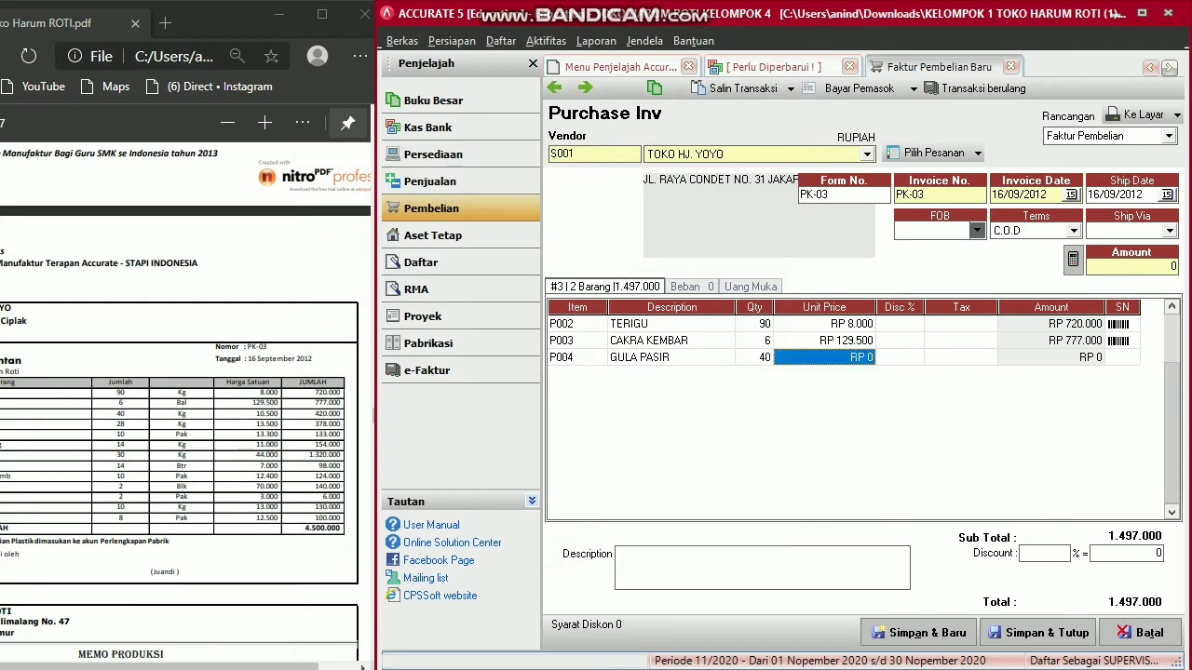
type("10500")
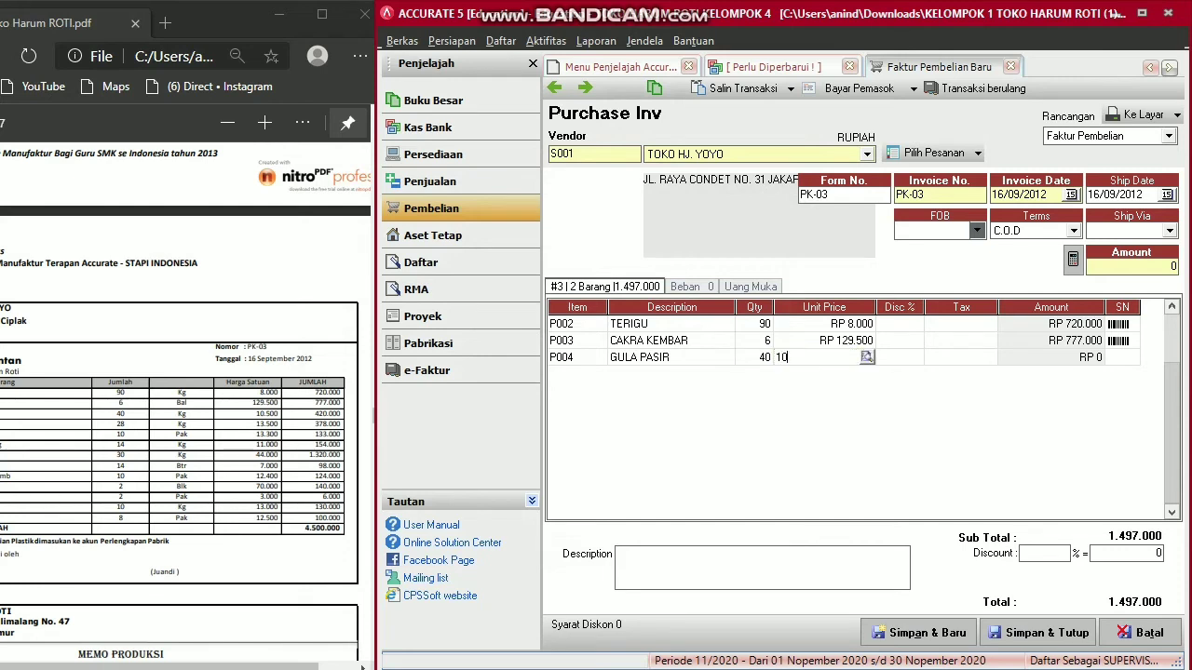
key("Tab")
key("Tab")
key("Tab")
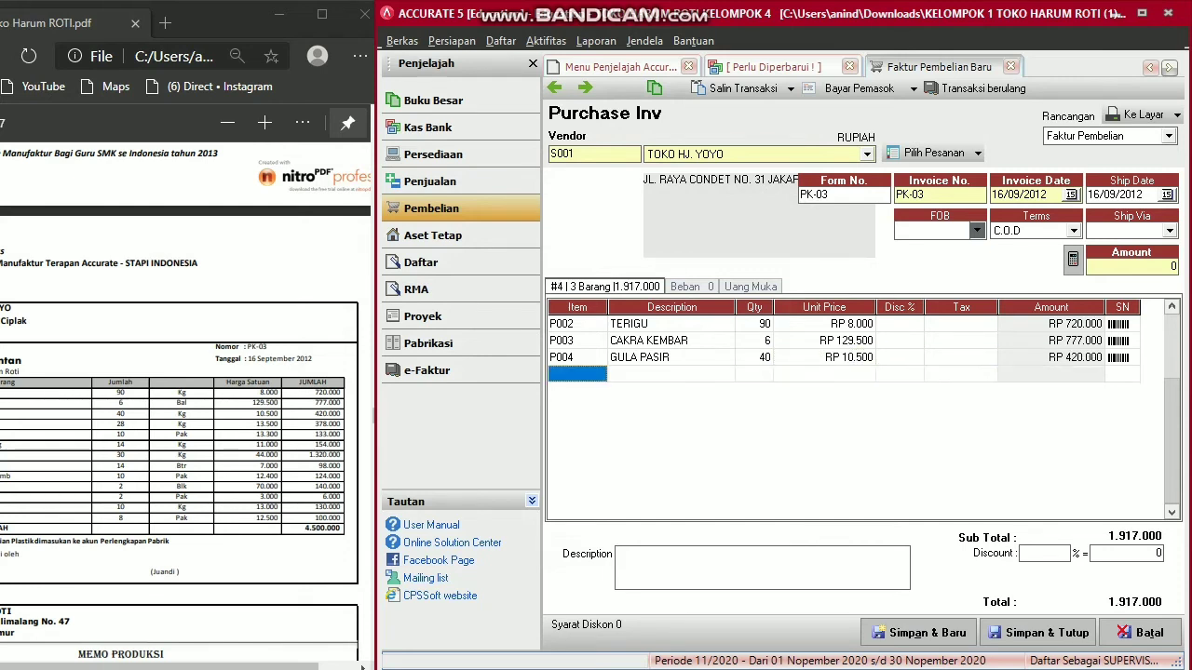
Add item P005 TELOR on the fourth invoice line with quantity 28 and unit price 13.500.
double_click(573, 374)
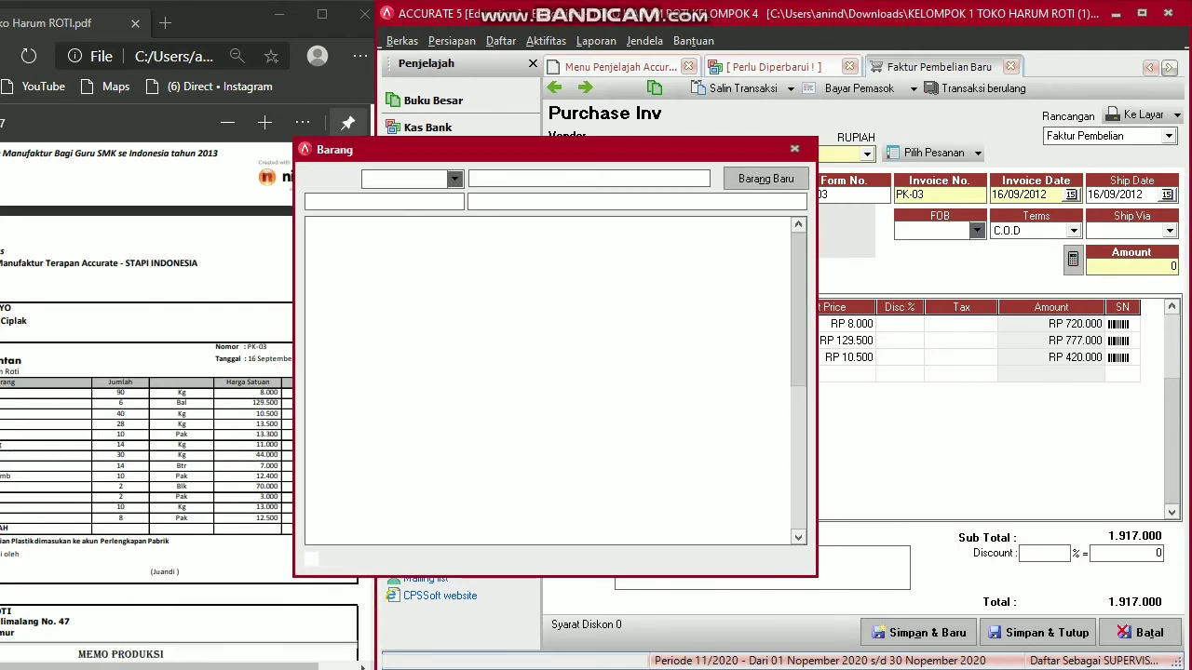
double_click(504, 404)
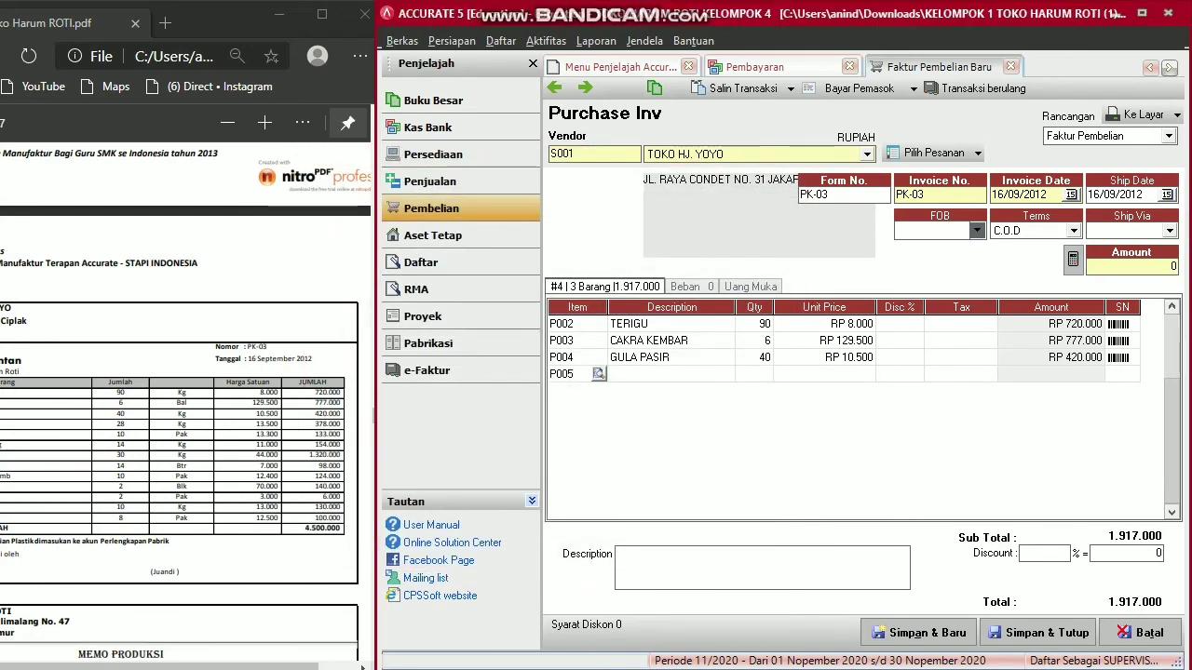
key("Return")
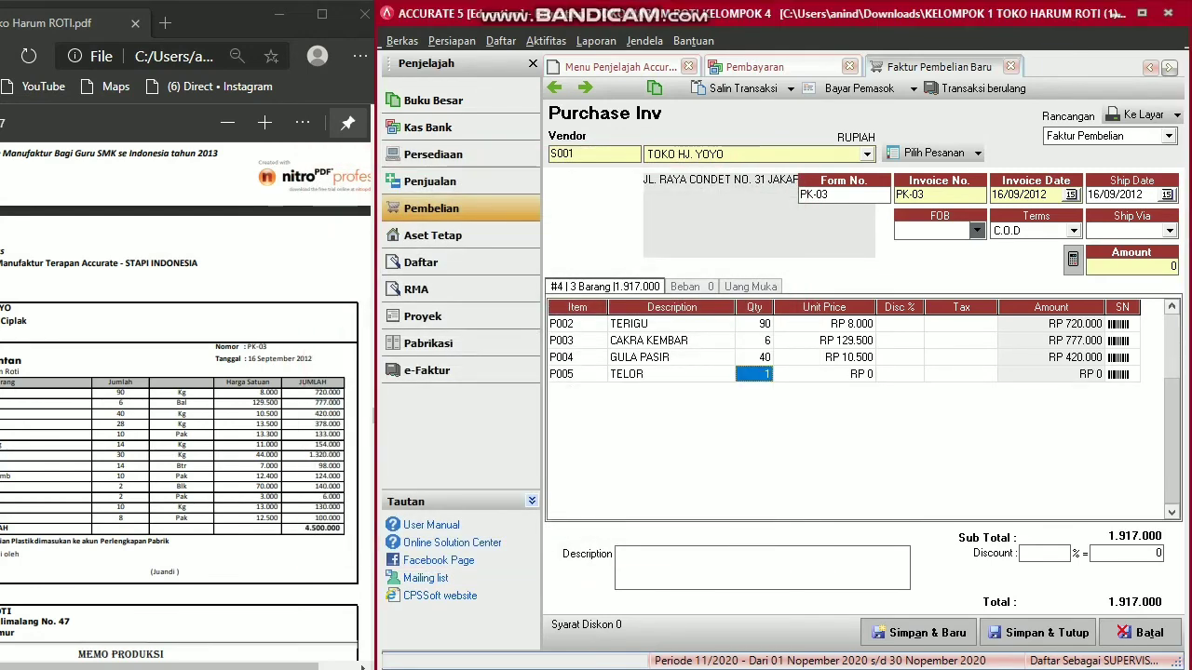
type("28")
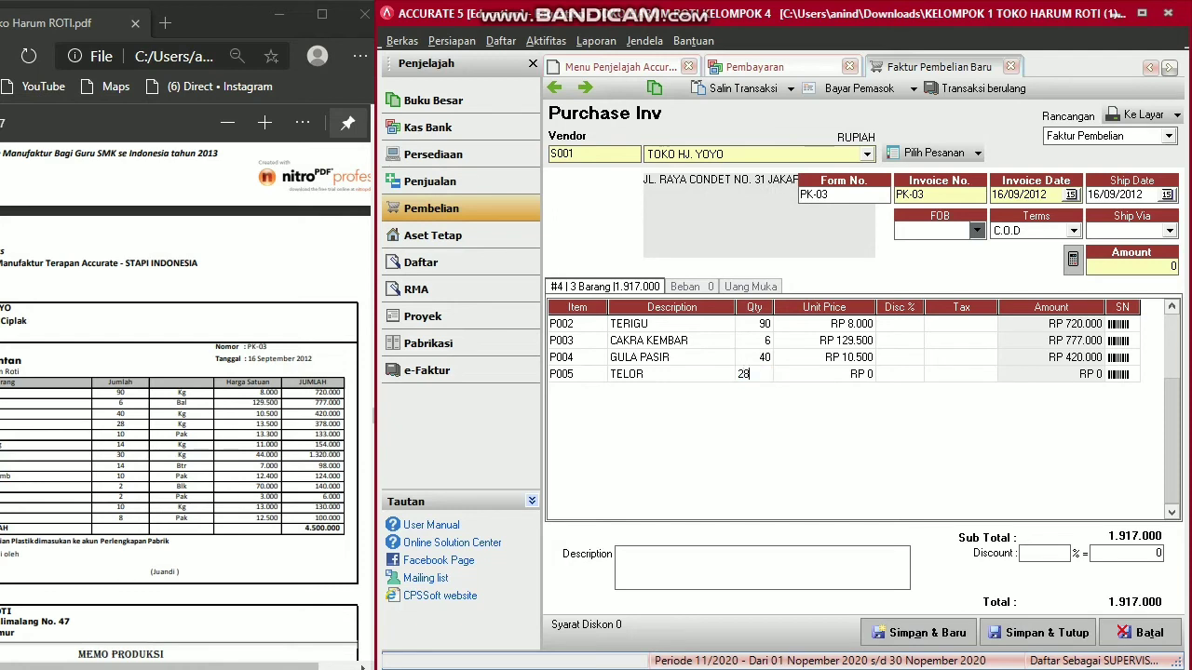
key("Return")
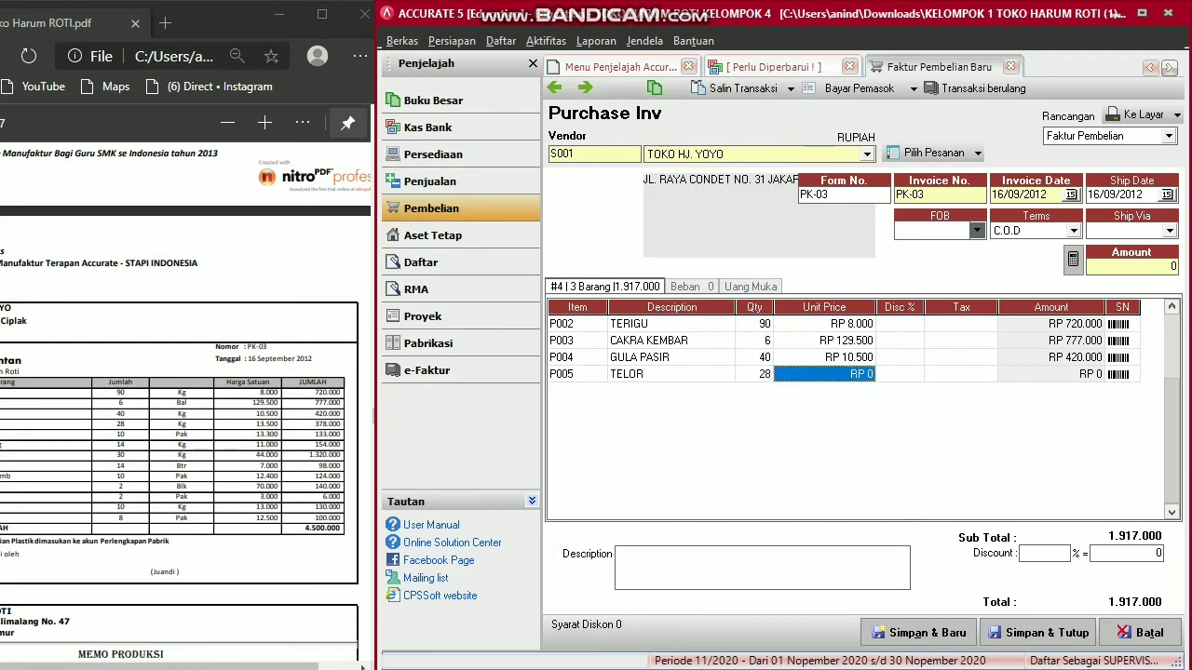
type("13500")
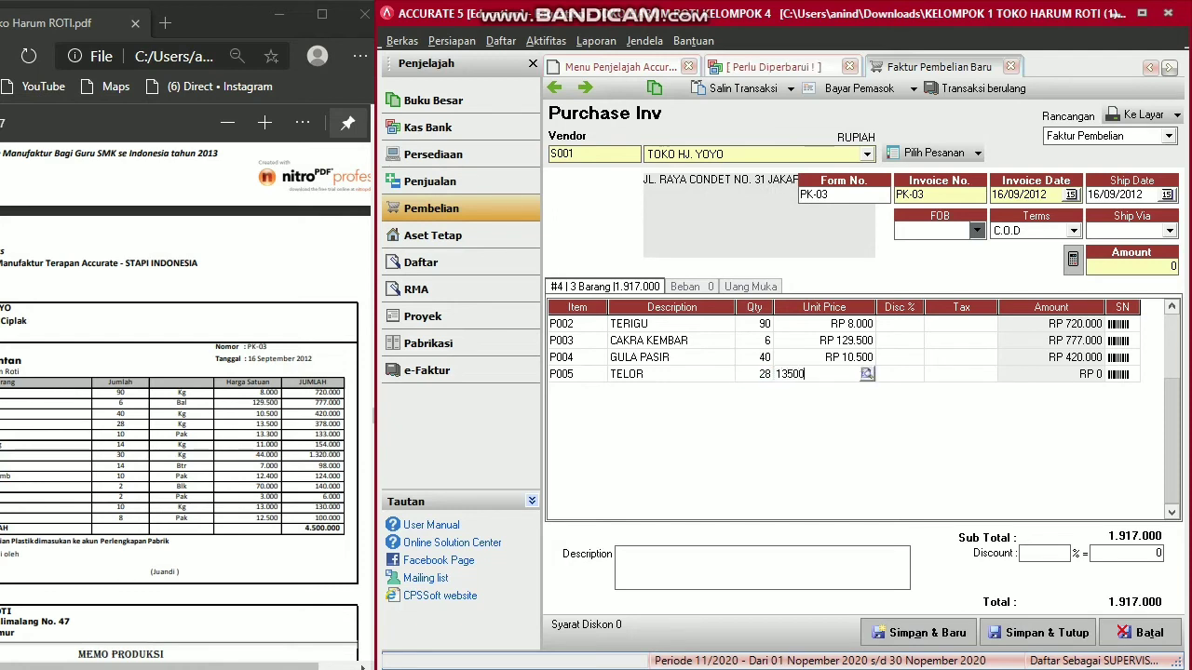
key("Return")
key("Return")
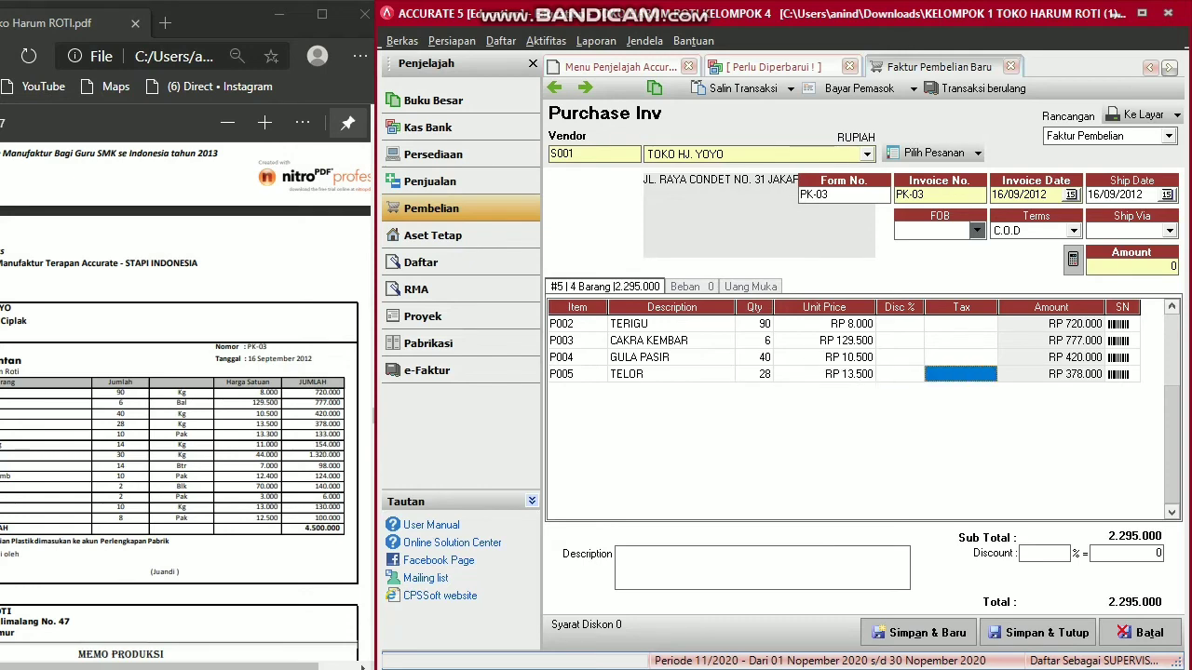
key("Return")
Add item P006 RAGI on the fifth invoice line with quantity 10 and unit price 13.300.
type("P")
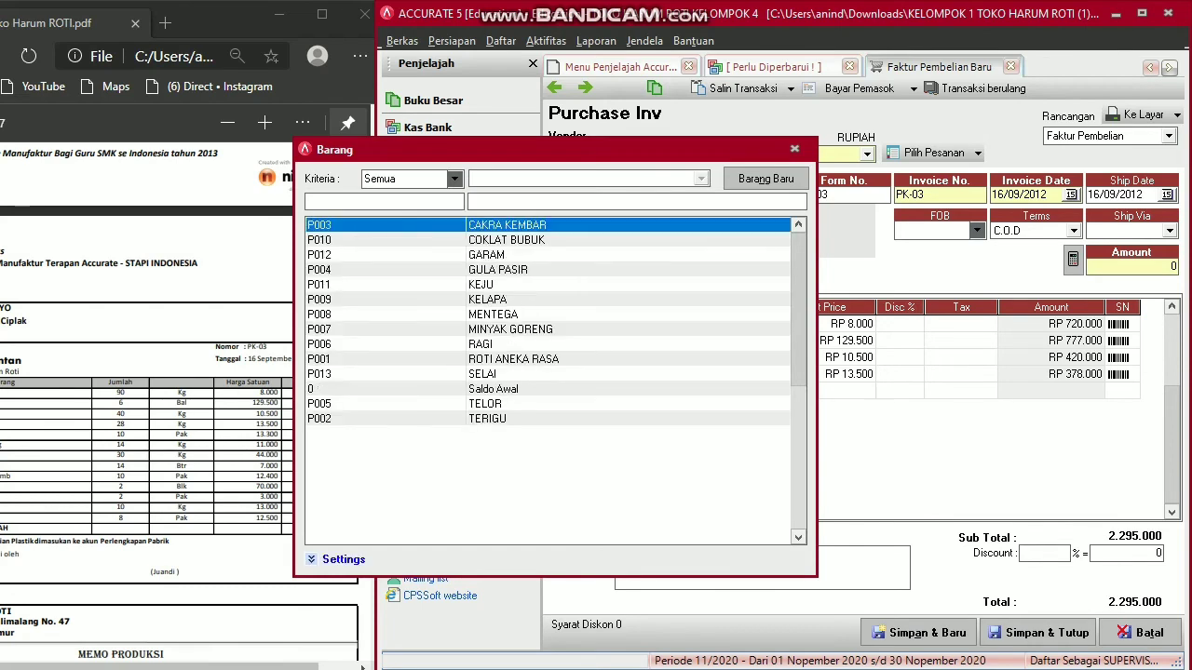
key("Escape")
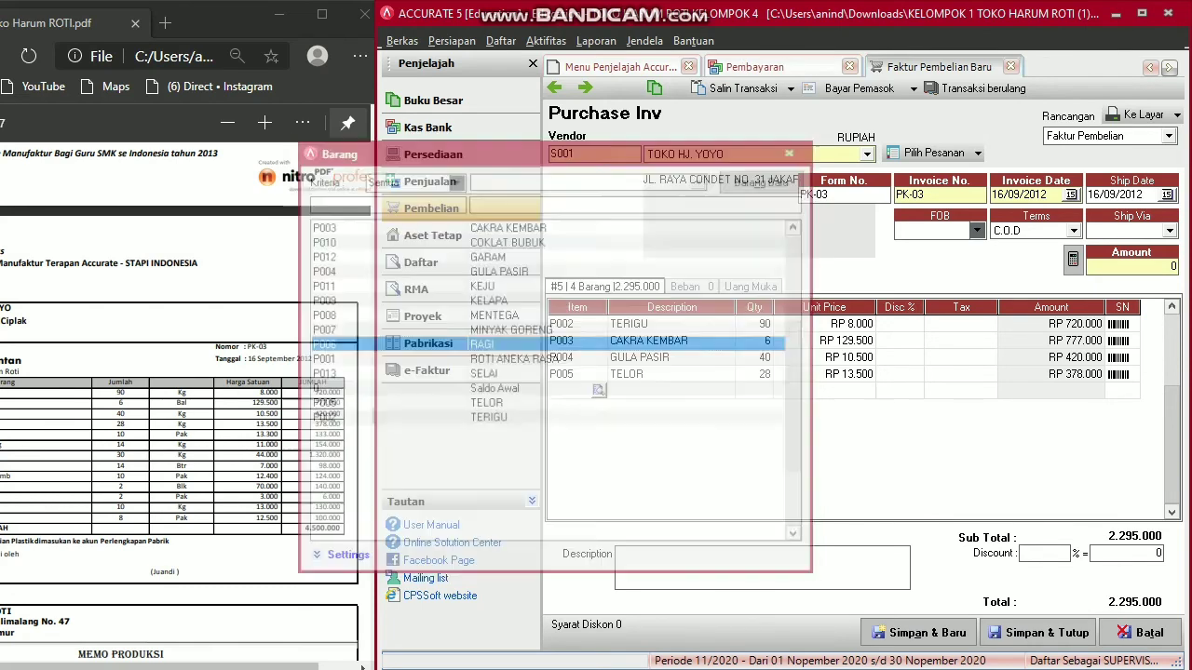
type("P006")
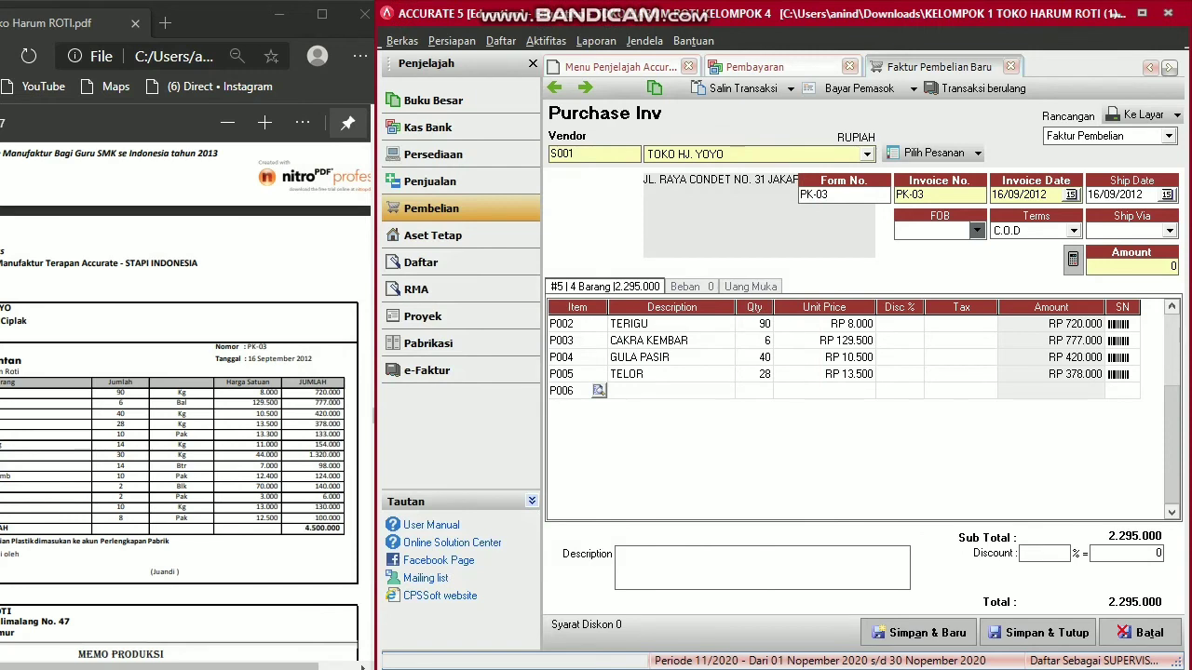
key("Return")
type("10")
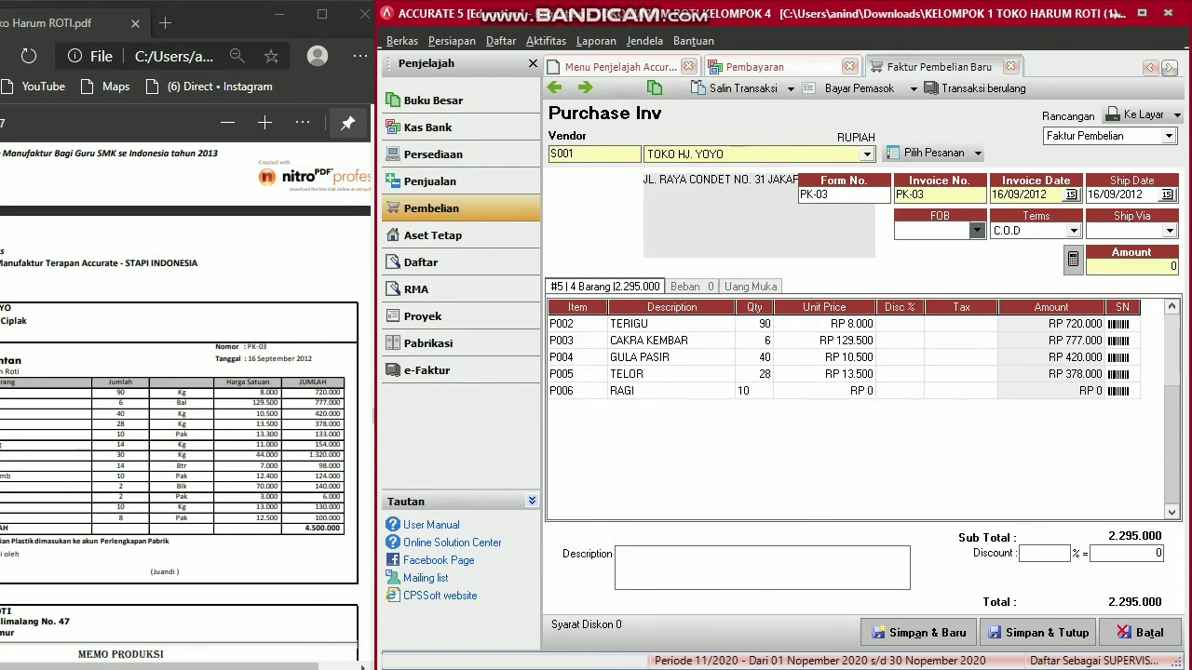
key("Return")
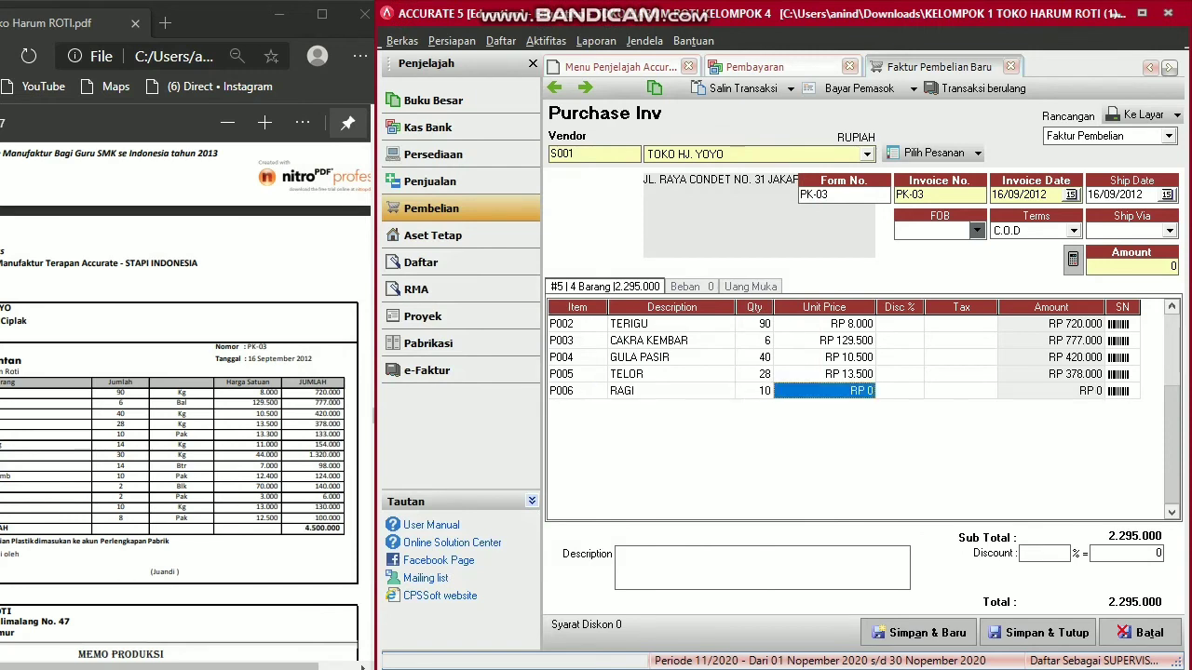
type("13300")
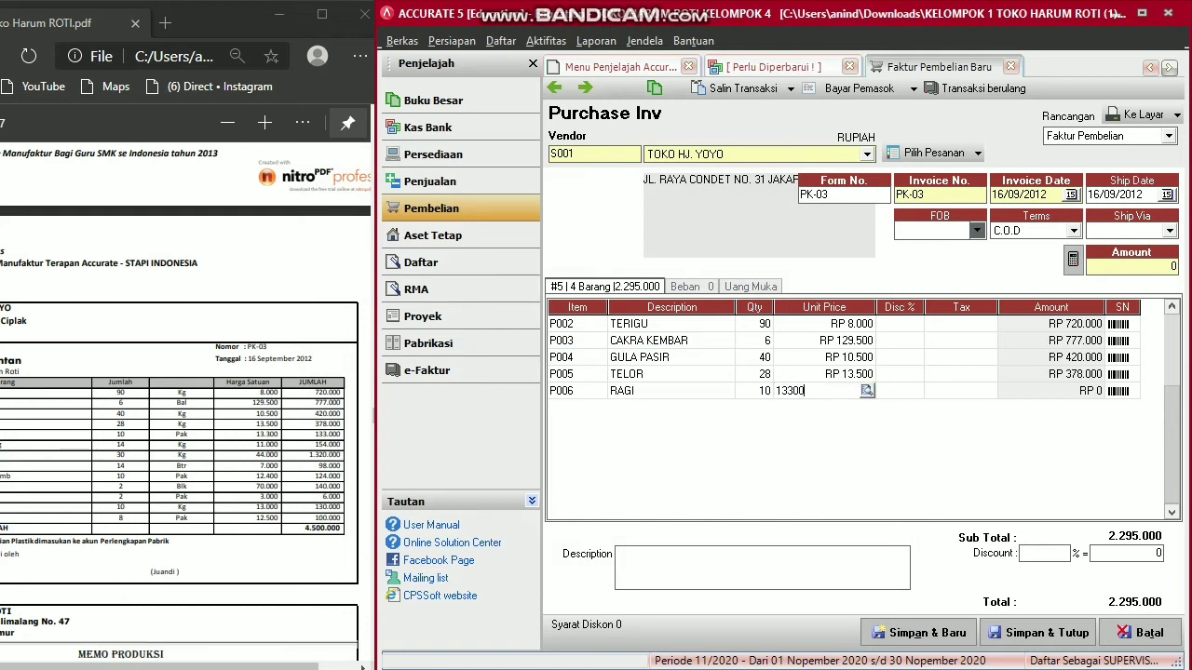
key("Return")
key("Return")
key("Return")
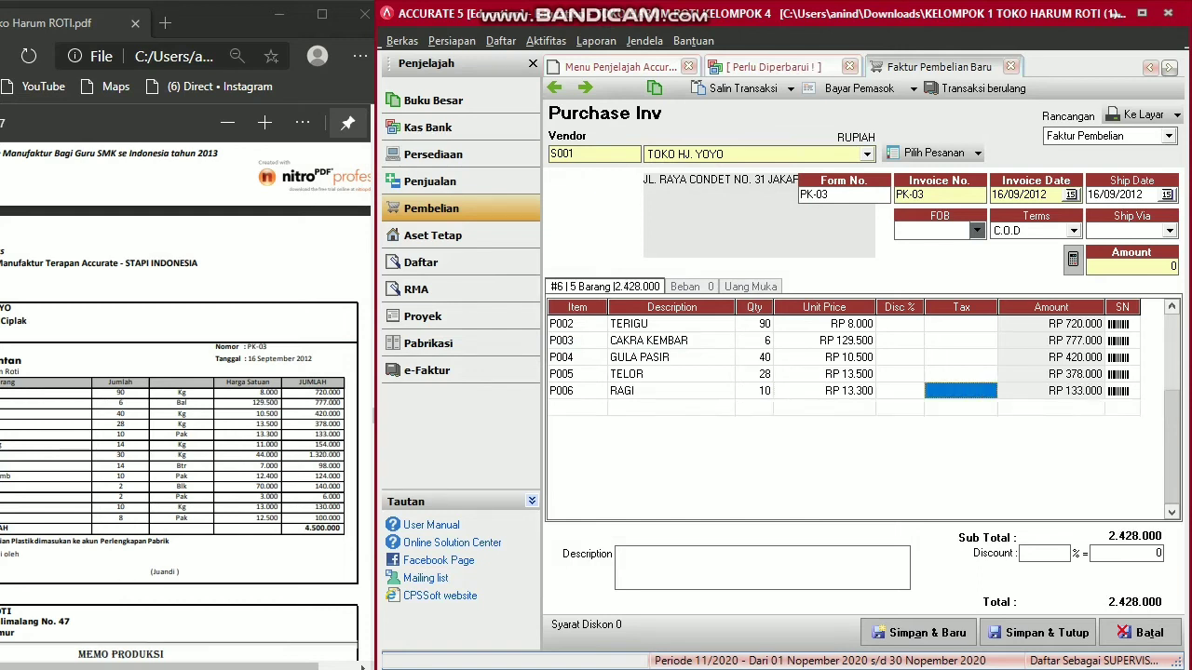
Add item P007 MINYAK GORENG on the sixth invoice line with quantity 14 and unit price 11.000.
double_click(578, 408)
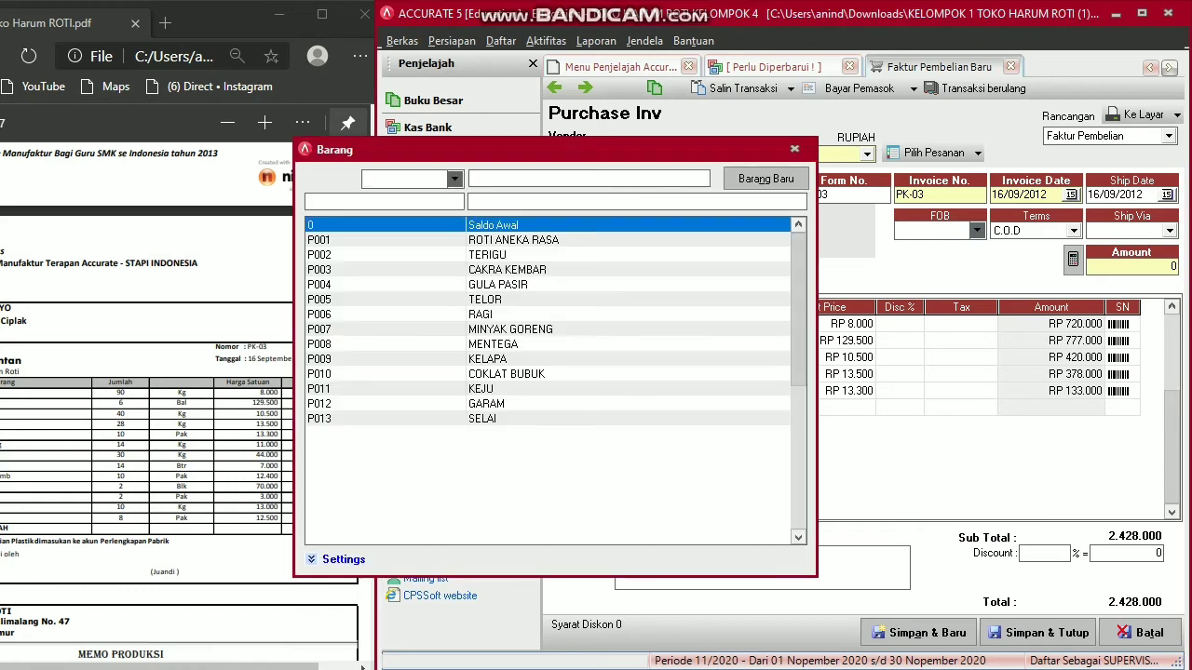
key("Escape")
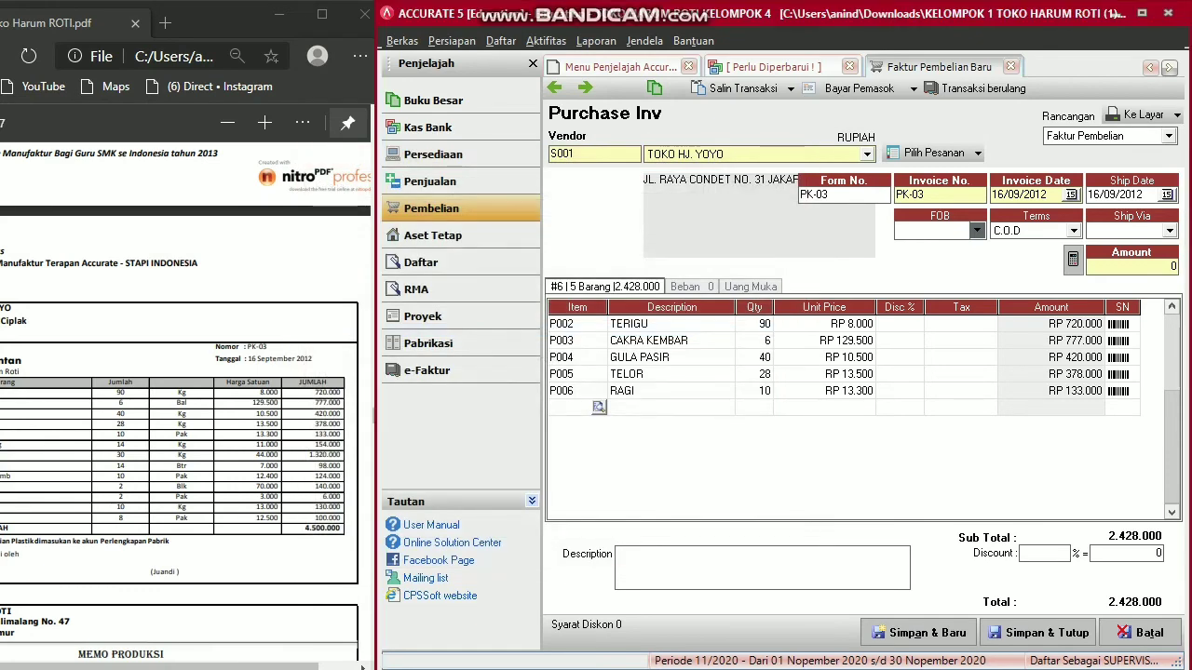
type("P007")
key("Return")
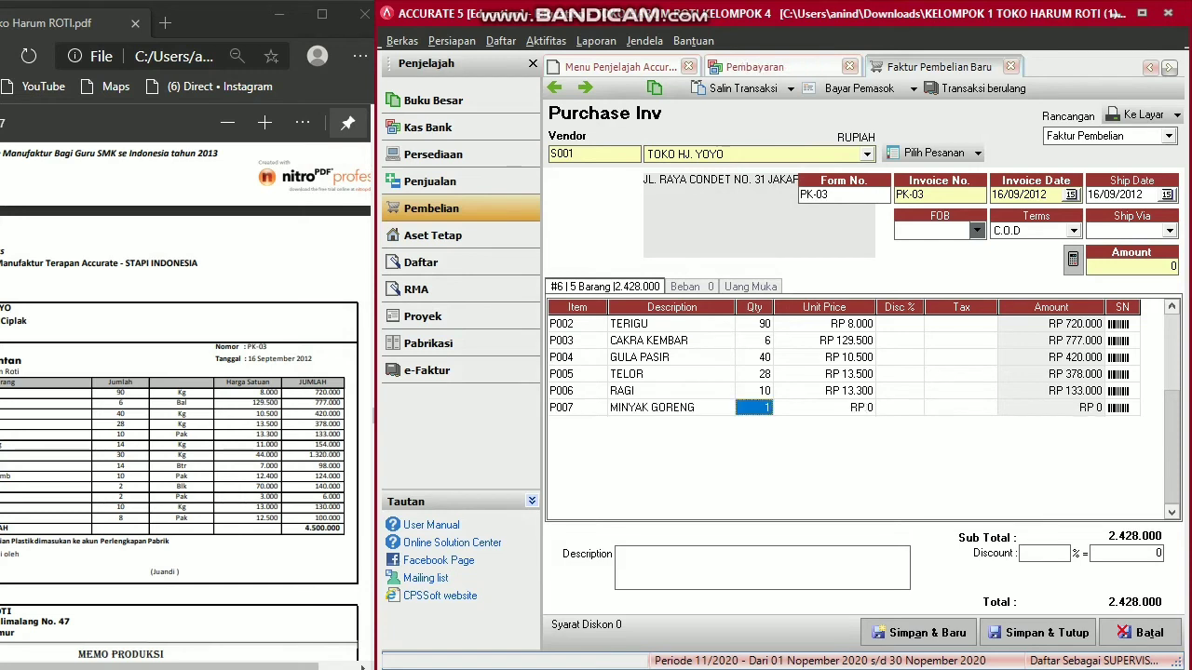
type("14")
key("Return")
type("11000")
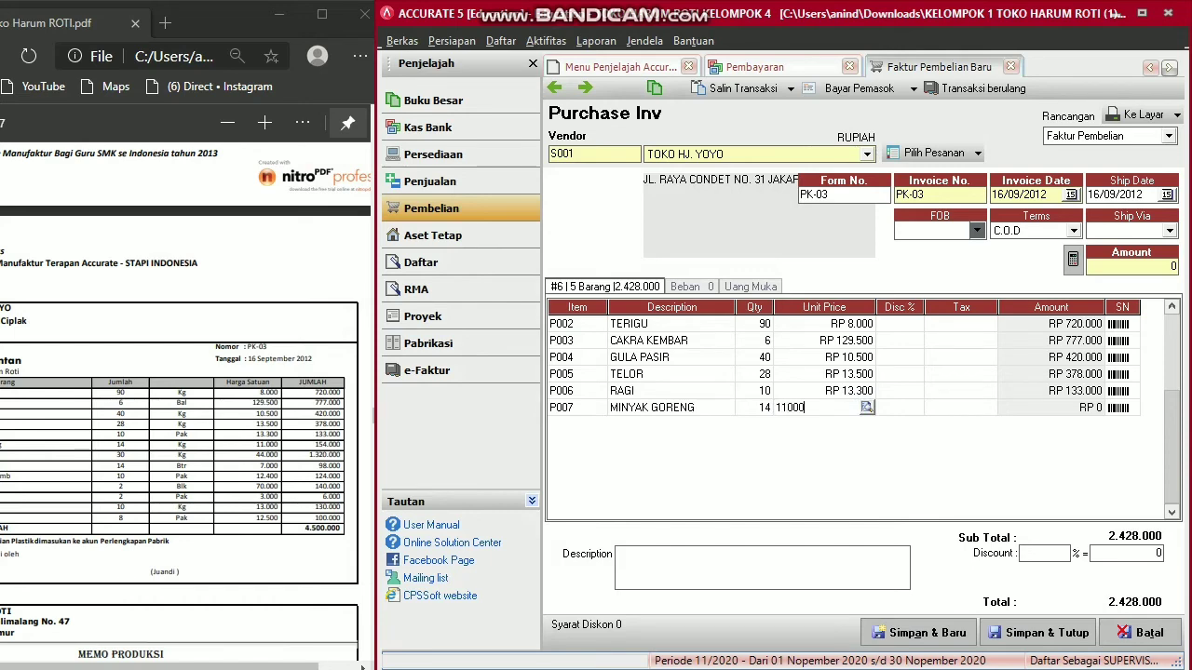
key("Return")
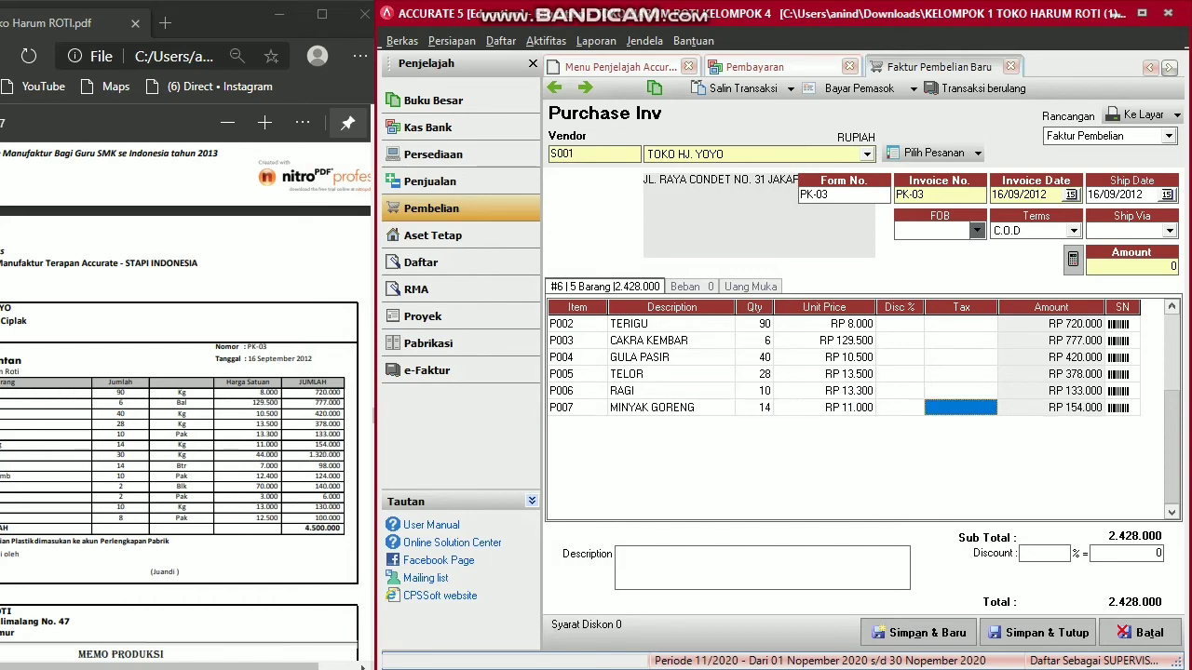
key("Return")
key("Return")
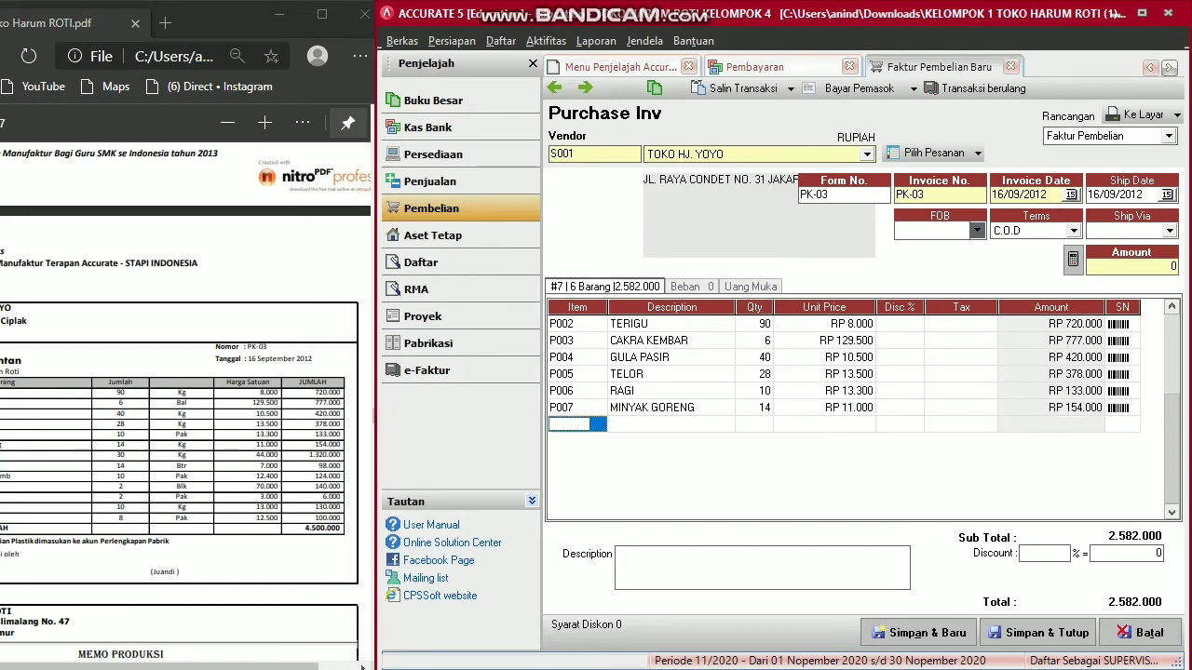
Add item P008 MENTEGA on the seventh invoice line with quantity 30 and unit price 44.000.
key("Return")
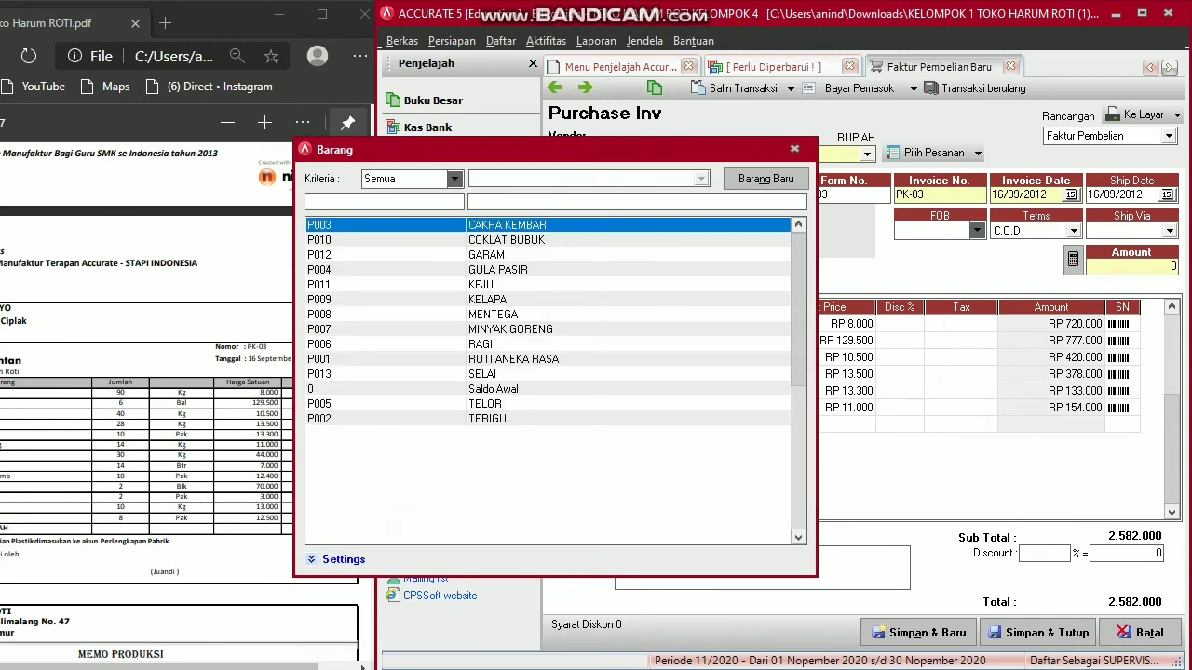
double_click(493, 315)
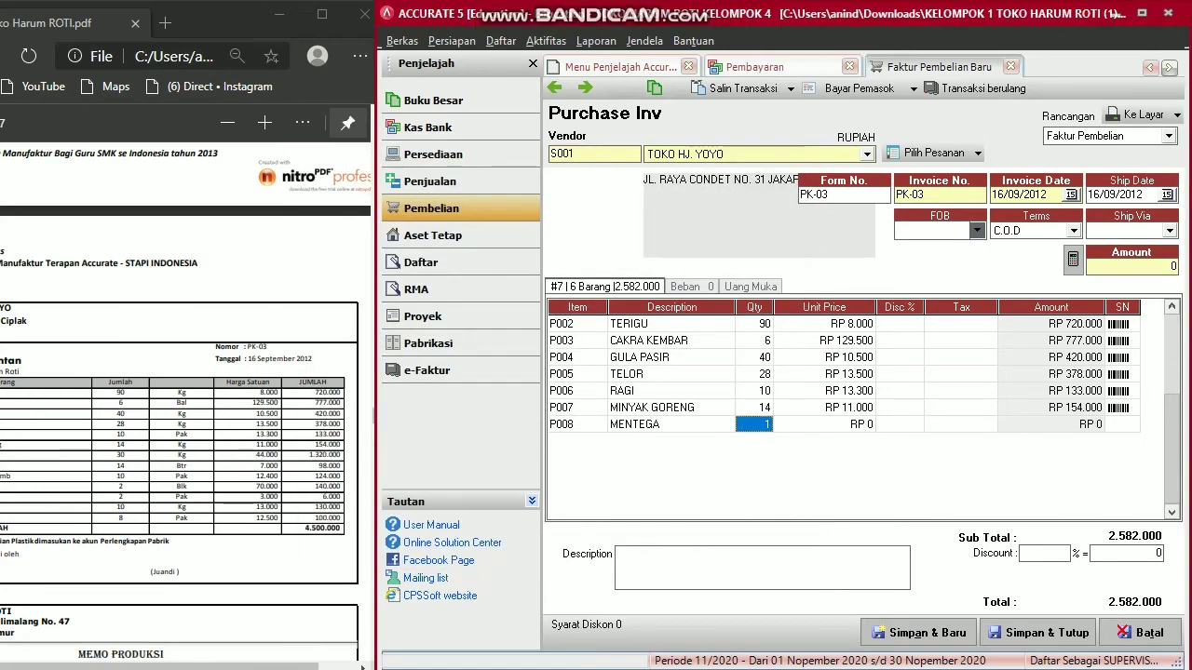
type("30")
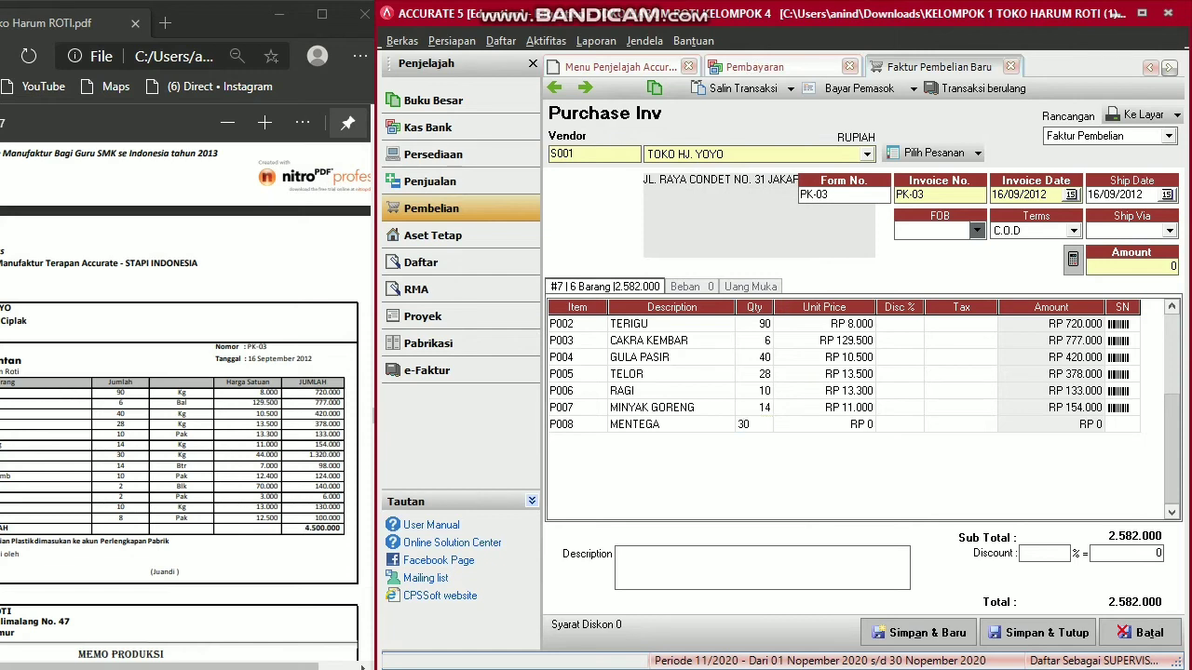
key("Tab")
type("44000")
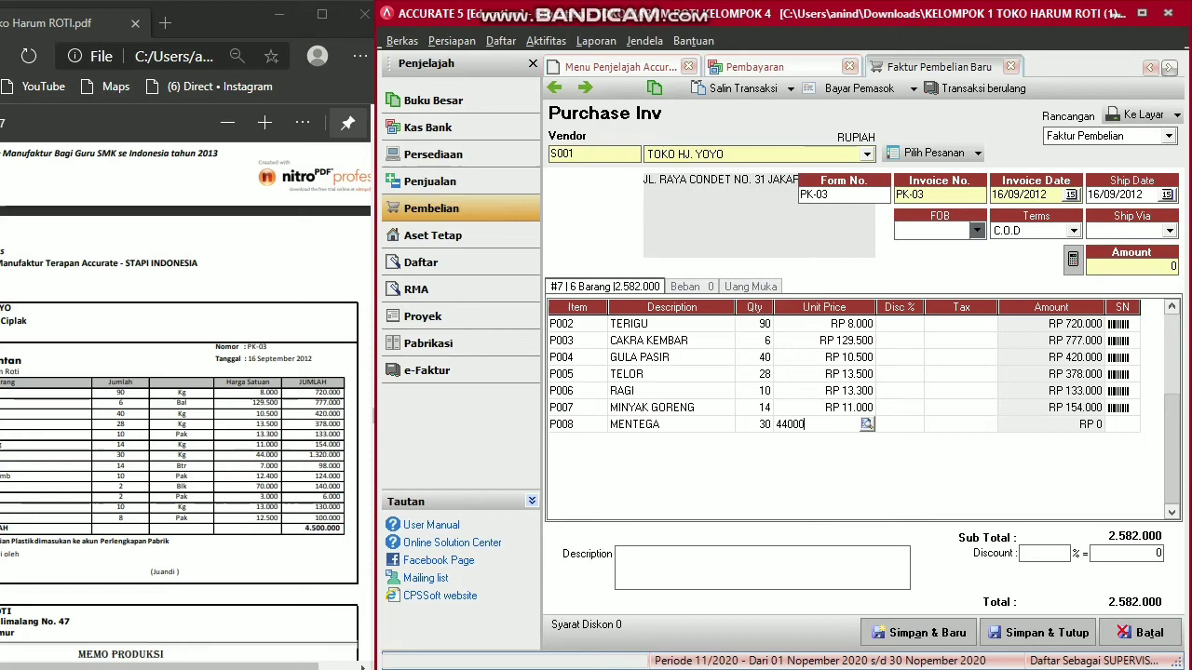
key("Tab")
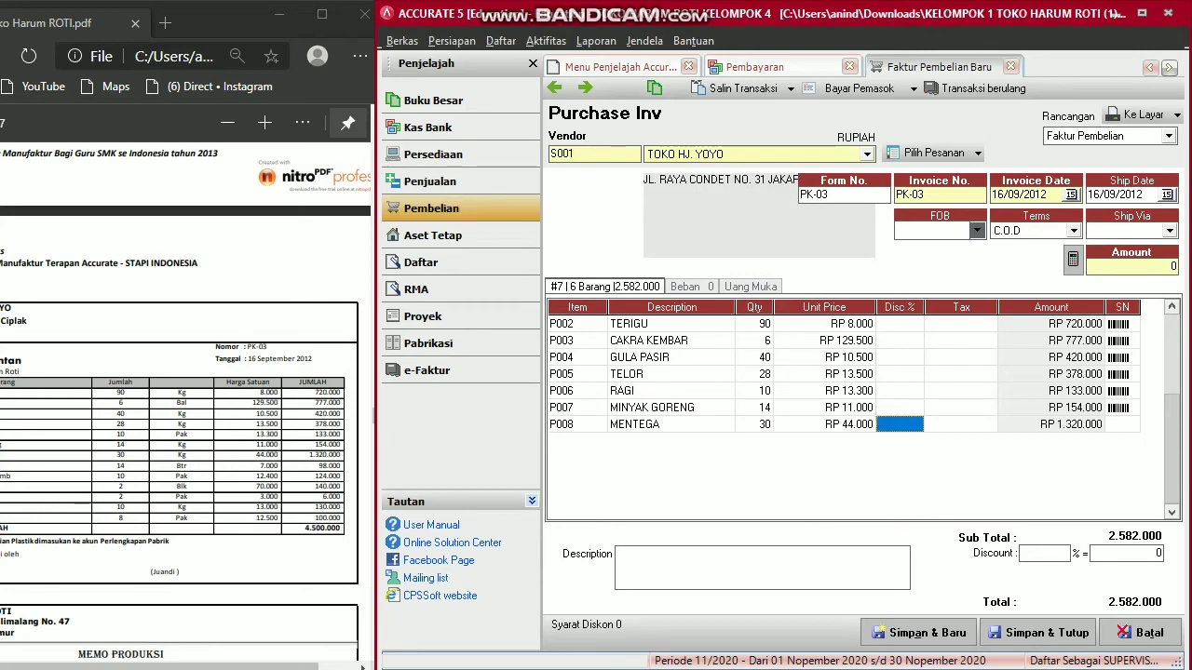
key("Tab")
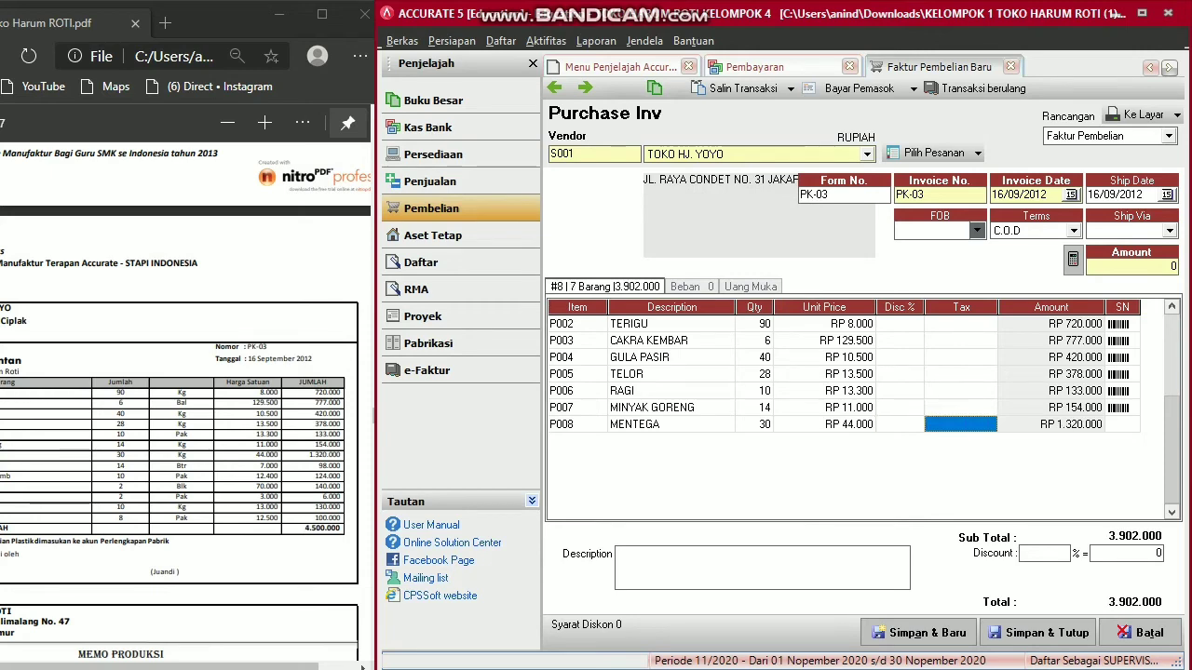
key("Tab")
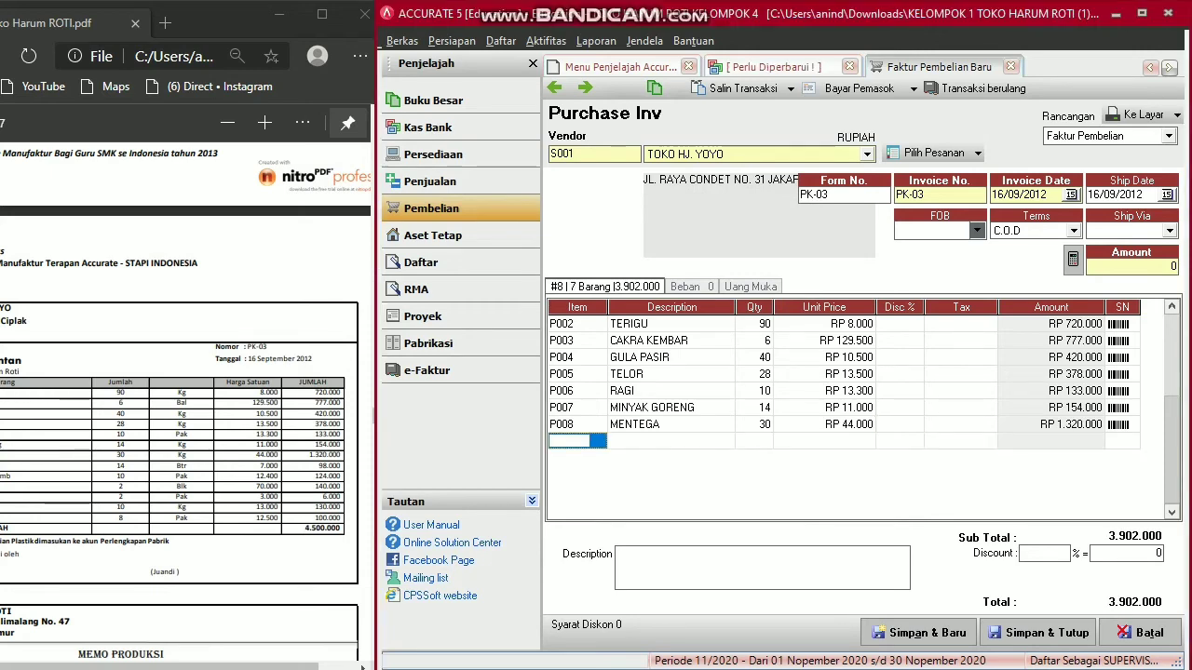
Add item P009 KELAPA on the eighth invoice line with quantity 14 and unit price 7.000.
key("Return")
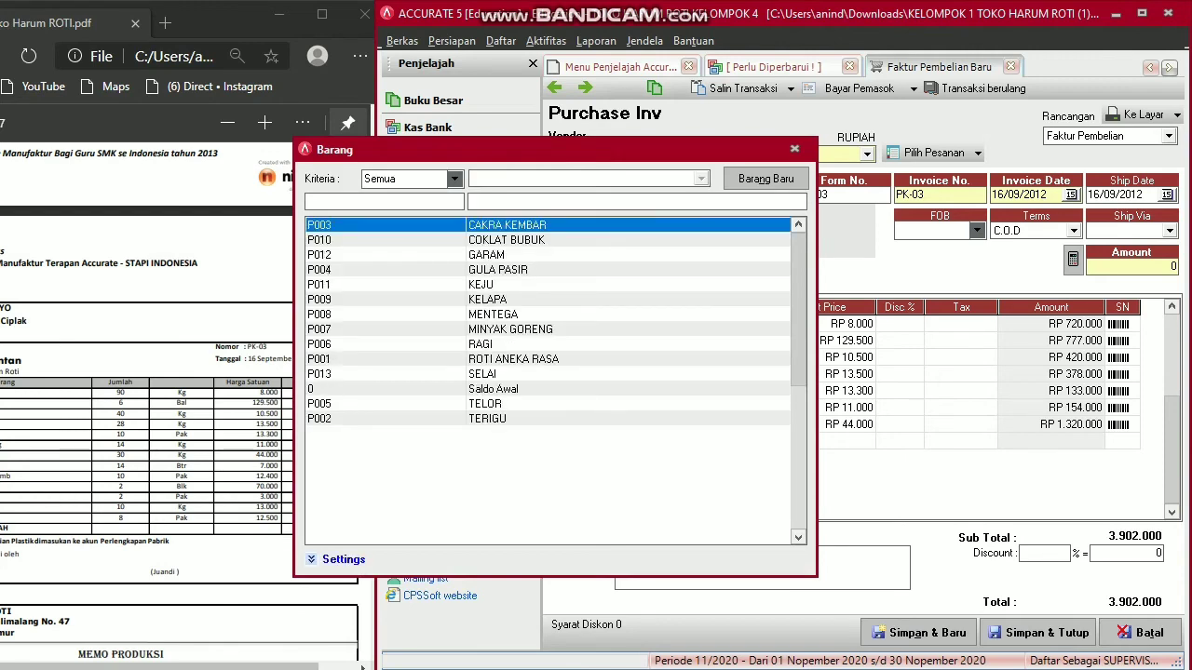
double_click(488, 300)
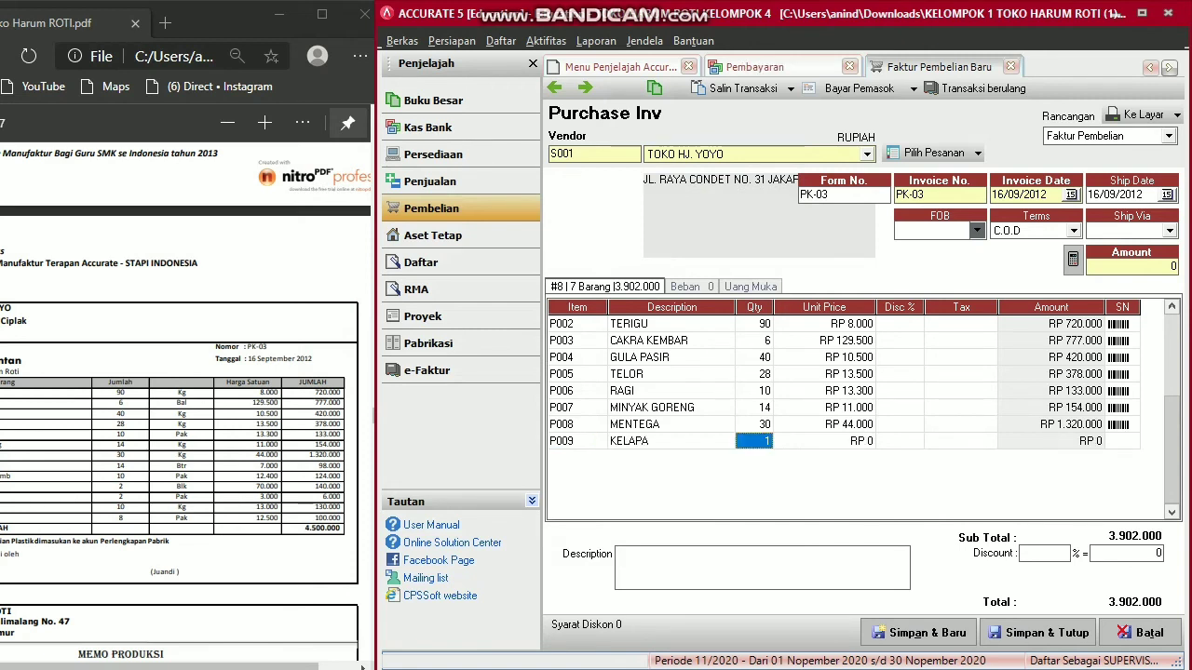
type("14")
key("Tab")
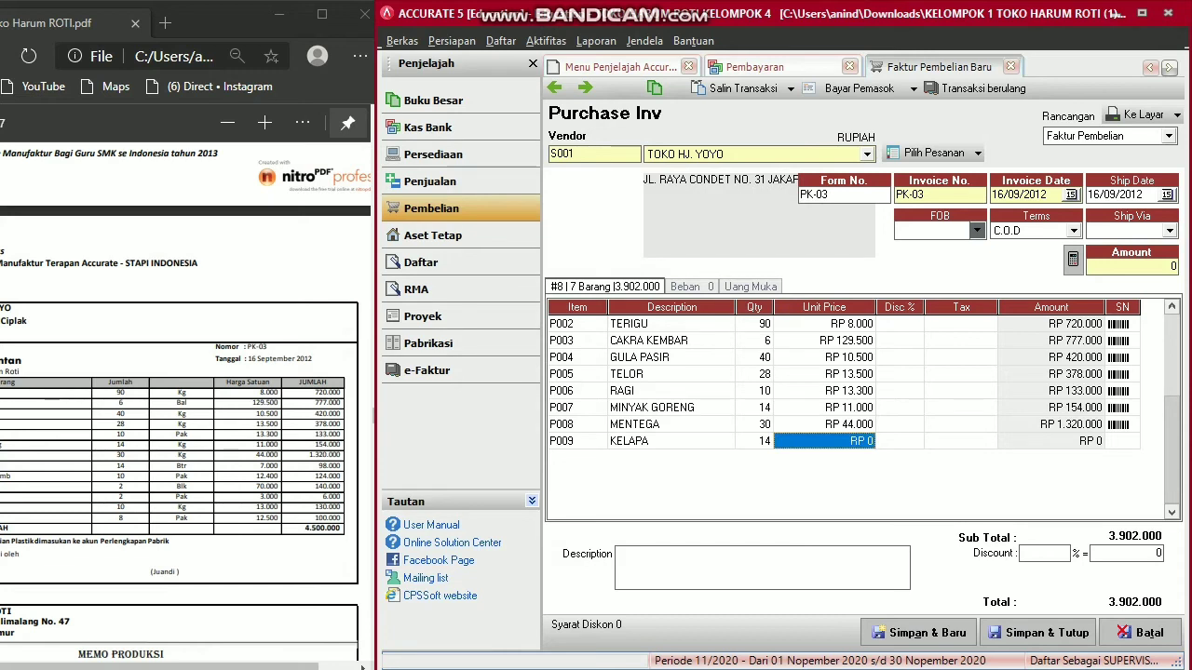
type("7000")
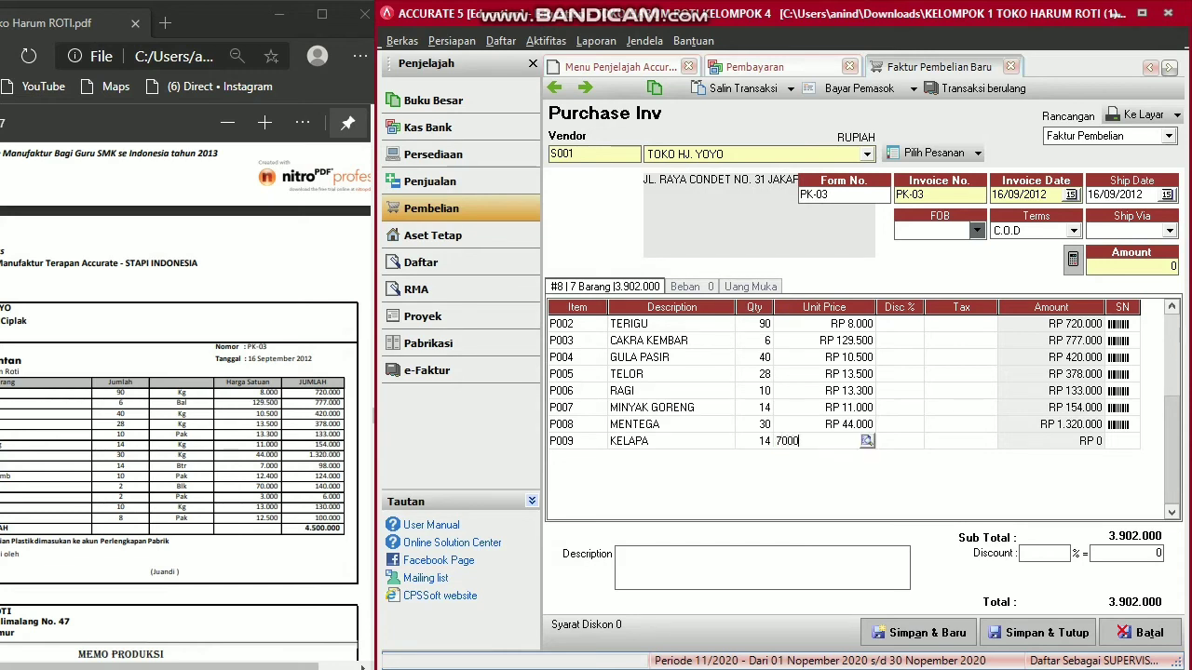
key("Tab")
key("Tab")
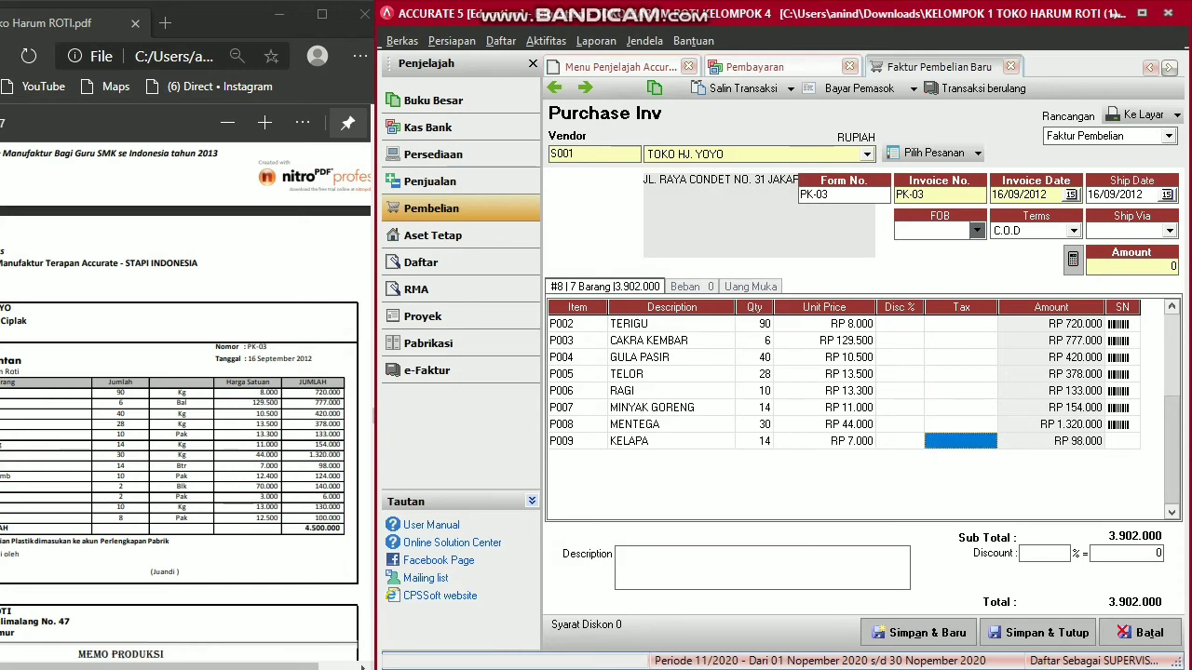
key("Tab")
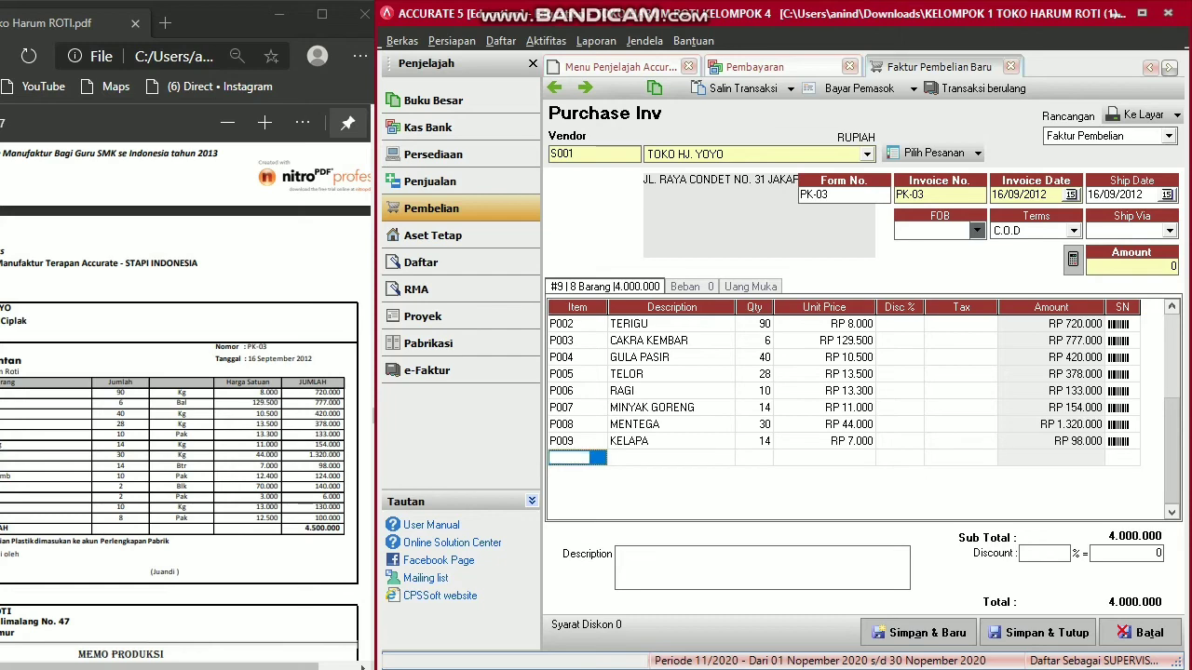
key("Return")
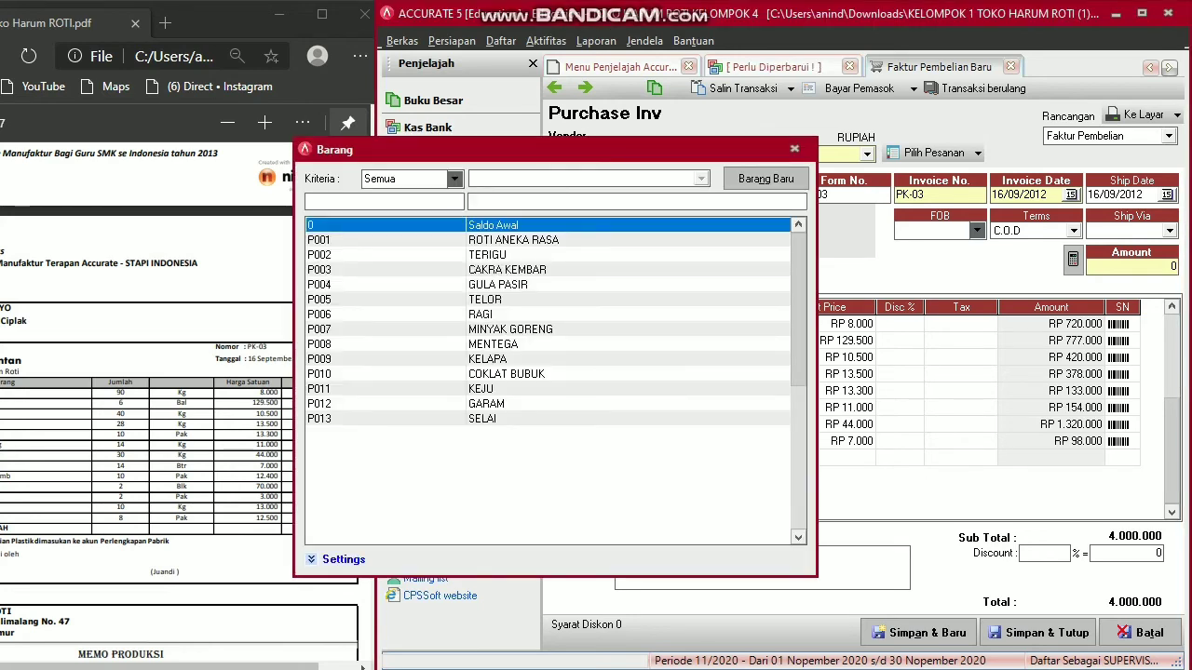
key("Escape")
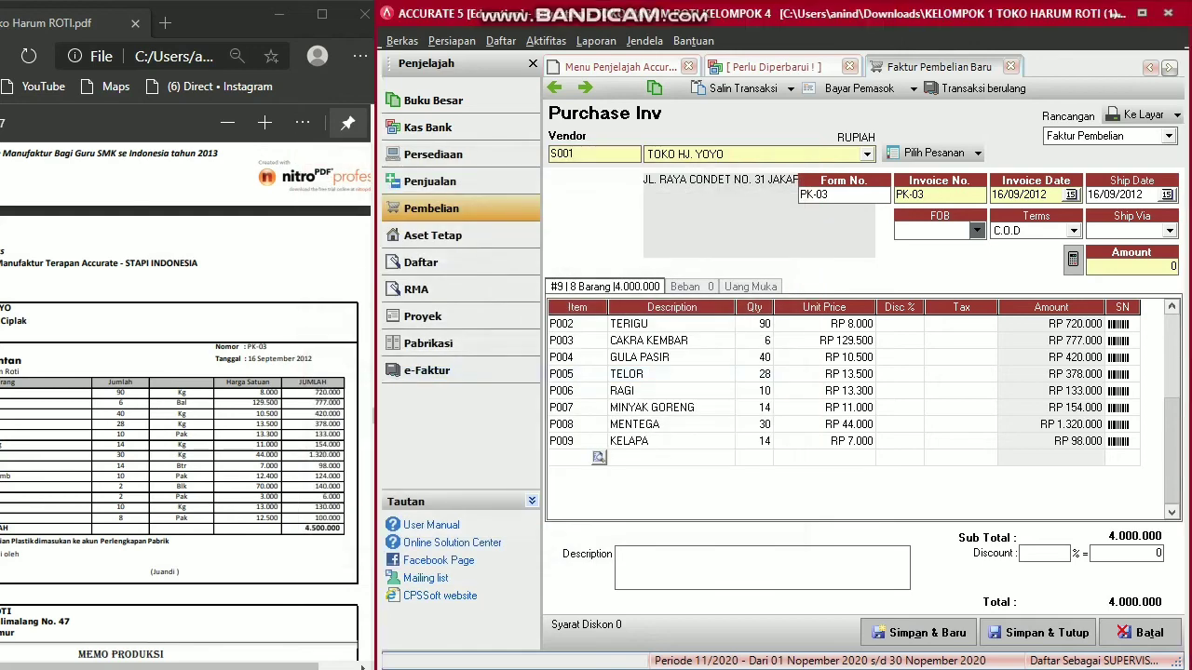
type("P013")
key("Tab")
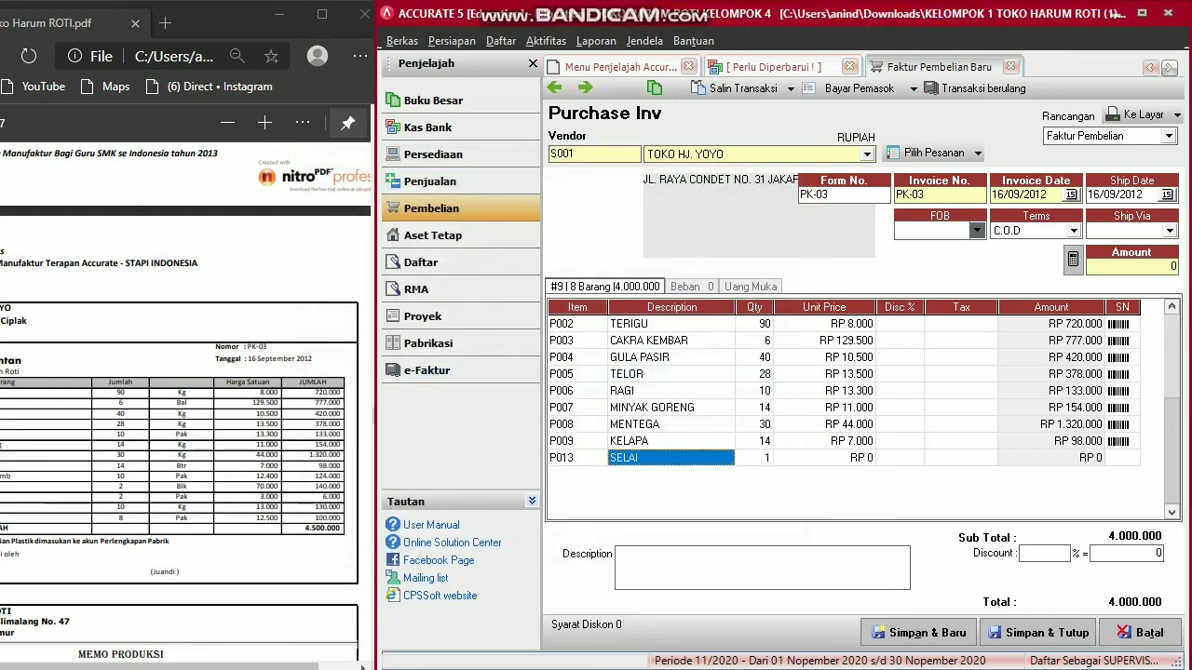
key("Left")
Set the ninth invoice line's item to P010 with the description COKLAT BUBUK.
left_click(578, 458)
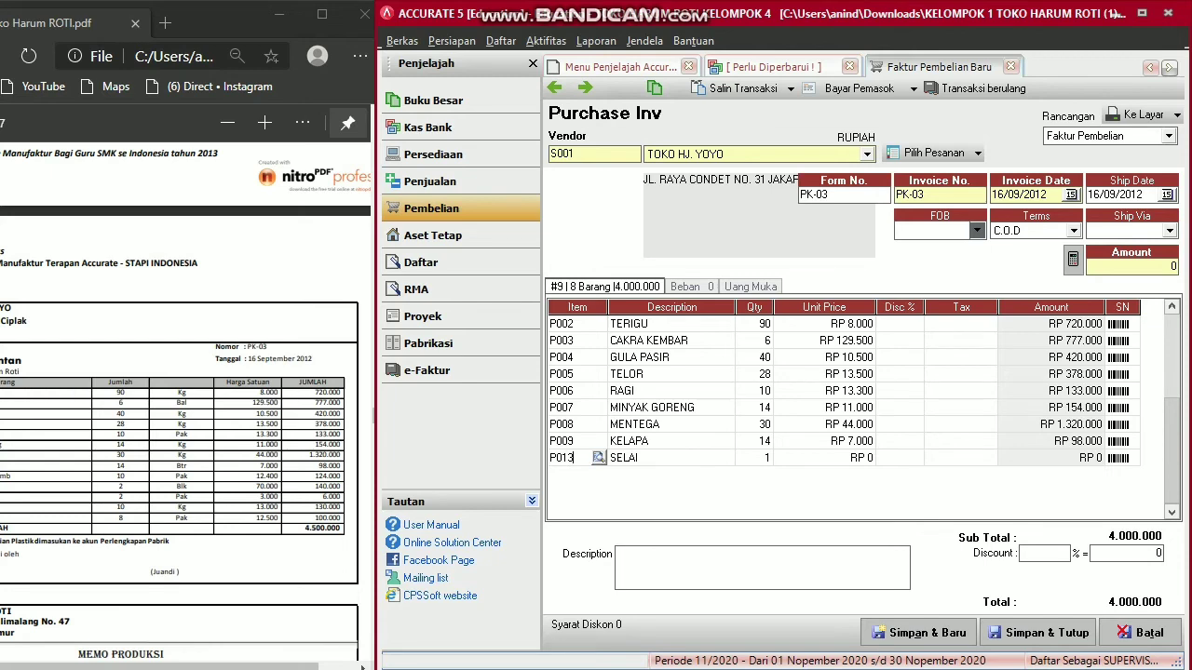
left_click(599, 458)
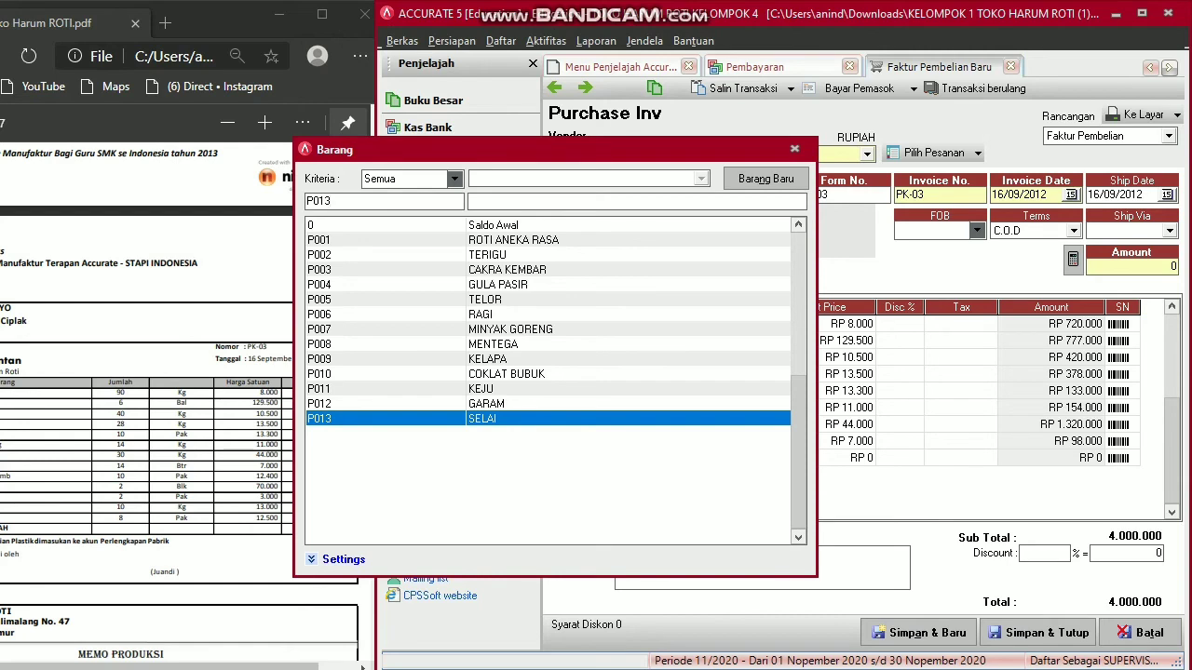
key("Return")
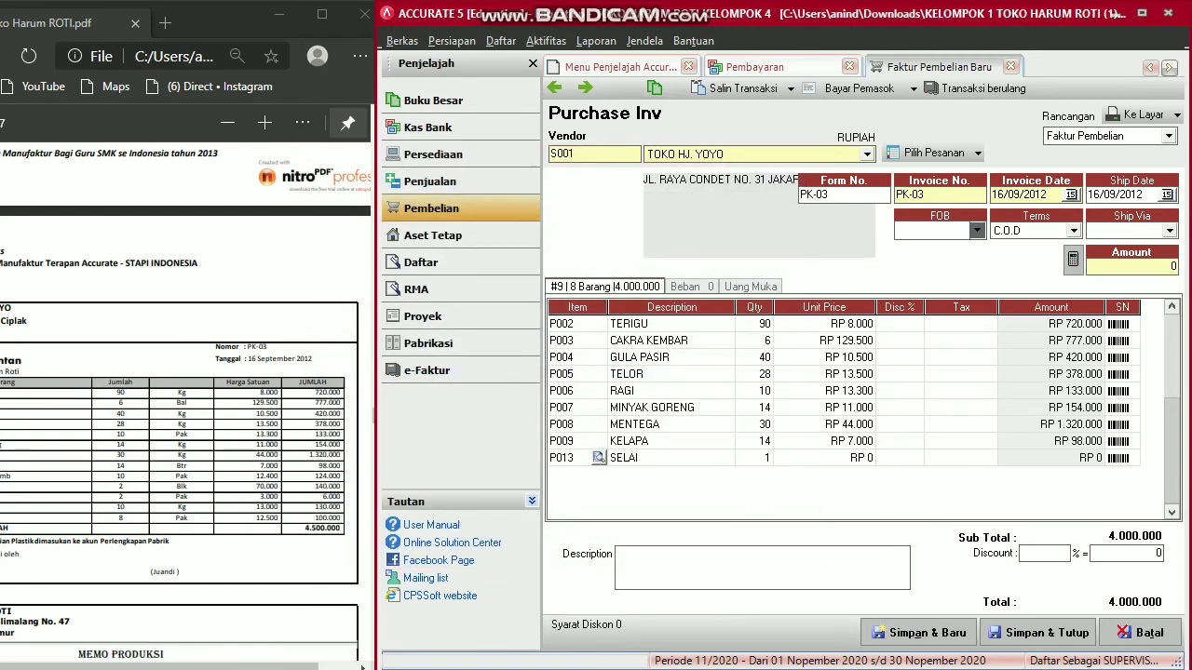
key("Tab")
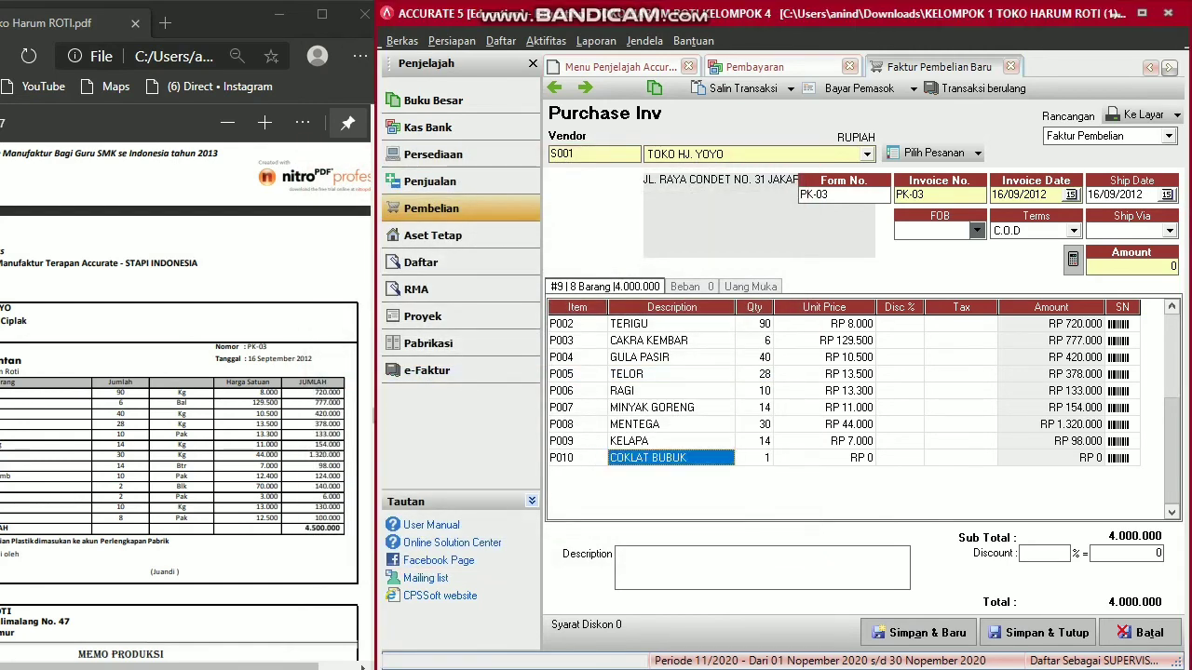
type("`")
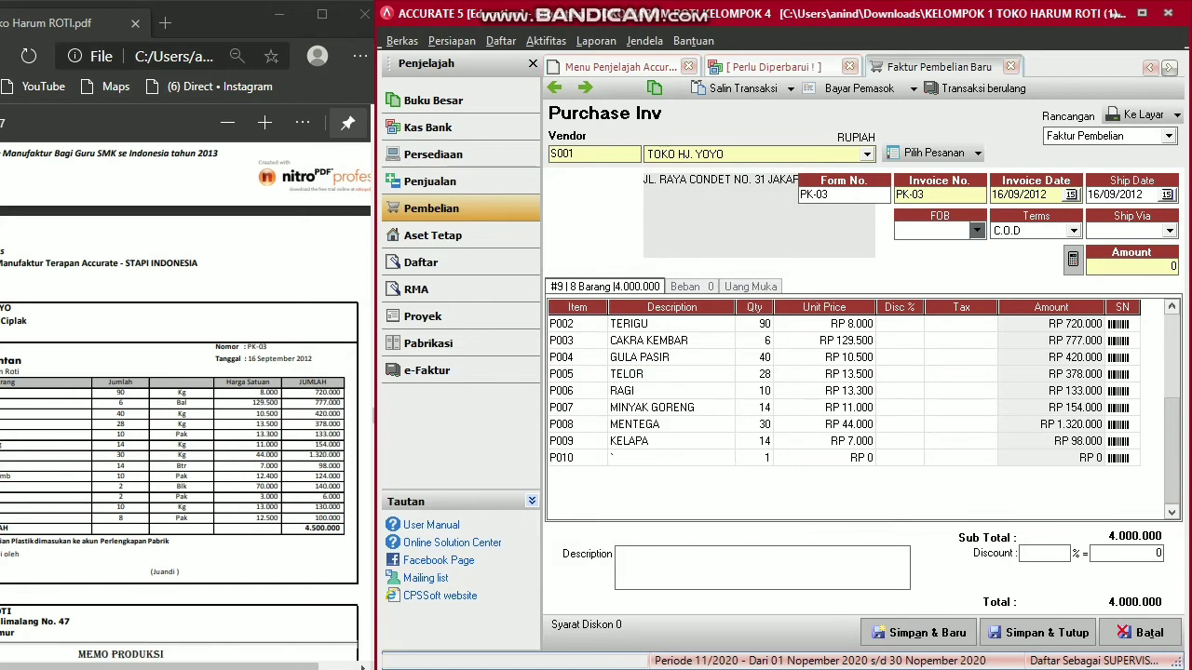
key("BackSpace")
type("COKLAT BUBUK")
key("Tab")
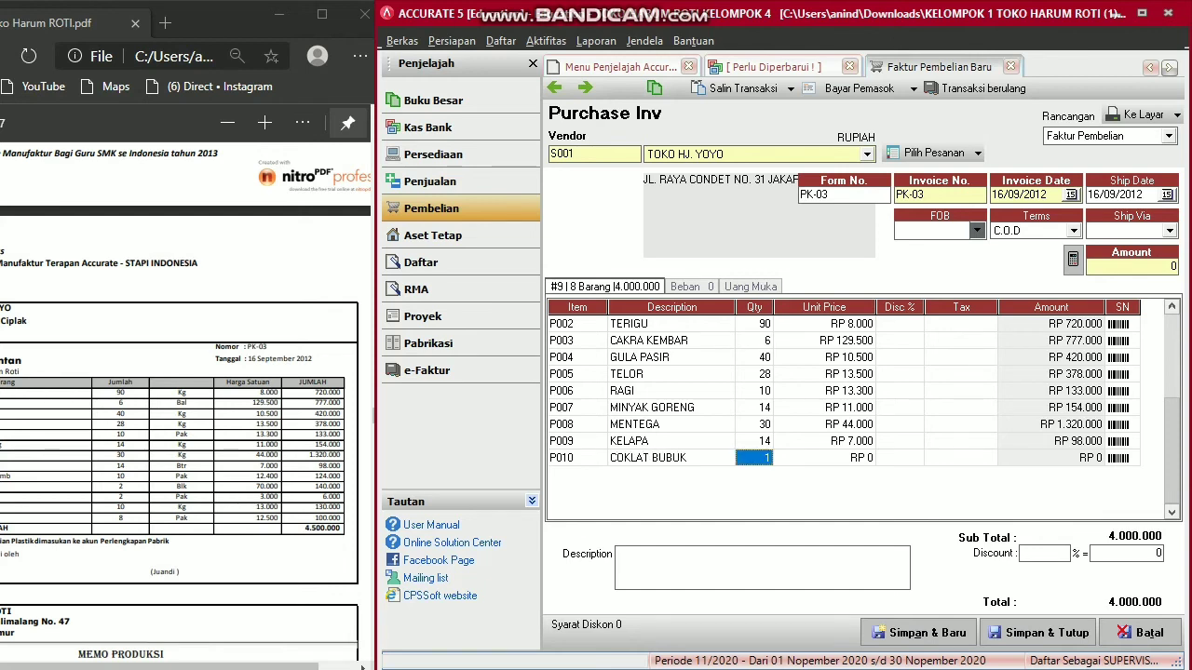
Give the COKLAT BUBUK line a quantity of 10 and a unit price of 12.400.
type("10")
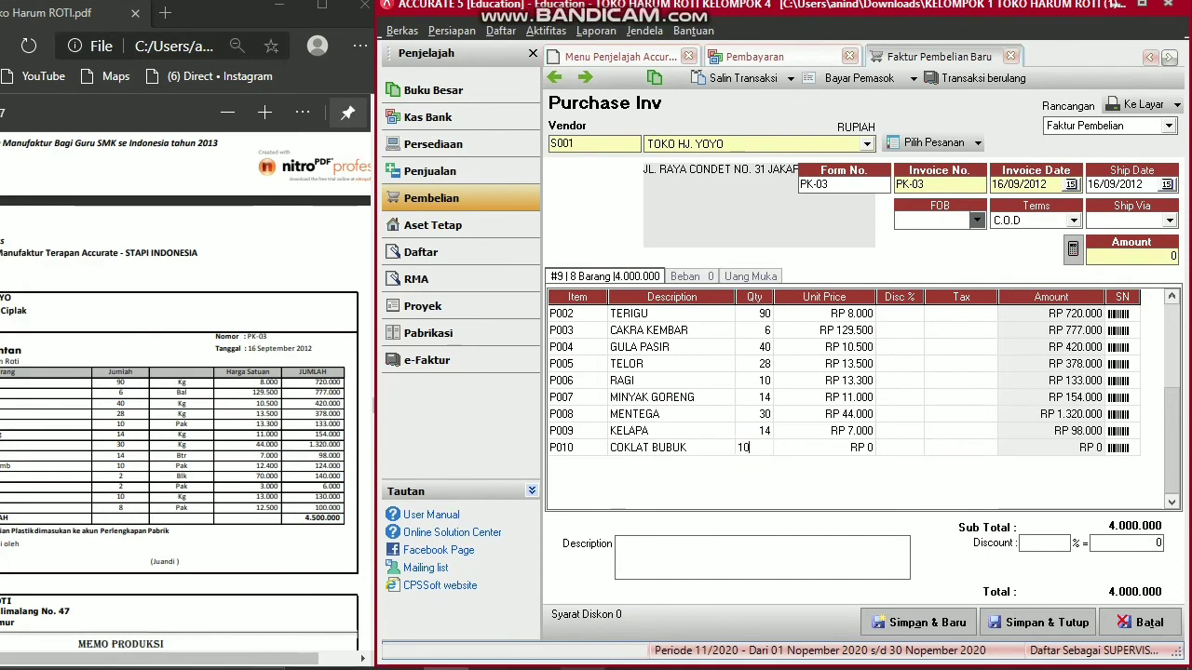
key("Tab")
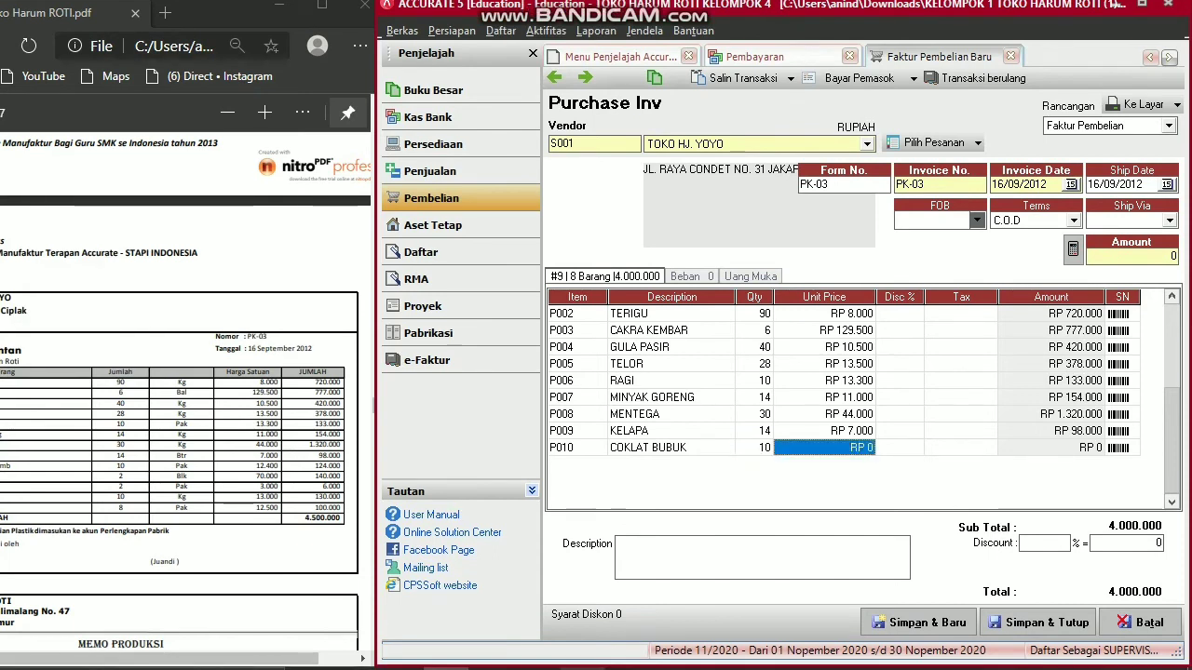
type("12")
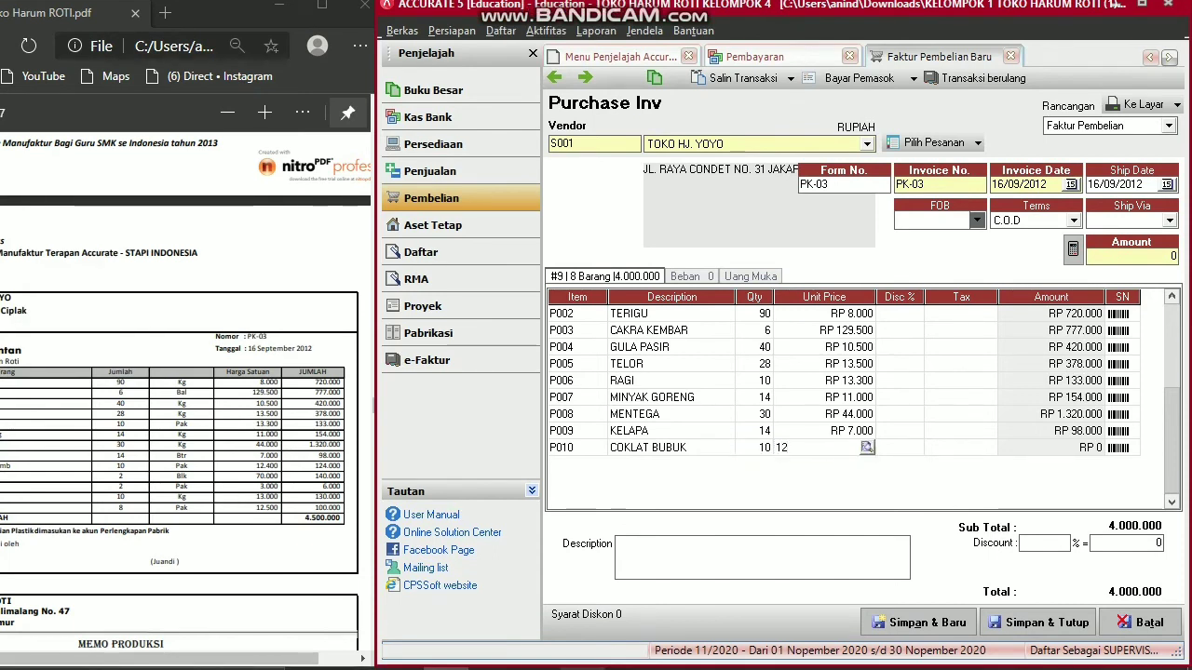
type("400")
key("Tab")
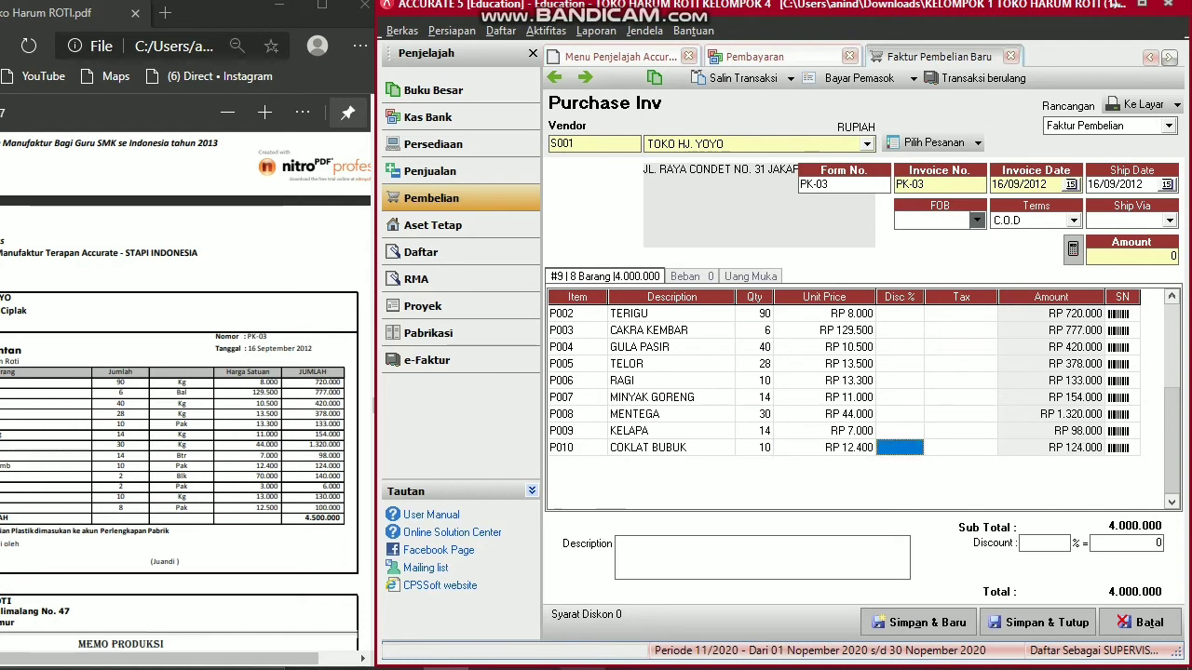
key("Tab")
key("Tab")
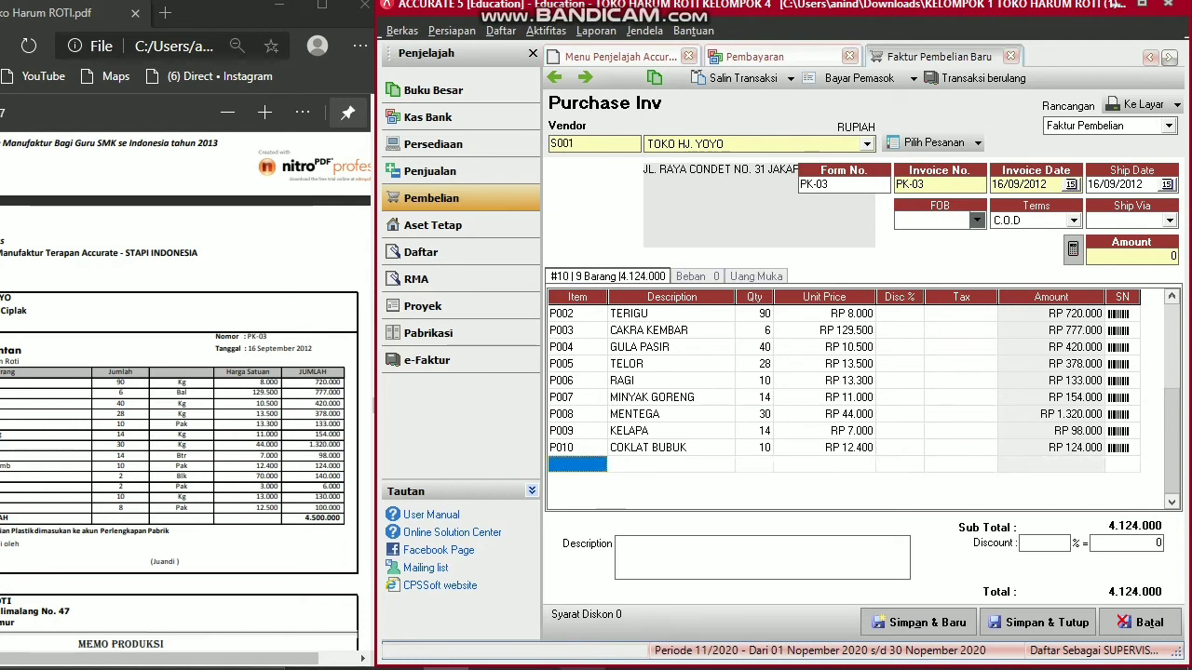
Add item P011 KEJU on the tenth invoice line with quantity 2 and unit price 70.000.
double_click(577, 464)
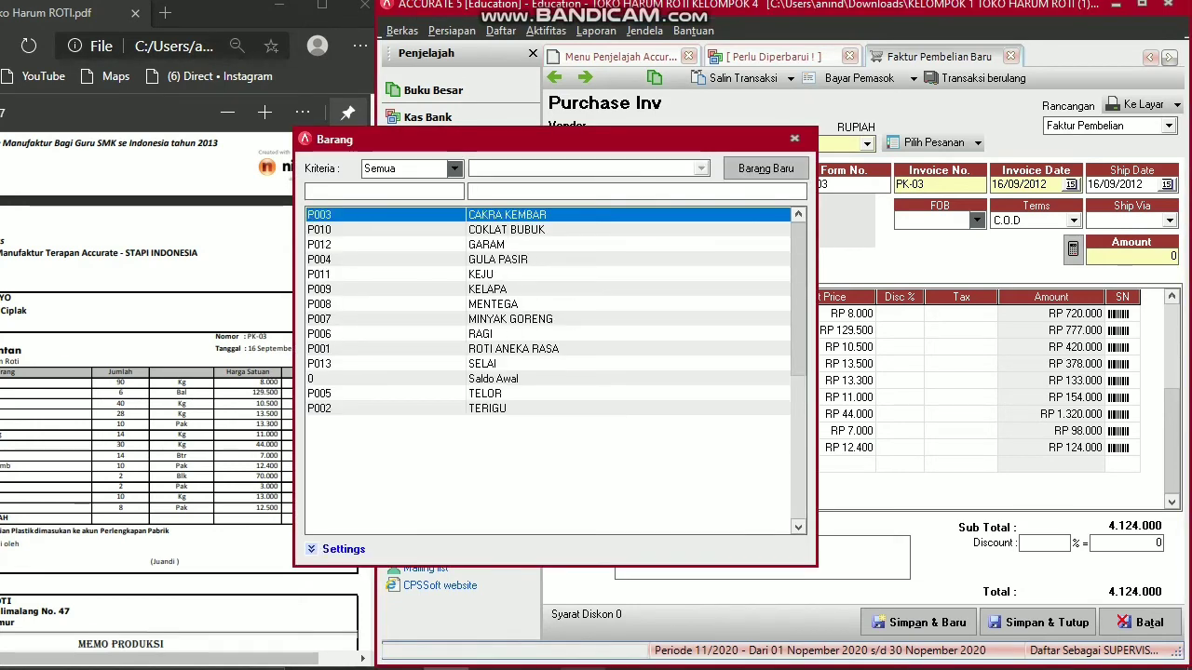
double_click(482, 274)
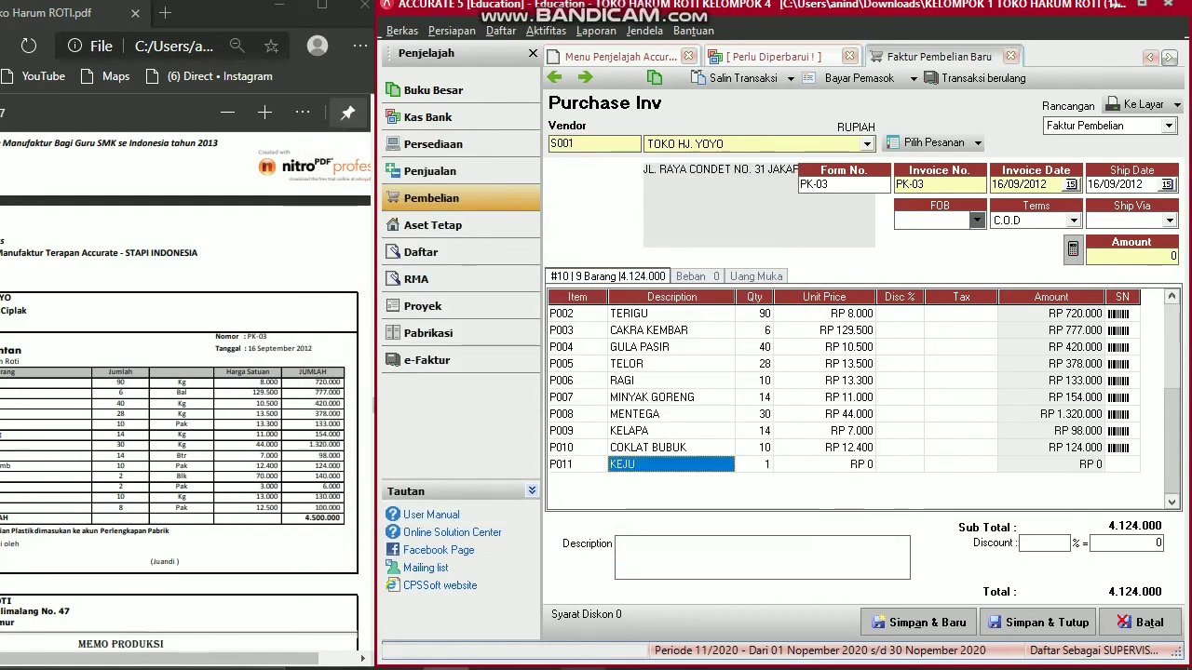
left_click(754, 464)
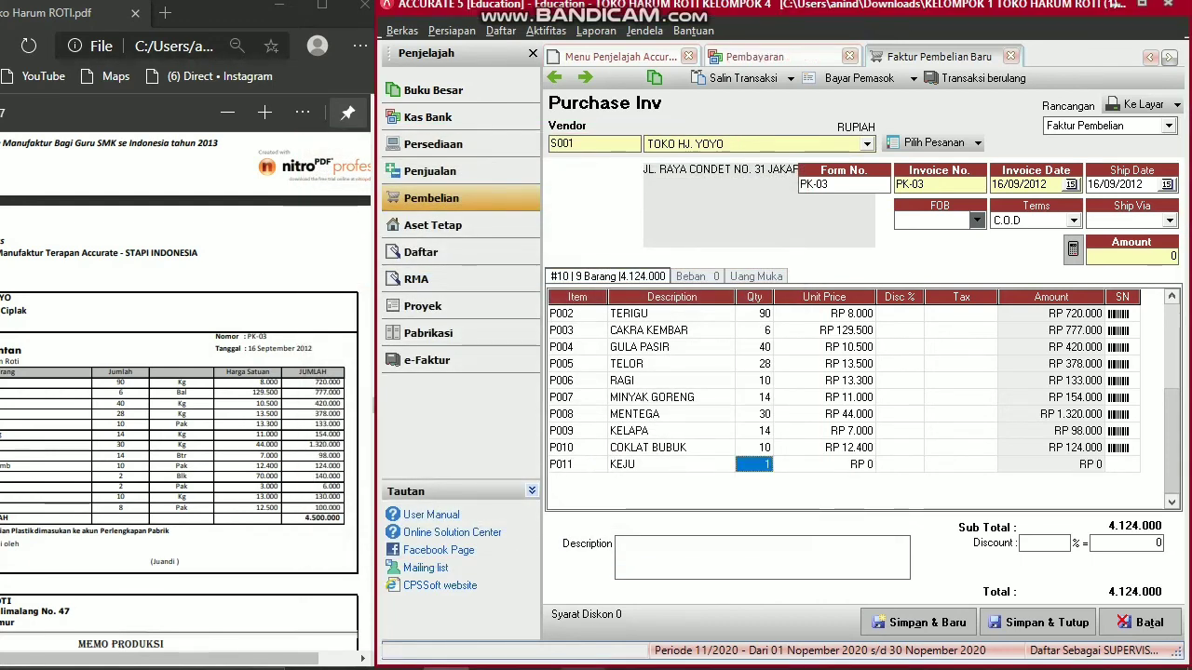
type("2")
key("Tab")
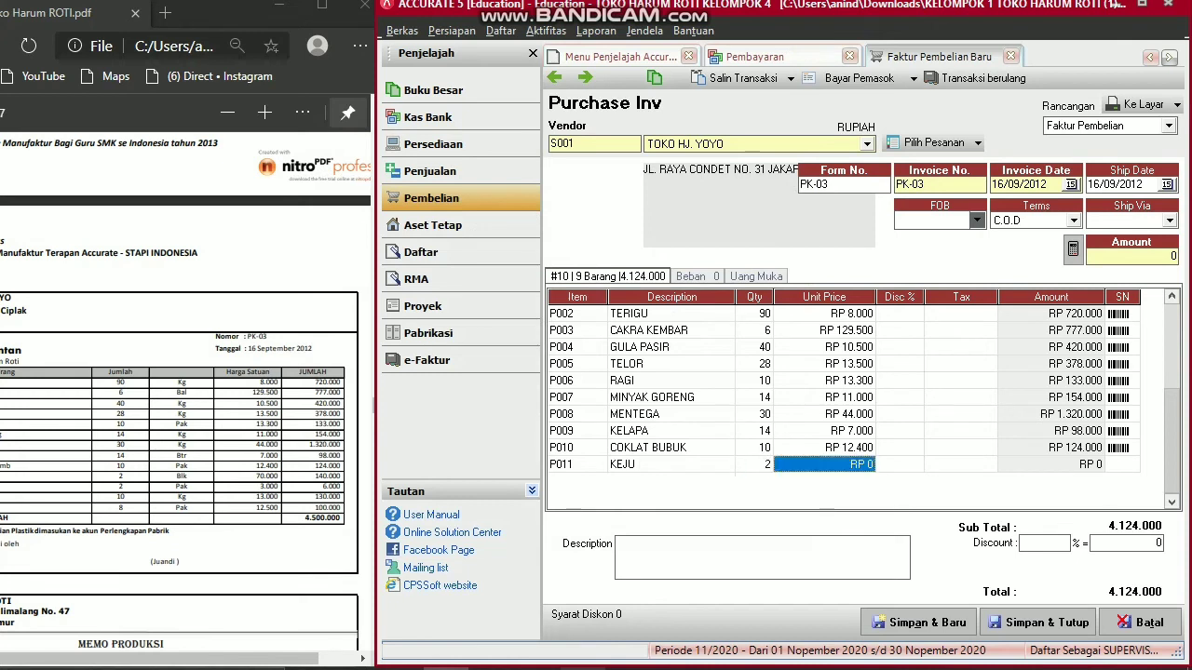
type("70000")
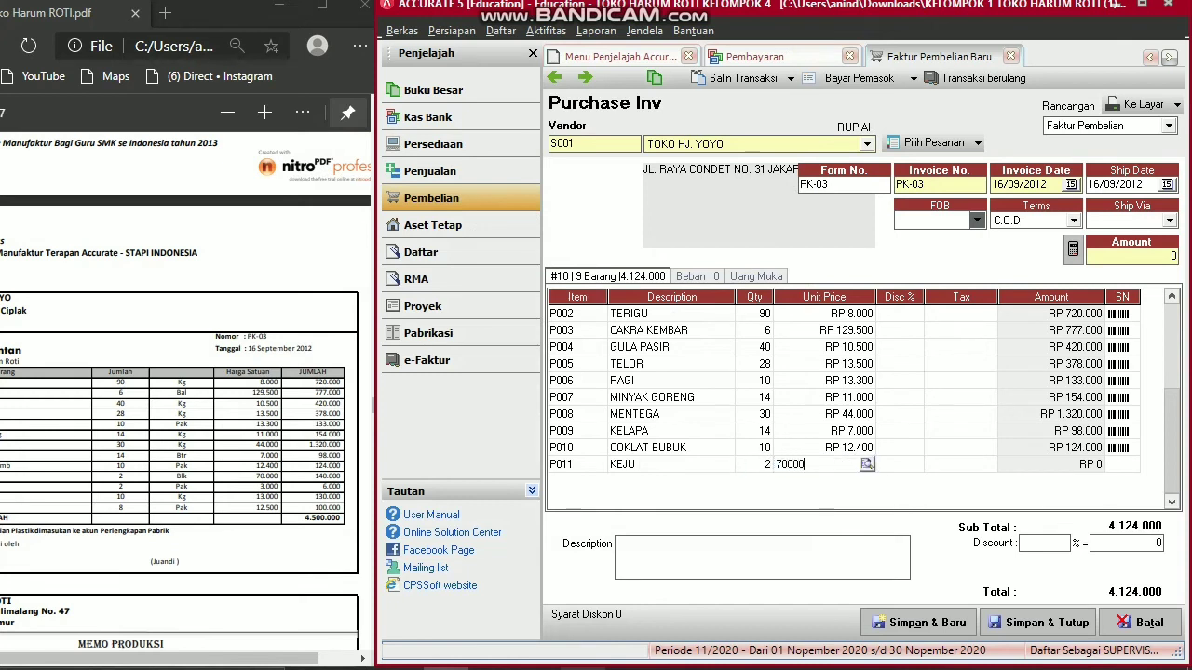
key("Tab")
key("Tab")
key("Tab")
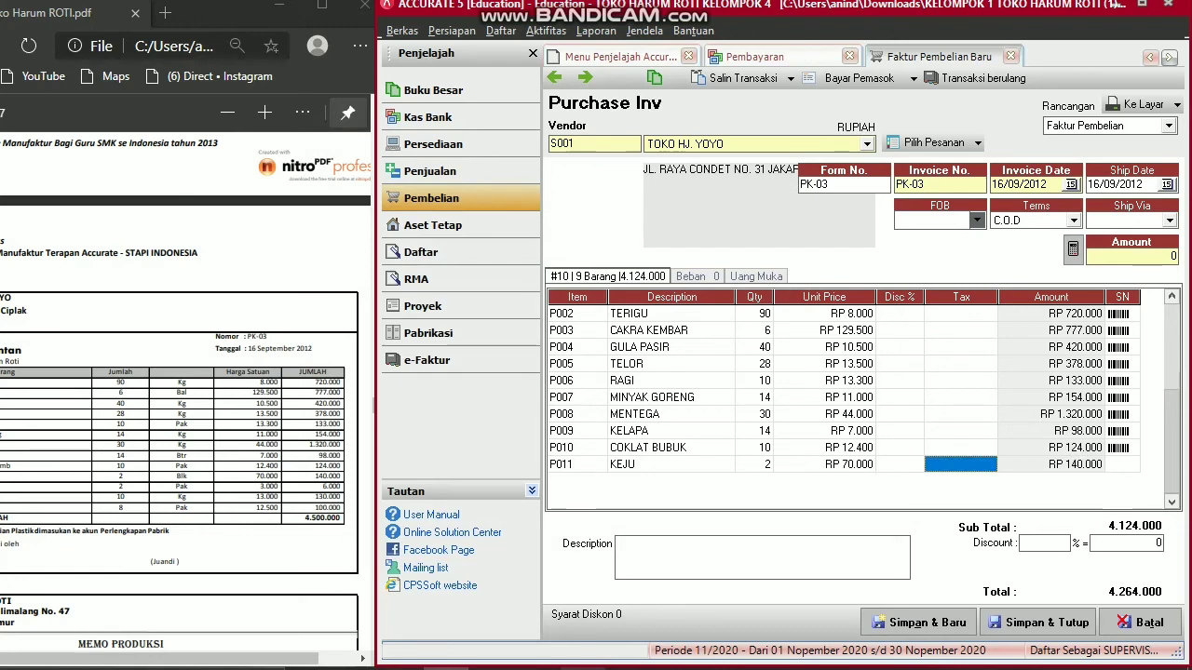
Add item P012 GARAM on the eleventh invoice line with quantity 2 and unit price 3.000.
left_click(576, 481)
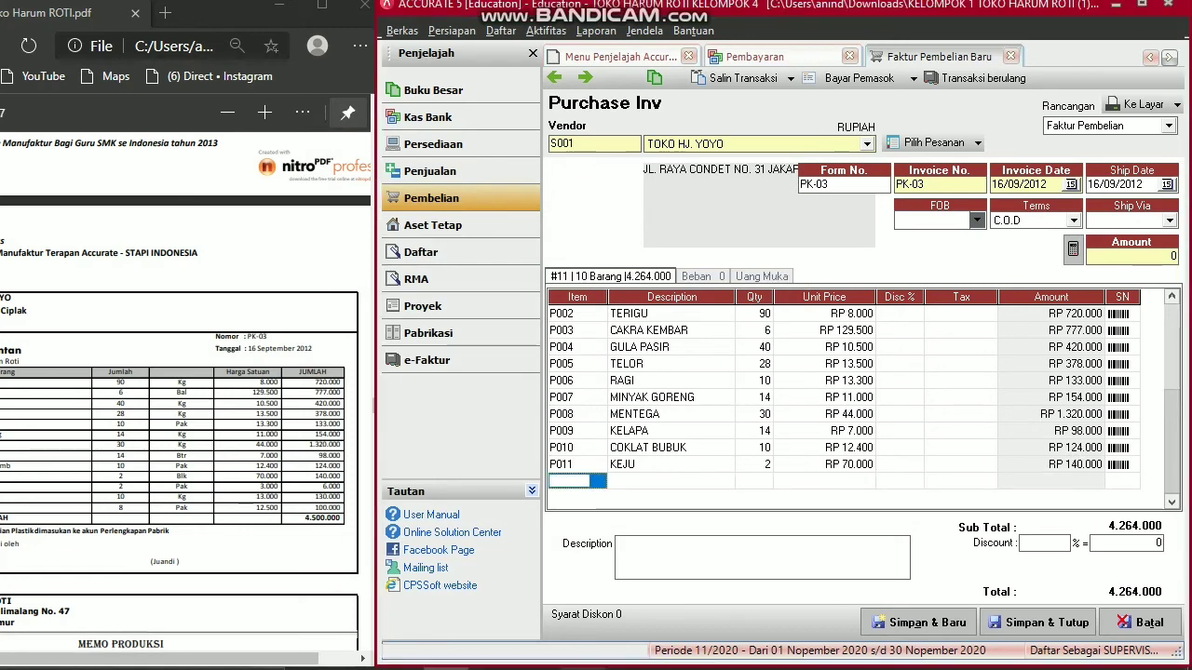
left_click(599, 481)
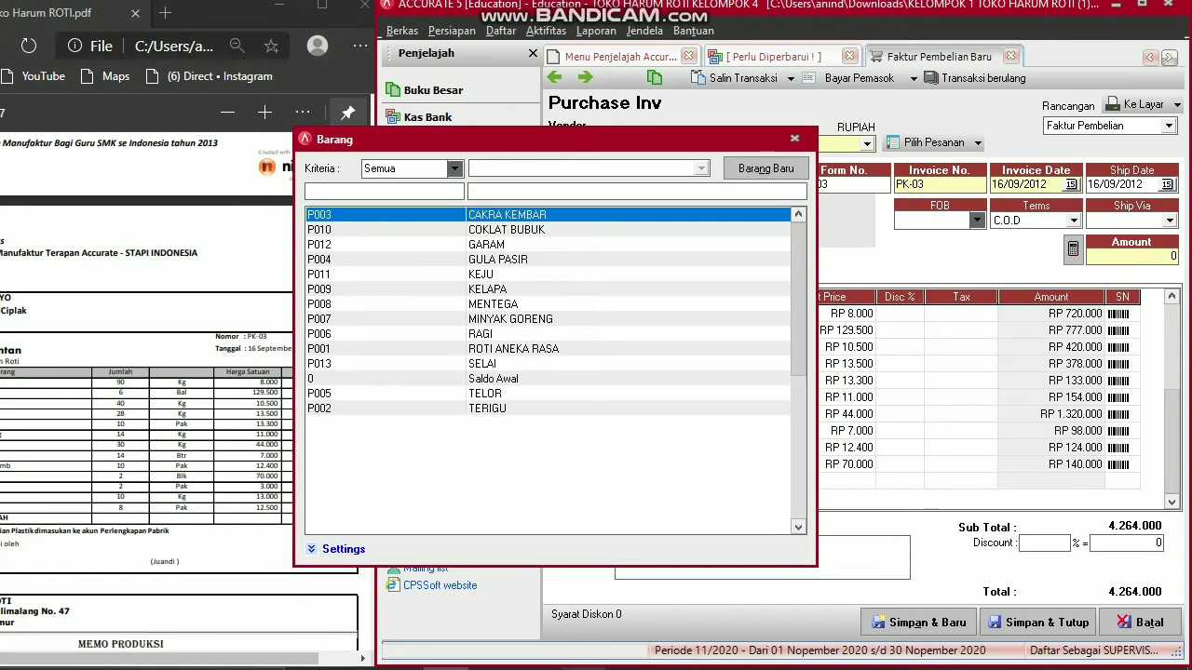
double_click(487, 245)
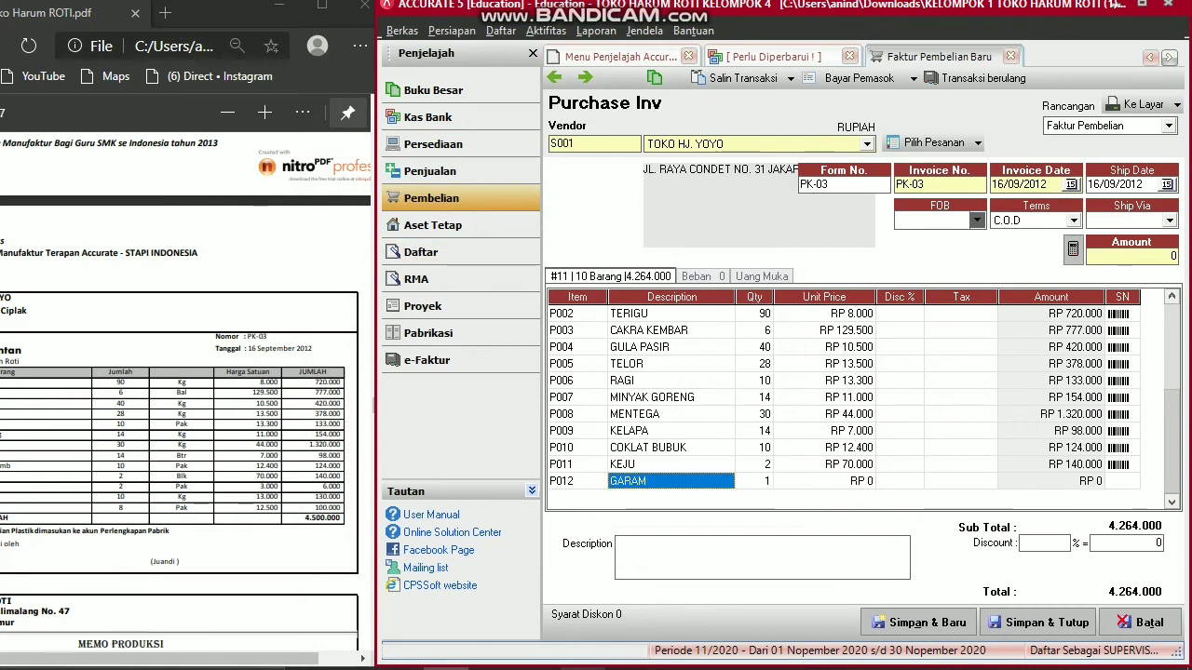
left_click(754, 481)
type("2")
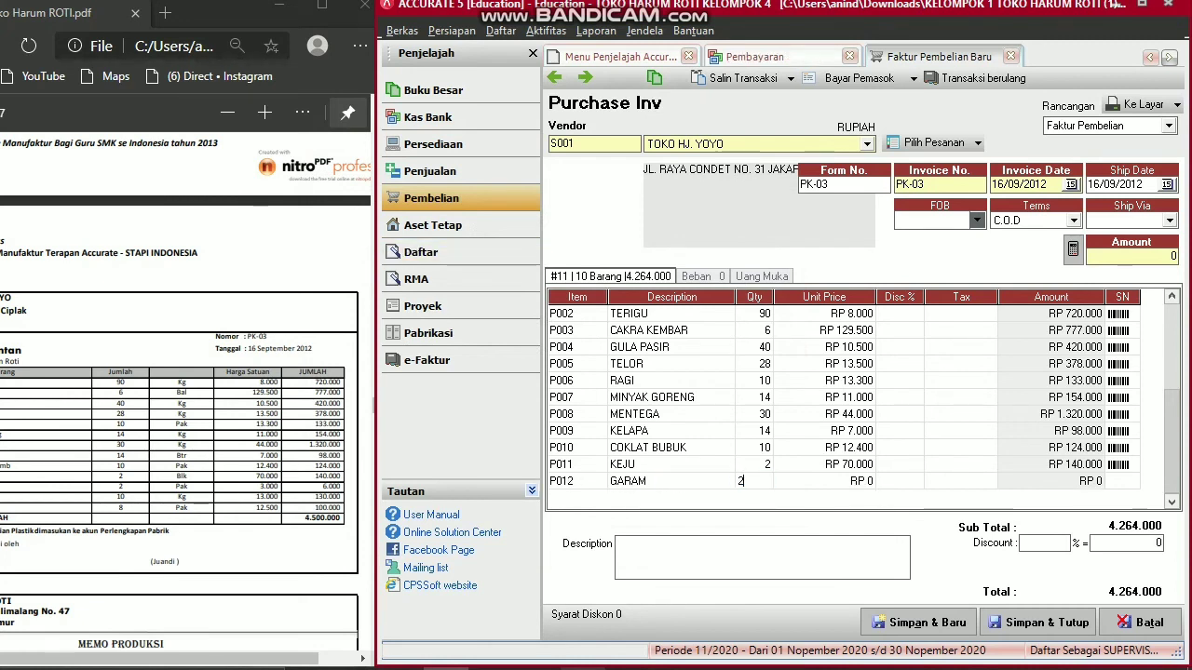
key("Tab")
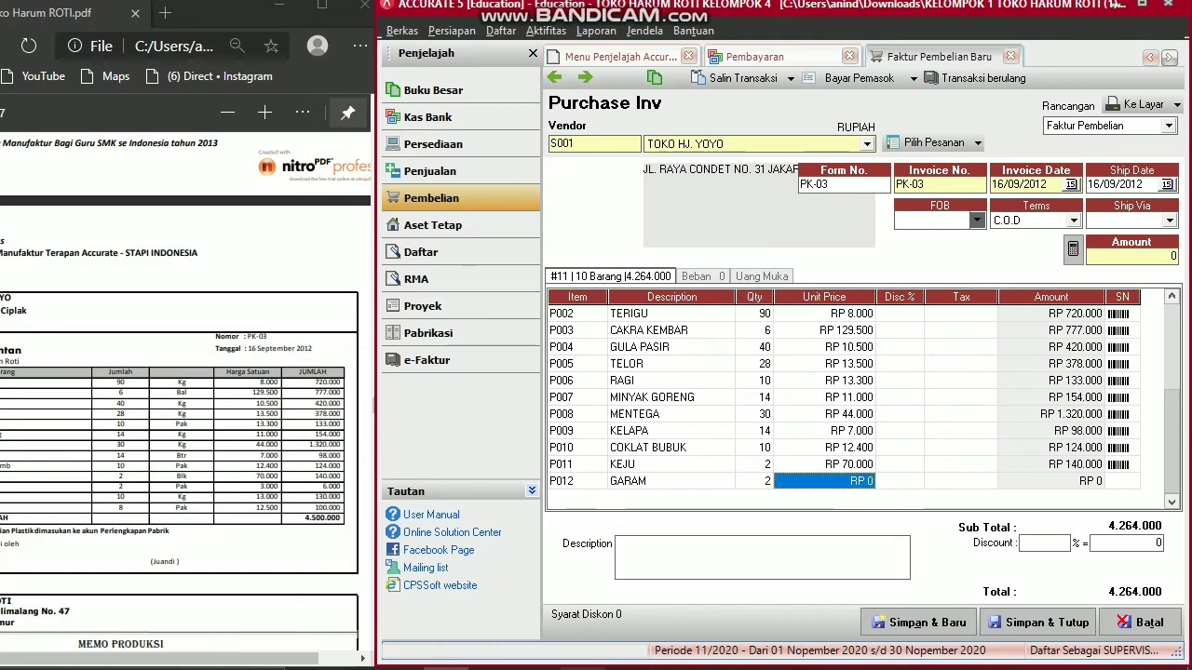
key("Tab")
left_click(825, 482)
type("3.000")
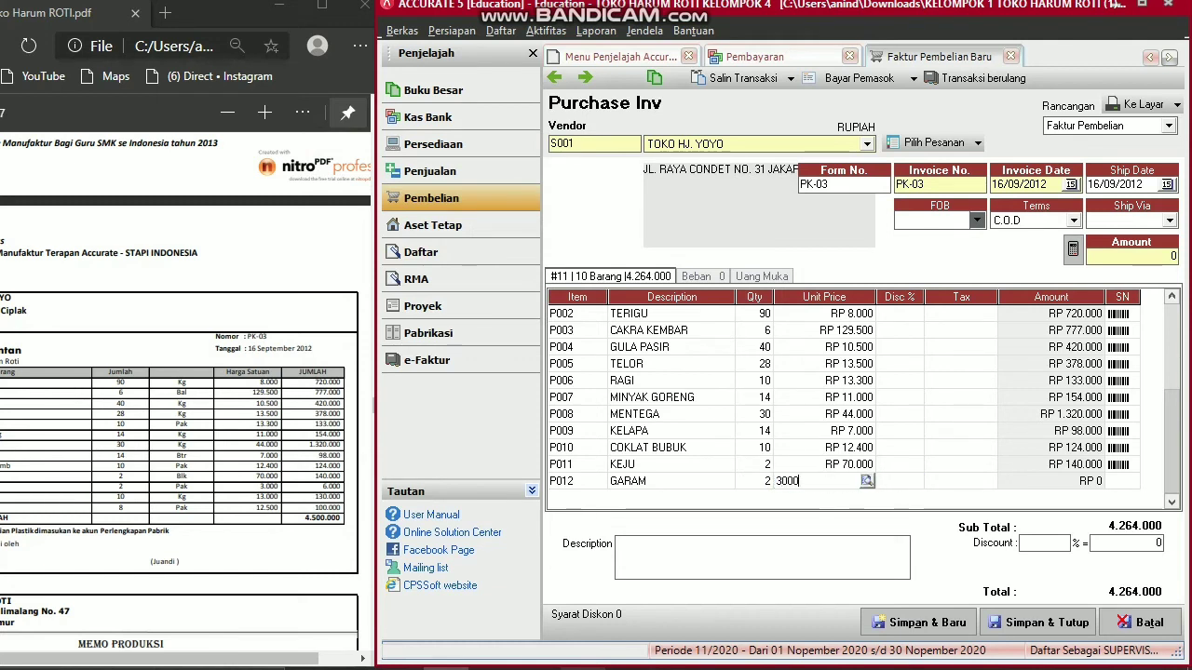
key("Tab")
key("Tab")
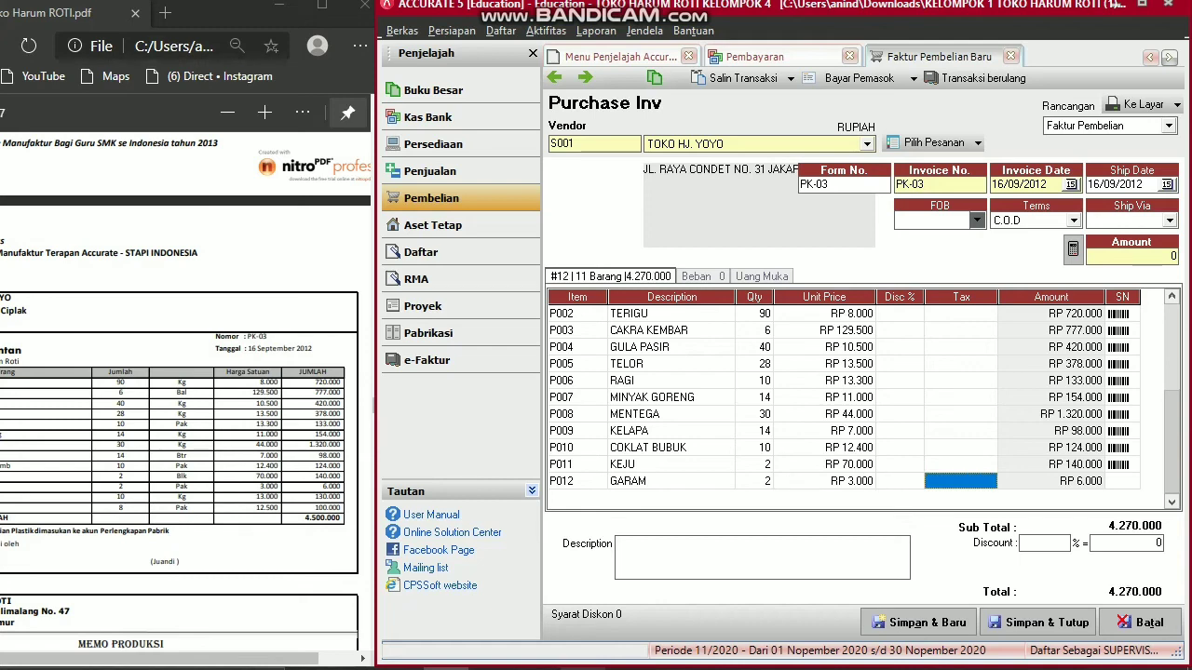
key("Tab")
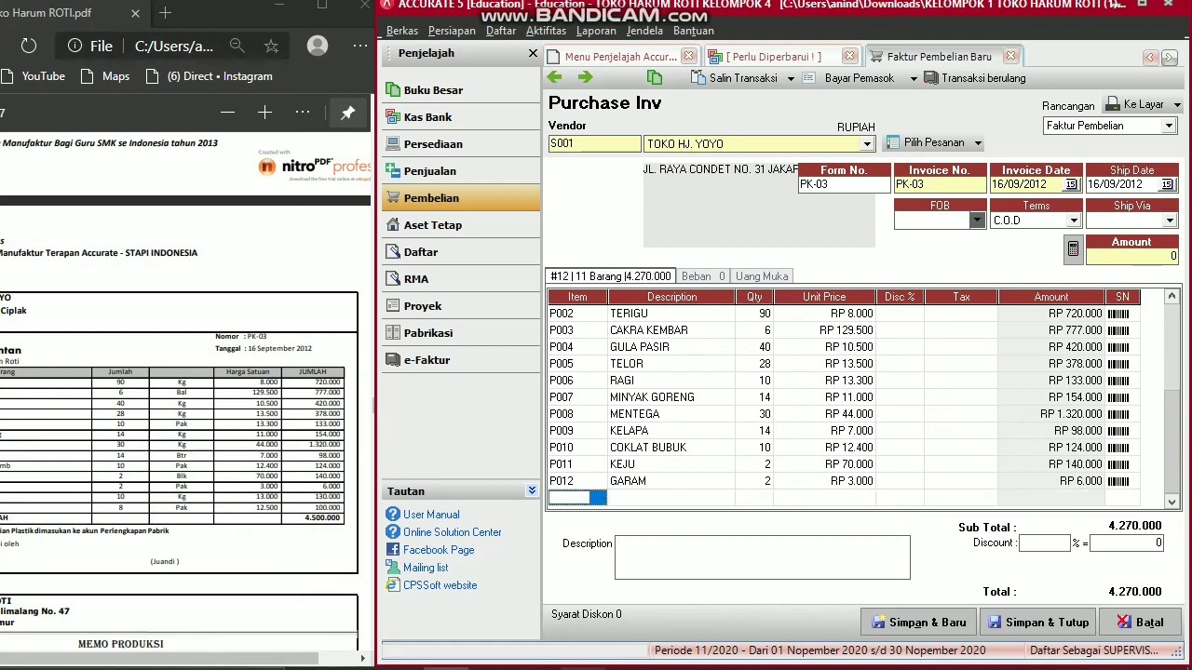
Set the twelfth invoice line's item to P013 with the description SELAI.
key("Return")
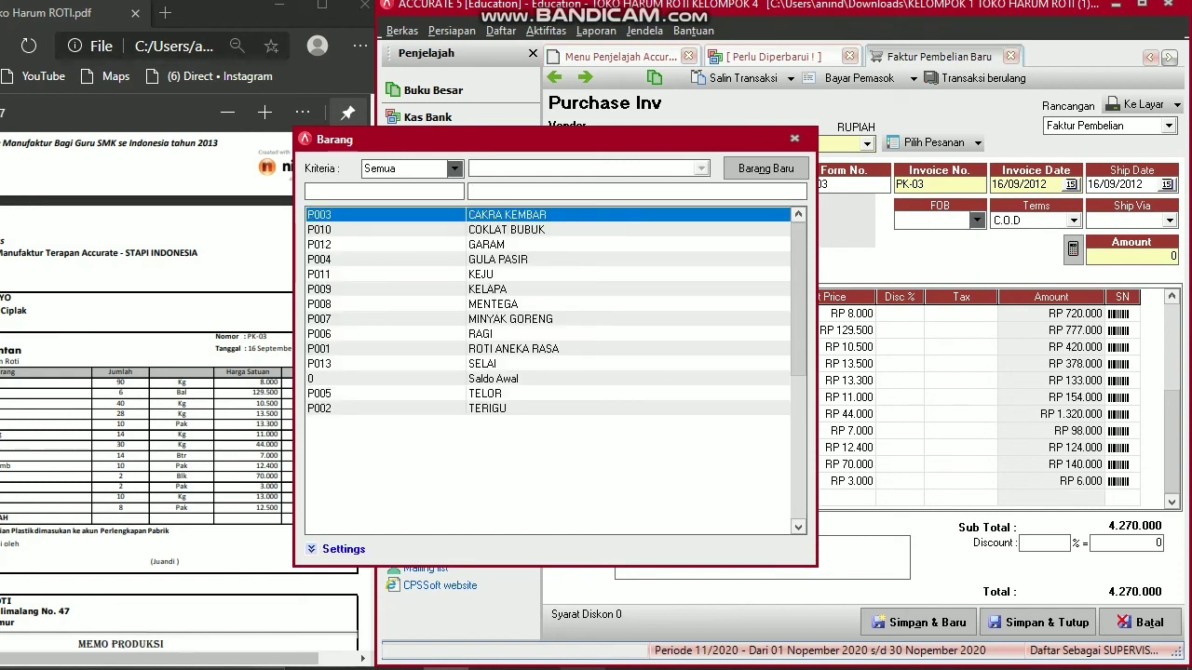
key("Escape")
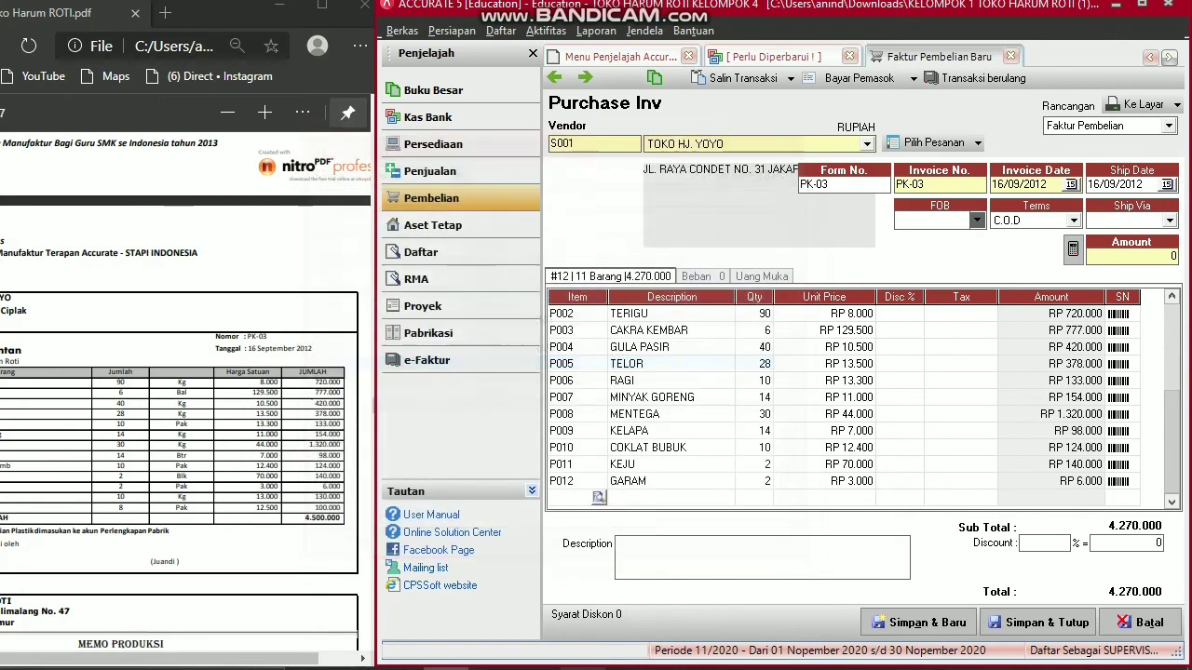
type("P013")
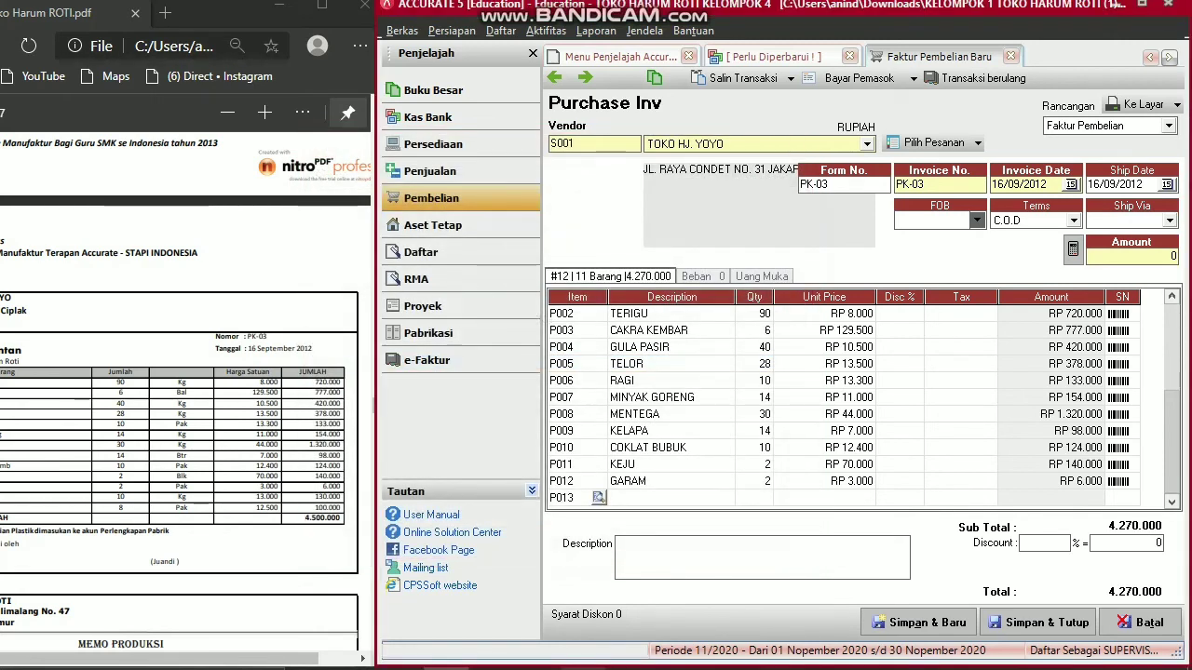
key("Return")
key("Return")
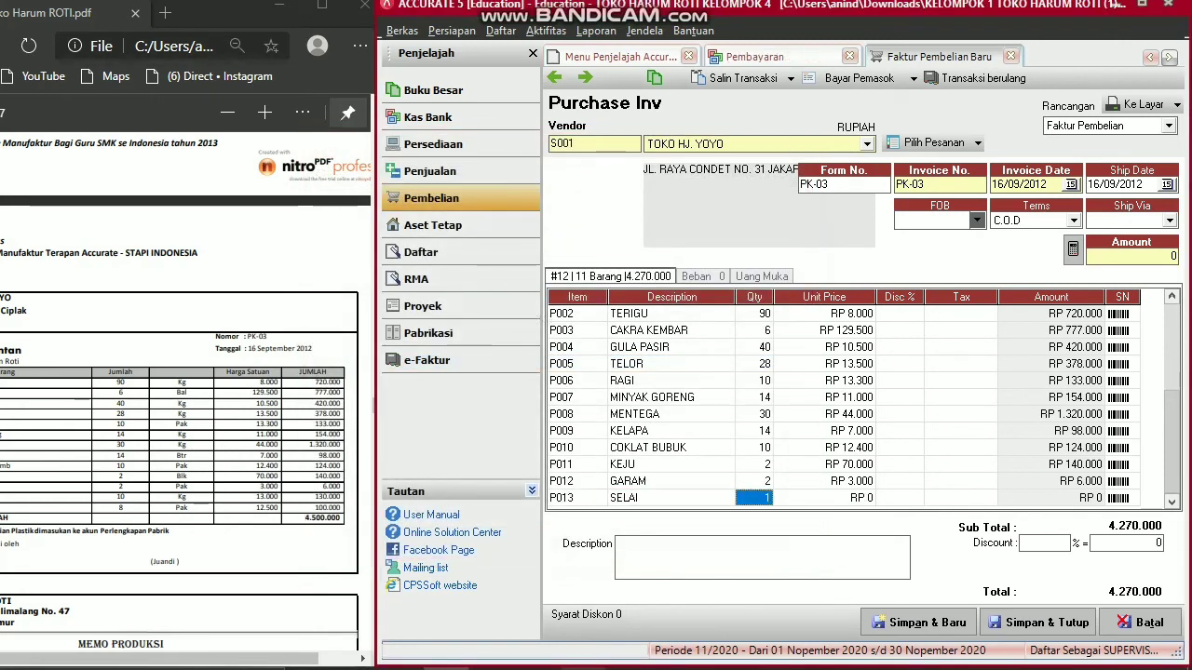
Give the SELAI line a quantity of 10 and a unit price of 13.000.
type("10")
key("Return")
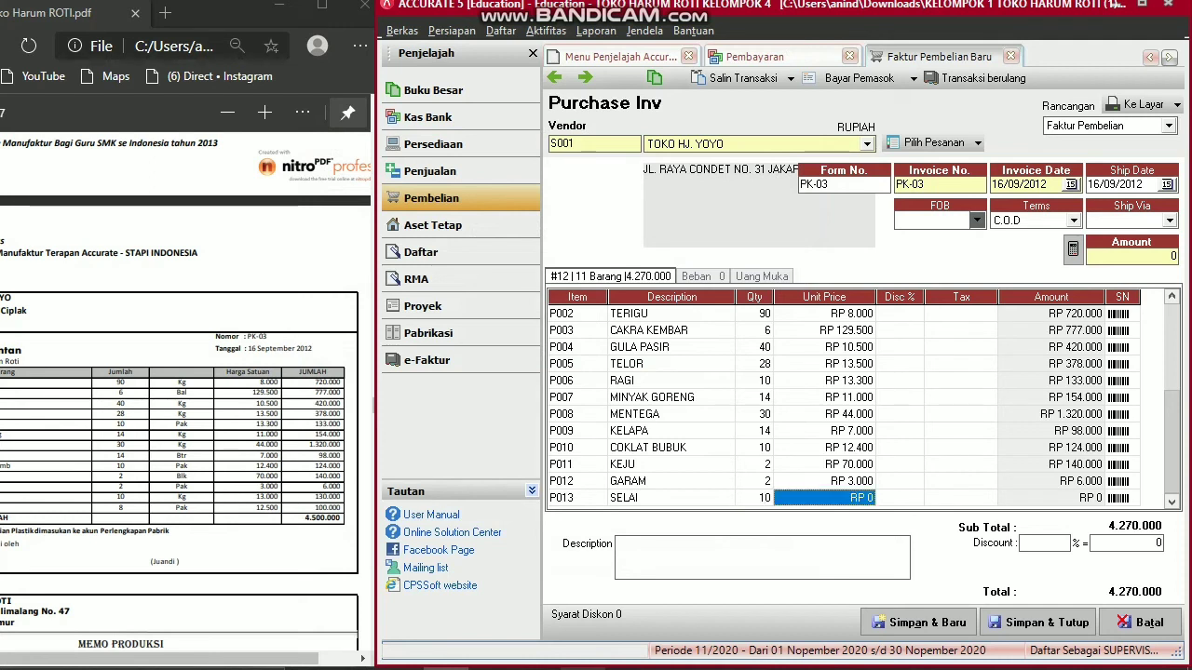
type("1")
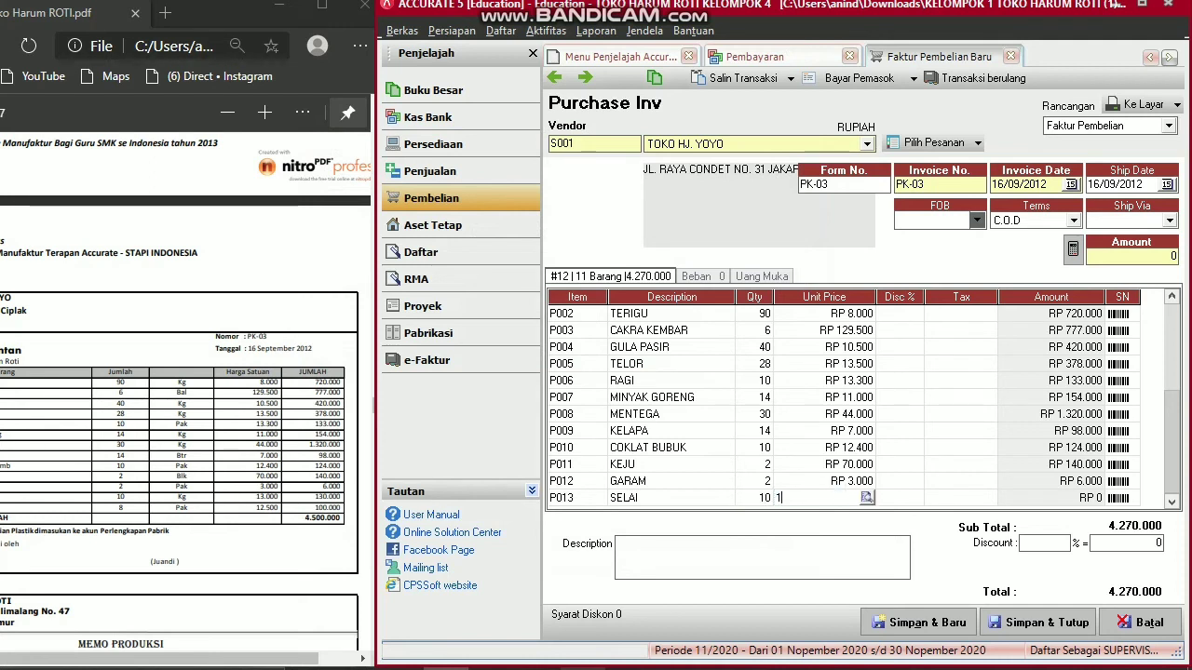
type("3.000")
key("Return")
key("Return")
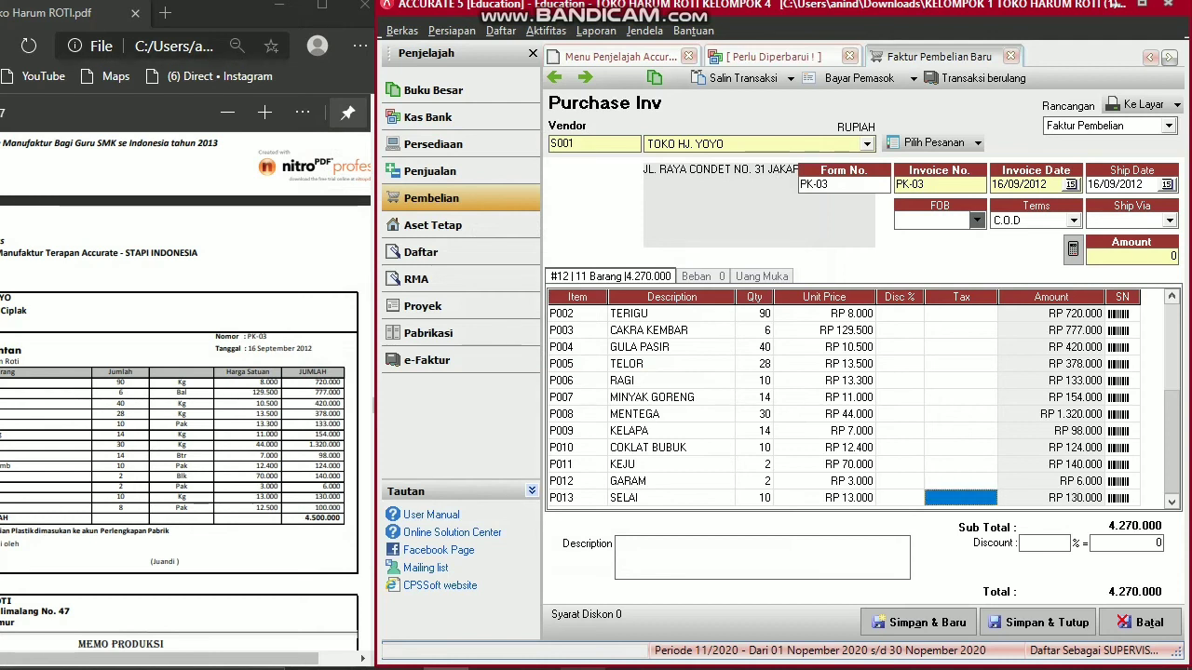
key("Return")
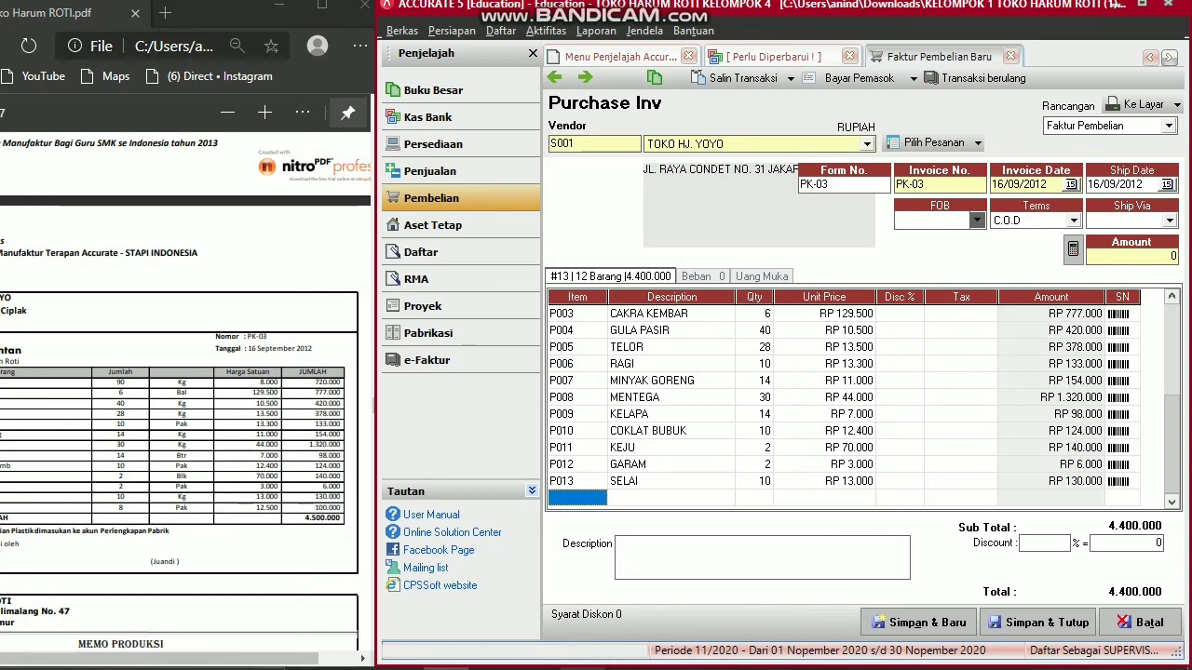
left_click(1121, 481)
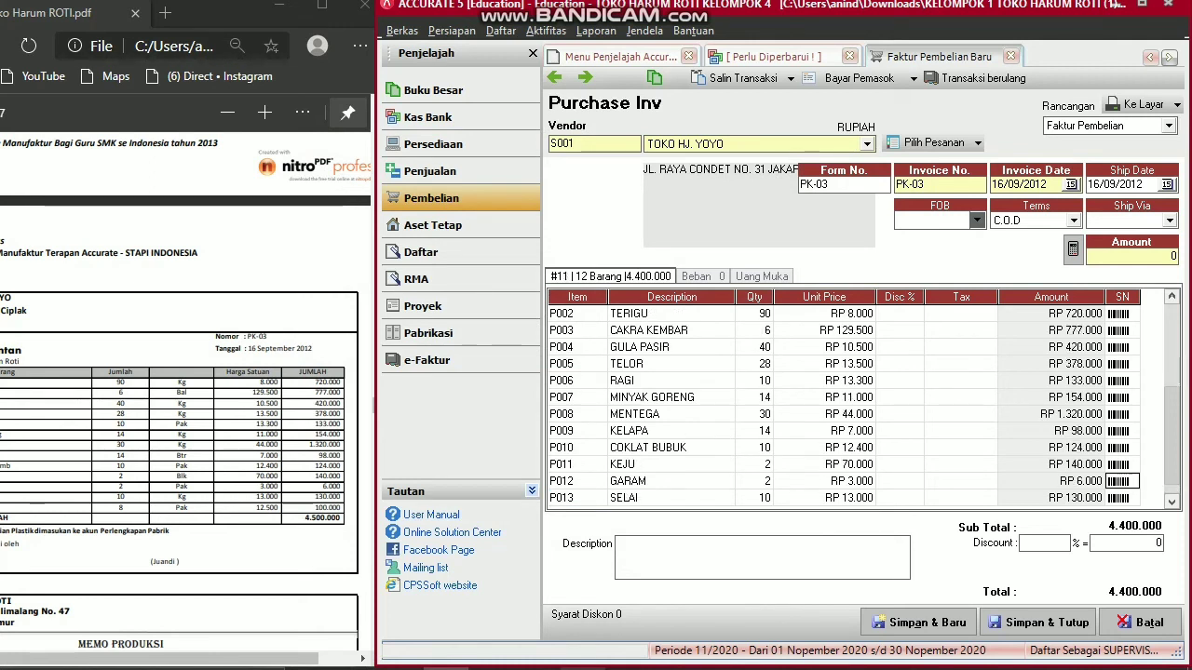
Add an expense line to the invoice for account 11400 PERLENGKAPAN PABRIK with amount 100.000 and the note PLASTIK.
left_click(701, 277)
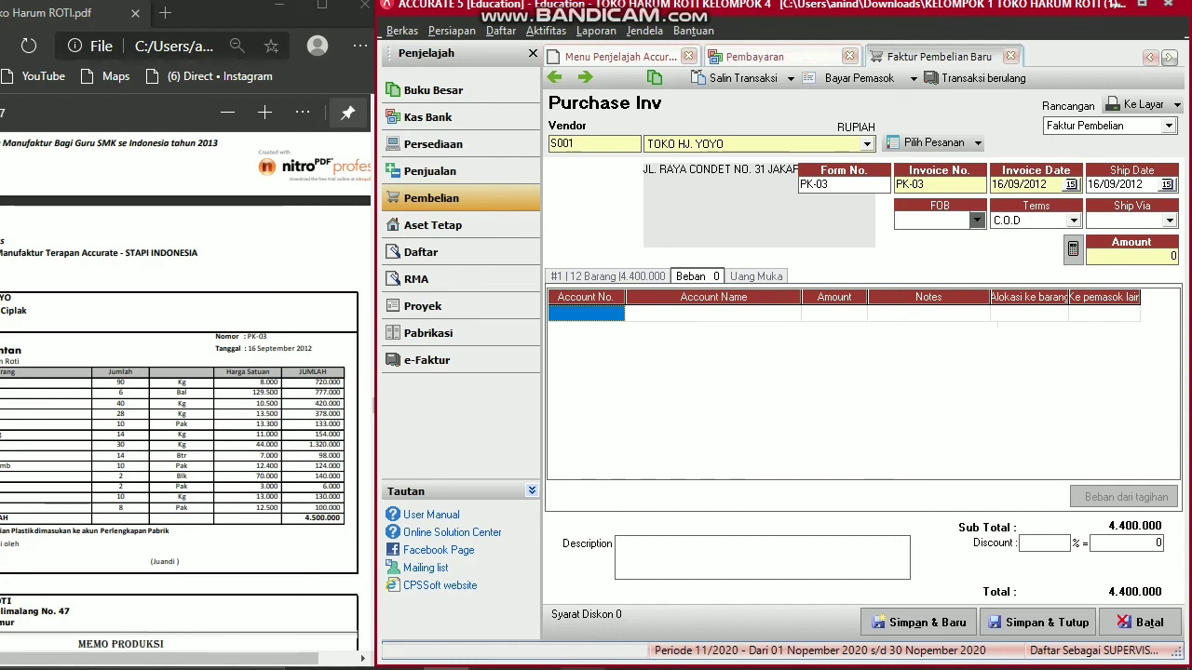
left_click(586, 314)
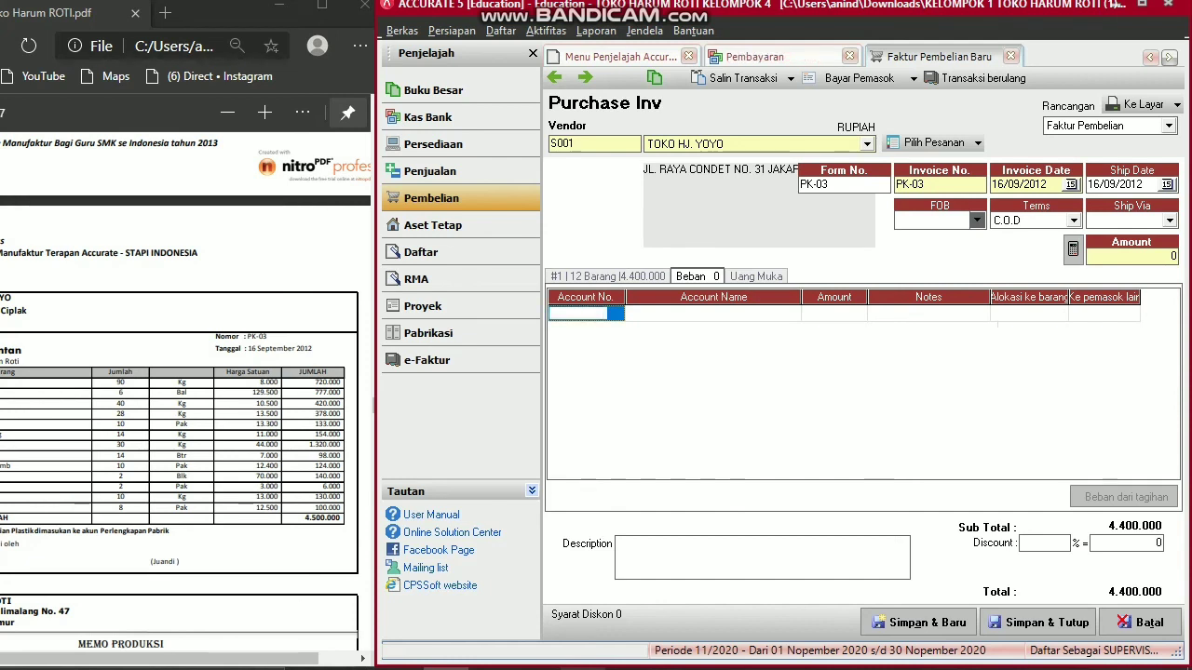
left_click(615, 313)
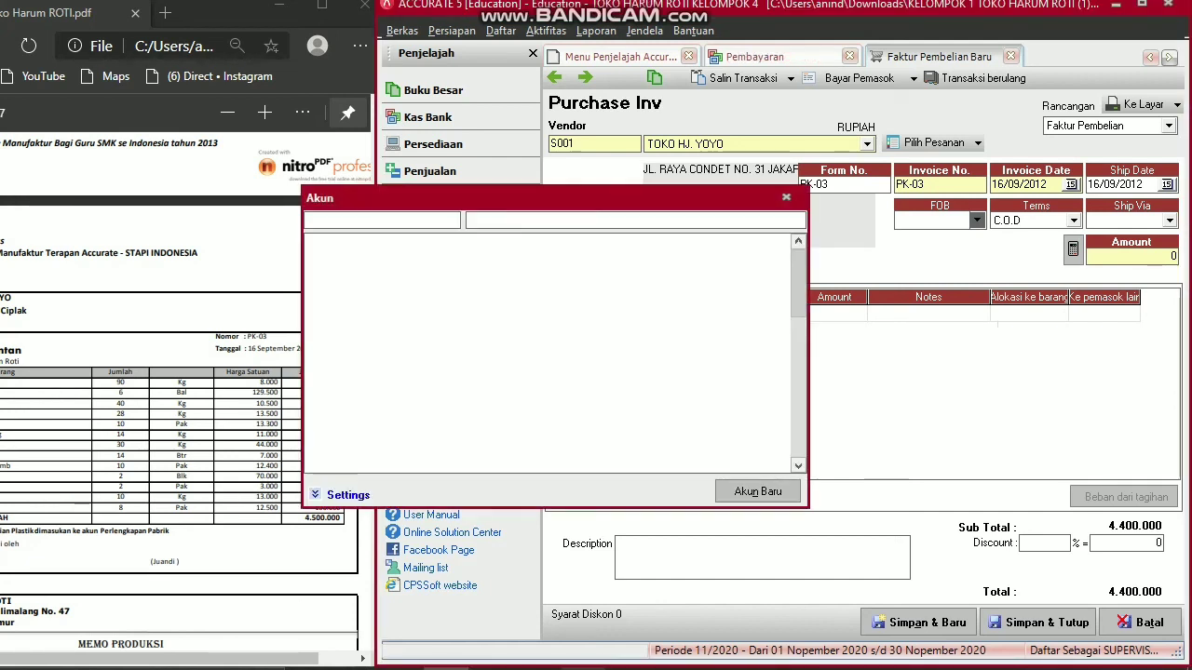
type("PER")
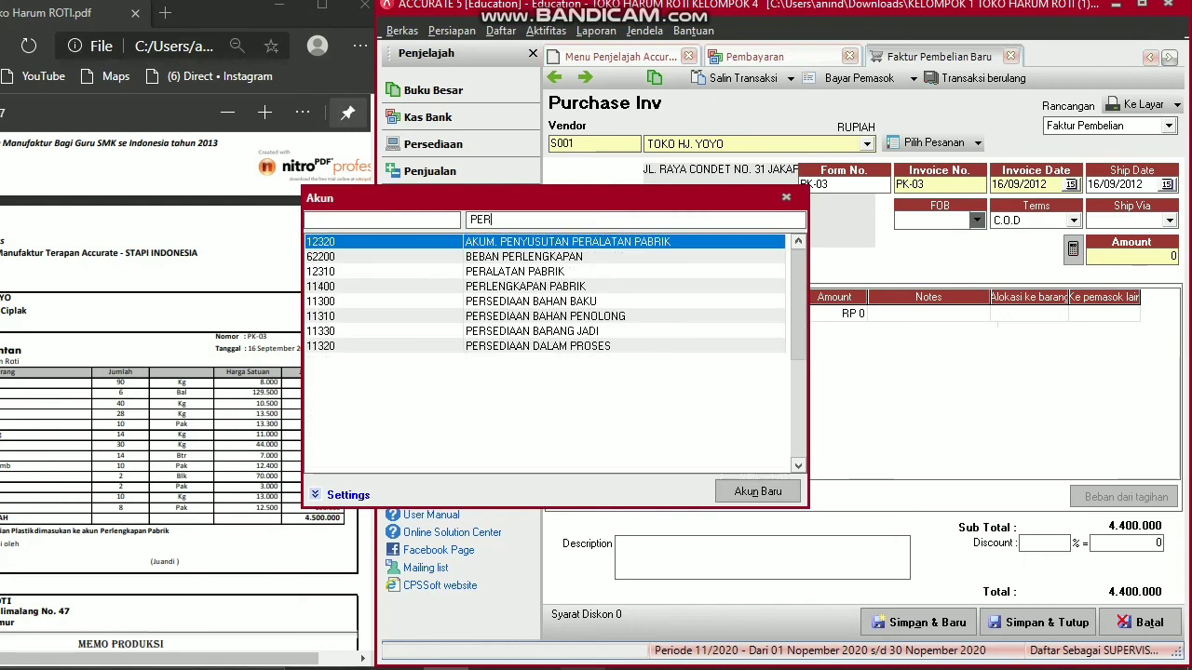
double_click(526, 287)
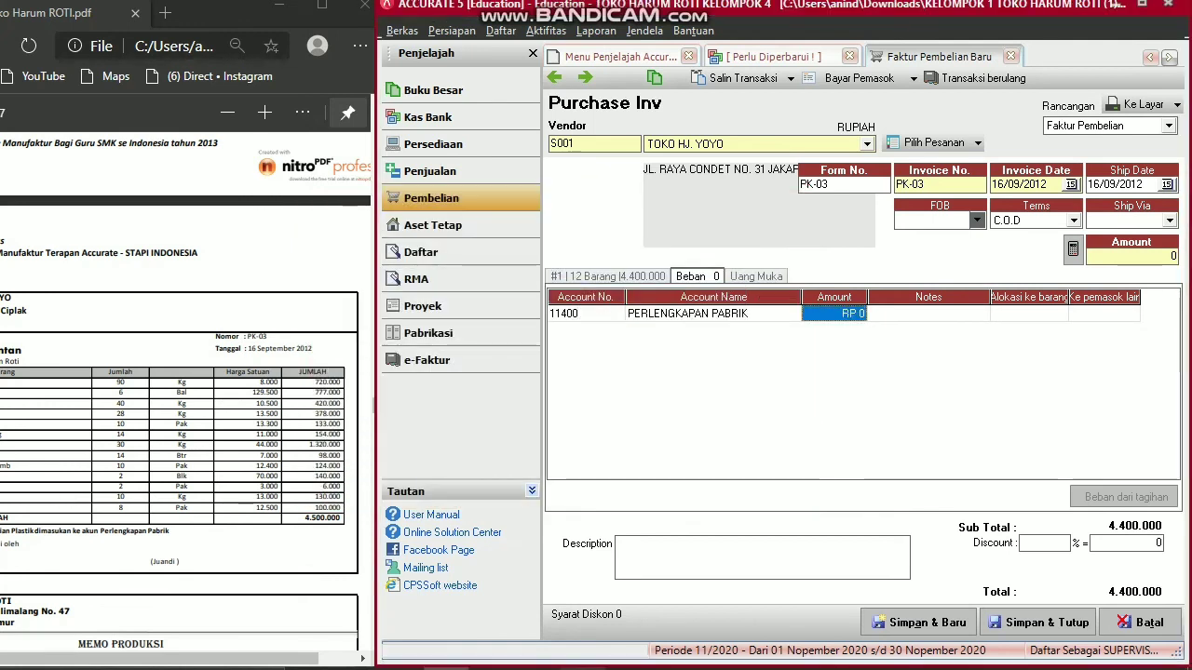
type("100000")
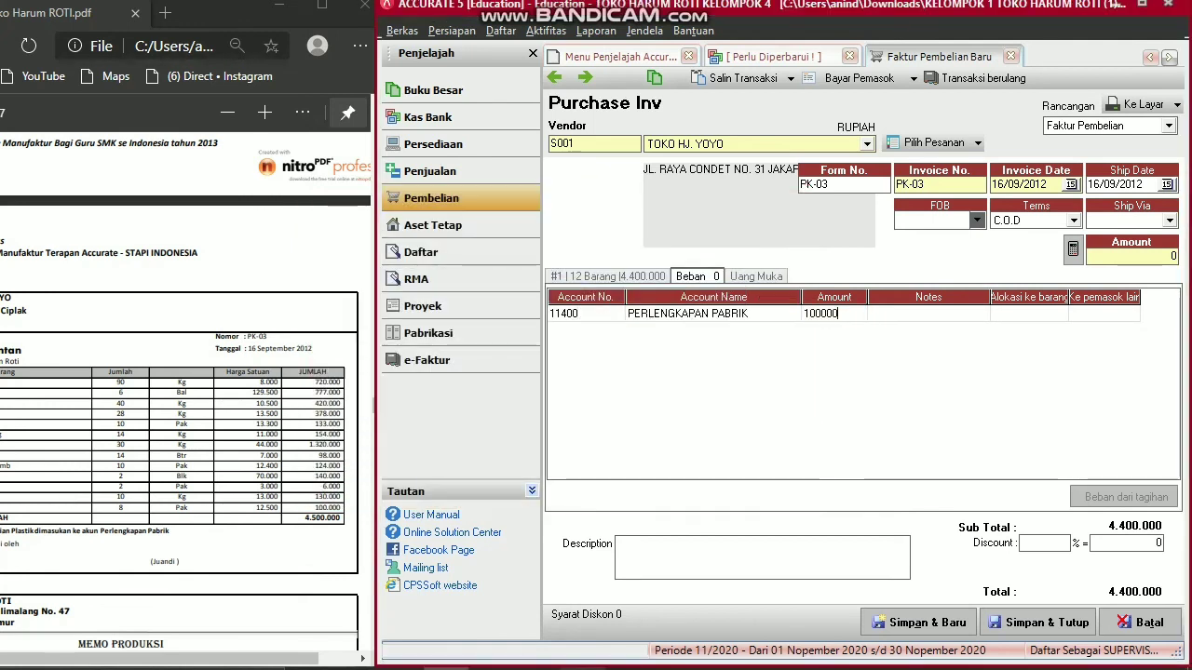
key("Tab")
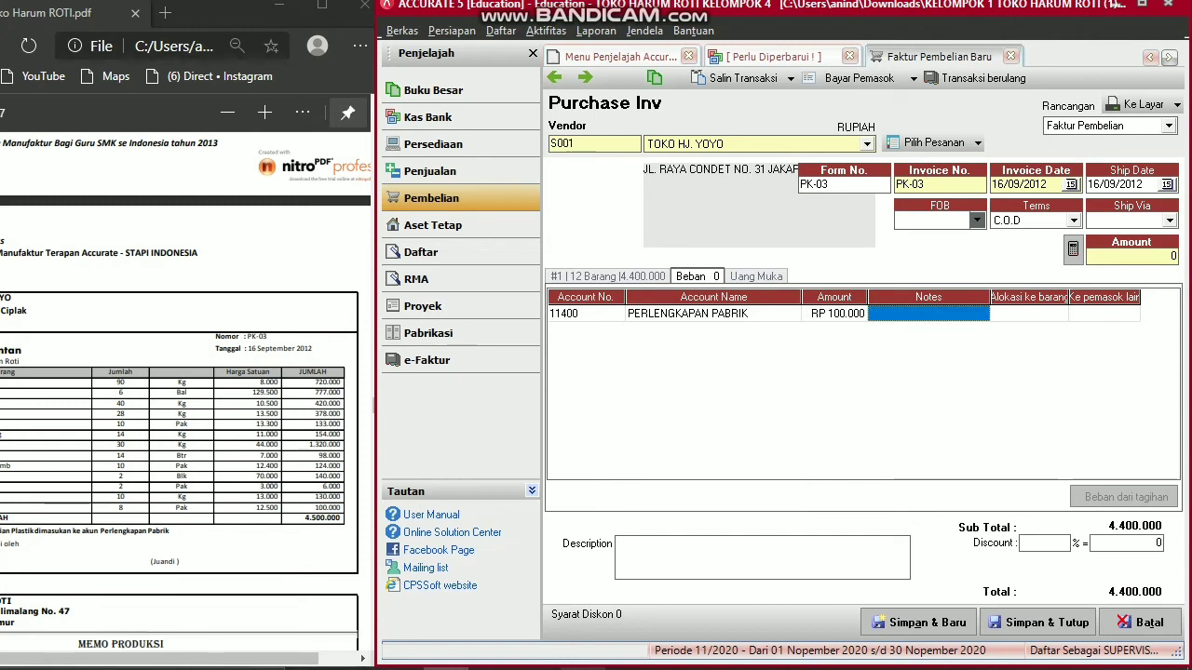
type("PLASTIK")
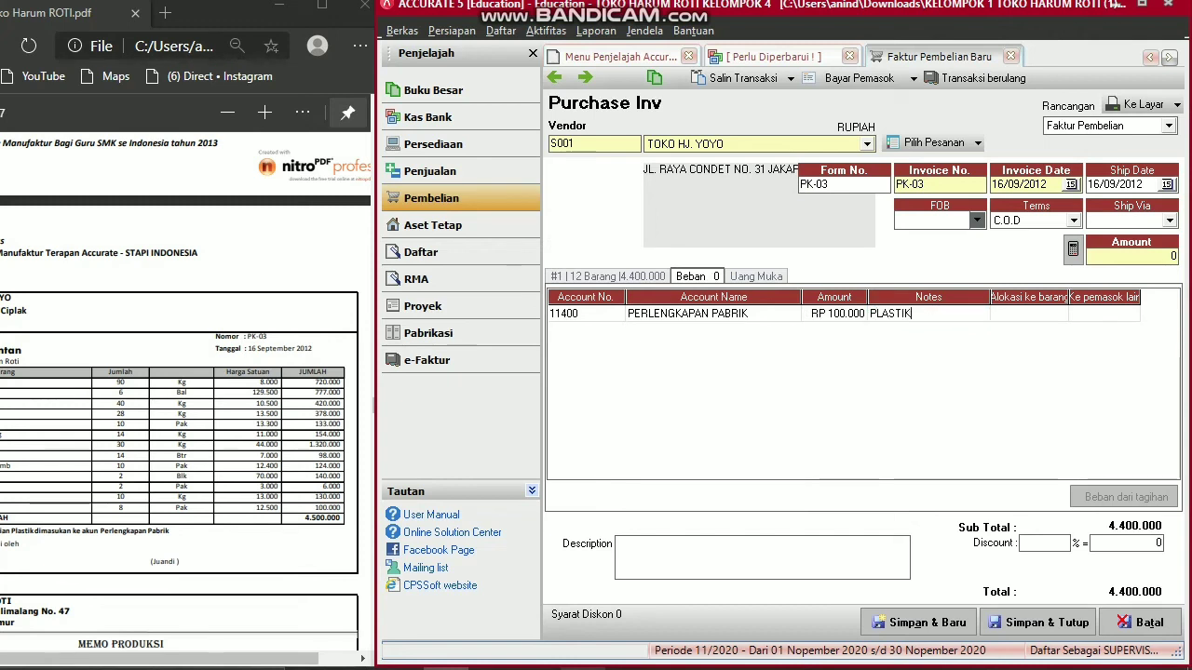
key("Tab")
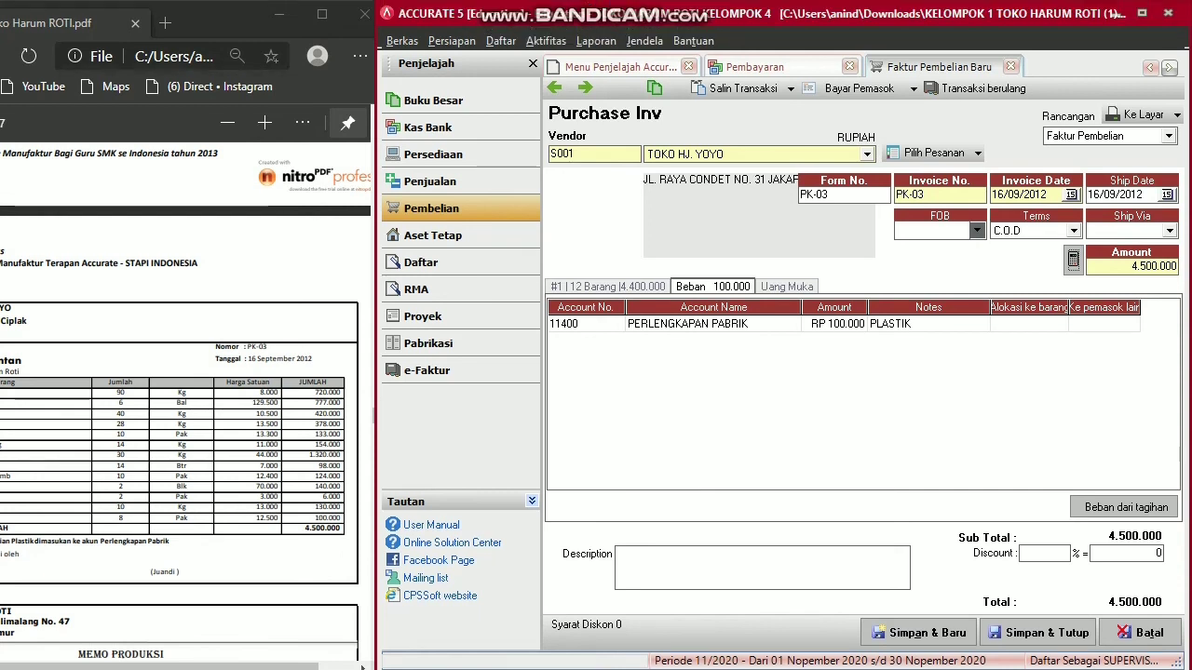
Start the vendor payment for invoice PK-03, setting its form number to PK-03 and the payment date to 16/09/2012.
left_click(858, 89)
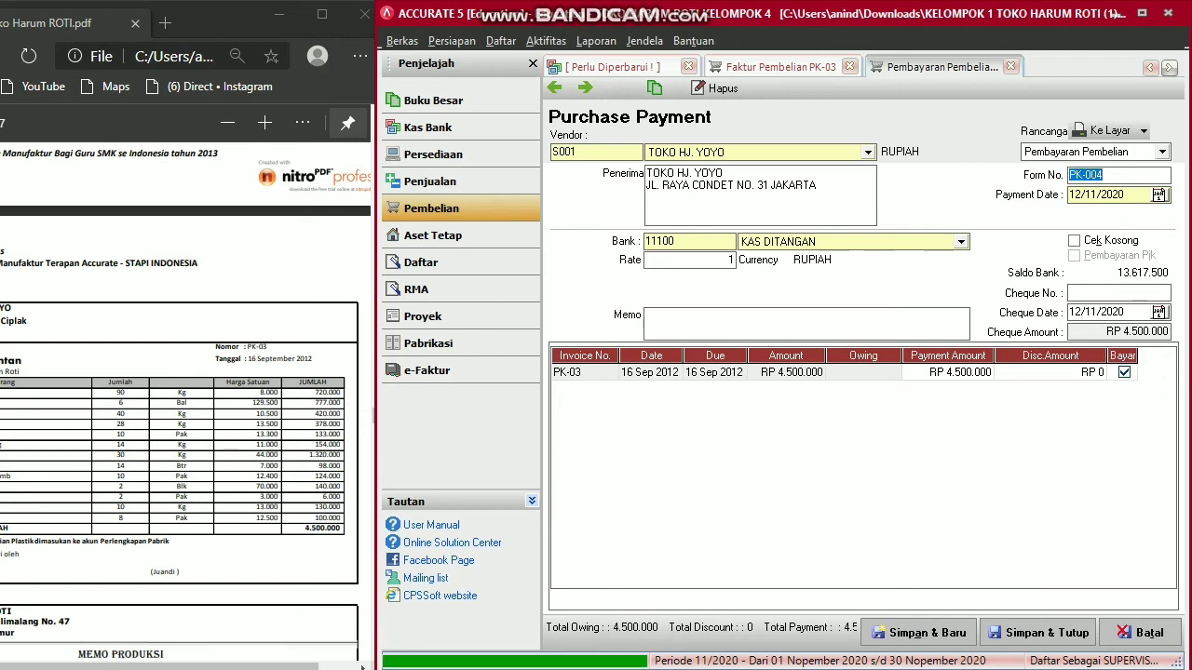
type("PK-03")
key("Tab")
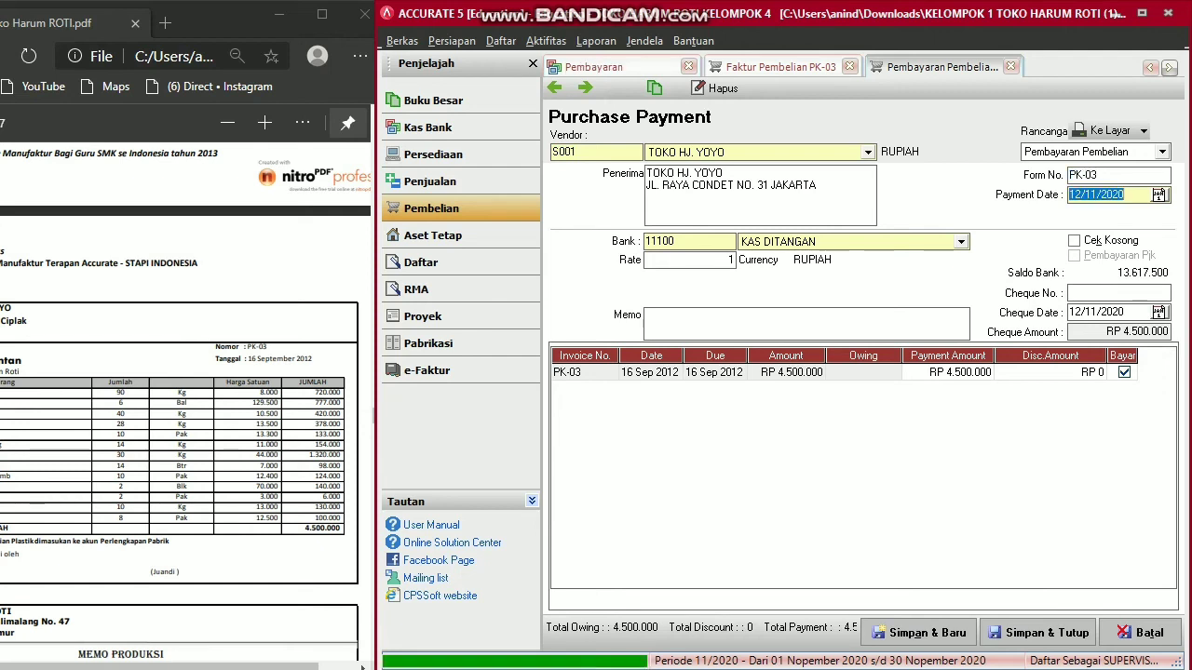
type("16/09/2012")
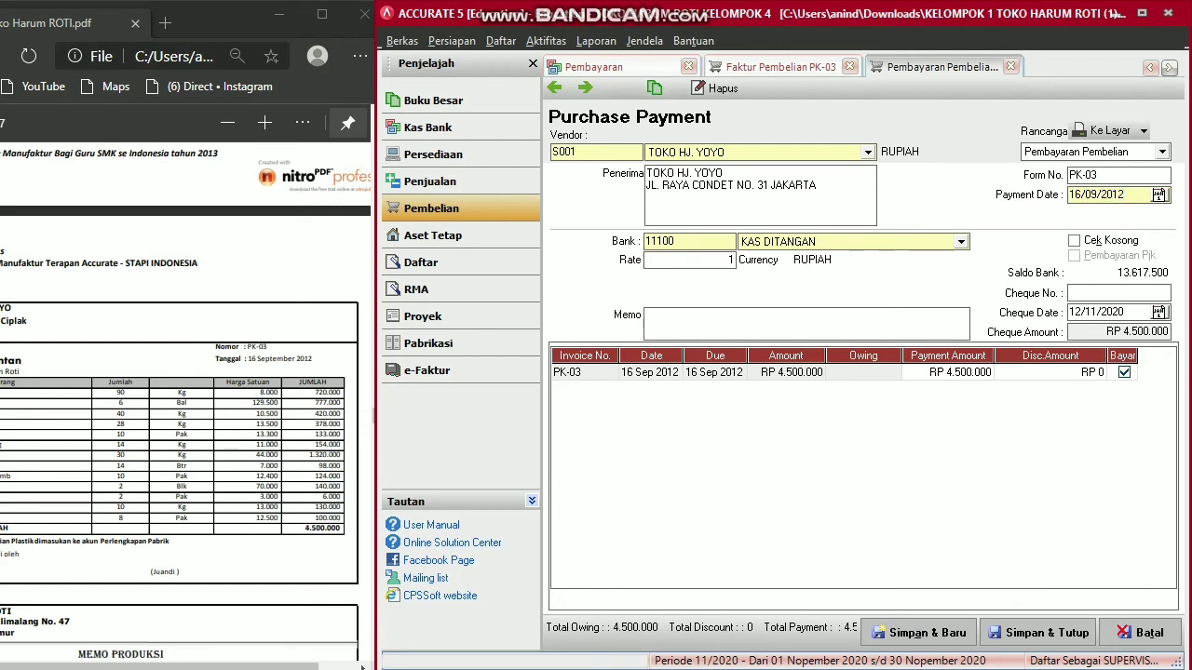
Enter the memo PEMBELIAN TOKO HJ. YOYO on the purchase payment for invoice PK-03.
key("Tab")
key("Tab")
key("Tab")
key("Tab")
type("PEMB")
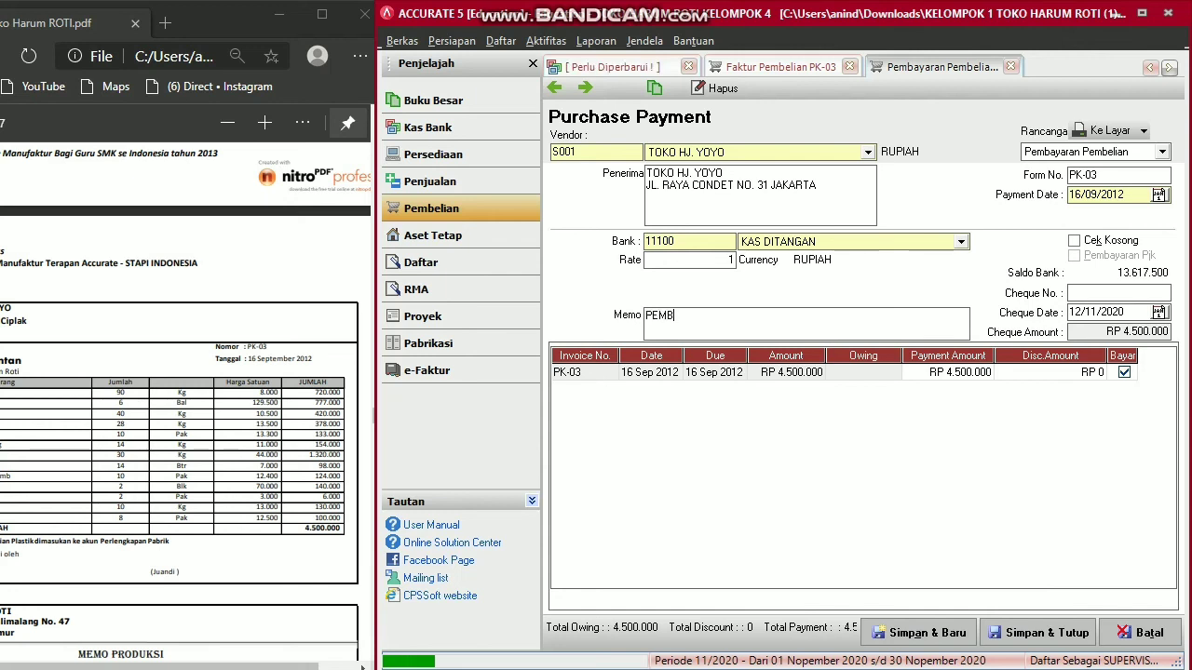
type("ELIAN ")
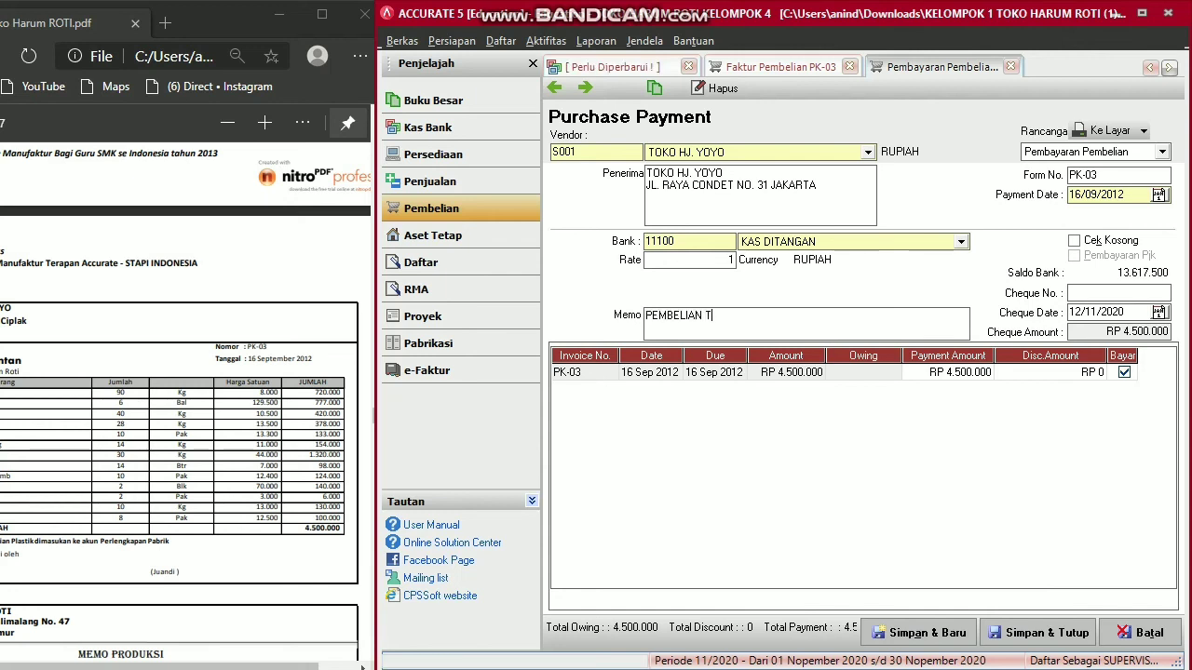
type("TOKO HJ. YOYO")
Set the payment's cheque date to 16/09/2012, then save and close both the payment and purchase invoice PK-03.
key("Tab")
key("Tab")
key("Tab")
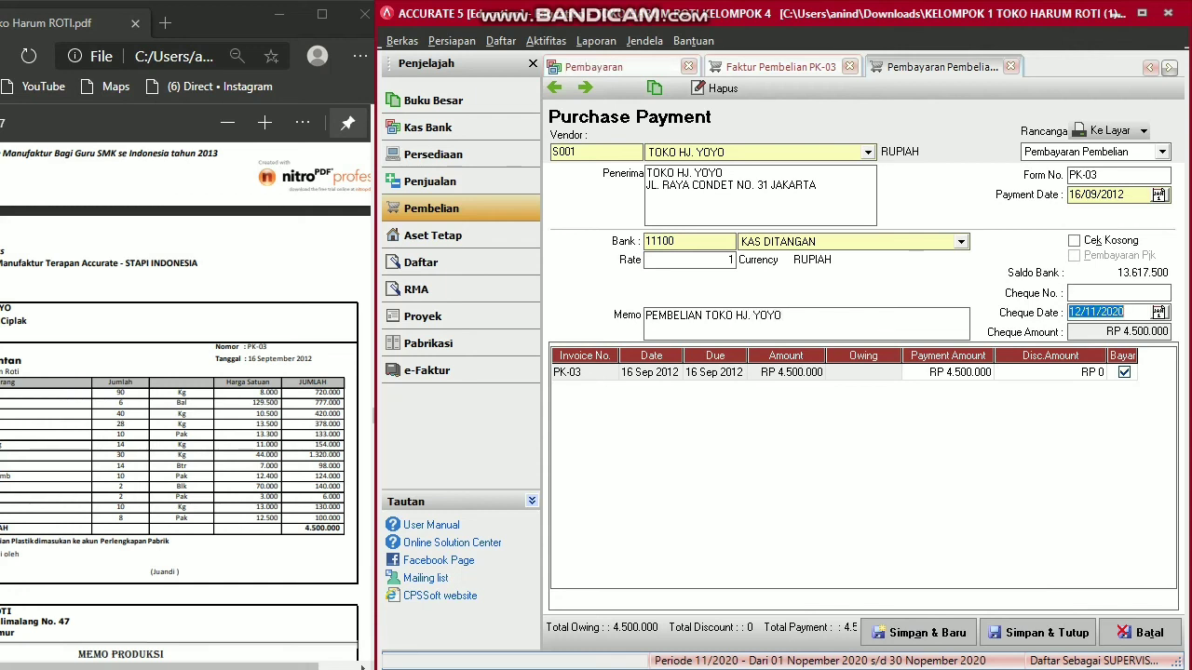
type("16/09/2012")
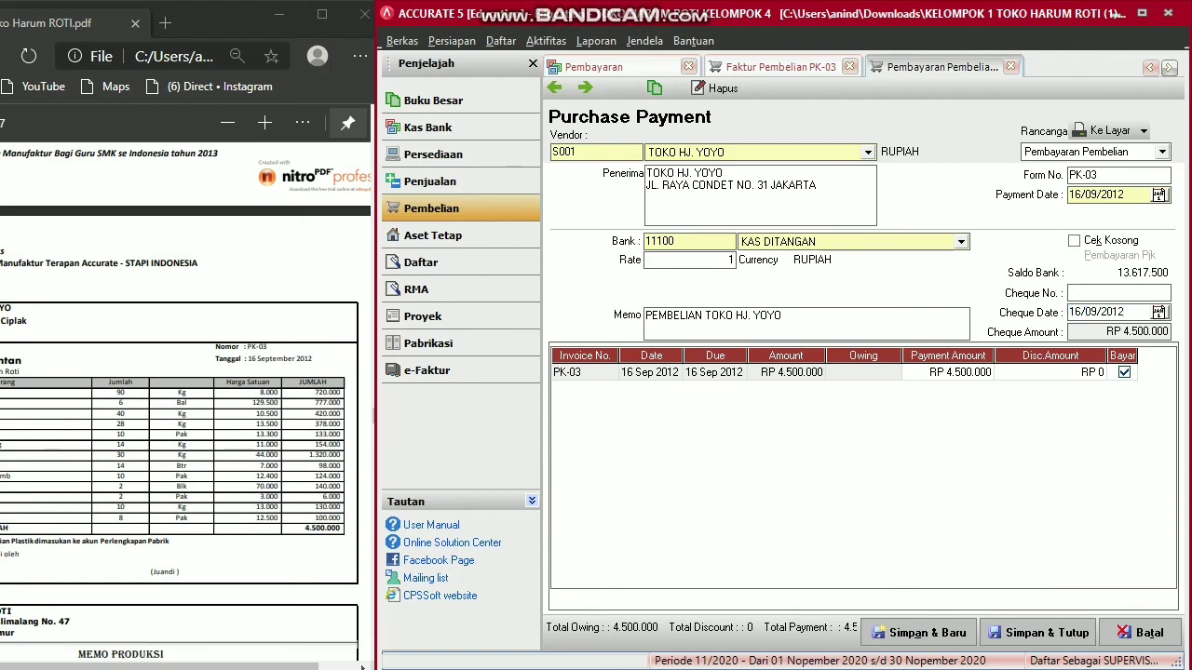
key("Tab")
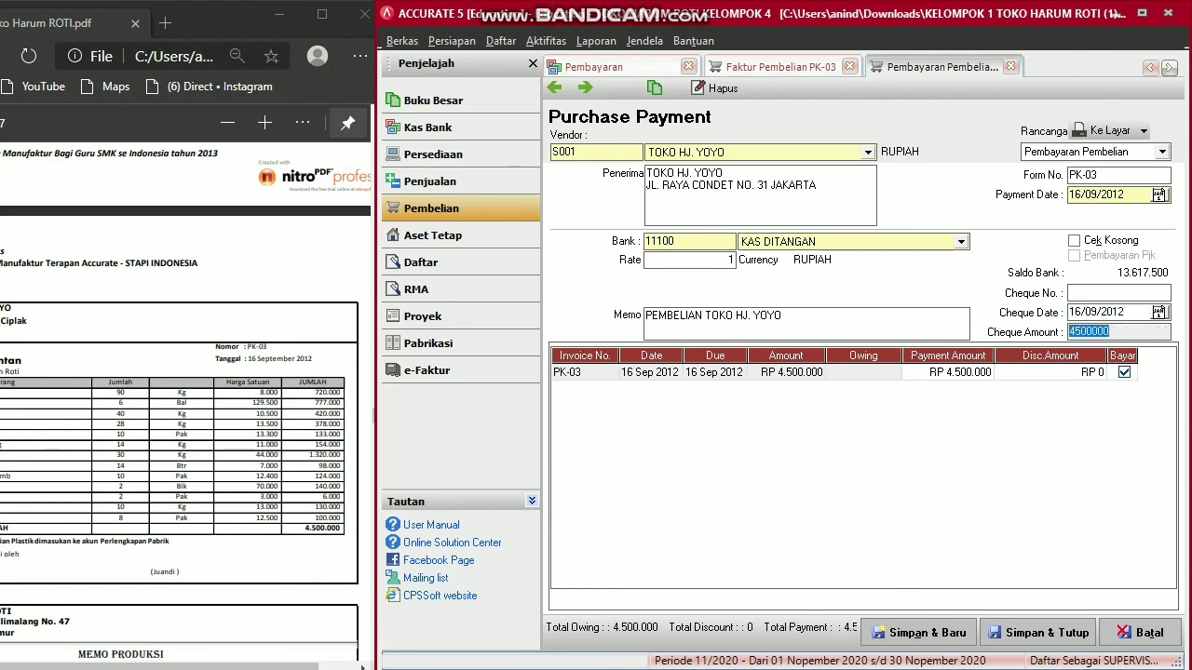
key("Tab")
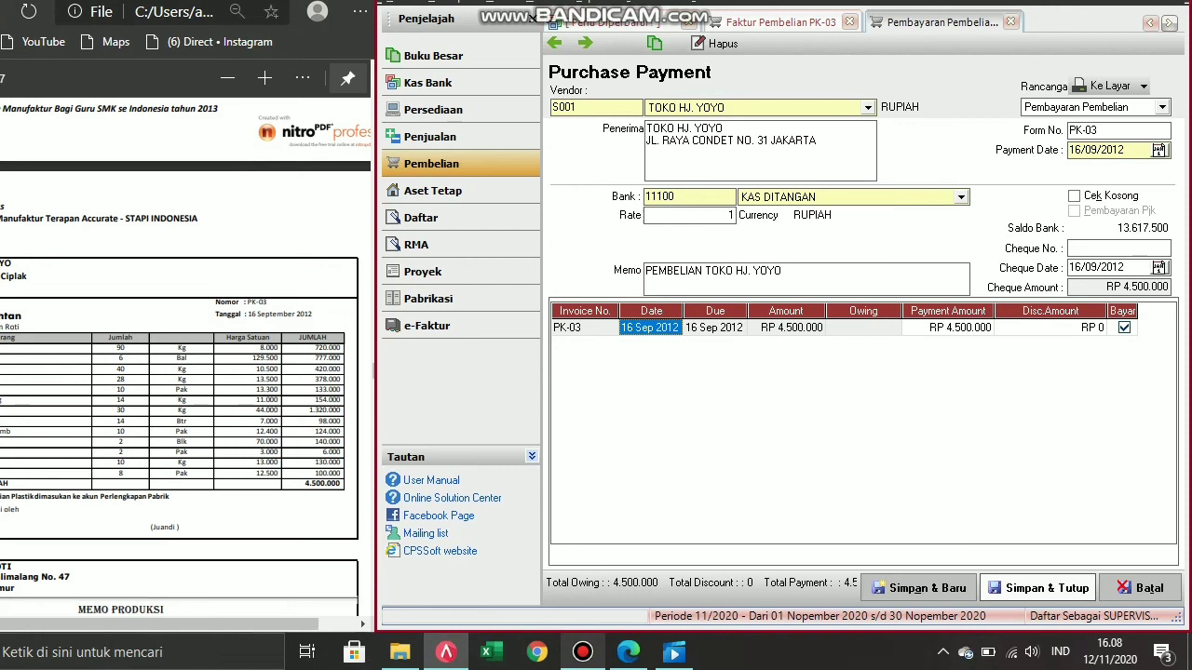
left_click(1038, 588)
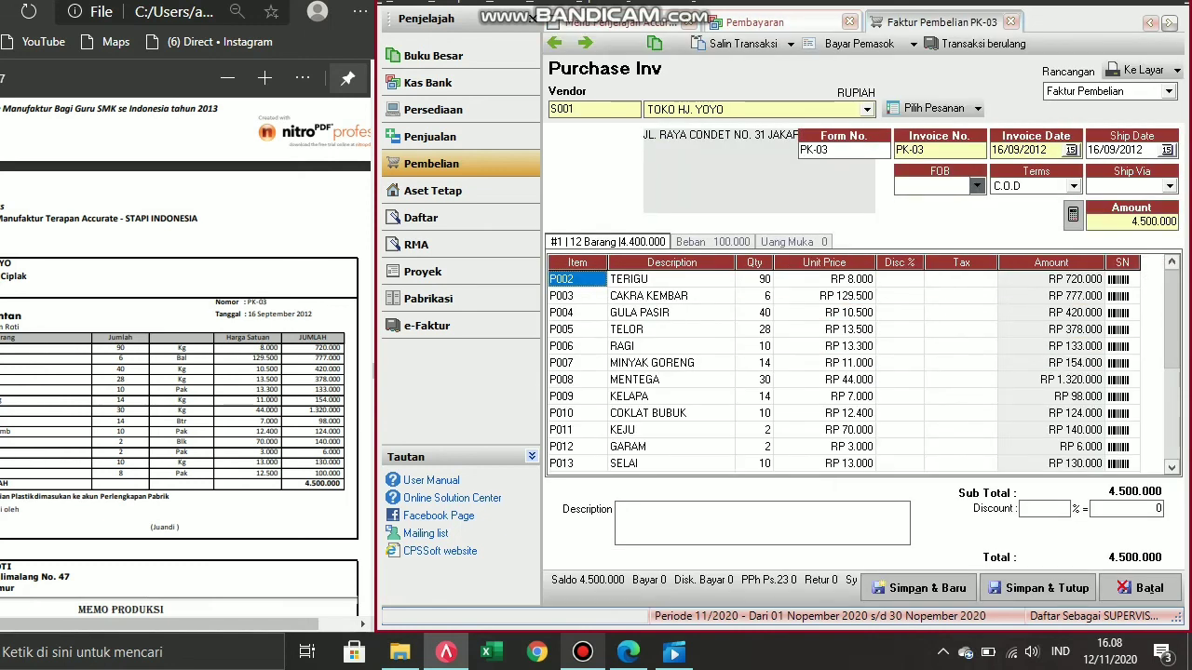
left_click(1038, 588)
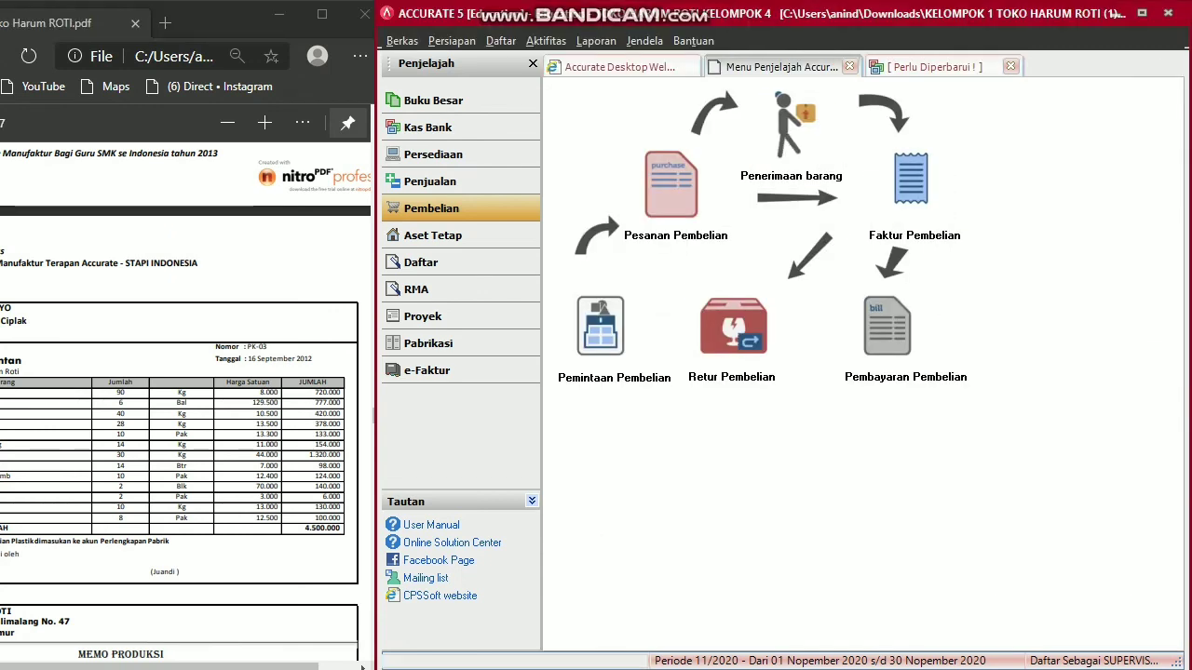
Open the parameters of the Keseluruhan Jurnal report in the Buku Besar category of the financial reports.
left_click(447, 100)
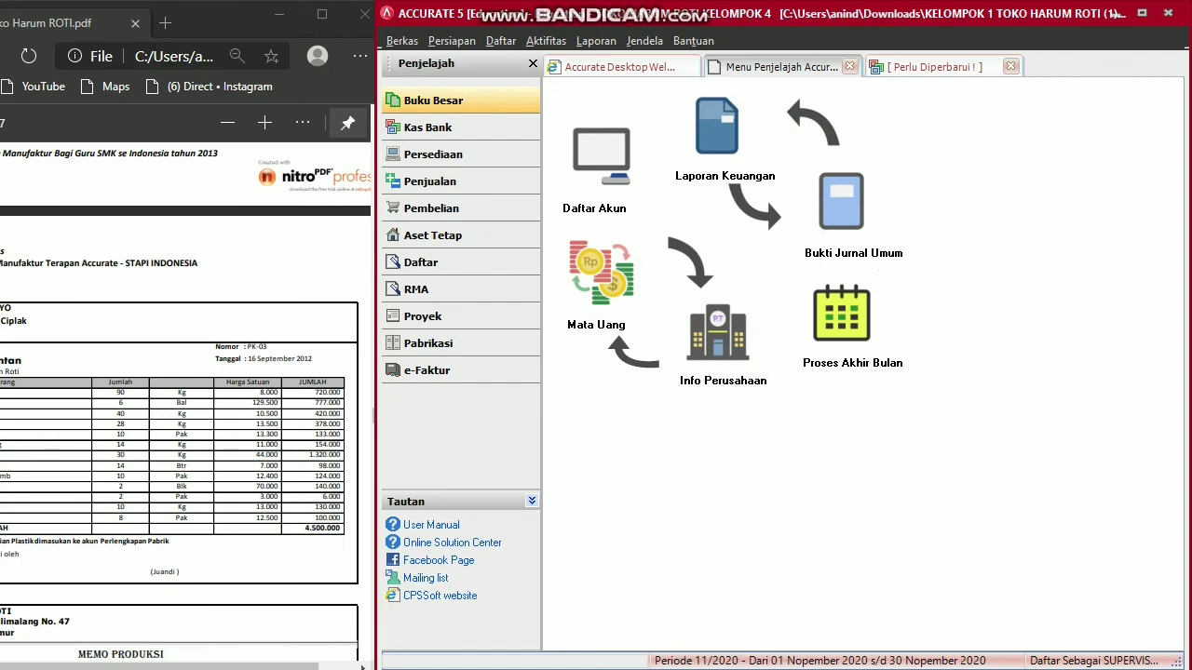
left_click(718, 130)
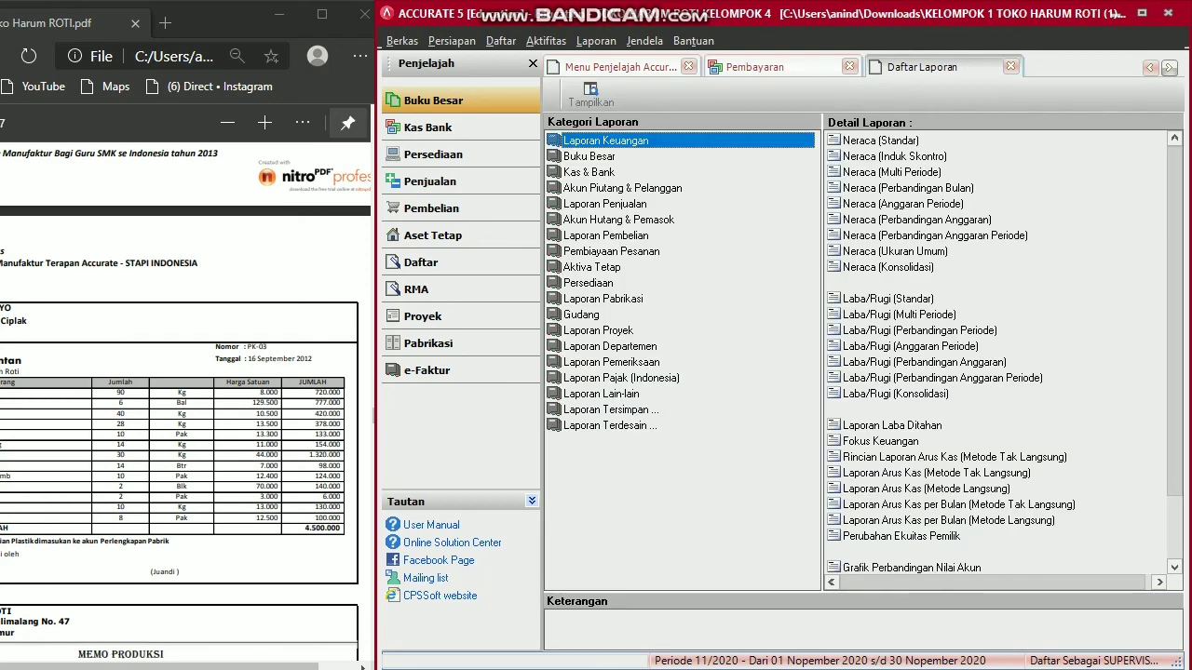
left_click(589, 156)
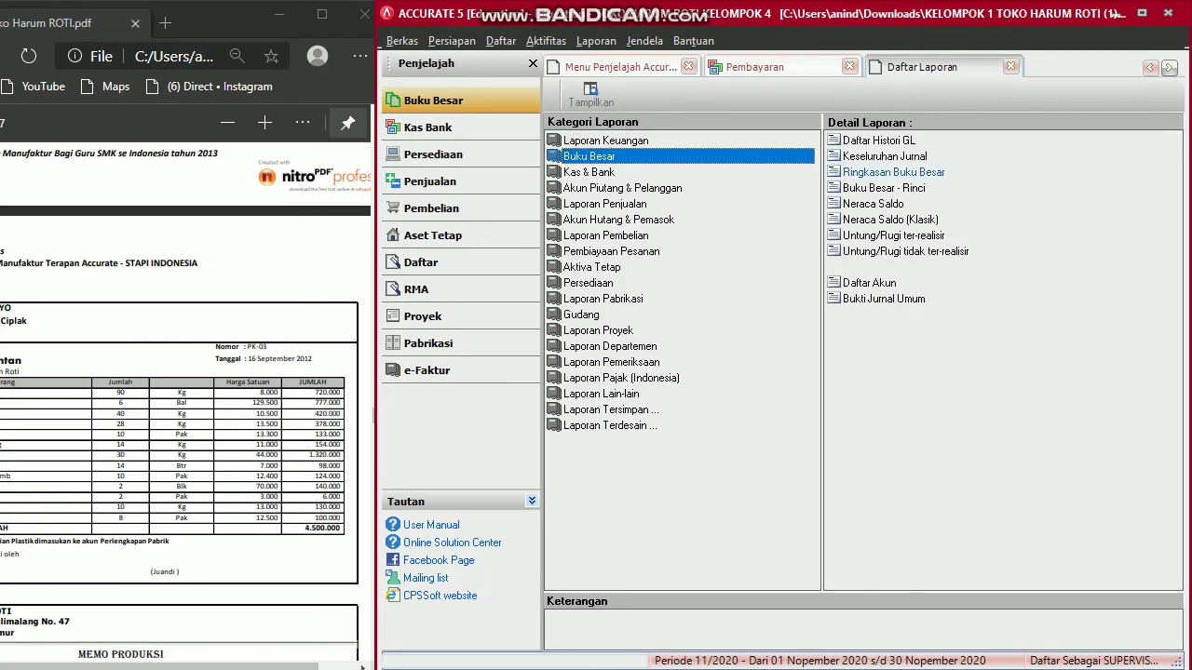
left_click(884, 157)
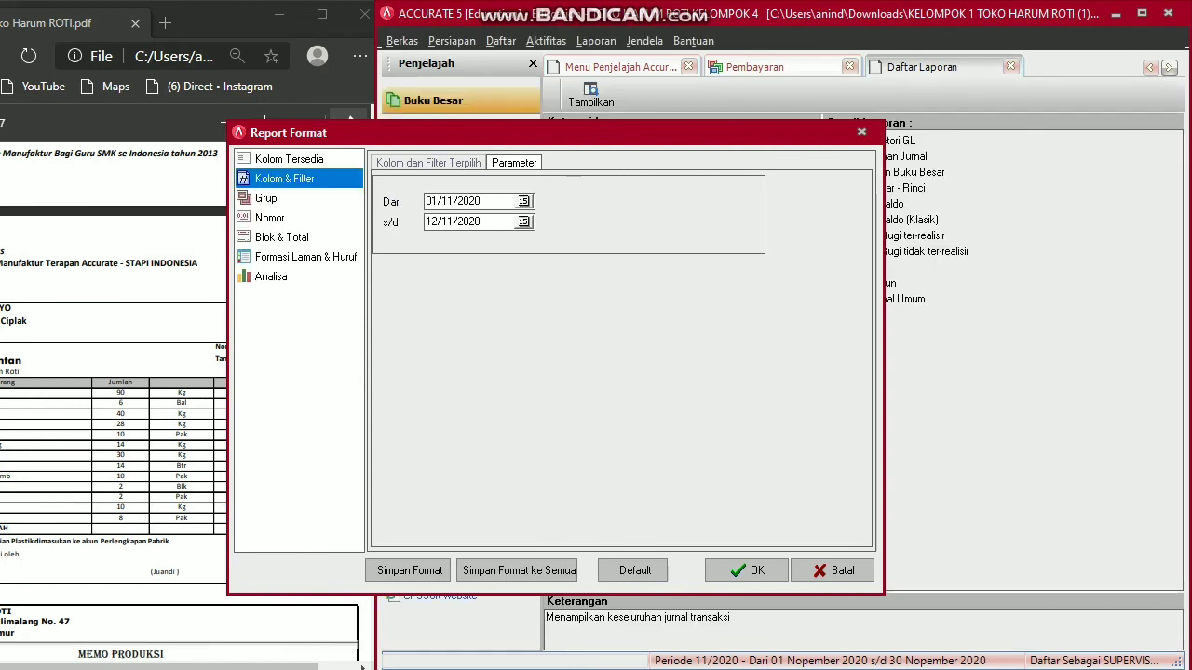
Set the start date of the Keseluruhan Jurnal report to 01/09/2012.
key("BackSpace")
key("BackSpace")
key("BackSpace")
key("BackSpace")
key("BackSpace")
key("BackSpace")
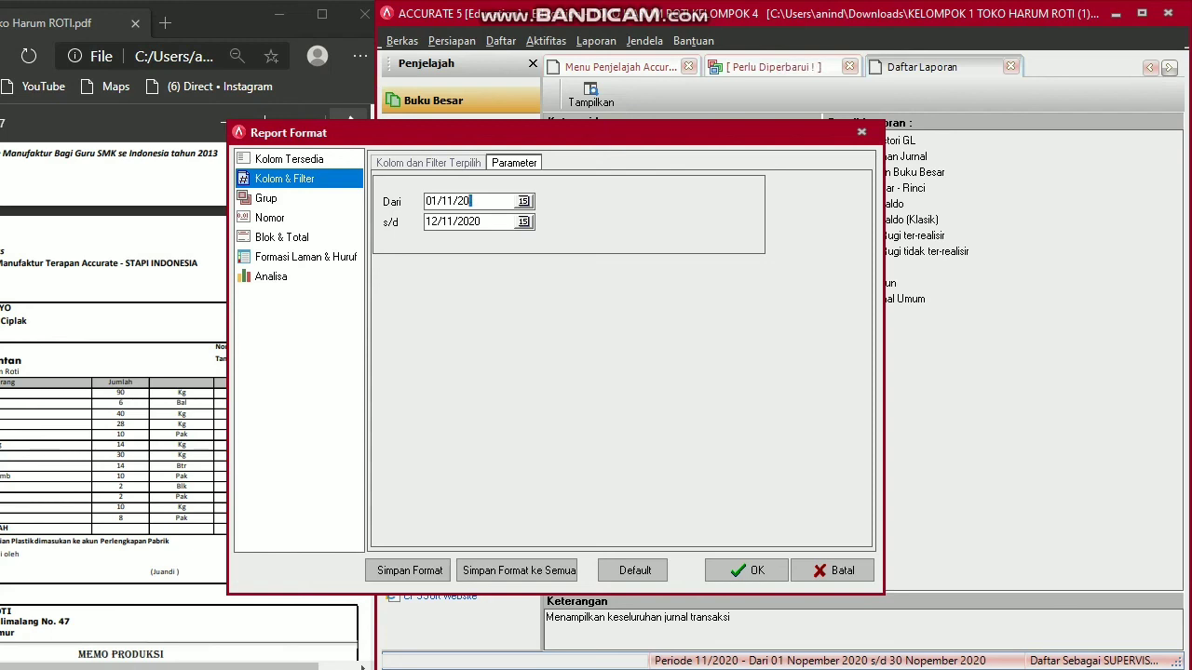
key("BackSpace")
type("09/")
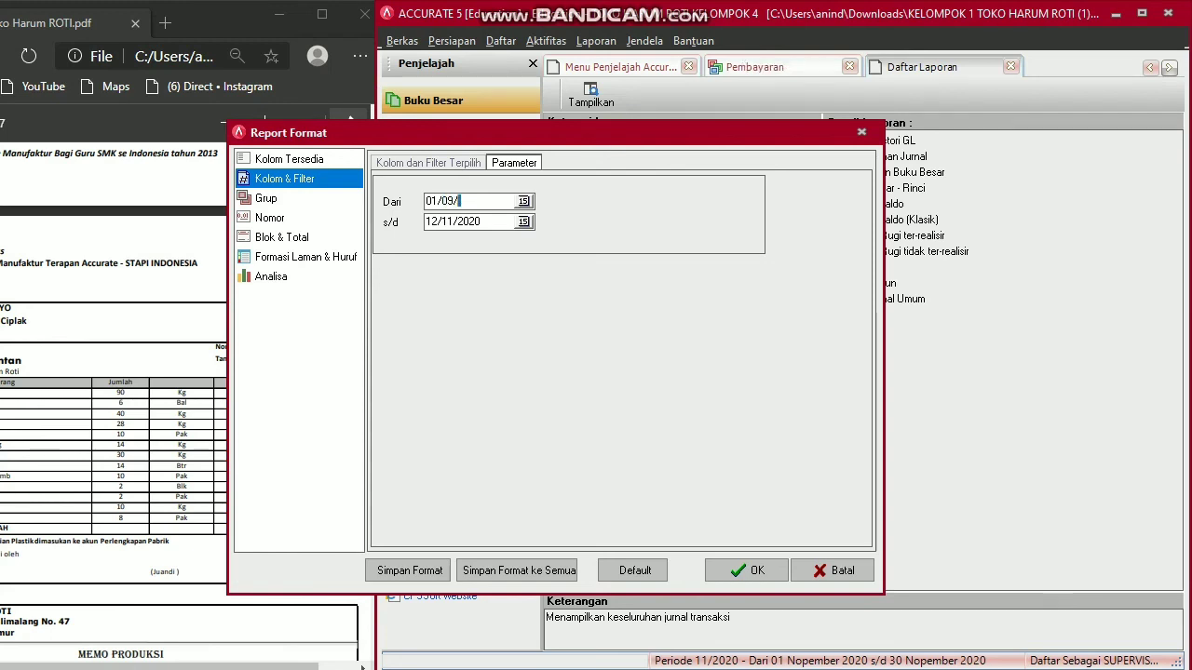
type("2012")
Set the report's end date to 30/09/2012 and generate the journal report.
key("BackSpace")
key("BackSpace")
key("BackSpace")
key("BackSpace")
key("BackSpace")
key("BackSpace")
key("BackSpace")
key("BackSpace")
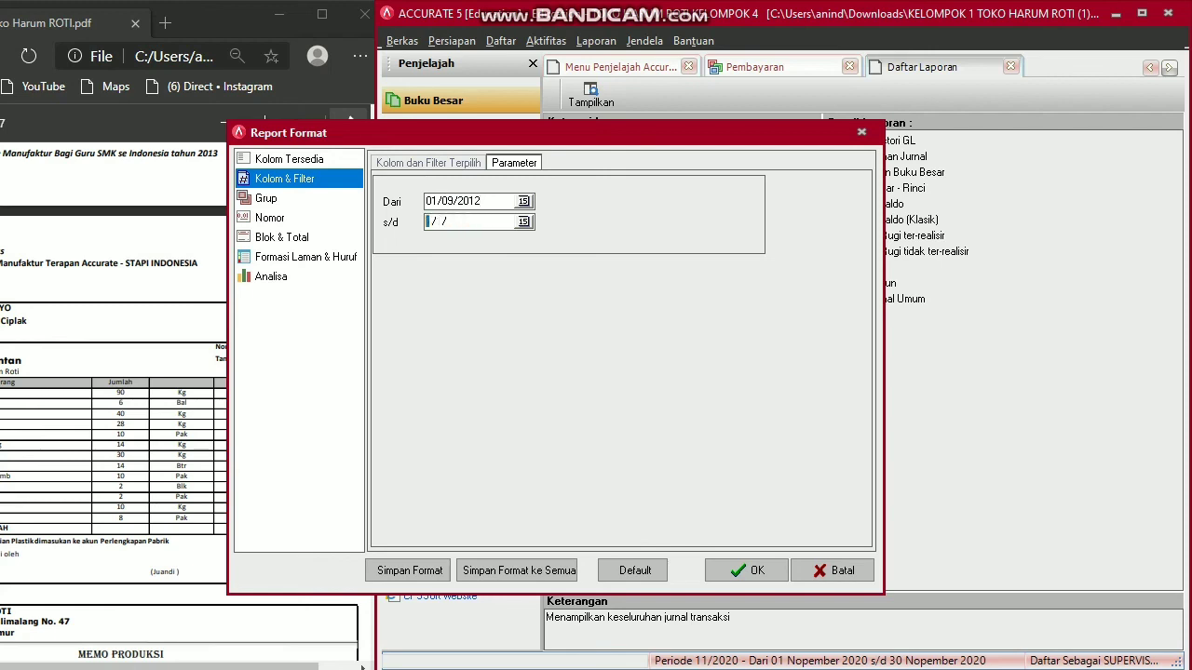
type("30/09/2012")
key("Return")
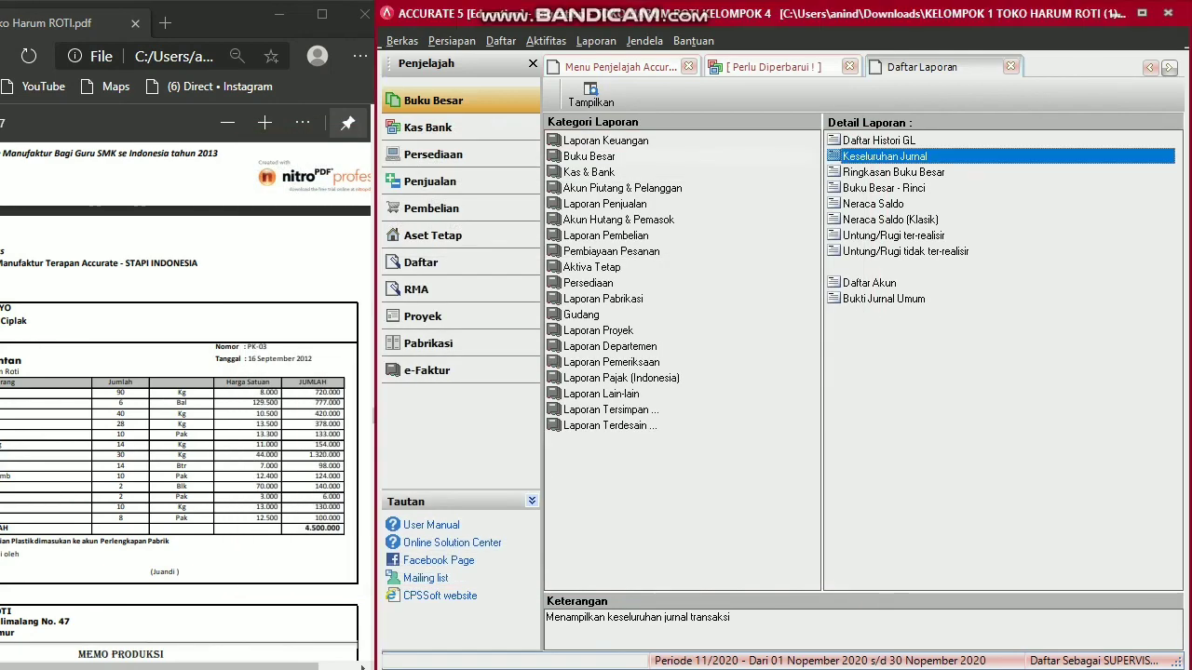
left_click(588, 283)
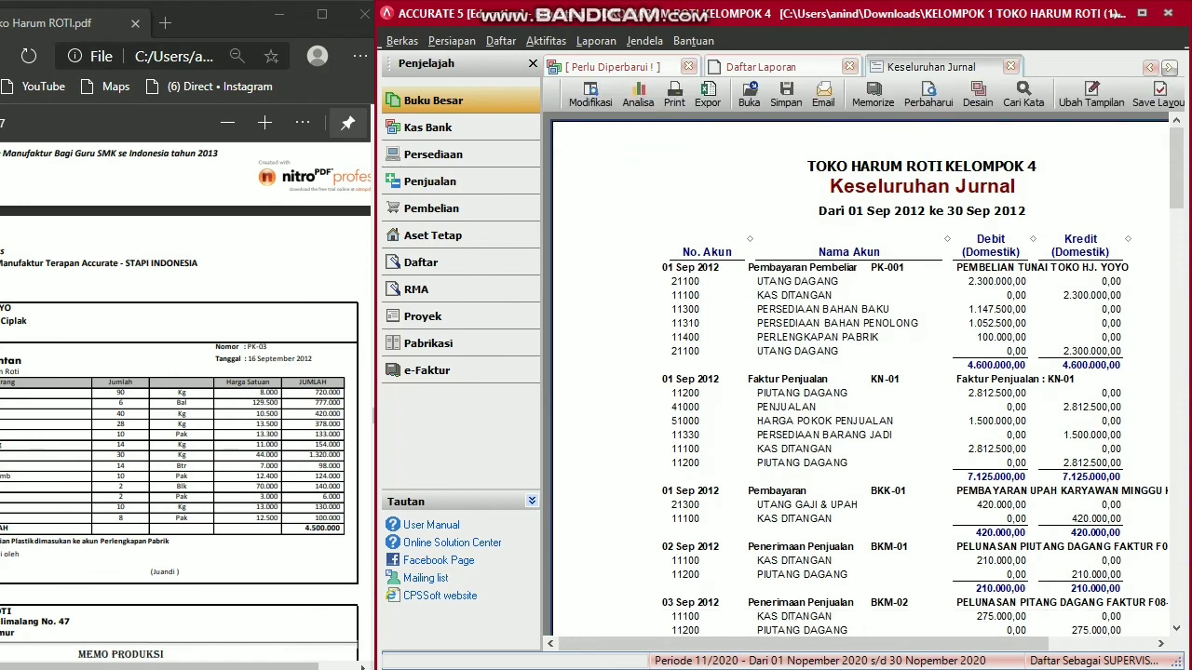
Check the PK-03 payment entry of 16 Sep 2012 at the end of the journal report, then close the report and the report list.
scroll(861, 372, "down", 5)
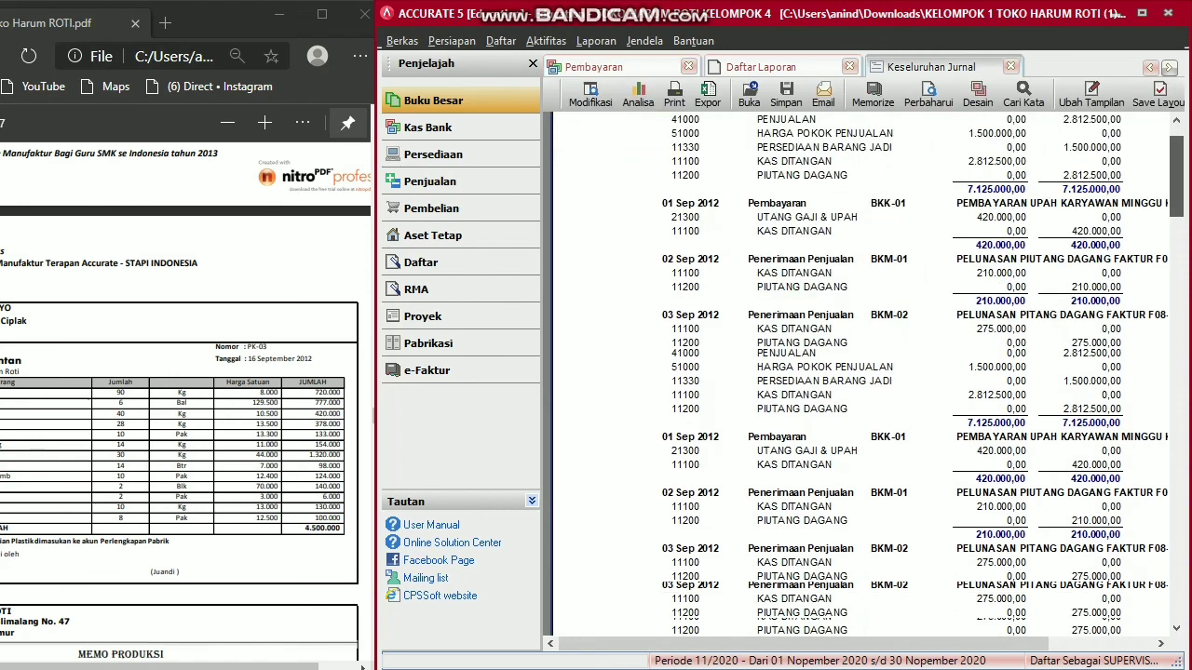
left_click_drag(1176, 366, 1176, 579)
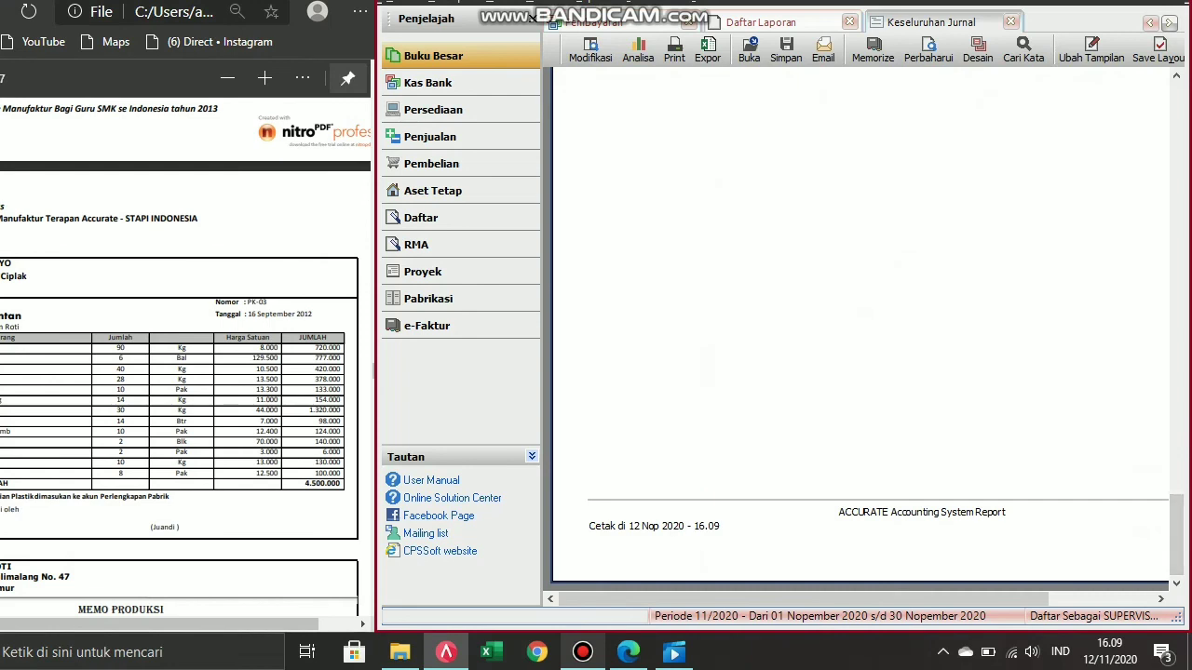
left_click_drag(1176, 535, 1176, 360)
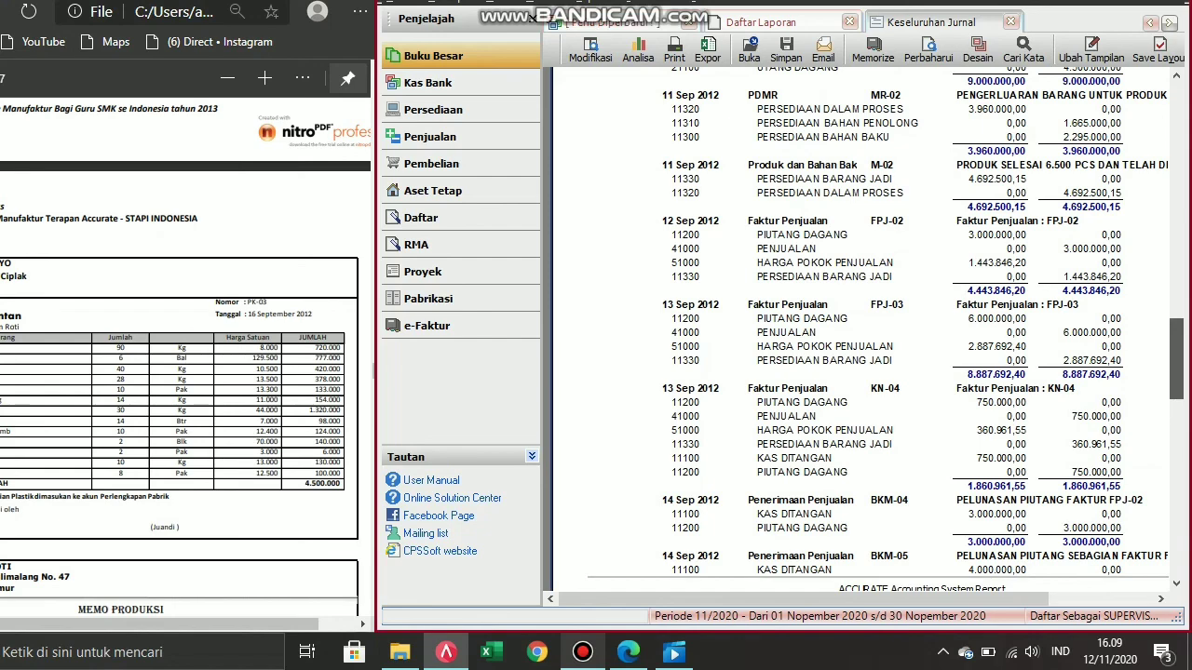
scroll(878, 323, "down", 10)
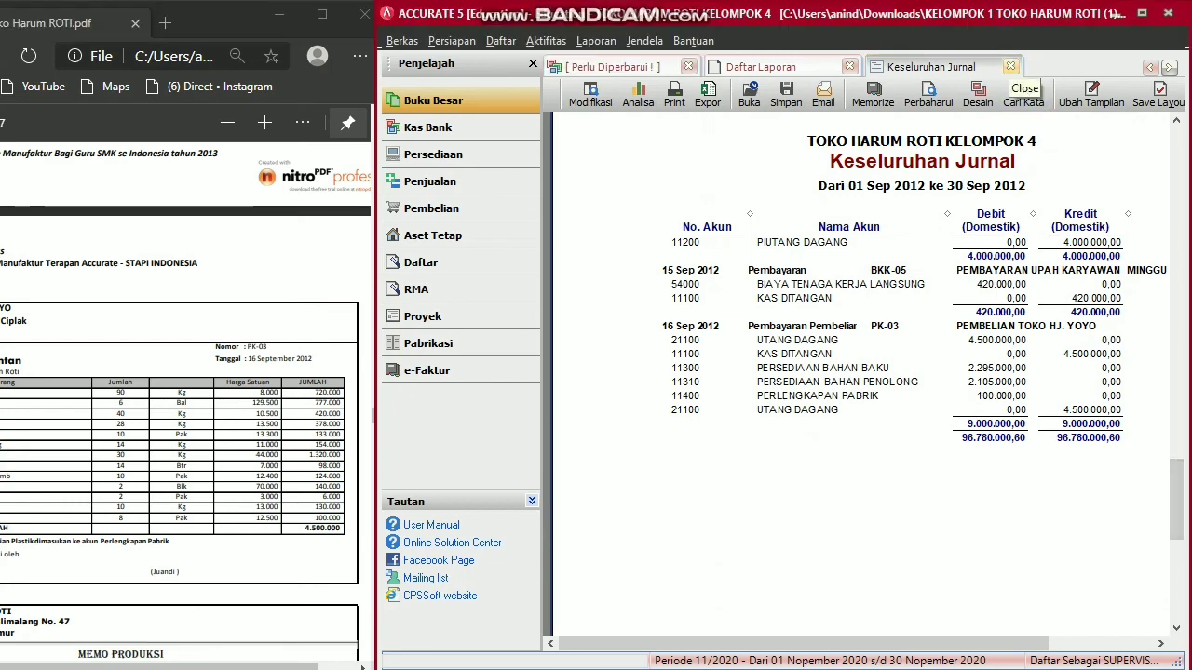
left_click(1010, 66)
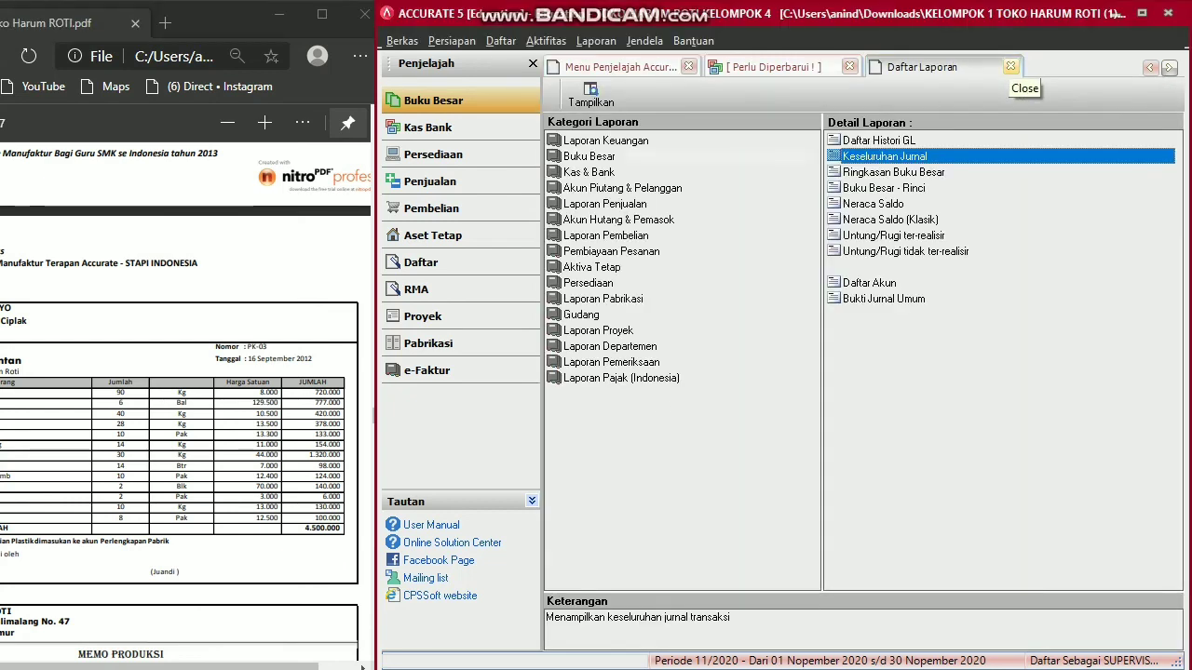
left_click(1010, 66)
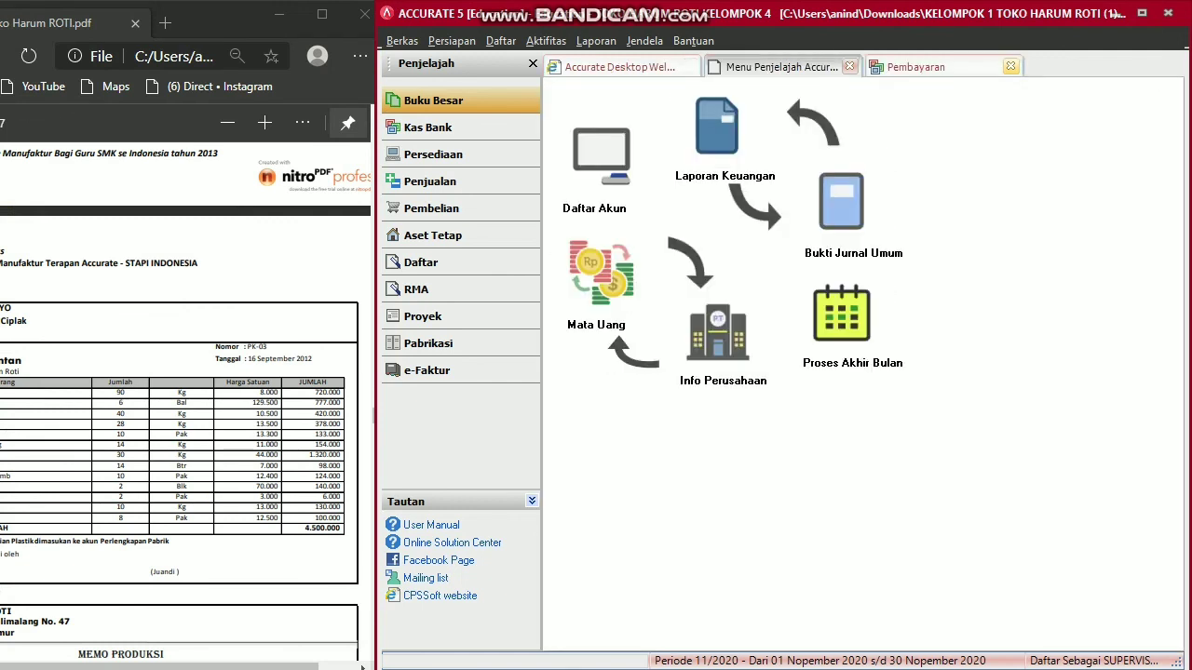